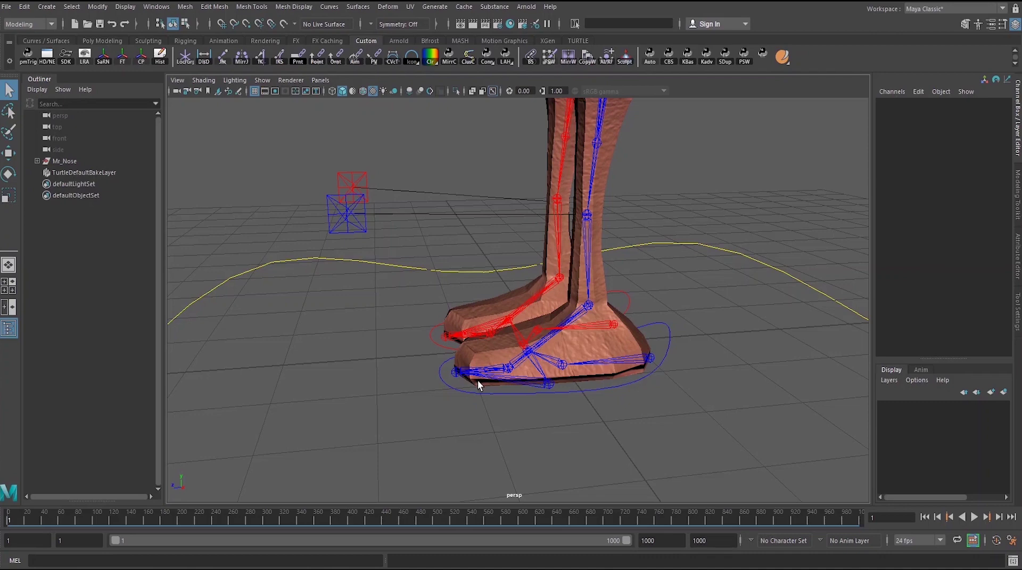
- Examine the joints and foot controls of both legs on the nose character rig from several angles
right_click_drag(584, 384, 528, 380, "alt")
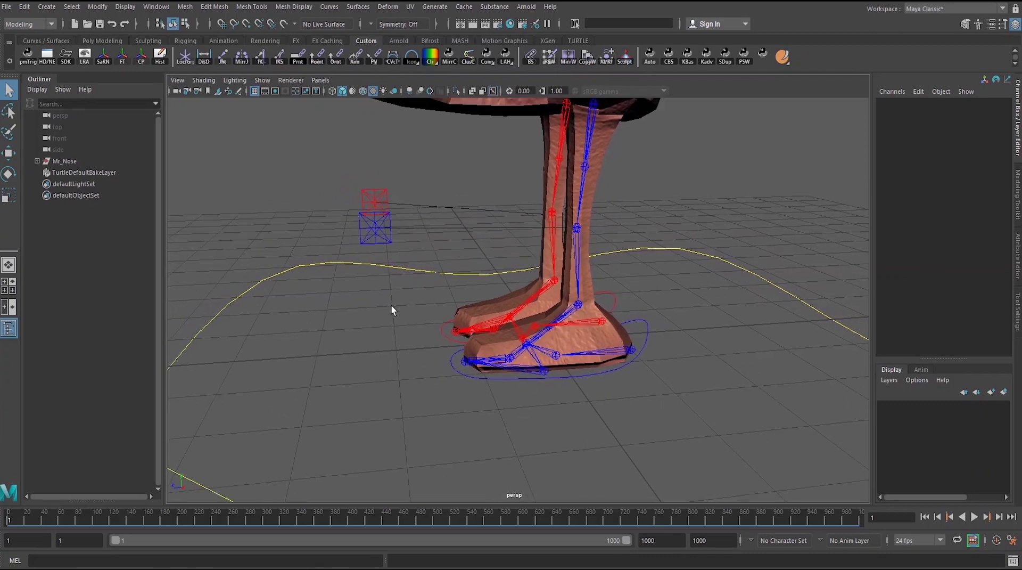
left_click_drag(605, 352, 561, 366, "alt")
left_click(606, 357)
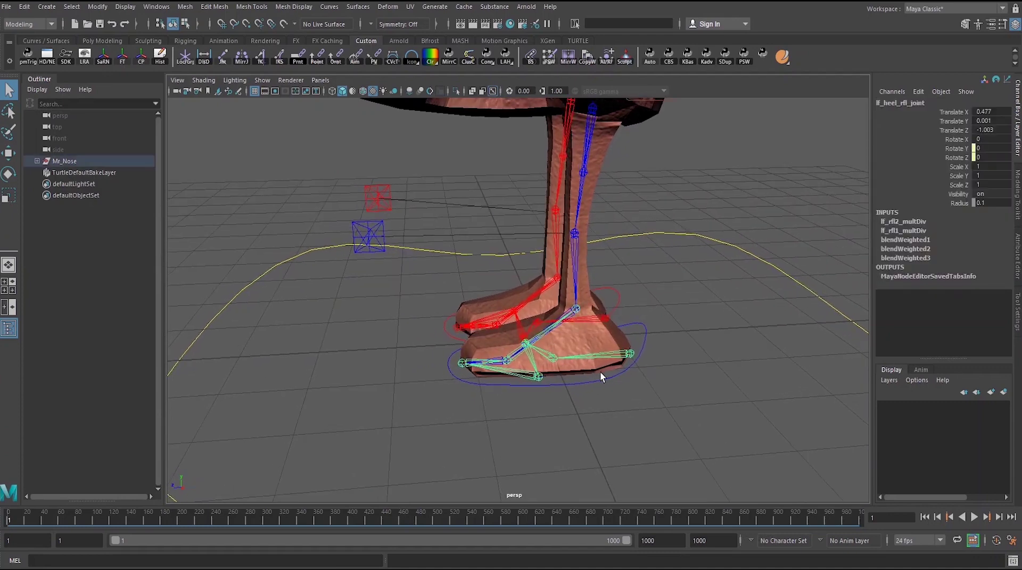
left_click(654, 459)
left_click_drag(654, 459, 633, 428, "alt")
middle_click_drag(603, 386, 614, 413, "alt")
right_click_drag(614, 413, 662, 417, "alt")
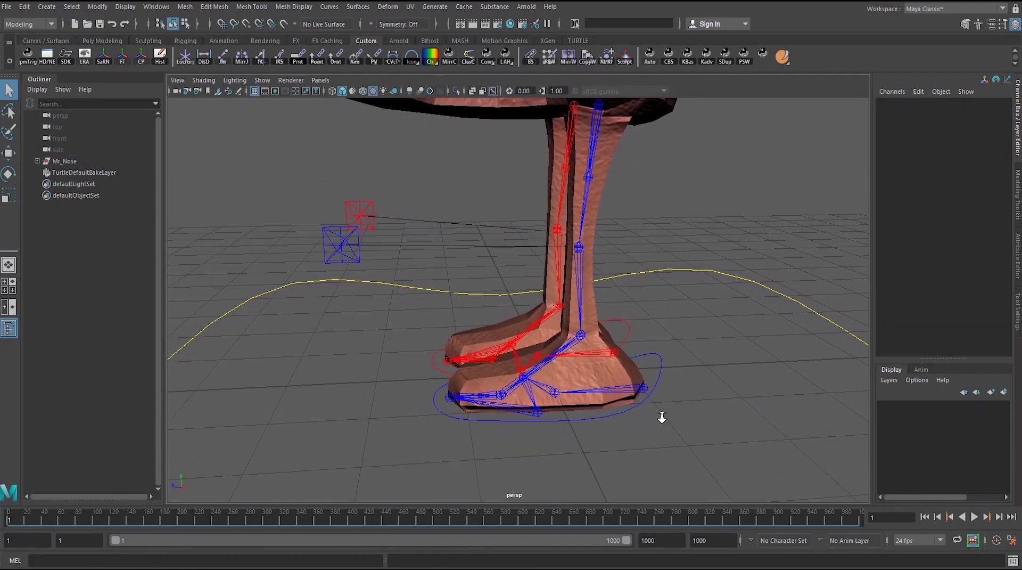
left_click_drag(664, 417, 604, 423, "alt")
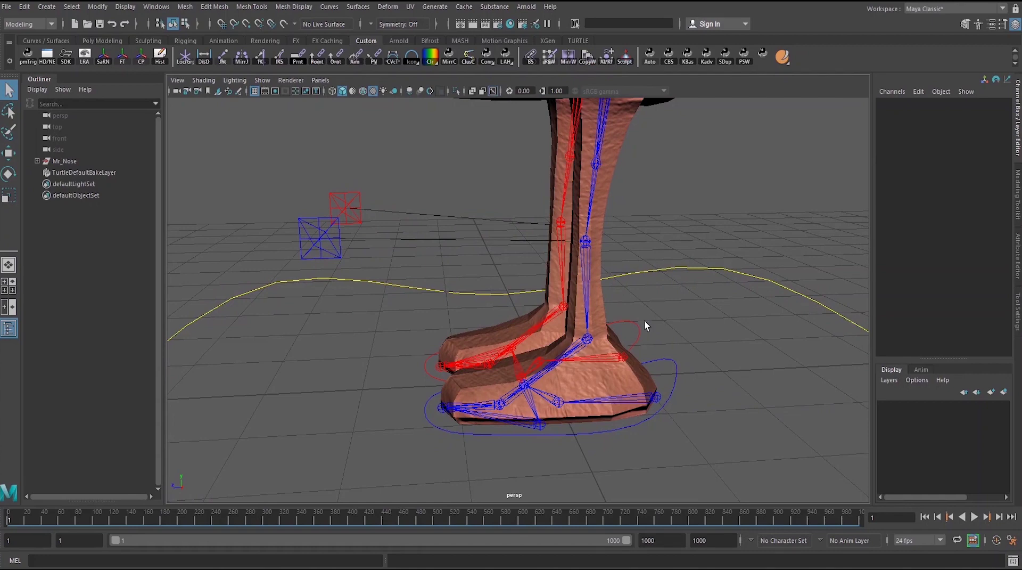
mouse_move(644, 333)
left_mouse_down("alt")
mouse_move(636, 333)
mouse_move(645, 333)
left_mouse_up("alt")
right_click_drag(649, 337, 642, 336, "alt")
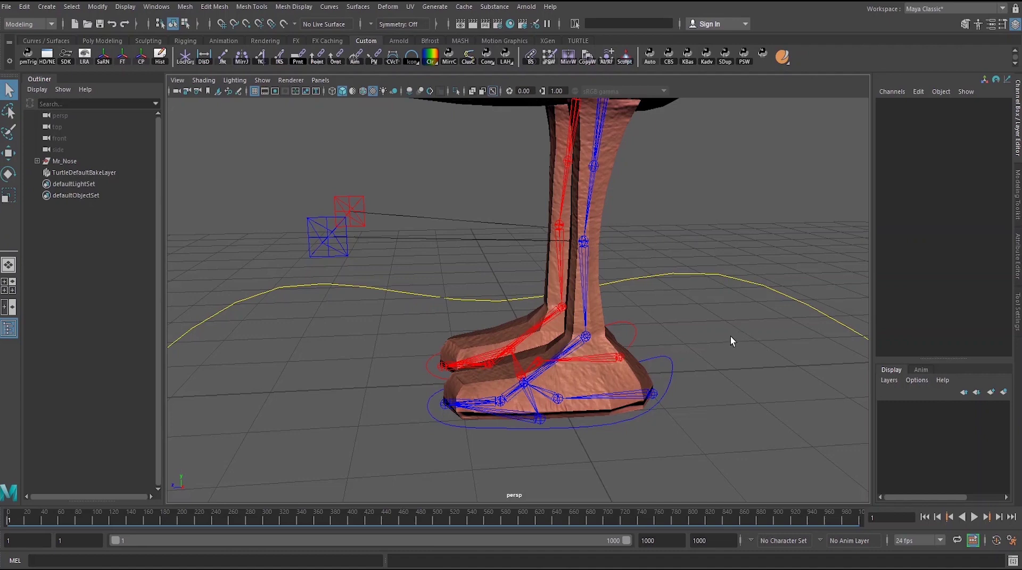
left_click_drag(730, 340, 613, 418, "alt")
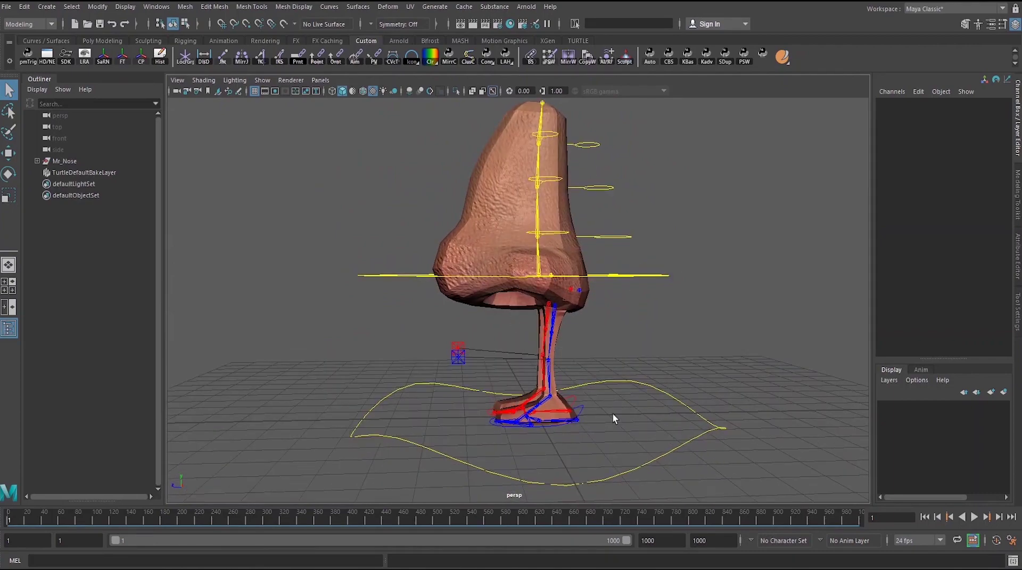
scroll(522, 345, "up", 5)
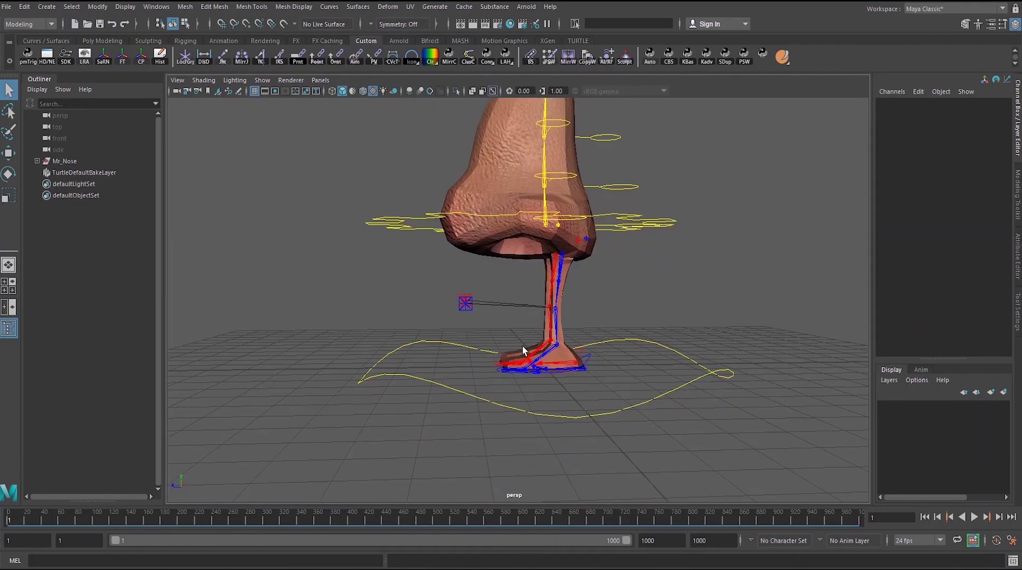
left_click_drag(493, 407, 505, 420, "alt")
middle_click_drag(506, 420, 500, 356, "alt")
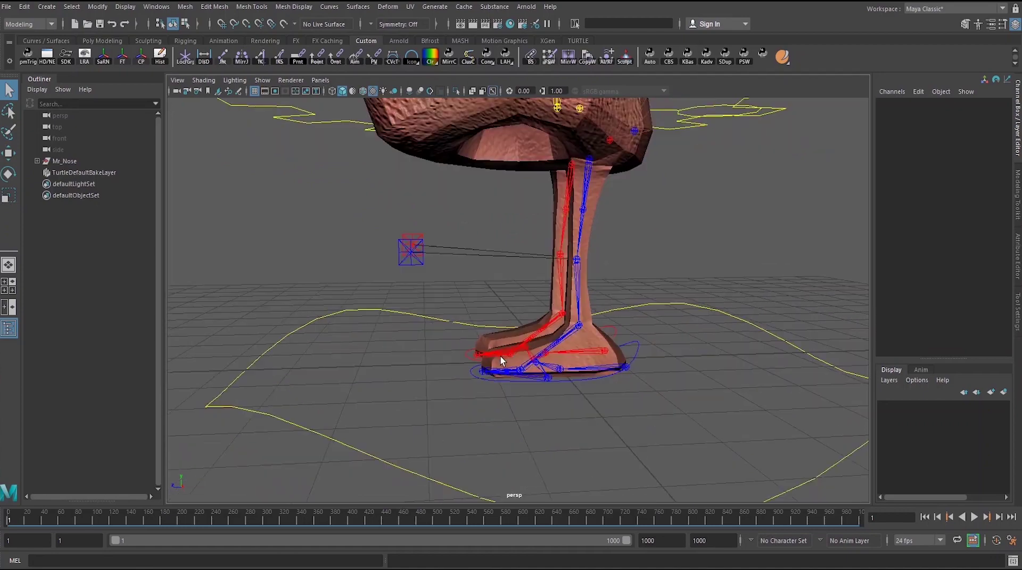
right_click_drag(501, 356, 631, 374, "alt")
left_click_drag(595, 350, 531, 337, "alt")
right_click_drag(531, 337, 593, 361, "alt")
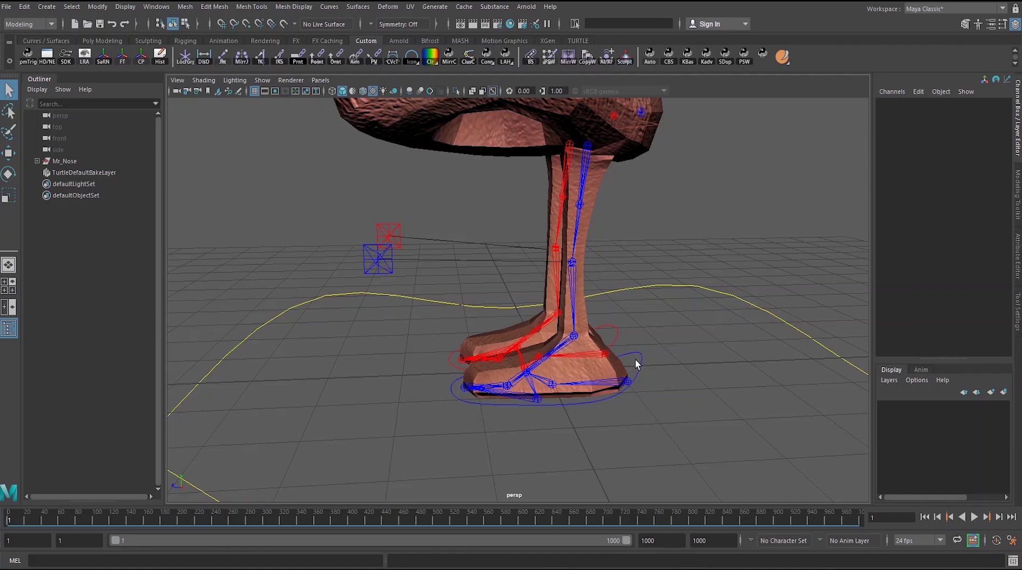
- Turn on Anim Path On Off for the left foot control lf_leg_icon
left_click(634, 360)
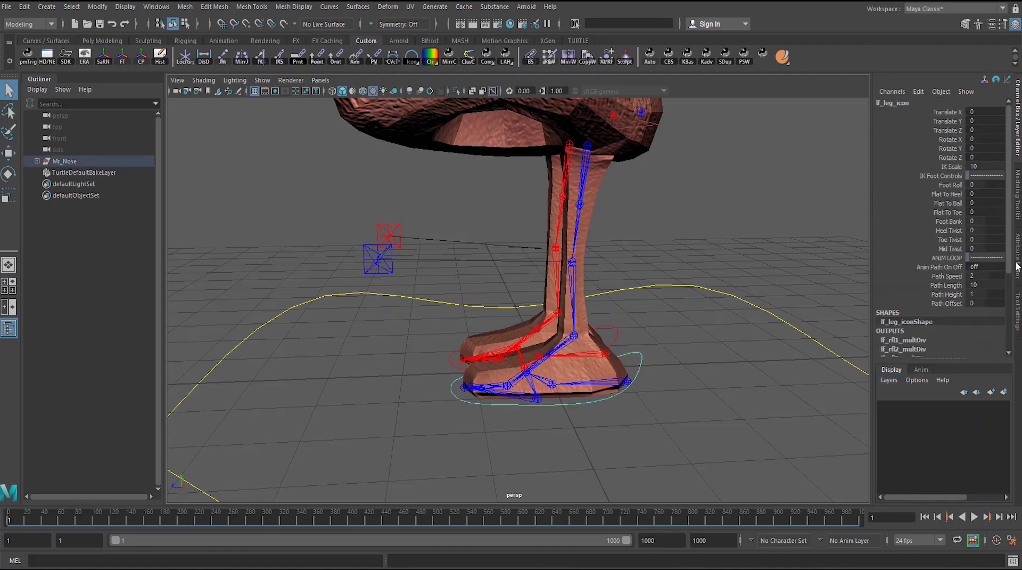
double_click(979, 268)
type("on")
key("Return")
- Play the left leg's path animation briefly, stop it and return to the first frame
left_click(975, 517)
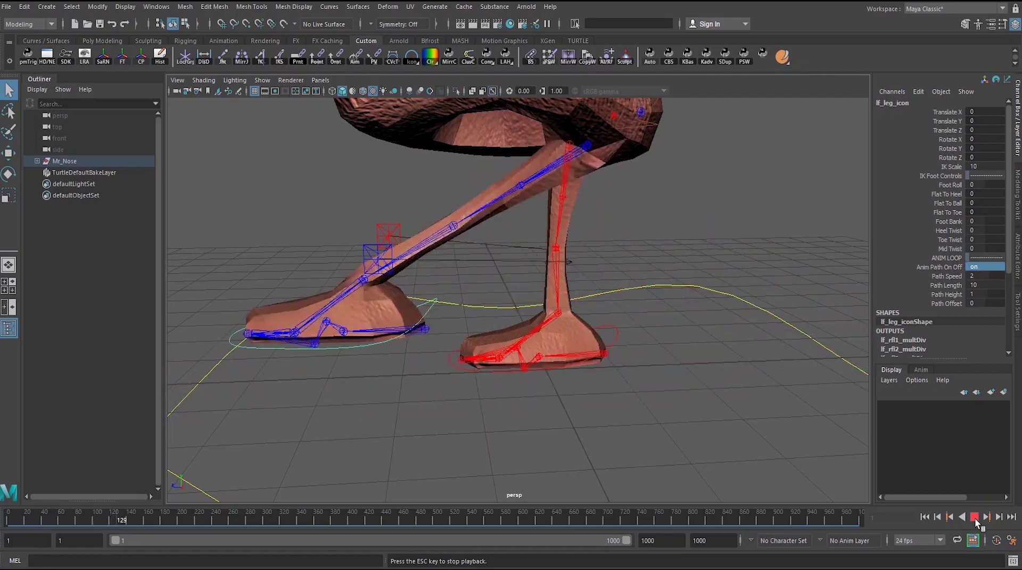
left_click(975, 517)
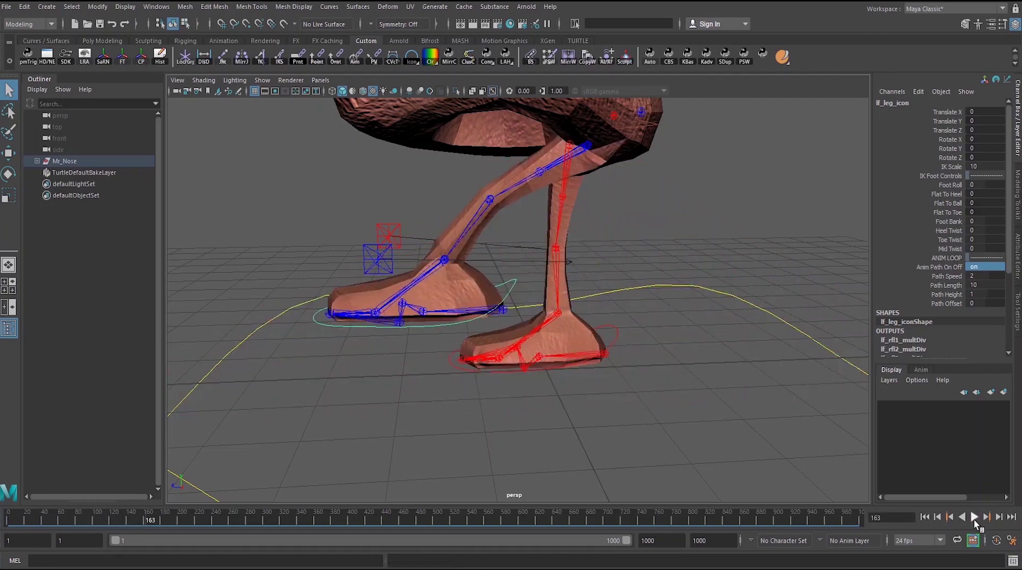
left_click(923, 517)
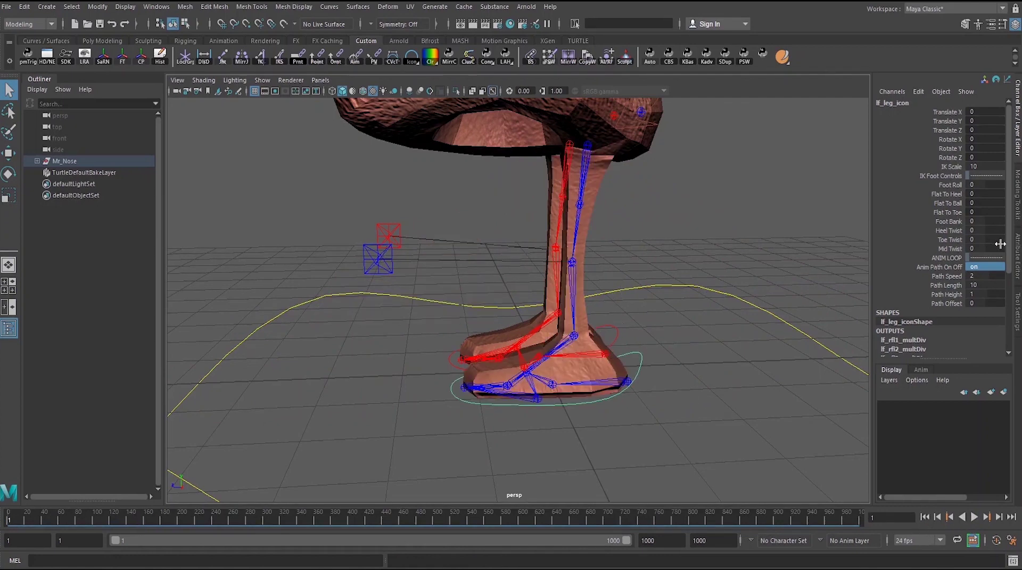
- Expand the lf_leg_path_motionPath output of the left foot control and unhide the lf_leg_anim_path_pad group under moveAll_icon
scroll(965, 254, "down", 4)
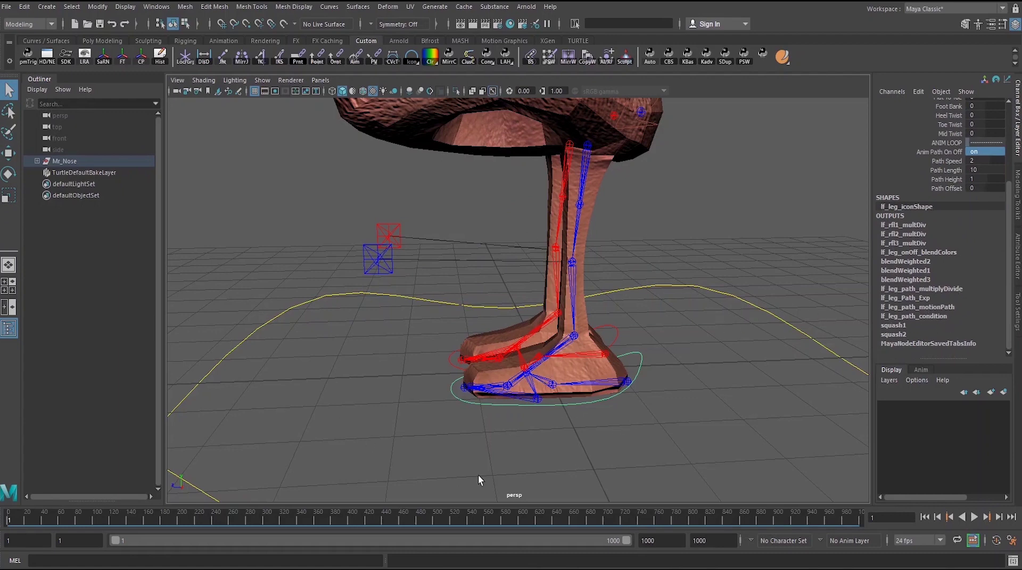
left_click(935, 307)
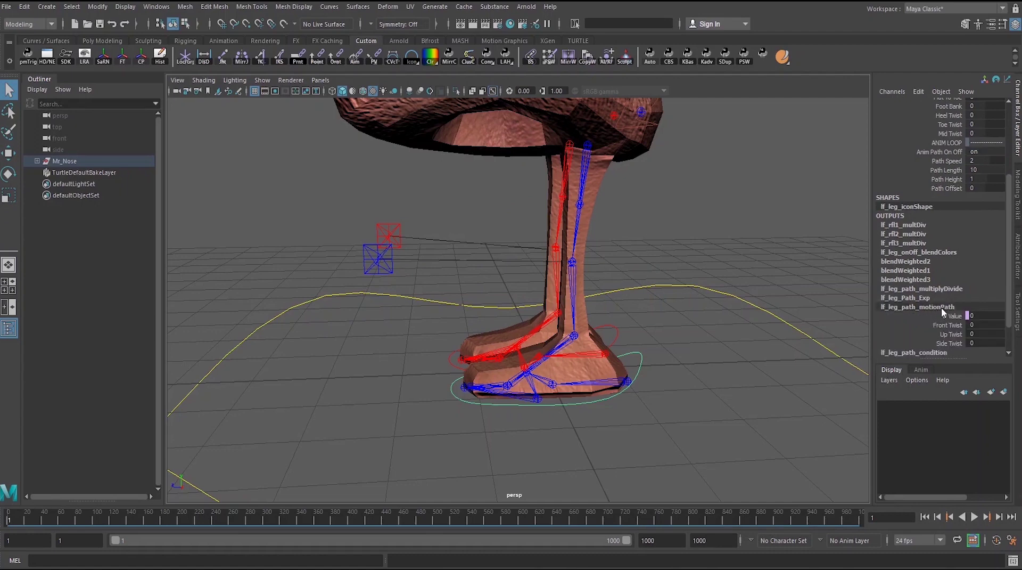
left_click(37, 161)
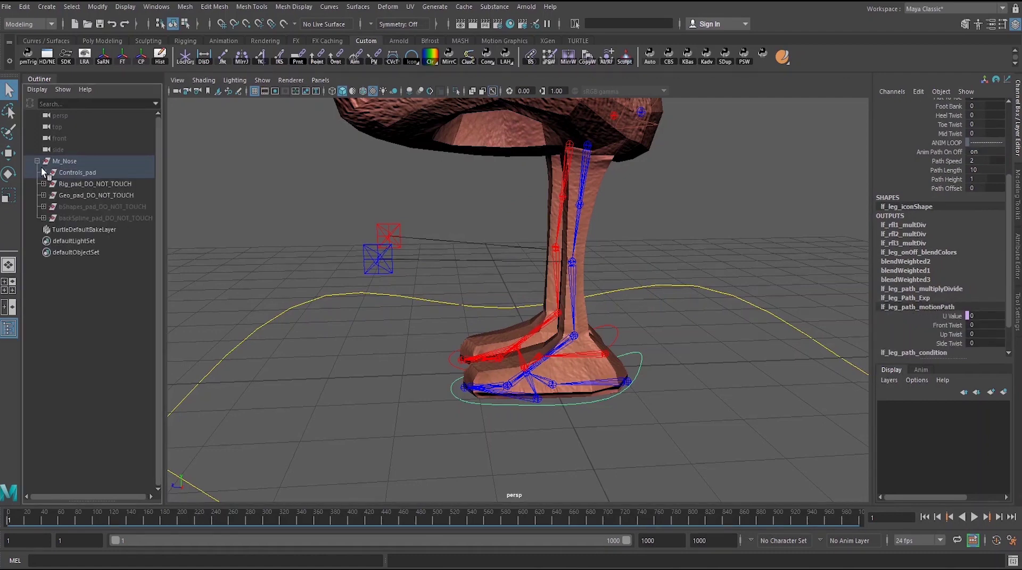
left_click(43, 173)
left_click(49, 183)
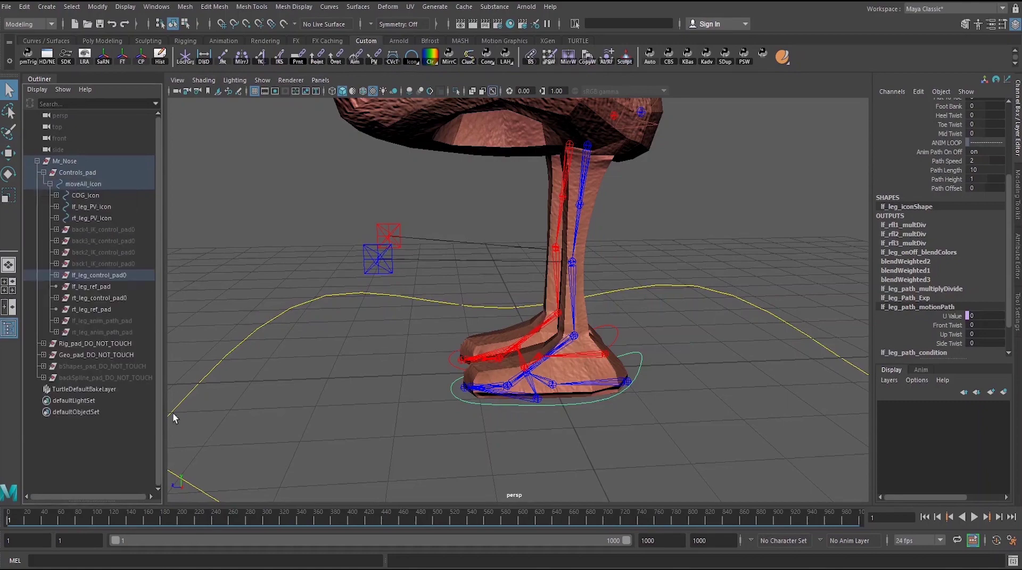
left_click(110, 321)
key("shift+h")
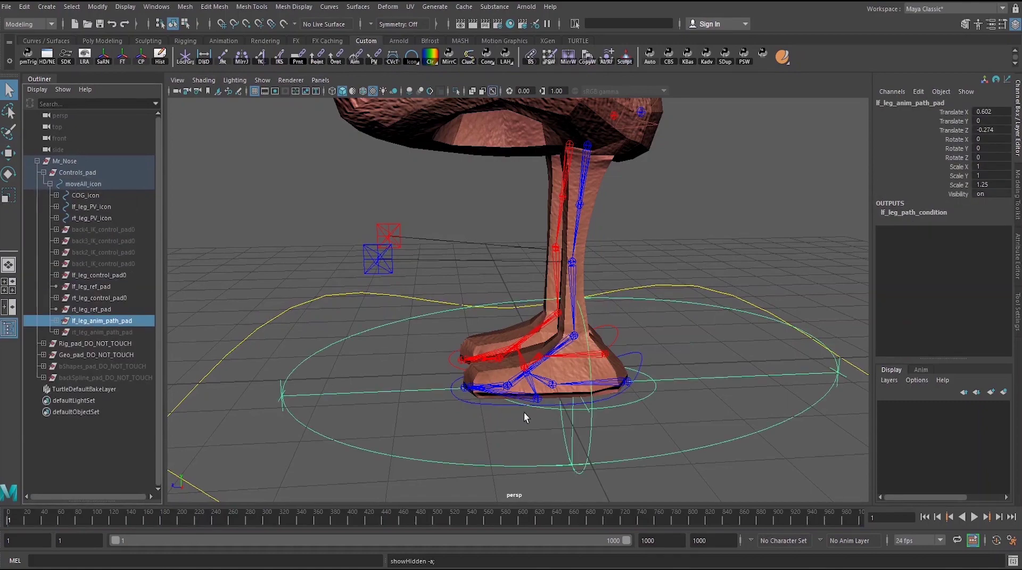
- Select the left leg's path locator lf_leg_path_follow_loc and display the attributes of its lf_leg_path_motionPath input
left_click_drag(599, 411, 525, 415, "alt")
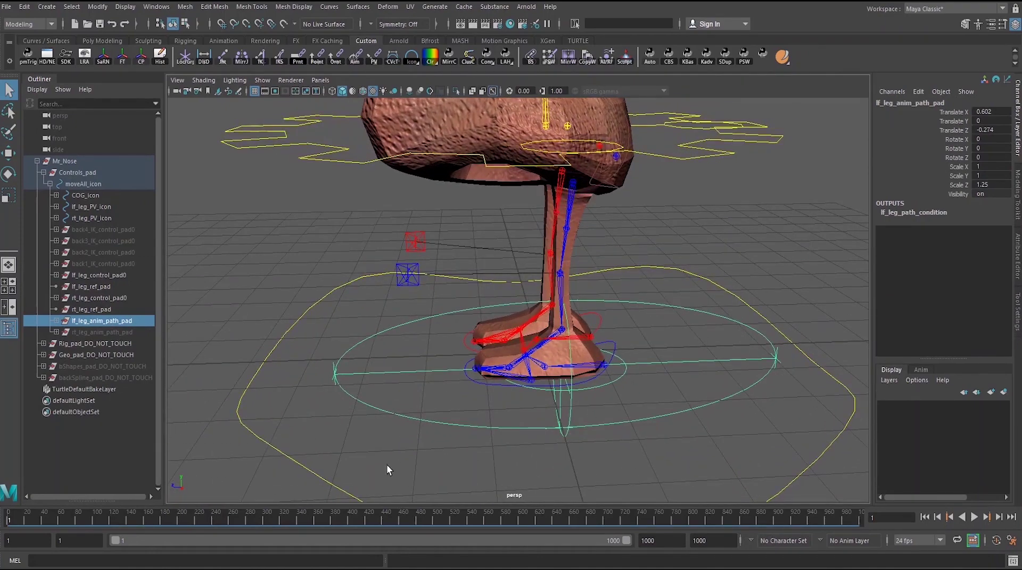
left_click_drag(452, 448, 474, 447, "alt")
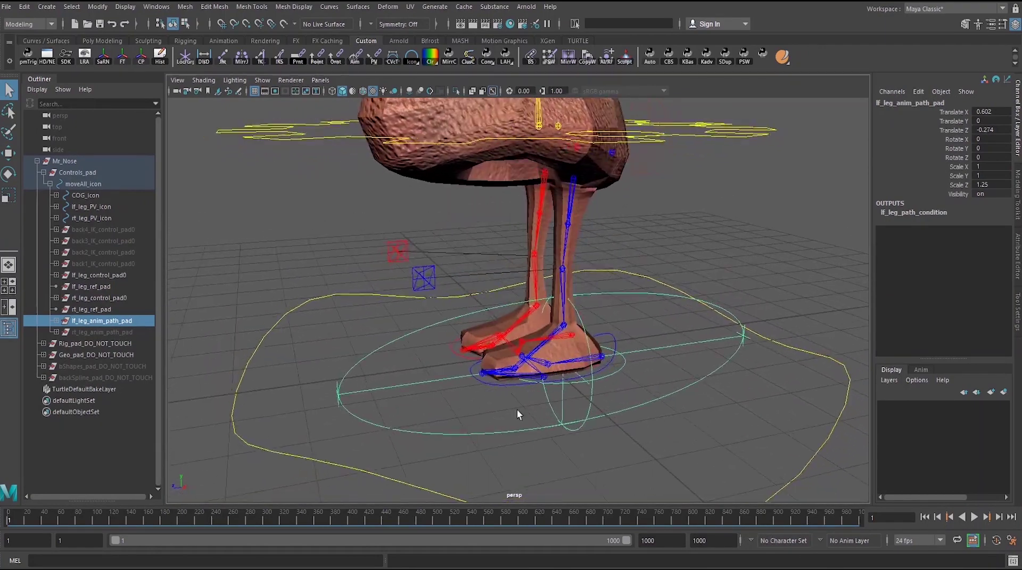
mouse_move(557, 421)
left_mouse_down("alt")
mouse_move(541, 413)
mouse_move(518, 426)
mouse_move(612, 429)
mouse_move(544, 424)
mouse_move(571, 413)
left_mouse_up("alt")
right_click_drag(571, 414, 587, 398, "alt")
left_click(587, 399)
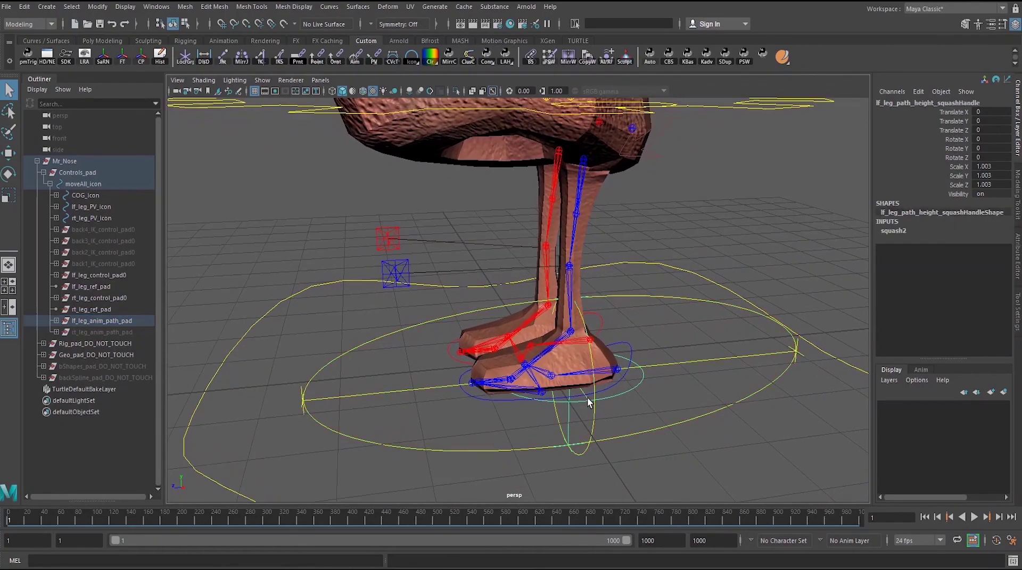
left_click(583, 390)
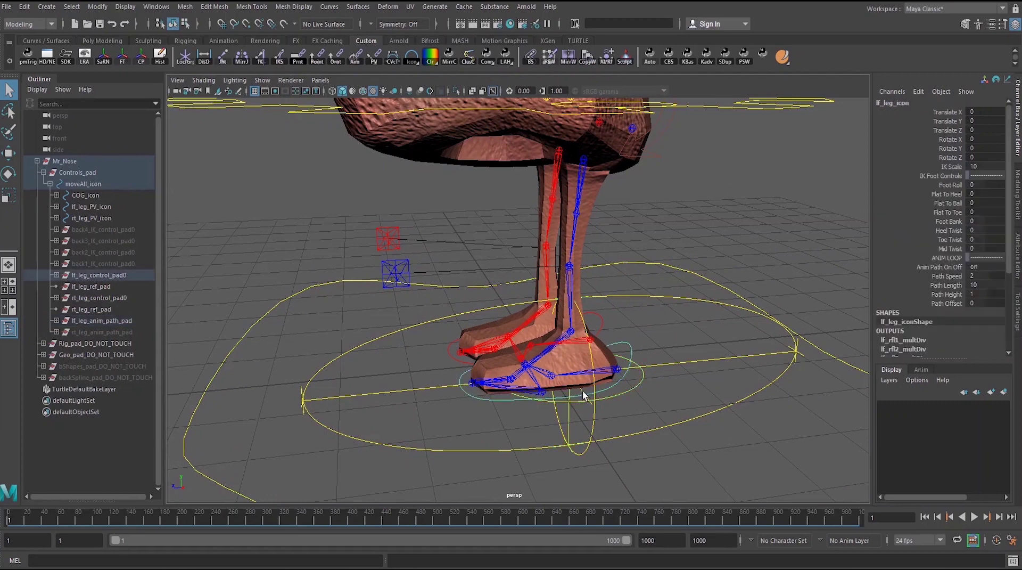
left_click(580, 390)
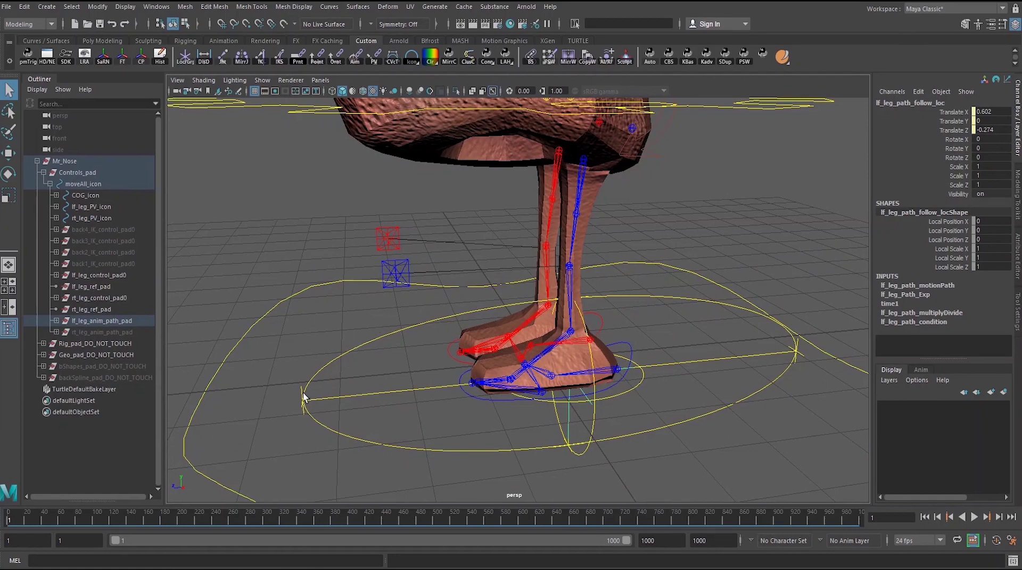
left_click_drag(355, 405, 355, 382, "alt")
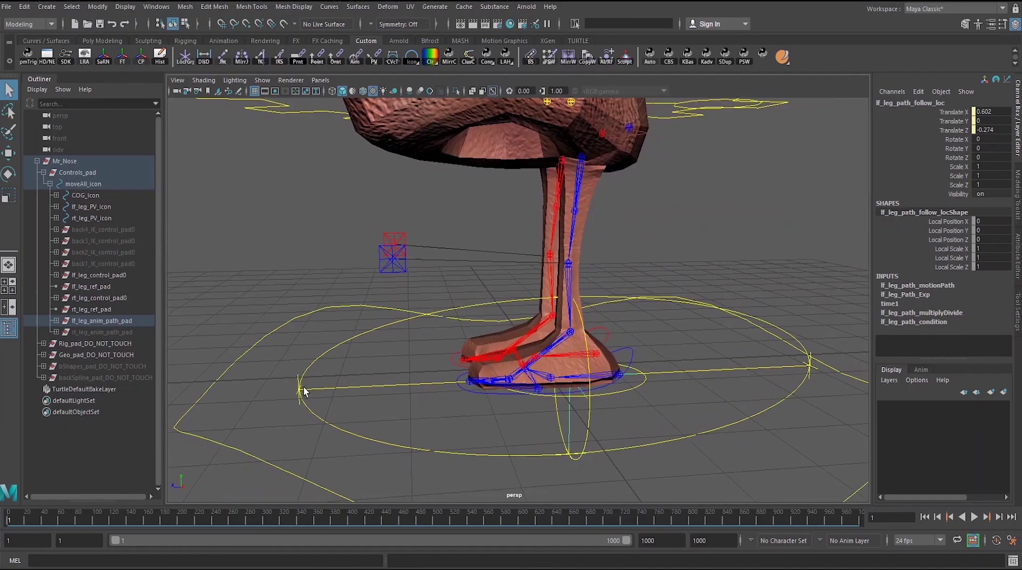
left_click_drag(265, 428, 556, 419, "alt")
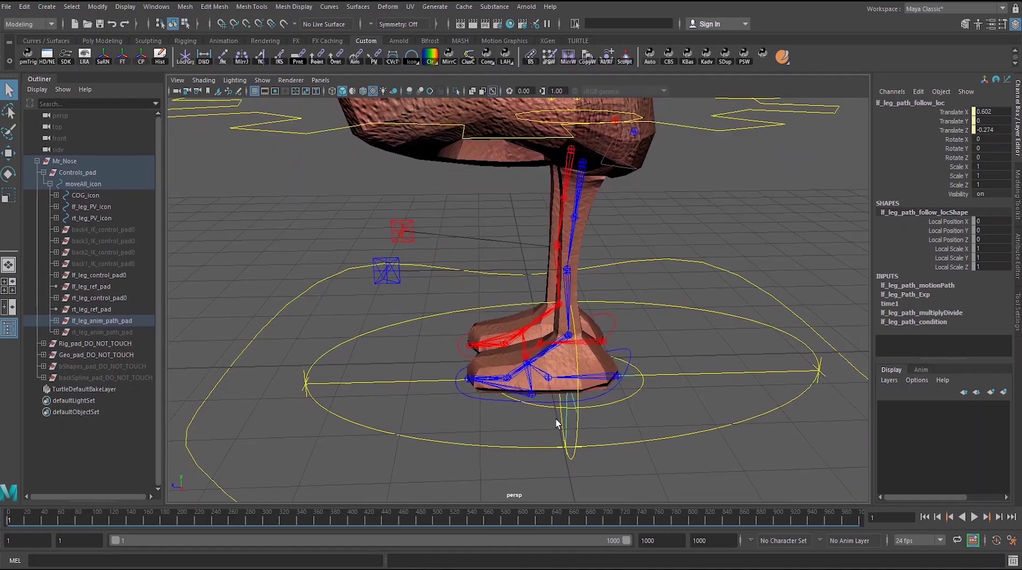
left_click(926, 285)
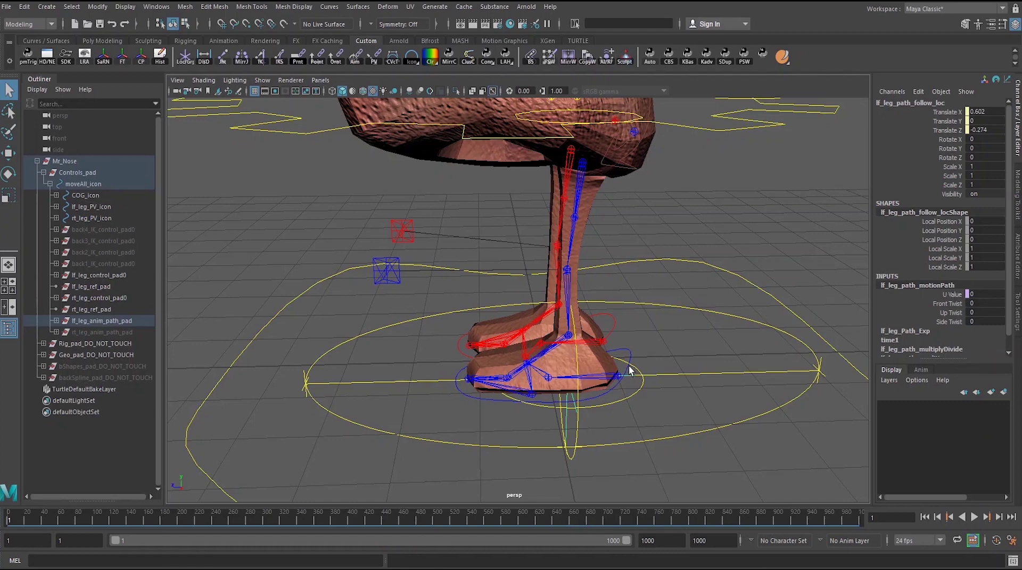
- Examine the left leg's animation path and its squash handles around the feet from several angles, with nothing left selected
right_click_drag(630, 369, 686, 397, "alt")
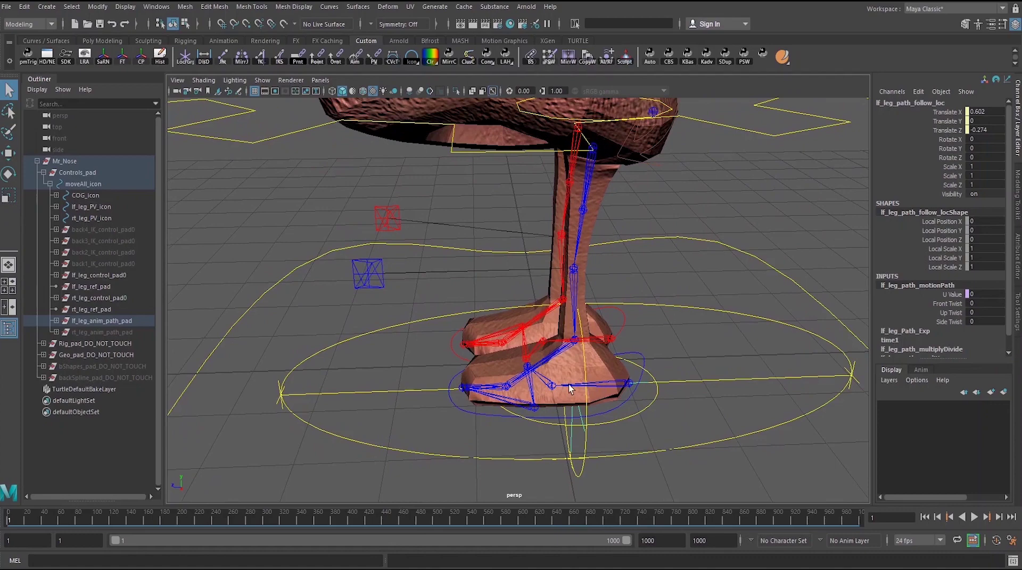
left_click_drag(486, 388, 820, 340, "alt")
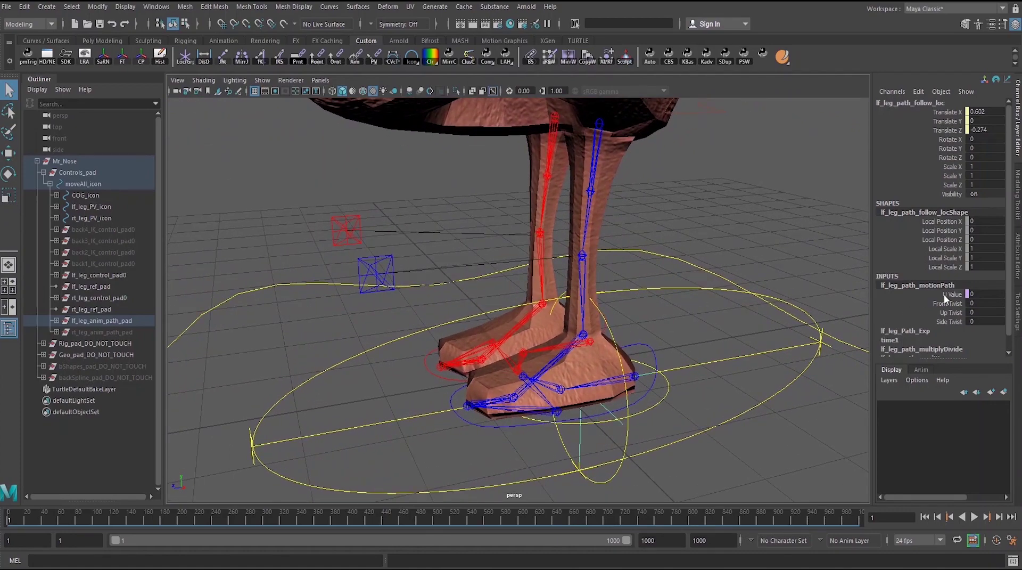
left_click_drag(546, 372, 510, 379, "alt")
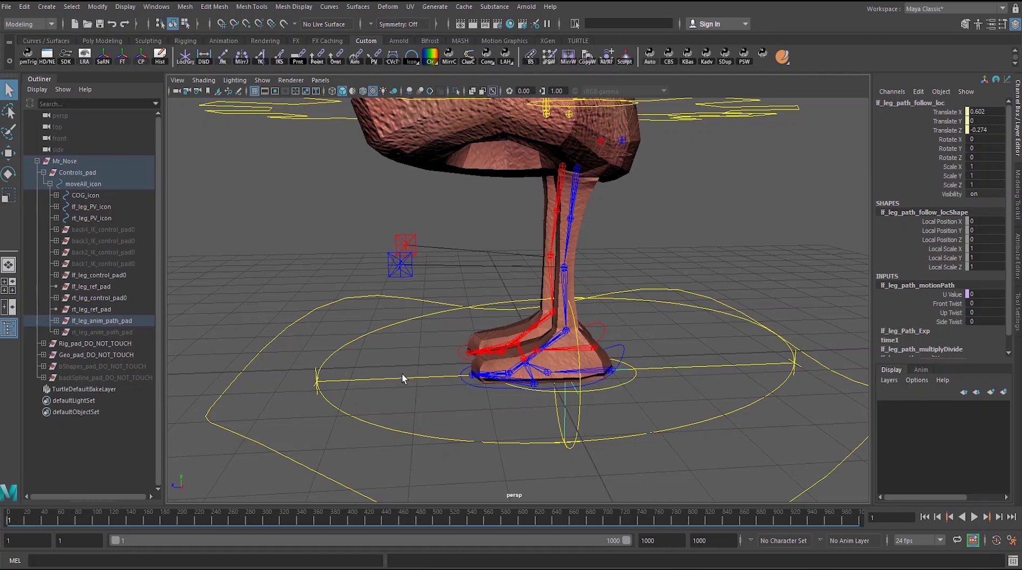
left_click(596, 369)
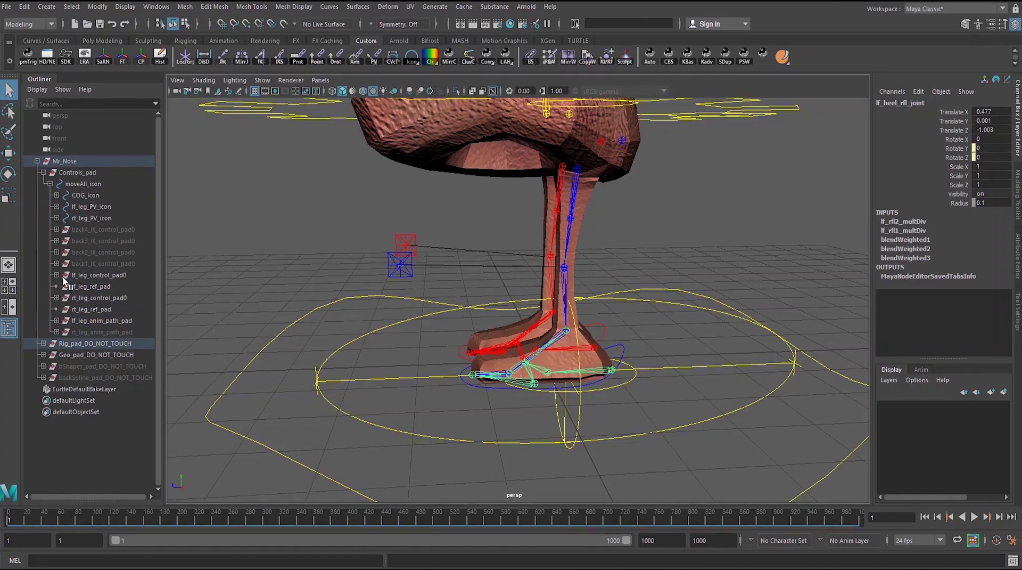
left_click(378, 242)
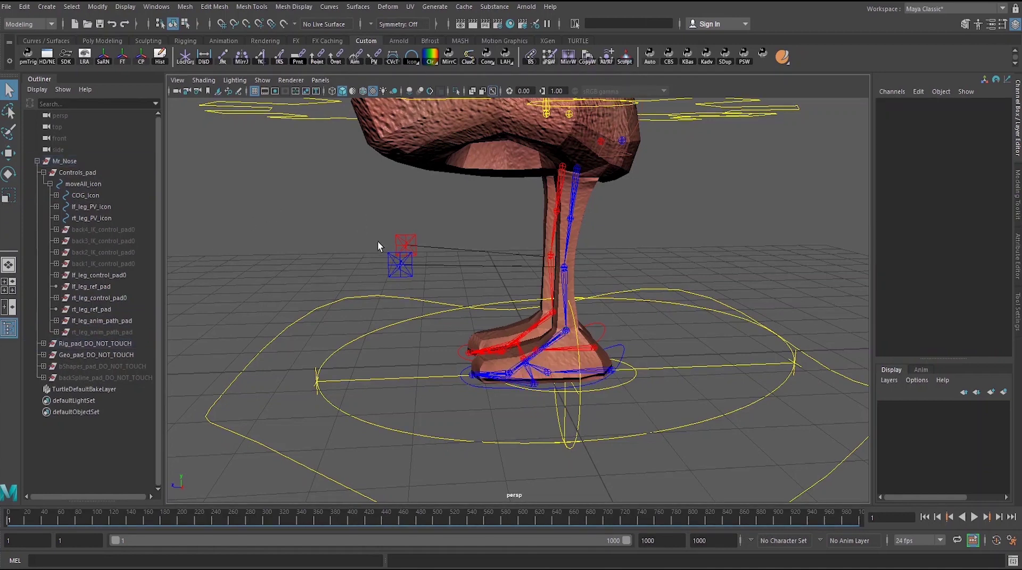
left_click_drag(448, 304, 462, 324, "alt")
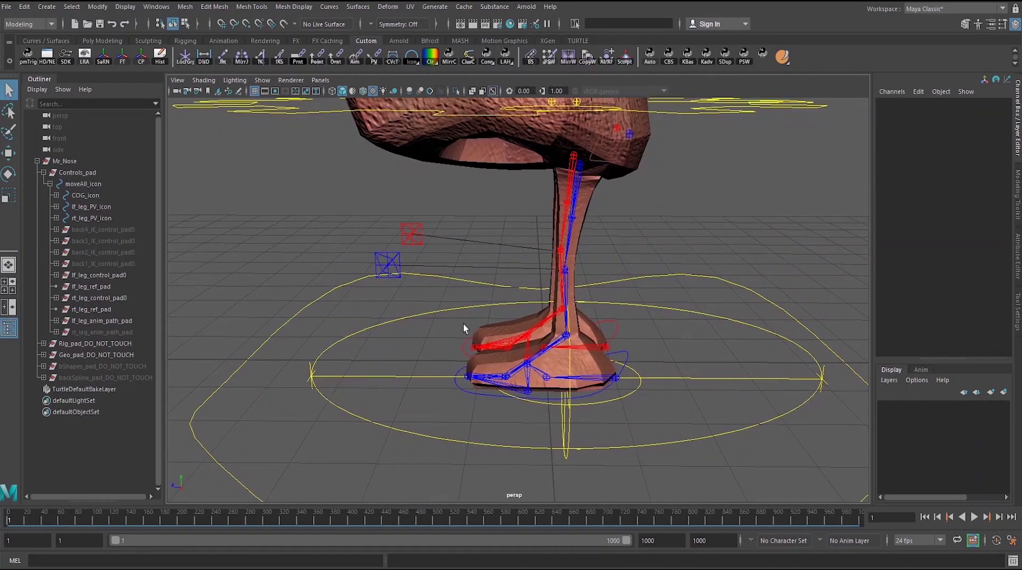
middle_click_drag(468, 392, 445, 370, "alt")
left_click_drag(445, 367, 616, 372, "alt")
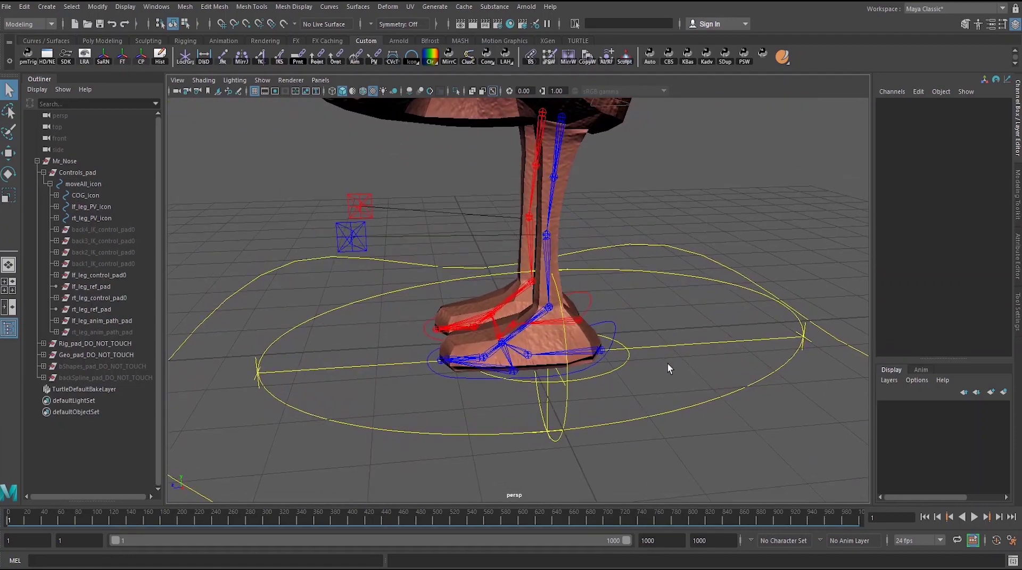
left_click_drag(674, 363, 607, 366, "alt")
right_click_drag(607, 365, 655, 368, "alt")
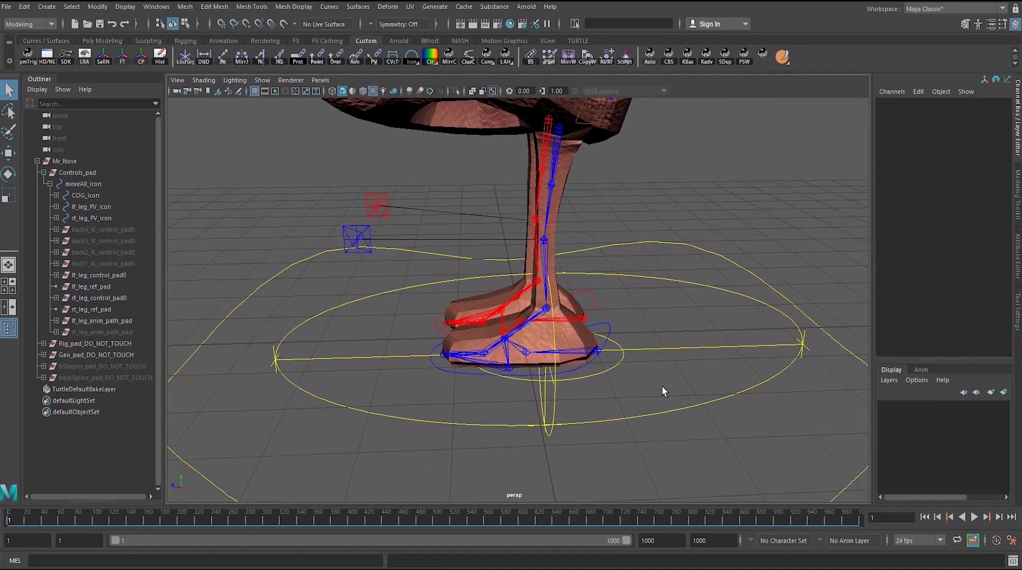
left_click_drag(663, 387, 661, 382, "alt")
middle_click_drag(661, 381, 662, 351, "alt")
left_click_drag(663, 350, 640, 324, "alt")
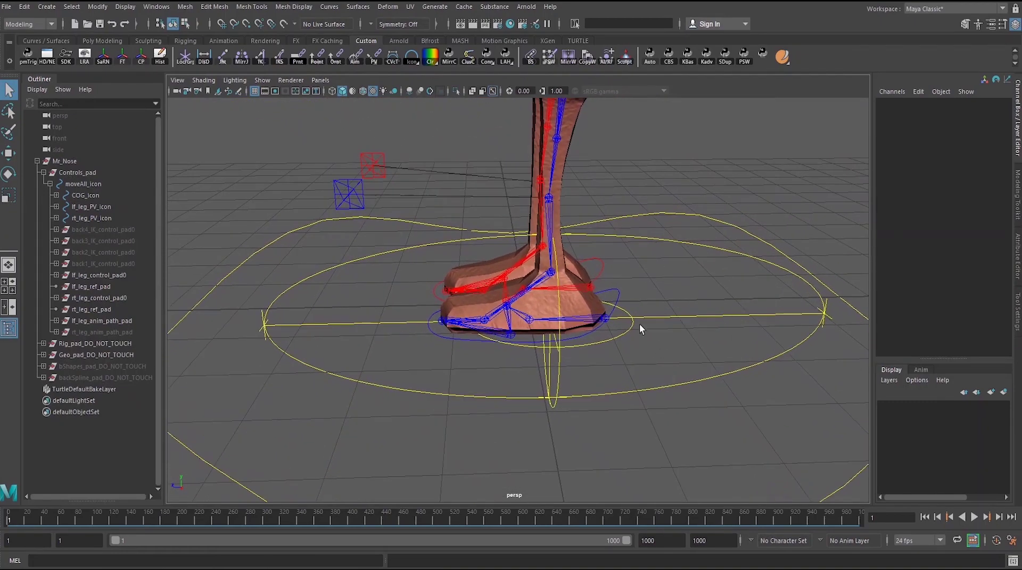
- Select the left foot control and examine its ANIM LOOP attributes alongside the foot's animation path
left_click(616, 293)
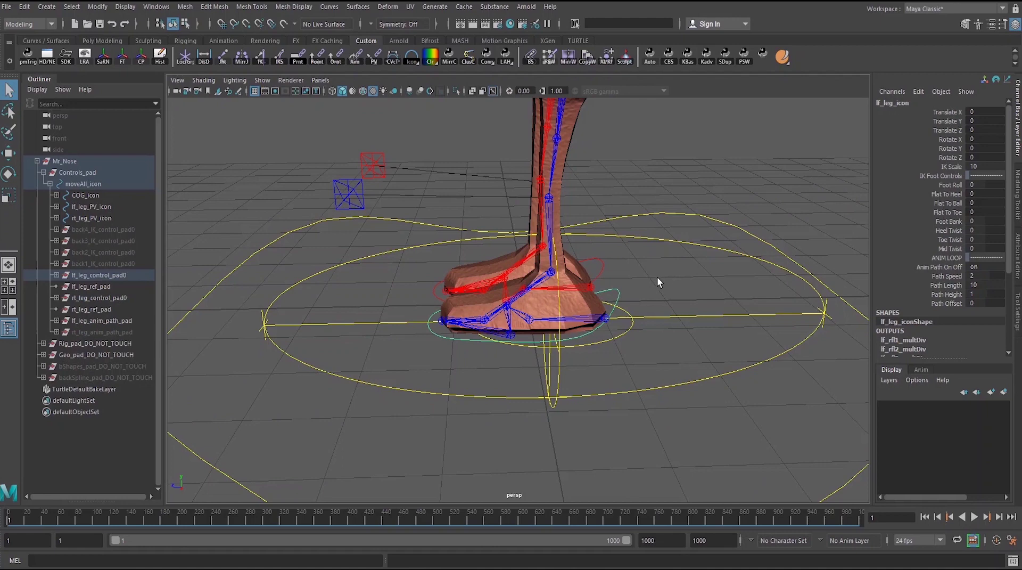
left_click_drag(627, 301, 664, 303, "alt")
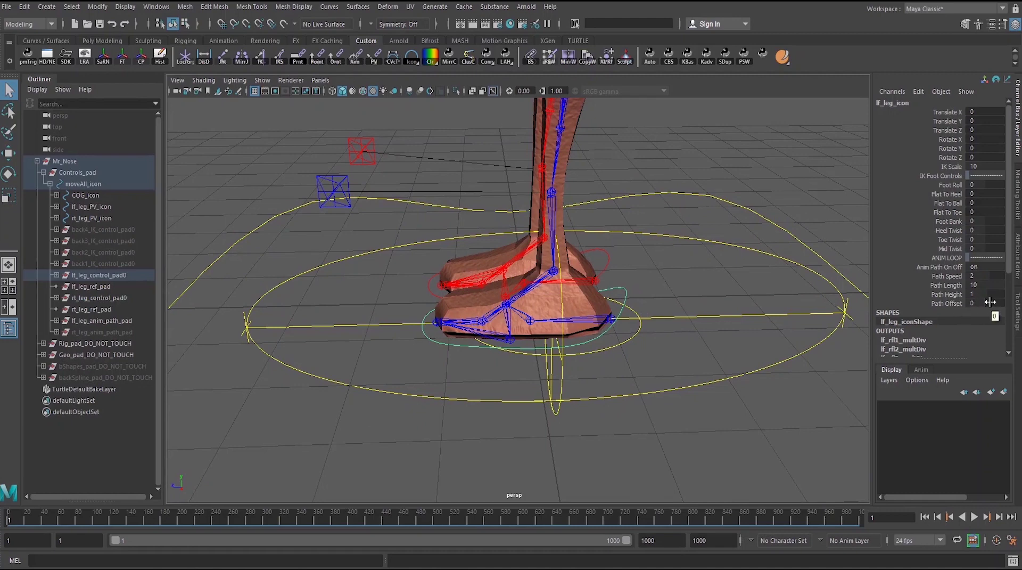
left_click_drag(764, 314, 719, 308, "alt")
scroll(639, 320, "up", 1)
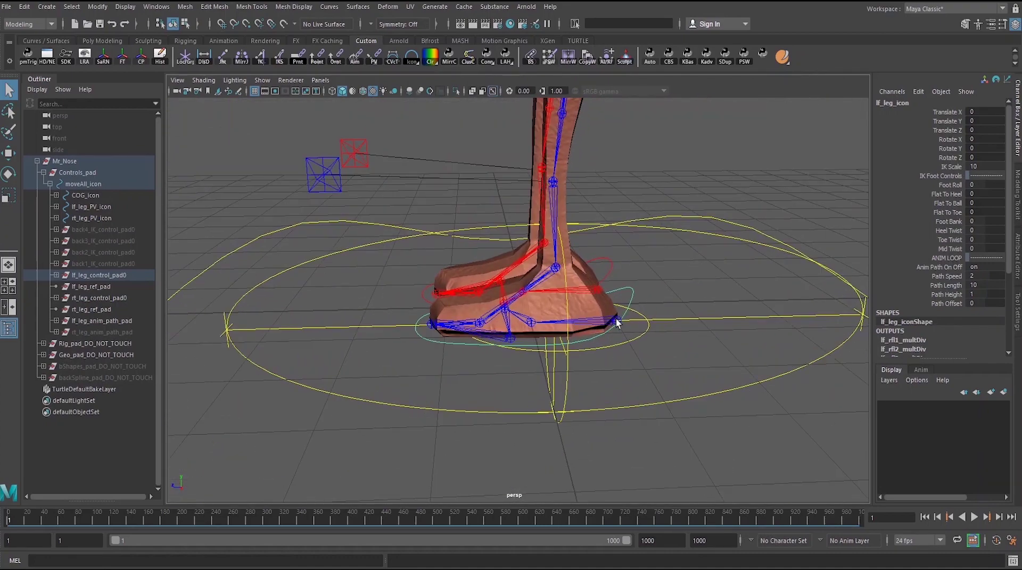
- Turn on Anim Path On Off for the right foot control and set its Path Offset to 10
left_click(611, 266)
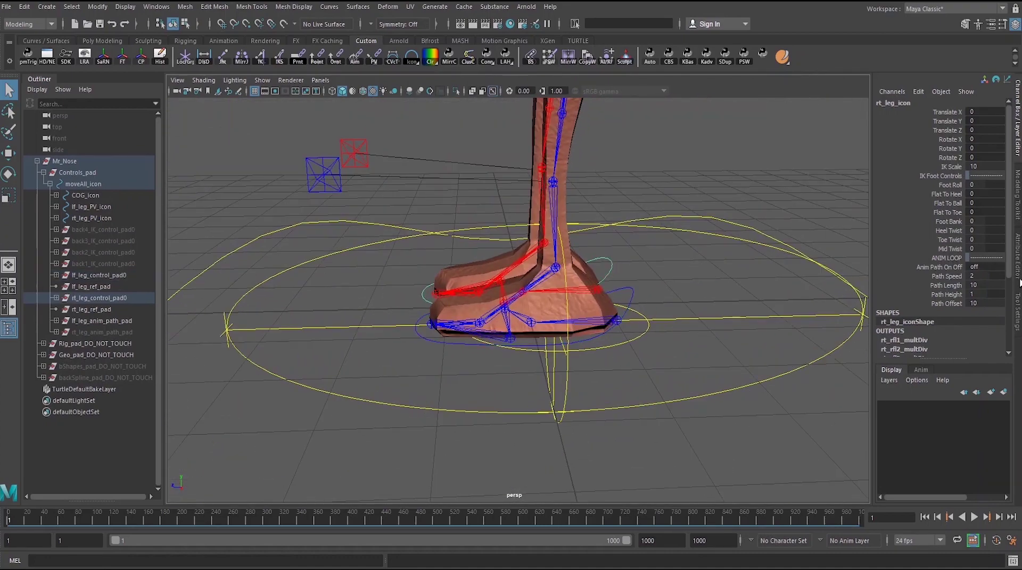
double_click(984, 266)
type("1")
key("Return")
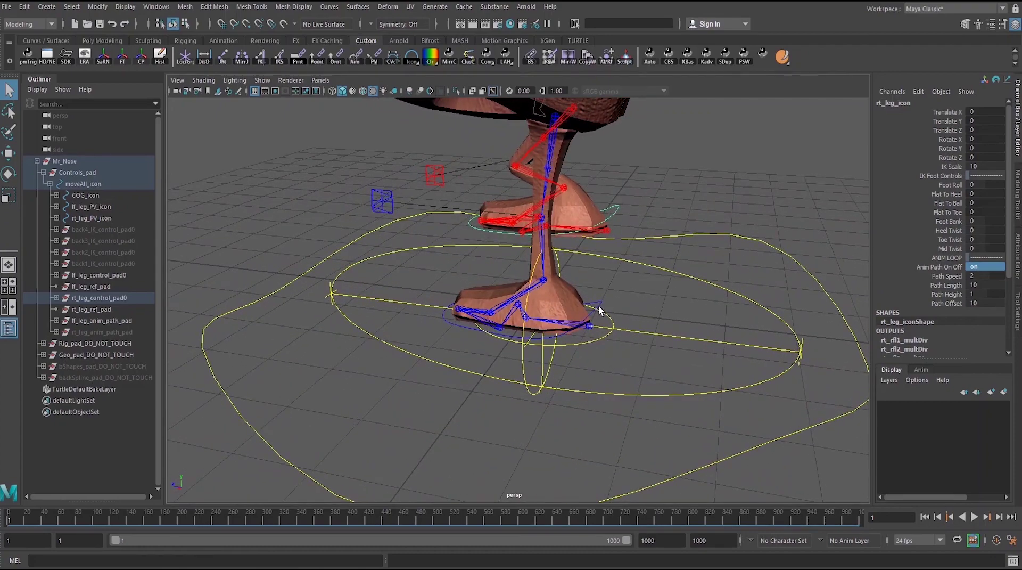
- Compare the Path Offset of the left and right foot controls, leaving the right foot control selected
left_click(599, 304)
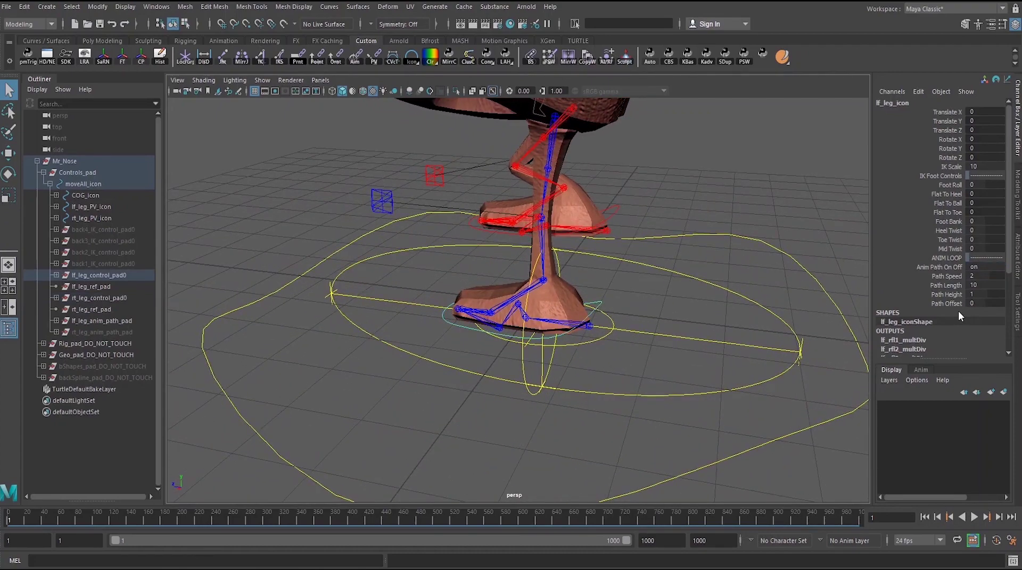
left_click(608, 212)
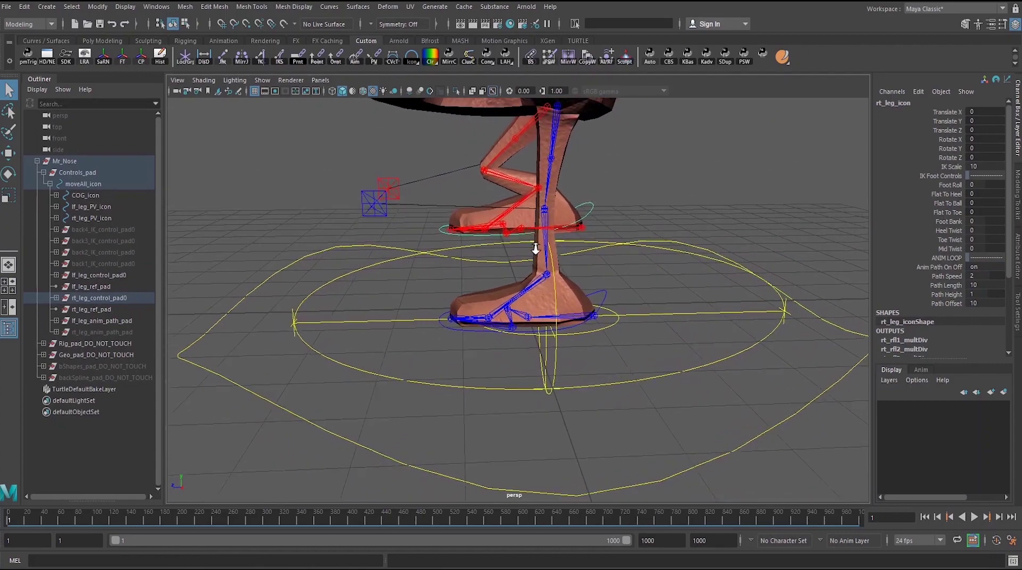
right_click_drag(535, 249, 570, 266, "alt")
left_click_drag(570, 266, 524, 248, "alt")
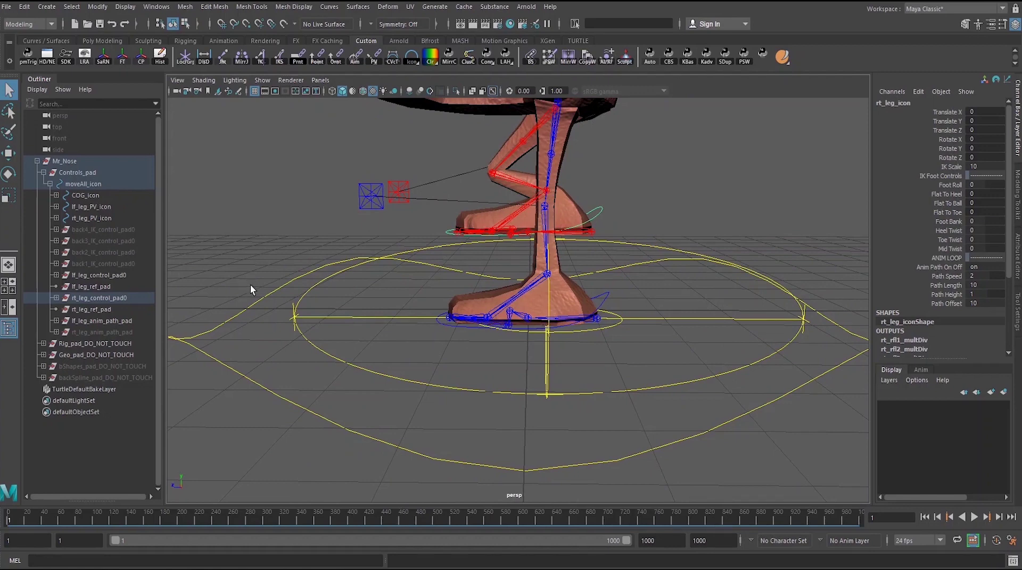
- Advance the animation frame by frame to frame 10 to check both feet, and return to the first frame
left_click(998, 516)
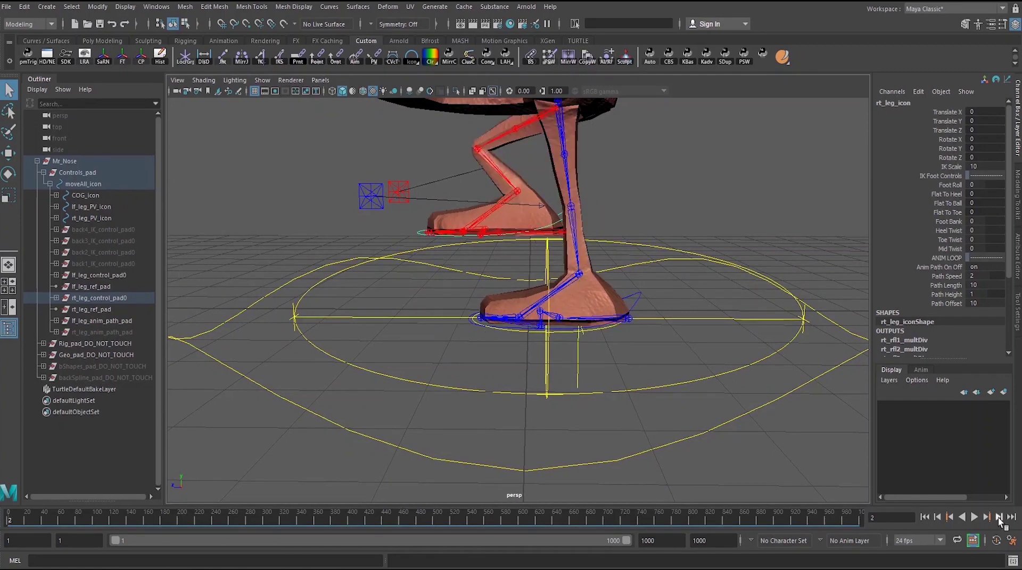
left_click(998, 516)
left_click(998, 517)
left_click(999, 517)
left_click(999, 516)
left_click(999, 517)
left_click(998, 516)
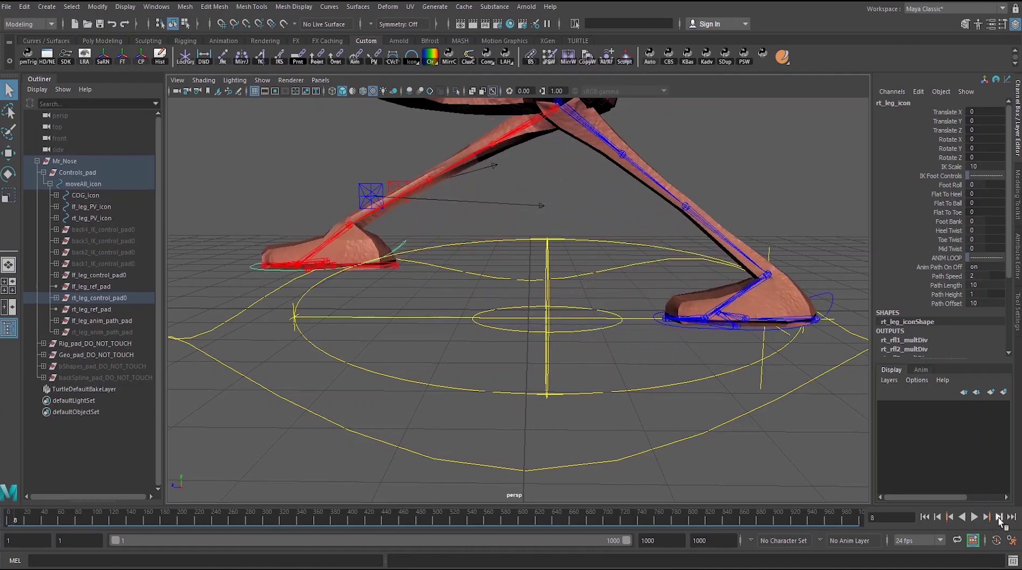
left_click(999, 516)
left_click(999, 516)
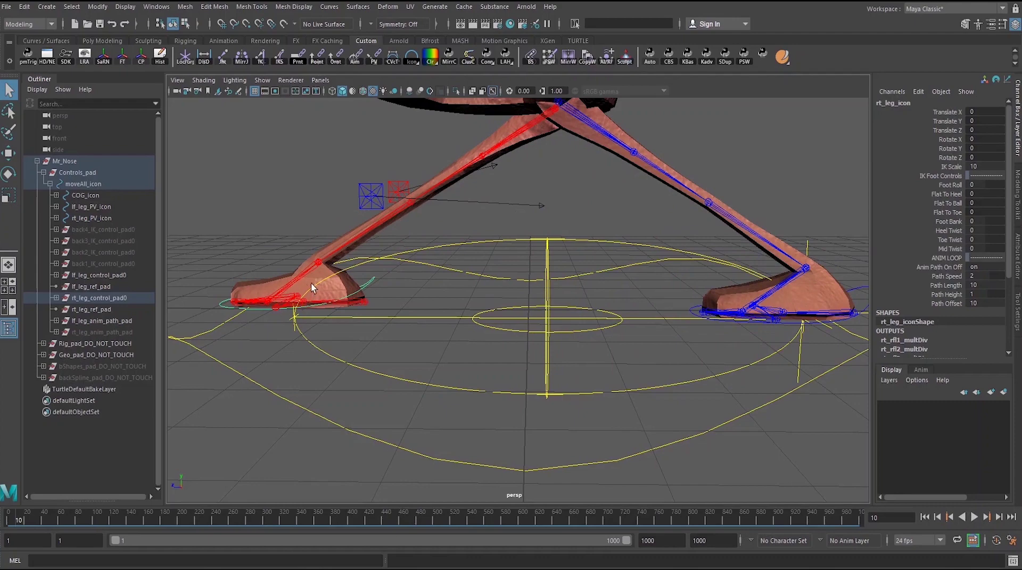
left_click(925, 517)
left_click_drag(746, 234, 619, 292, "alt")
right_click_drag(619, 292, 671, 320, "alt")
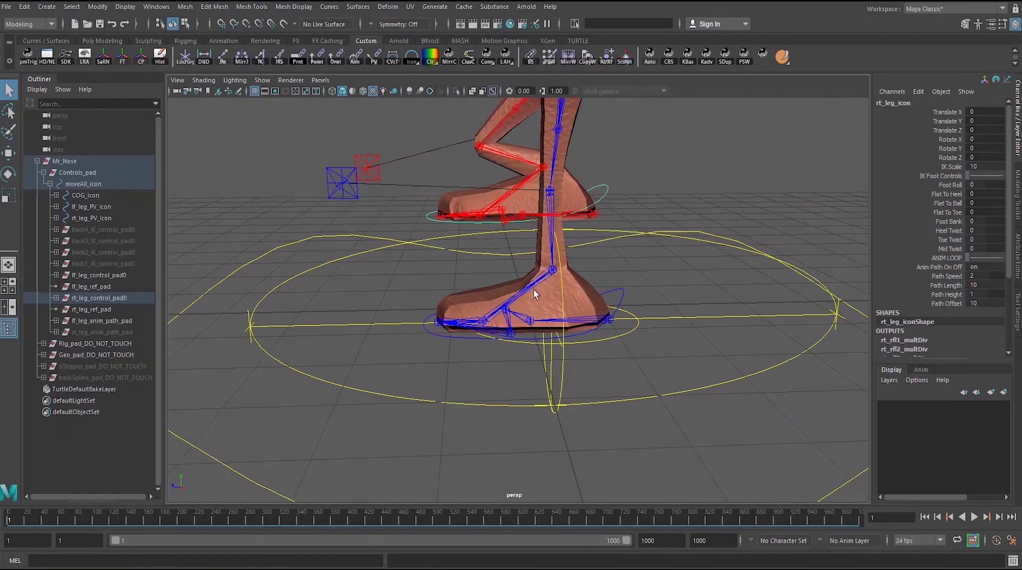
left_click_drag(522, 310, 528, 317, "alt")
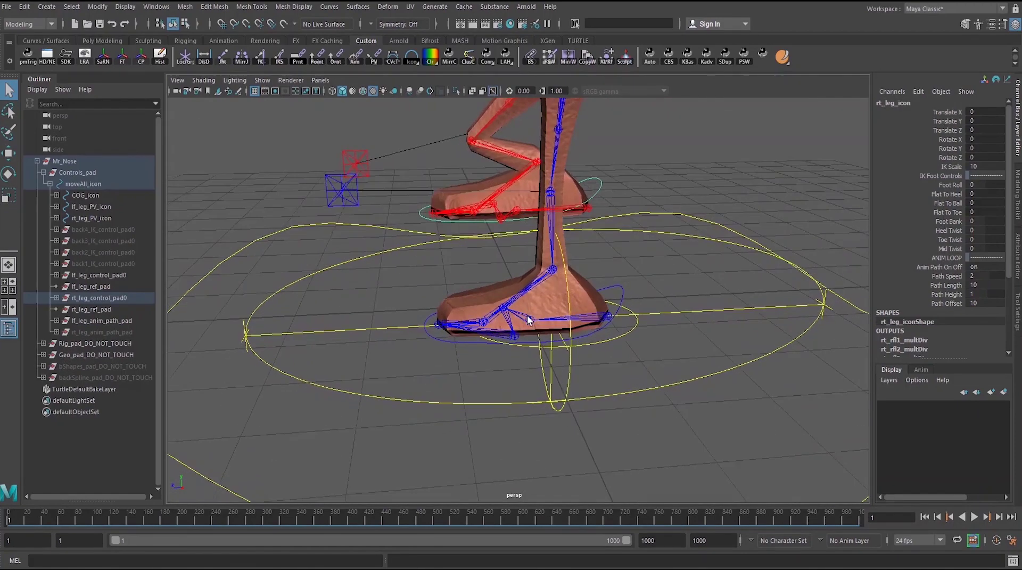
right_click_drag(529, 320, 554, 328, "alt")
- Check the left foot control's Path Offset, and set the right foot control's Path Offset to -10
left_click(654, 290)
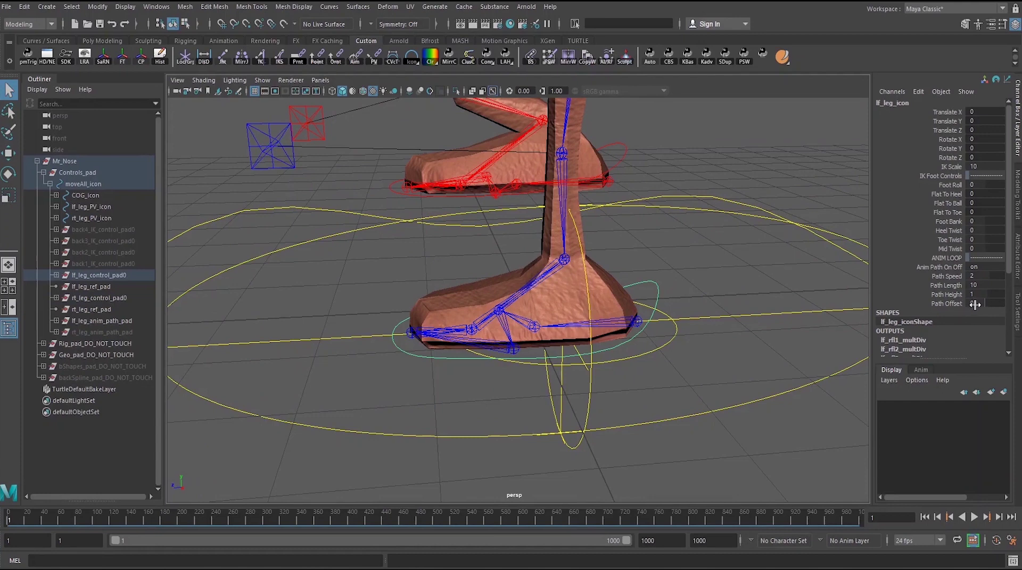
left_click(603, 157)
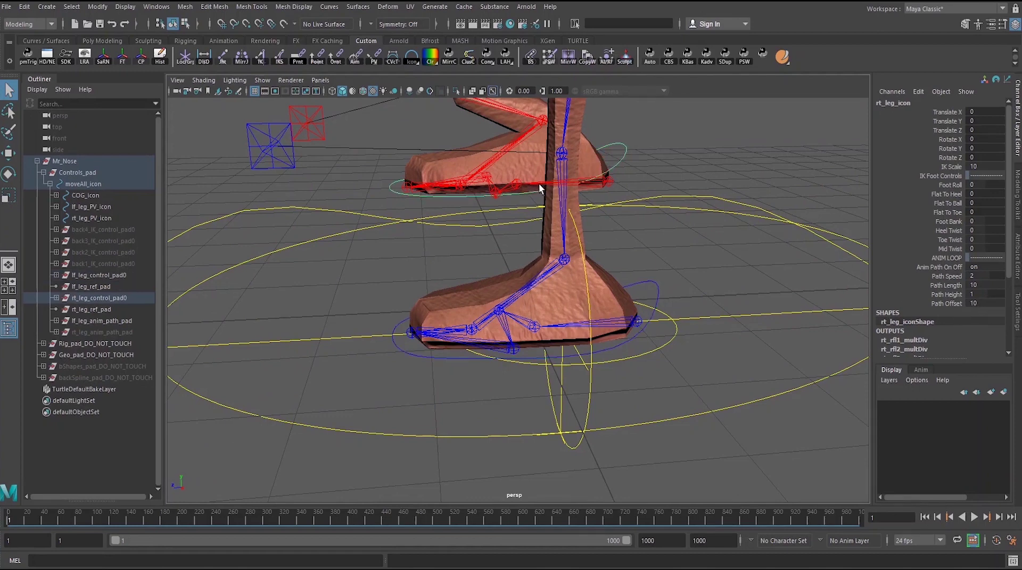
double_click(992, 302)
type("-10")
key("Return")
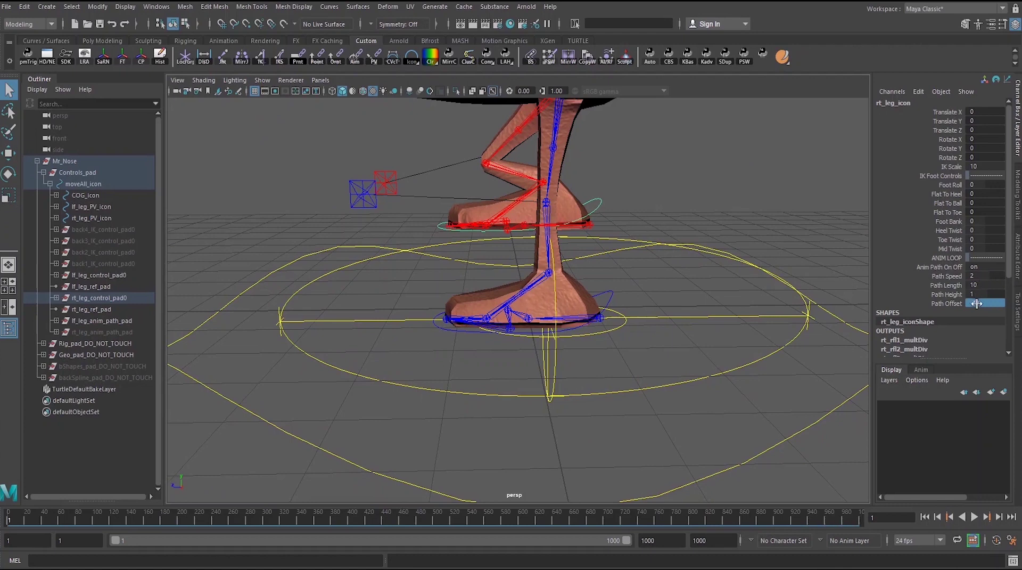
- Try Path Offset values of -5 and 5 on the right foot control
double_click(980, 304)
type("-5")
key("Return")
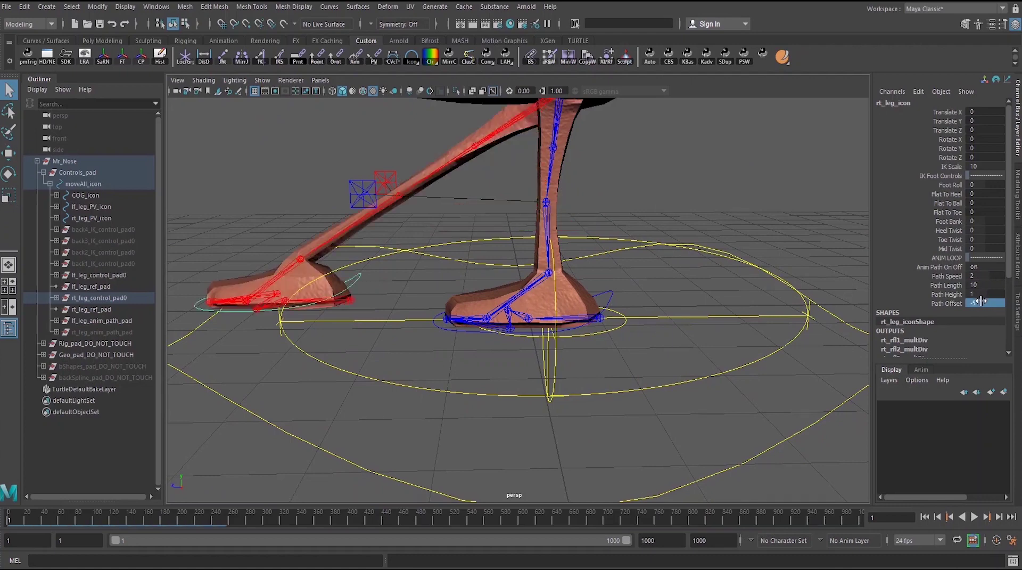
double_click(981, 301)
type("5")
key("Return")
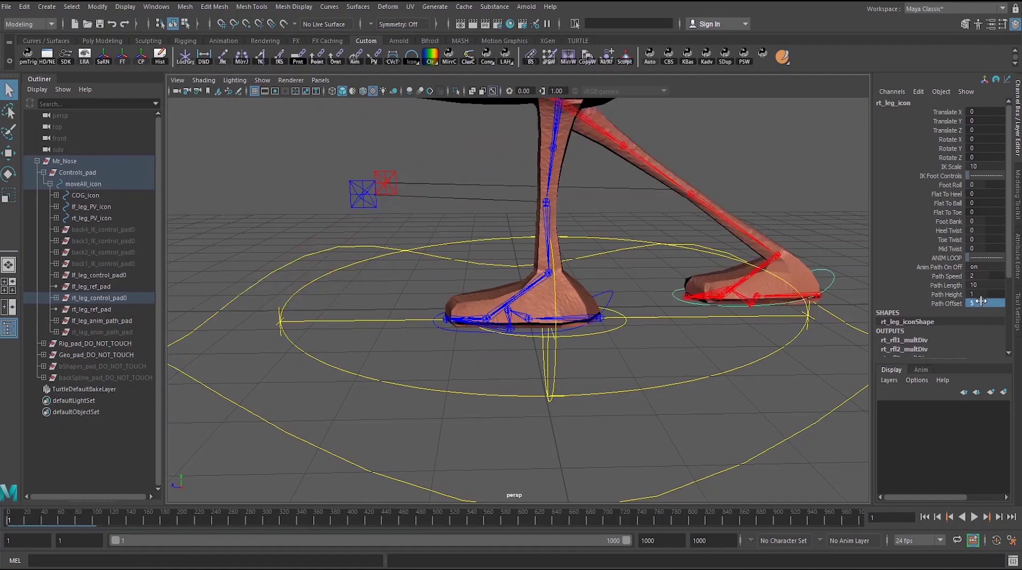
- Try a Path Offset of -5 on the left foot control, and reset it to 0
left_click(609, 298)
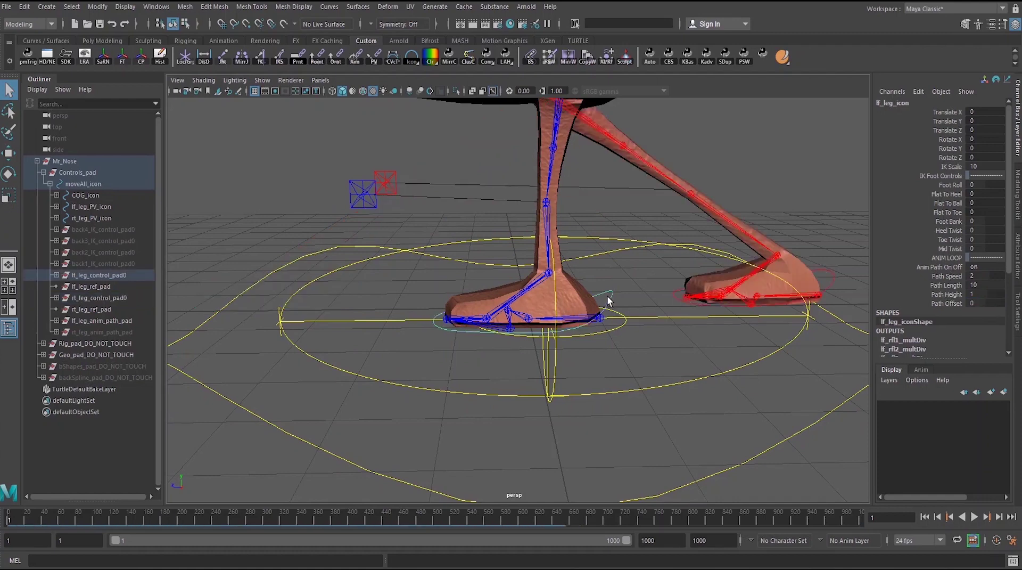
double_click(989, 302)
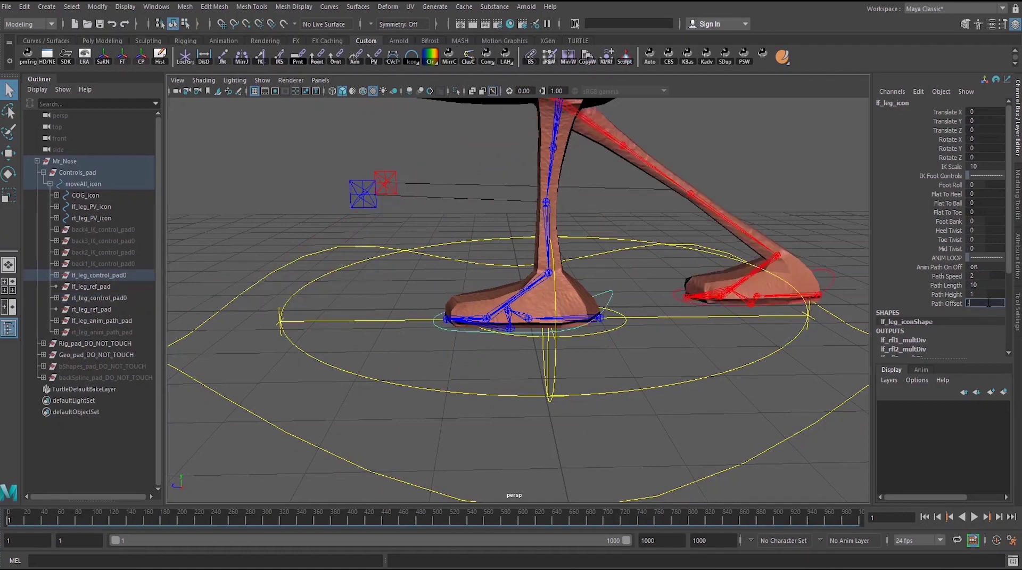
type("-5")
key("Return")
left_click_drag(479, 280, 464, 272, "alt")
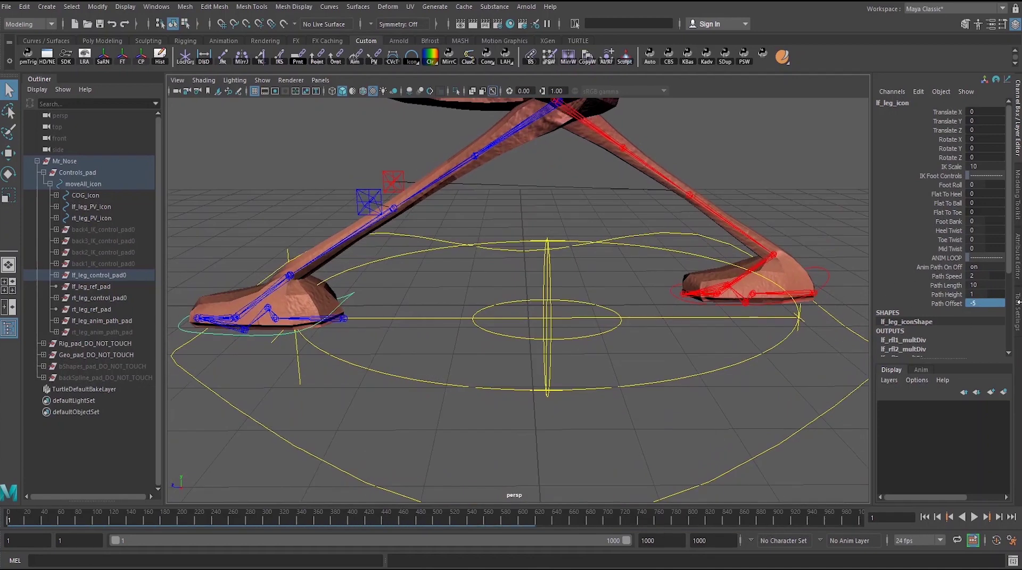
double_click(989, 303)
type("0")
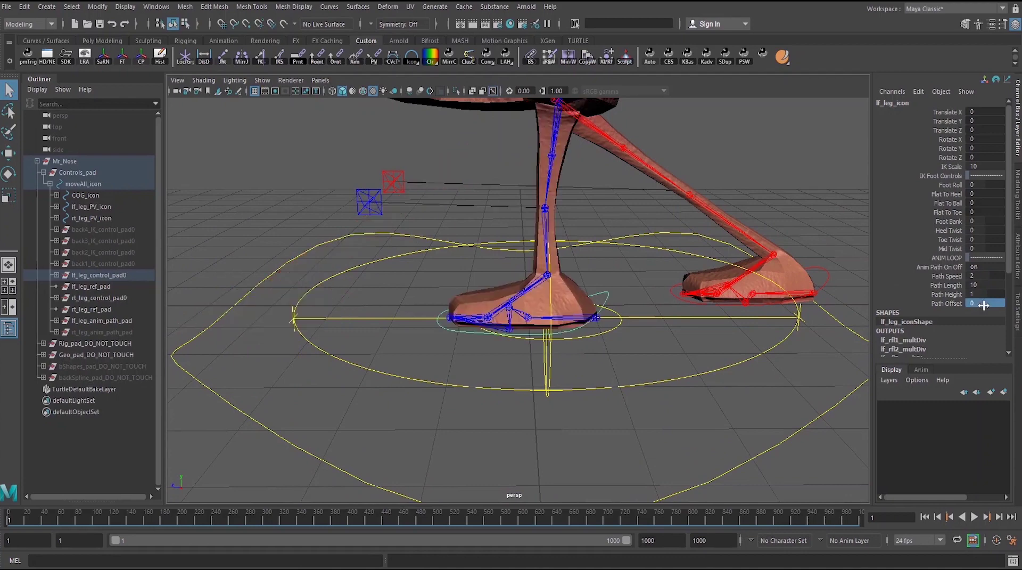
key("Return")
- Select the right foot control and set its Path Offset to 10
left_click(833, 274)
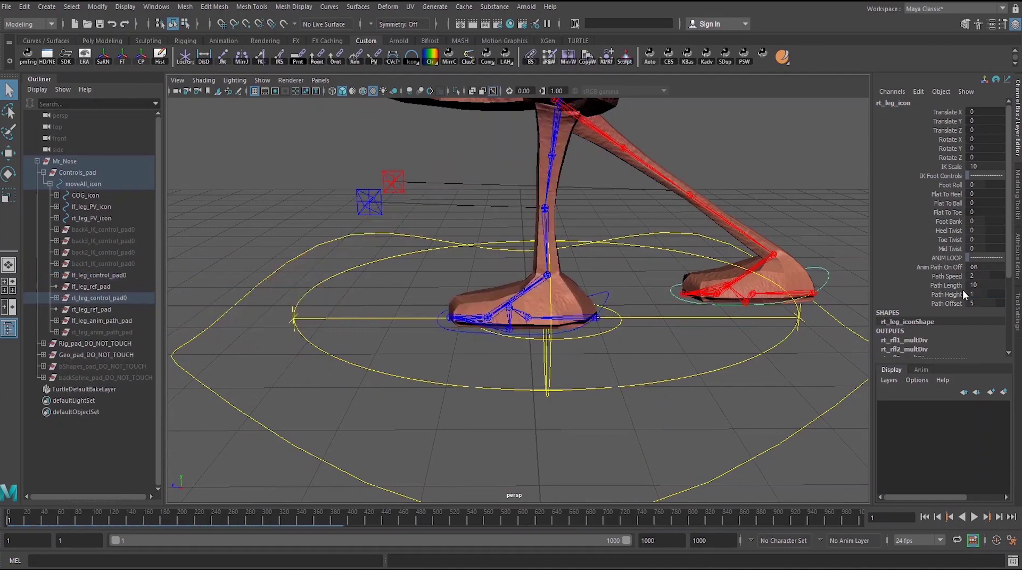
double_click(975, 302)
type("5")
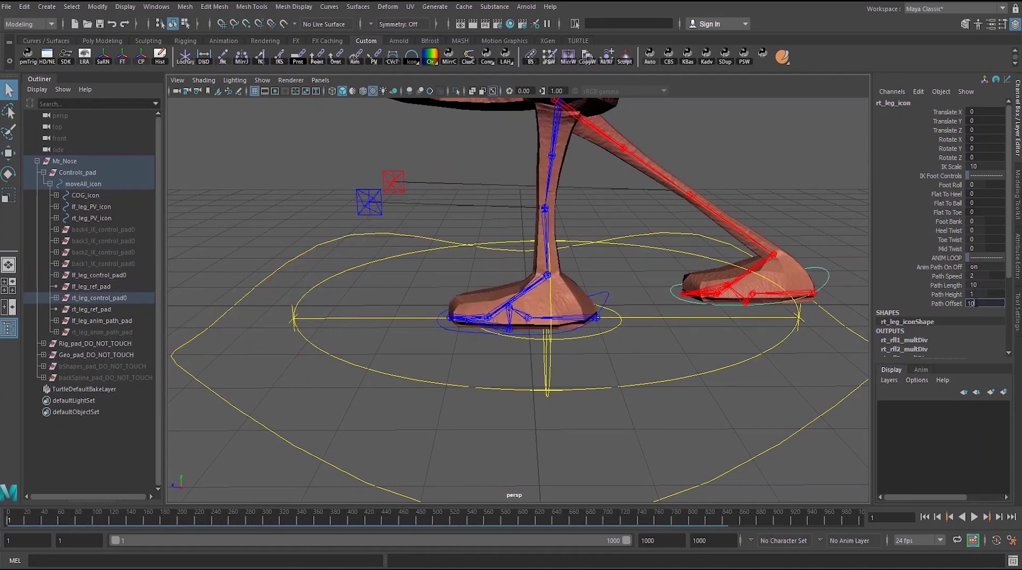
key("Return")
- Expand the rt_leg_path_motionPath output of the right foot control and select its U Value attribute
scroll(955, 309, "down", 5)
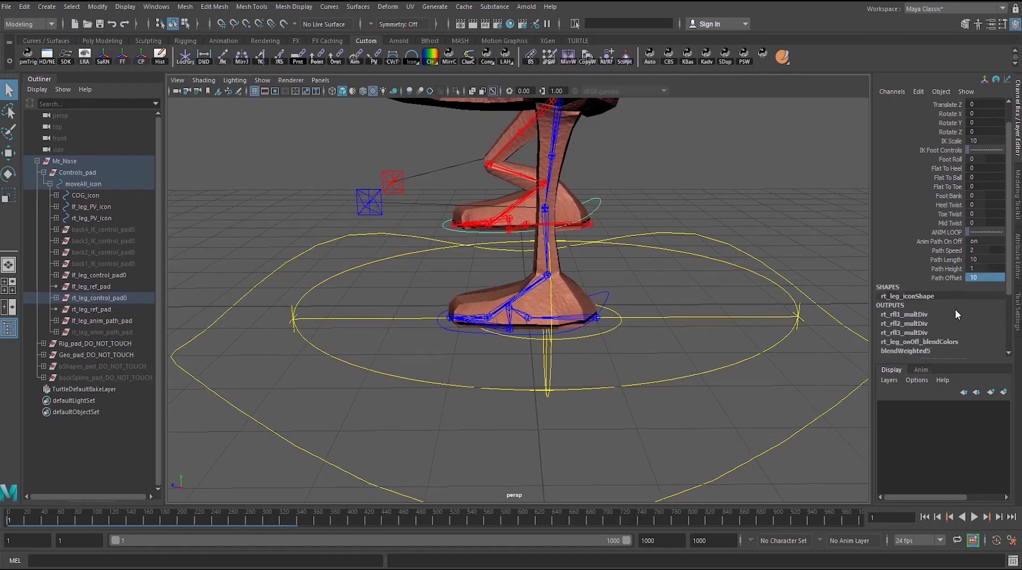
left_click(954, 315)
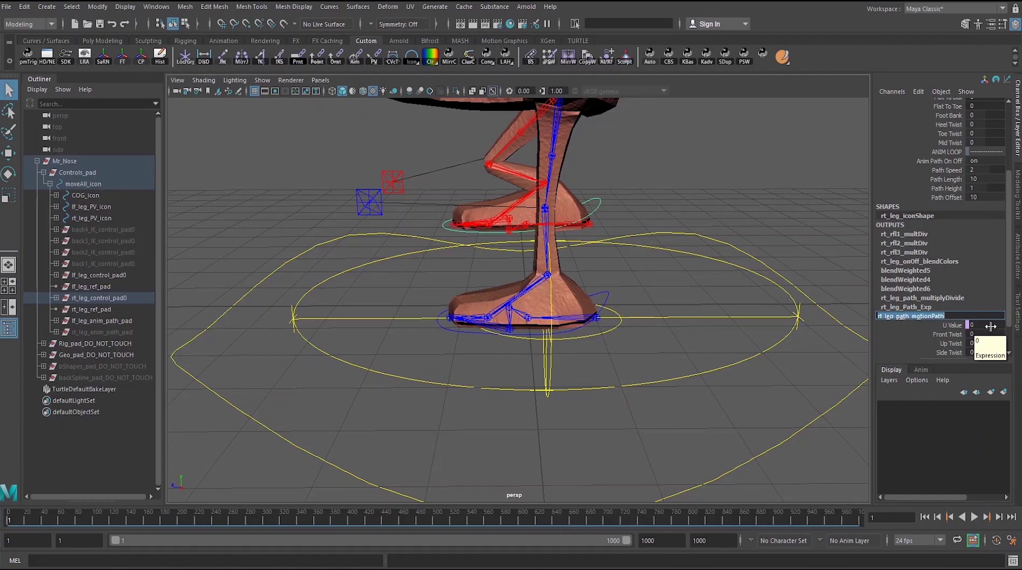
left_click(955, 324)
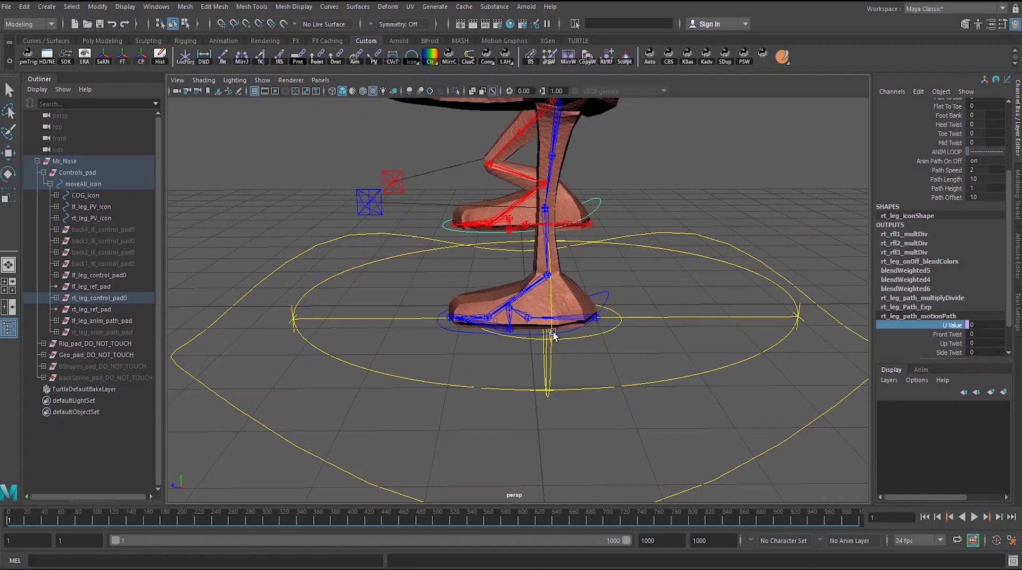
- Clear the selection and examine both feet's positions along the animation path from several angles, including ground level
left_click(354, 355)
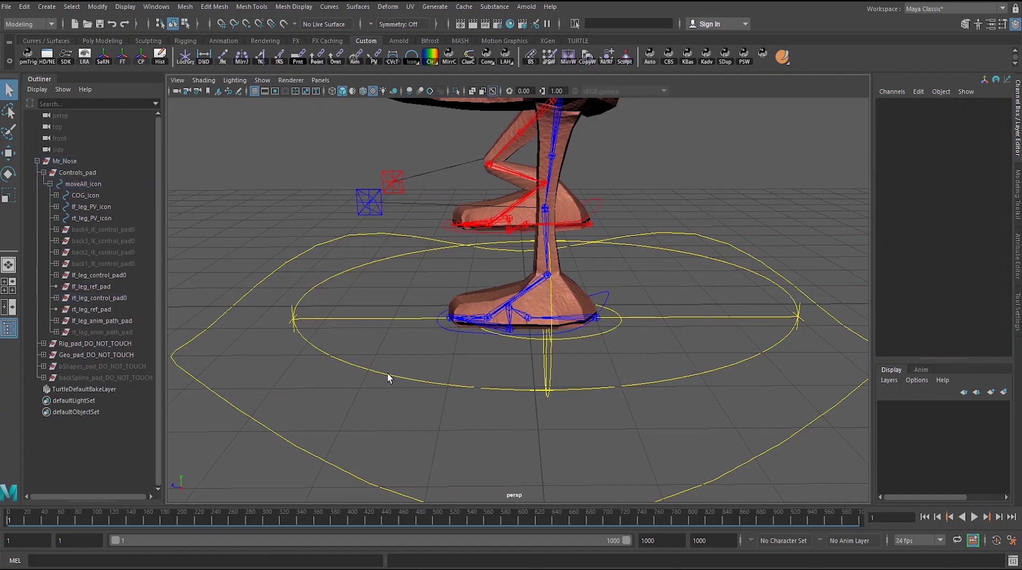
right_click_drag(388, 372, 334, 366, "alt")
left_click_drag(334, 366, 505, 368, "alt")
left_click_drag(585, 273, 576, 324, "alt")
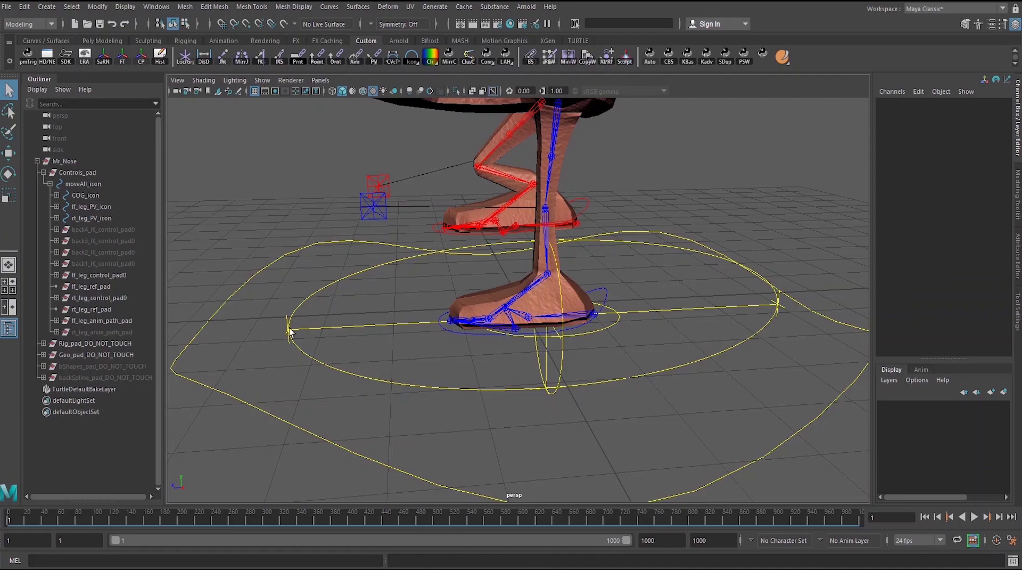
left_click_drag(516, 380, 489, 370, "alt")
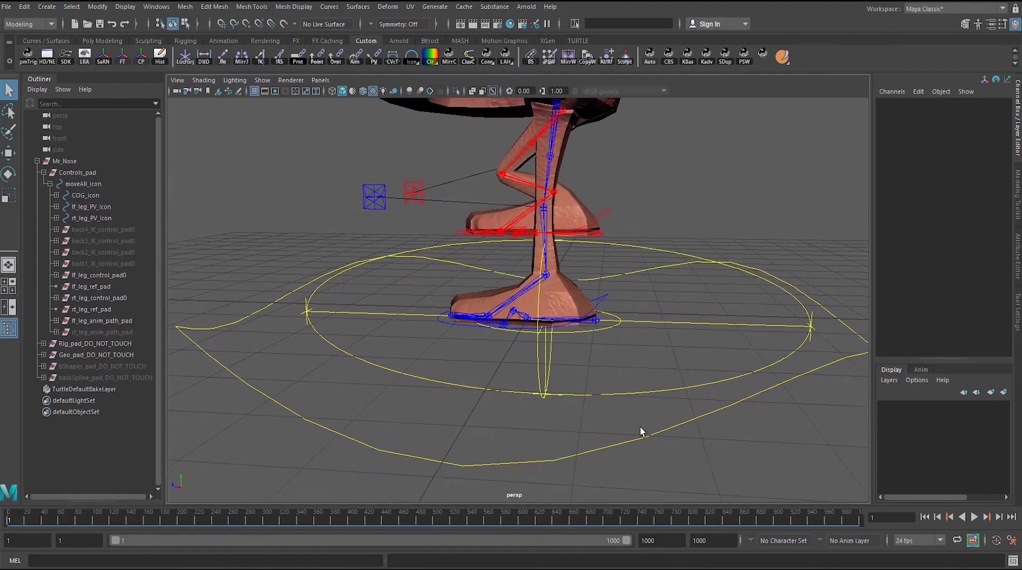
left_click_drag(596, 336, 659, 304, "alt")
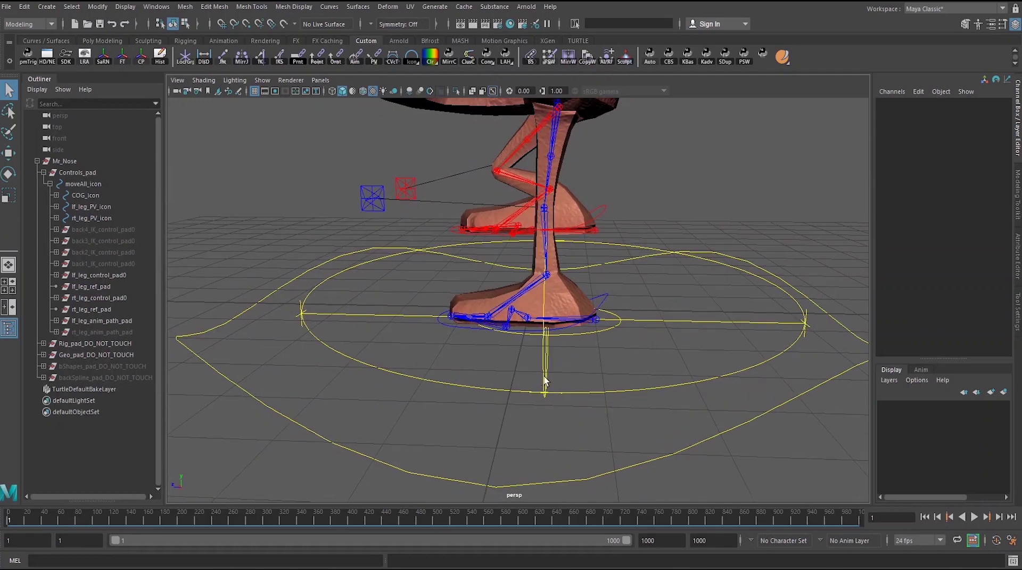
left_click_drag(514, 351, 566, 305, "alt")
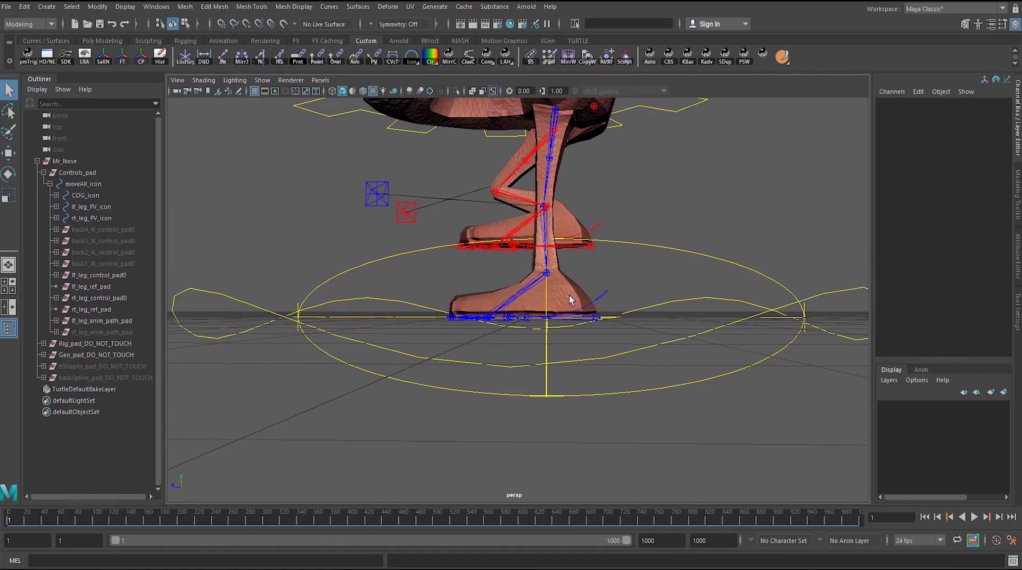
left_click_drag(574, 296, 573, 300, "alt")
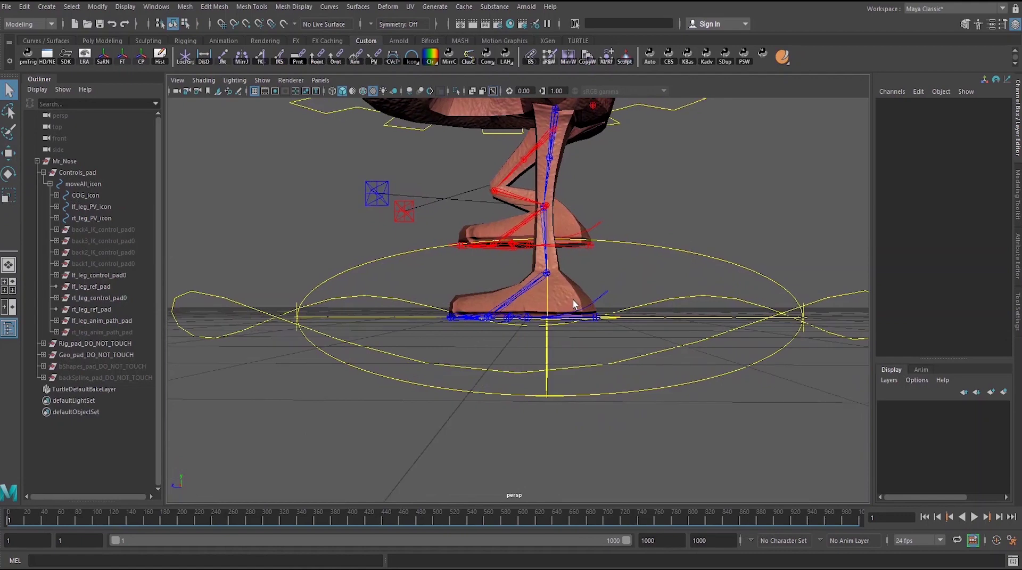
left_click_drag(573, 300, 489, 261, "alt")
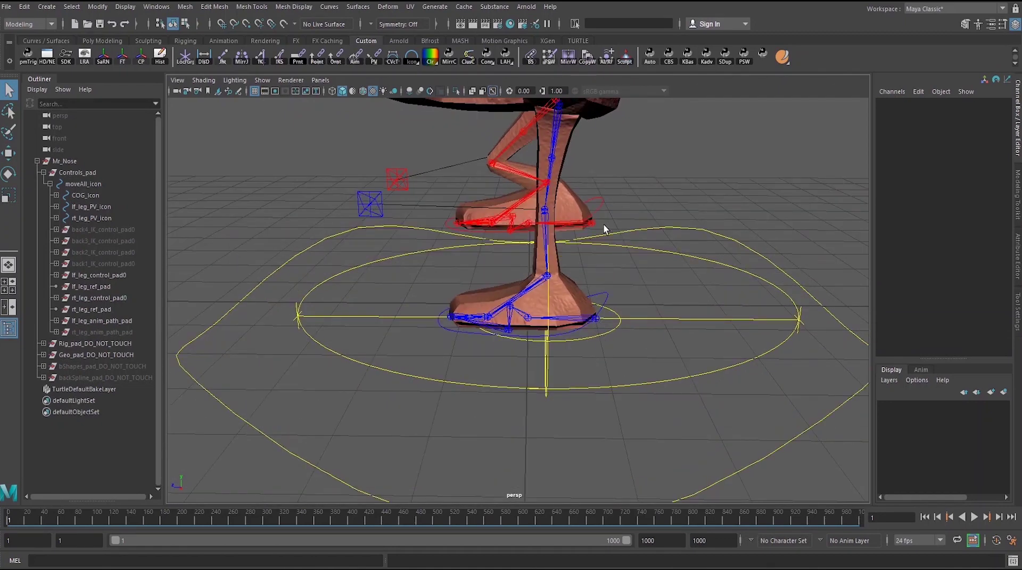
left_click_drag(574, 229, 671, 282, "alt")
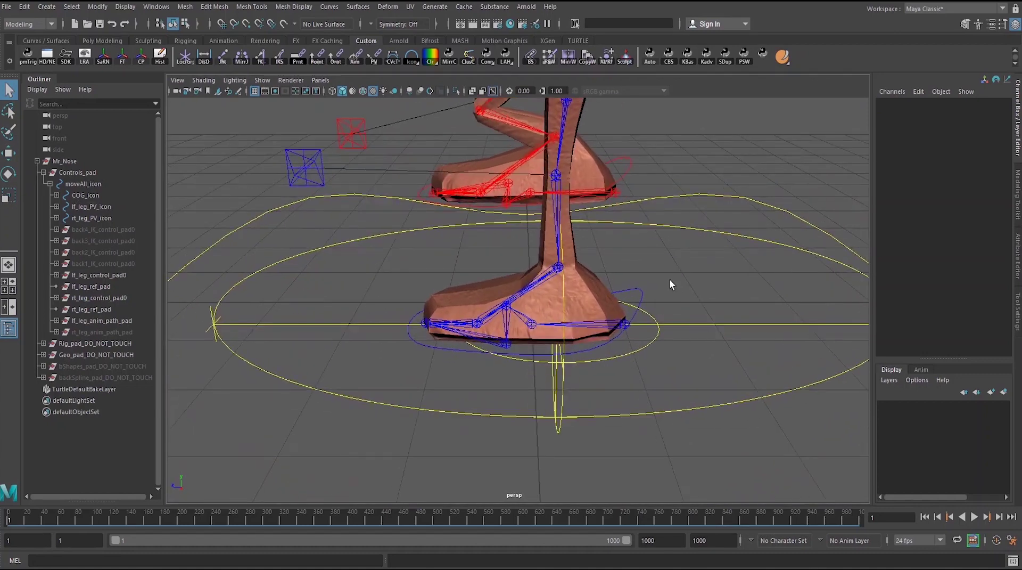
- Collapse the Mr_Nose hierarchy in the Outliner and review the left foot control's path attributes and outputs
left_click(38, 160)
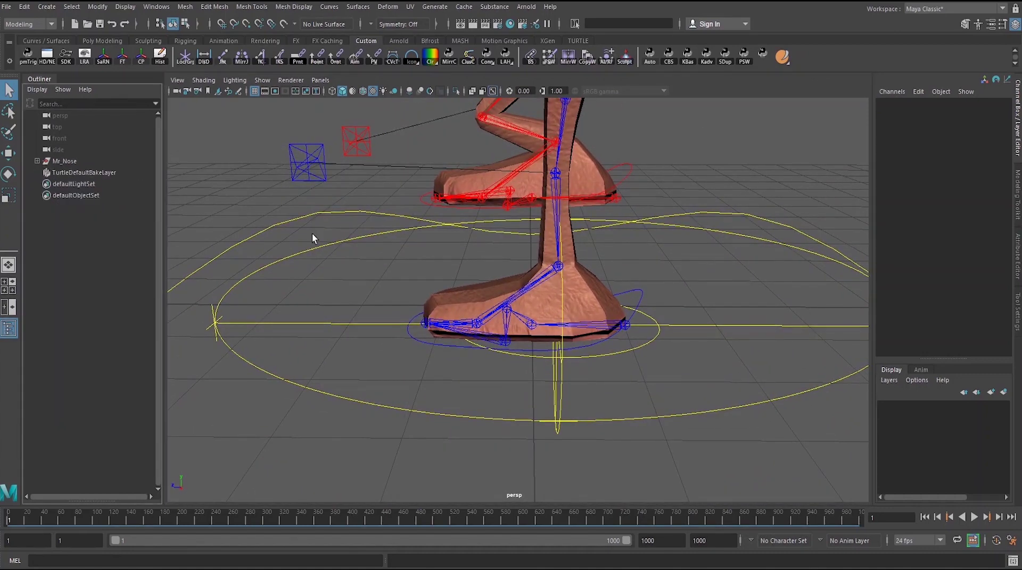
left_click_drag(738, 276, 613, 311, "alt")
left_click(634, 299)
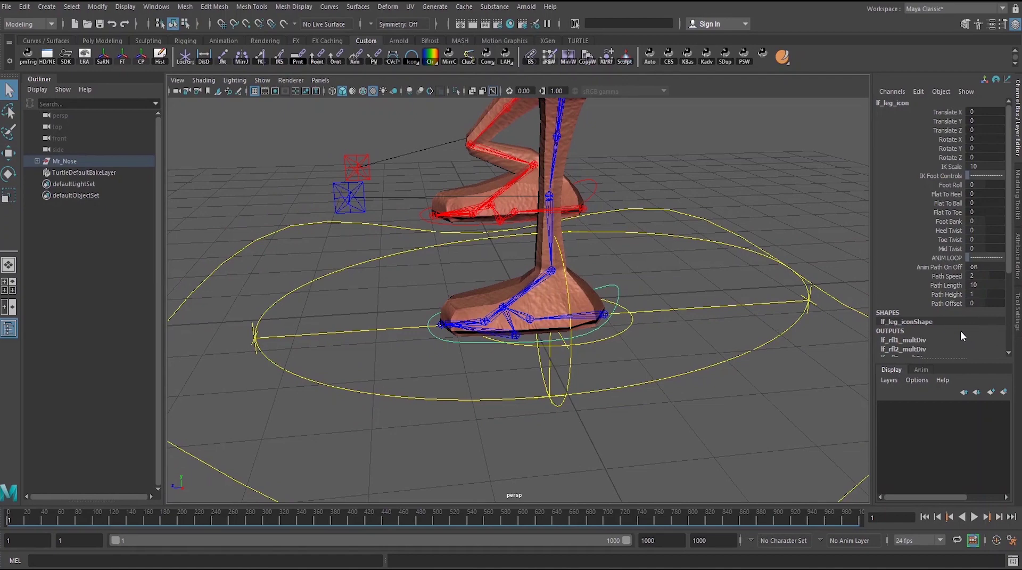
left_click_drag(573, 326, 549, 315, "alt")
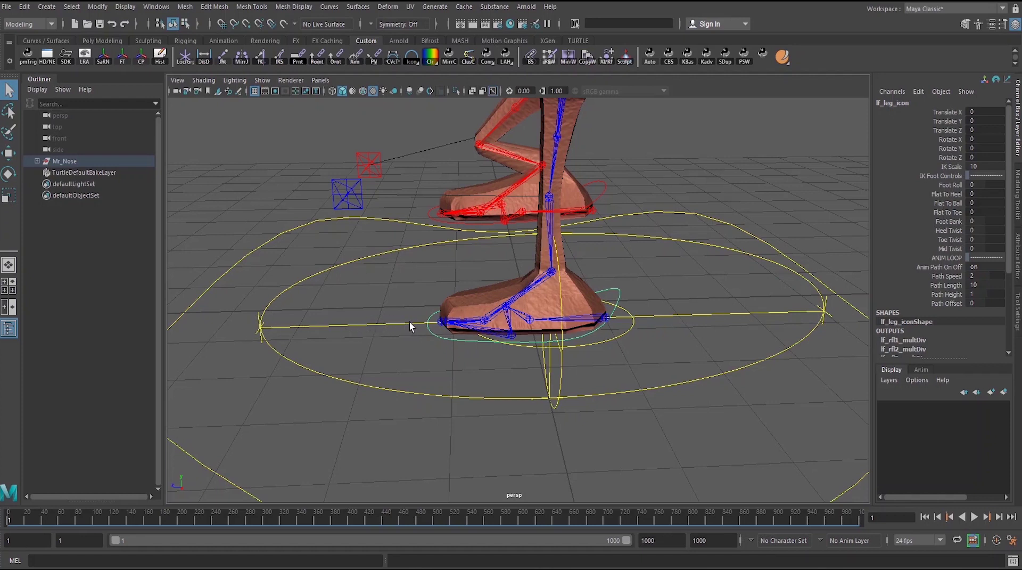
left_click_drag(410, 322, 387, 324, "alt")
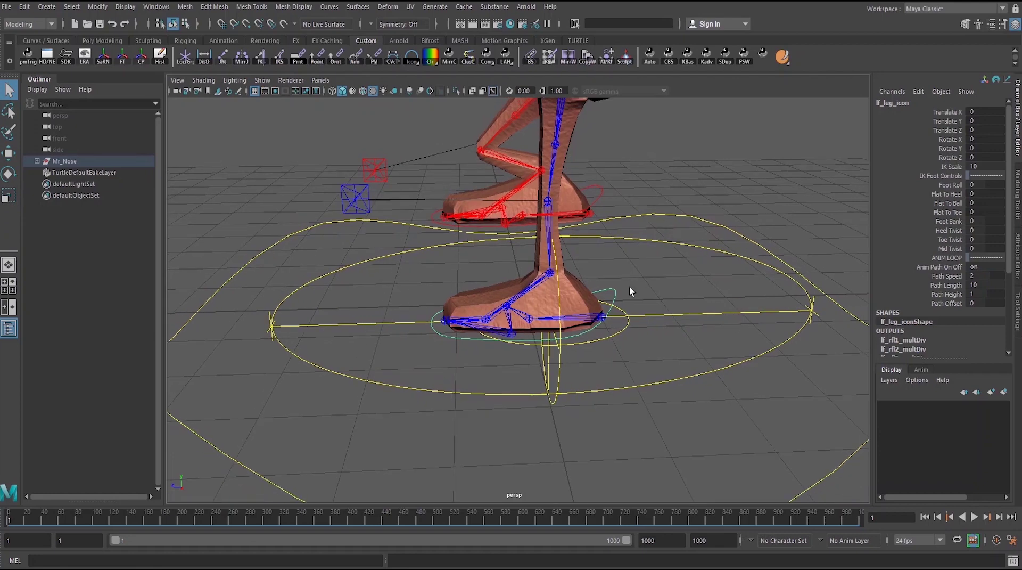
scroll(940, 320, "down", 3)
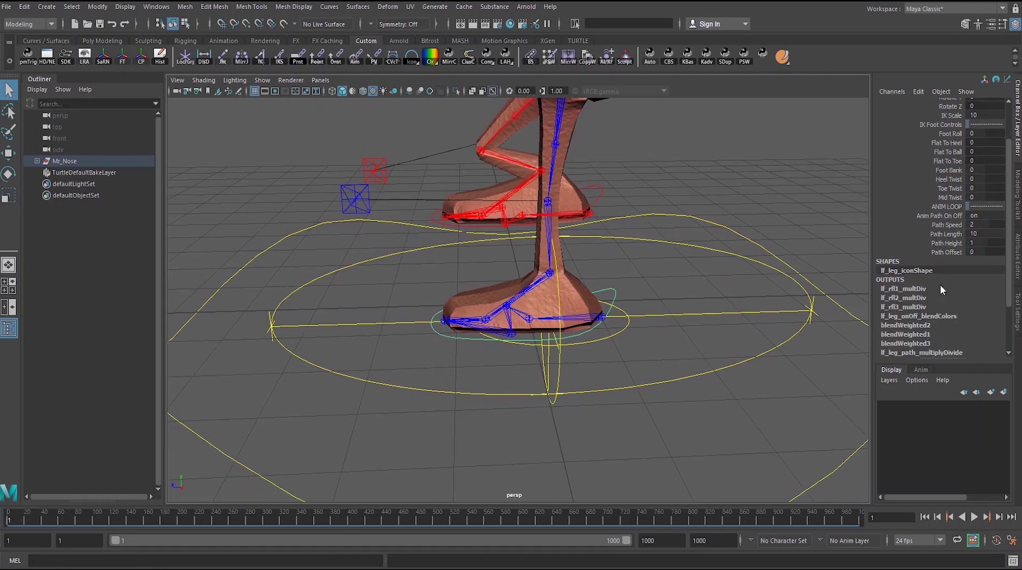
scroll(944, 271, "up", 2)
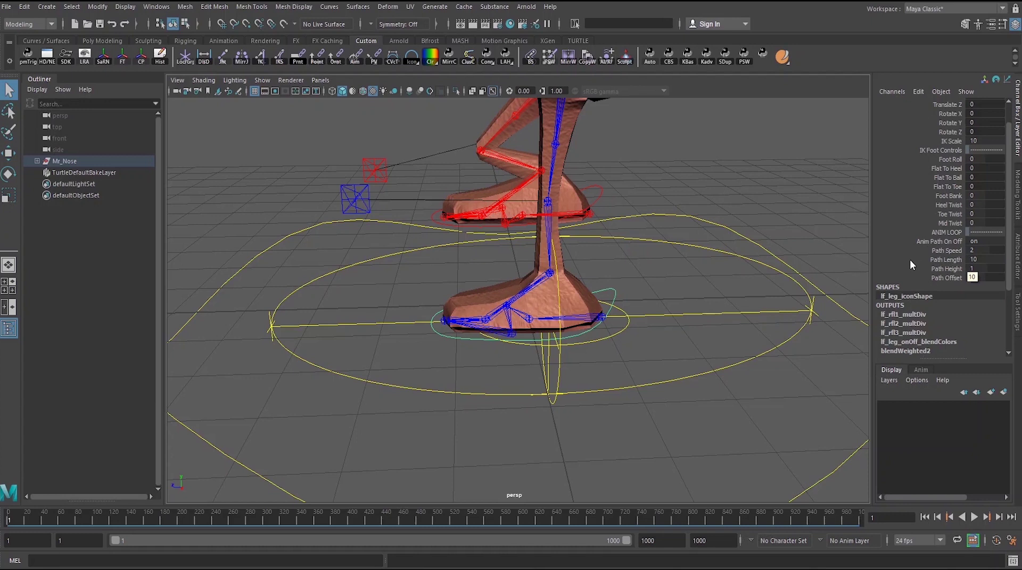
left_click(847, 261)
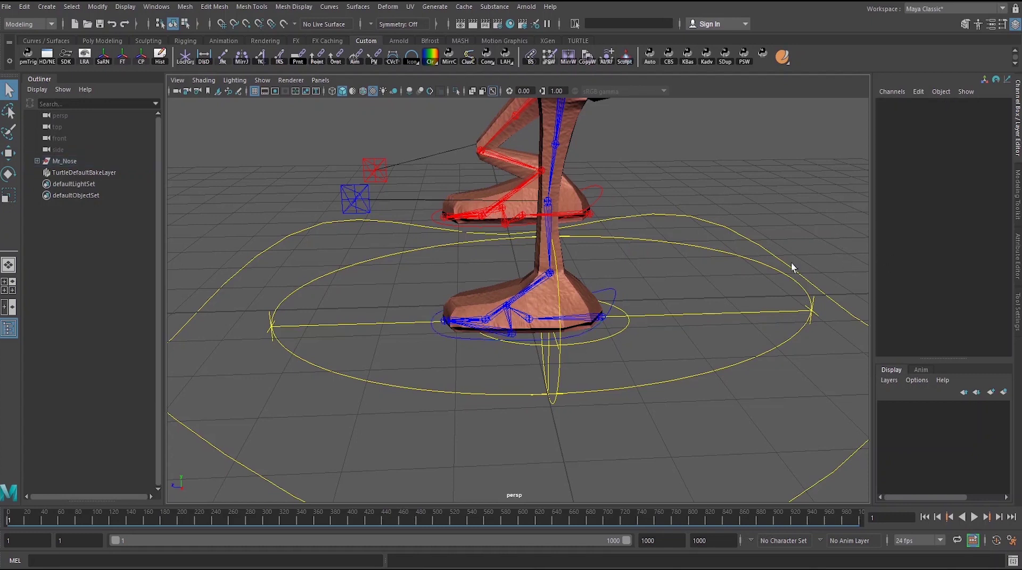
- Hide the left leg's animation path by hiding its parent pad, lf_leg_anim_path_pad
left_click(722, 374)
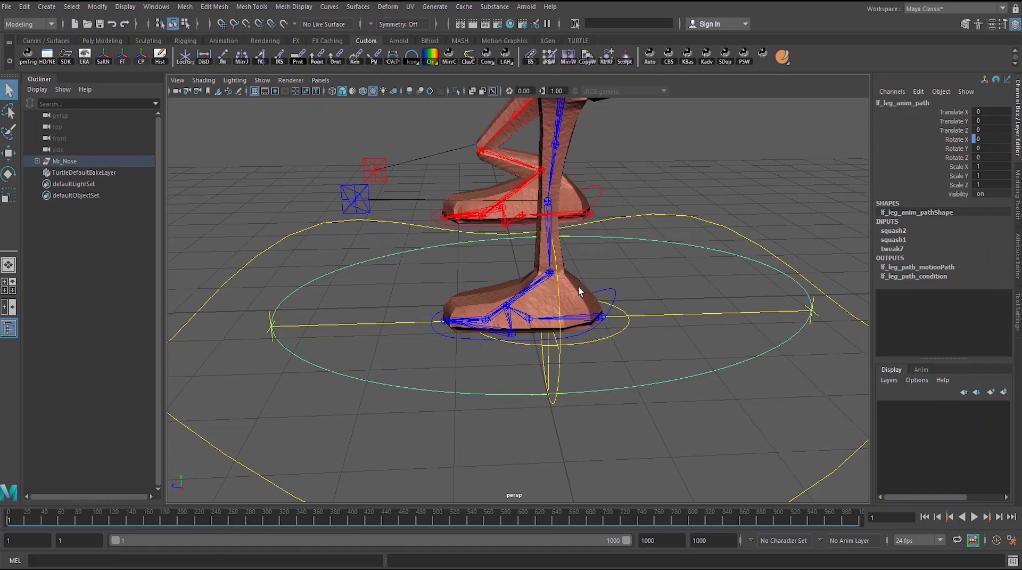
left_click(606, 292)
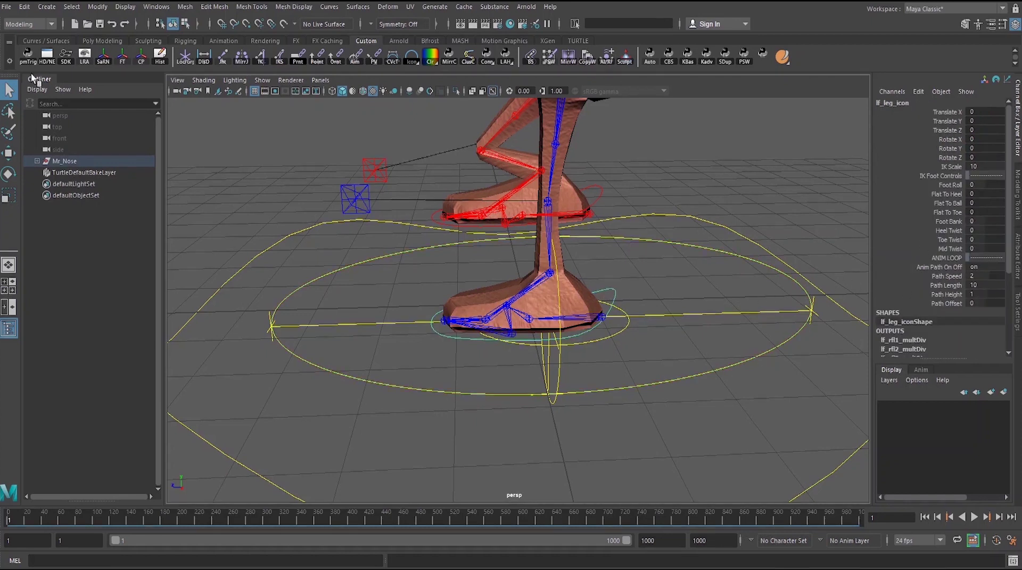
left_click(323, 368)
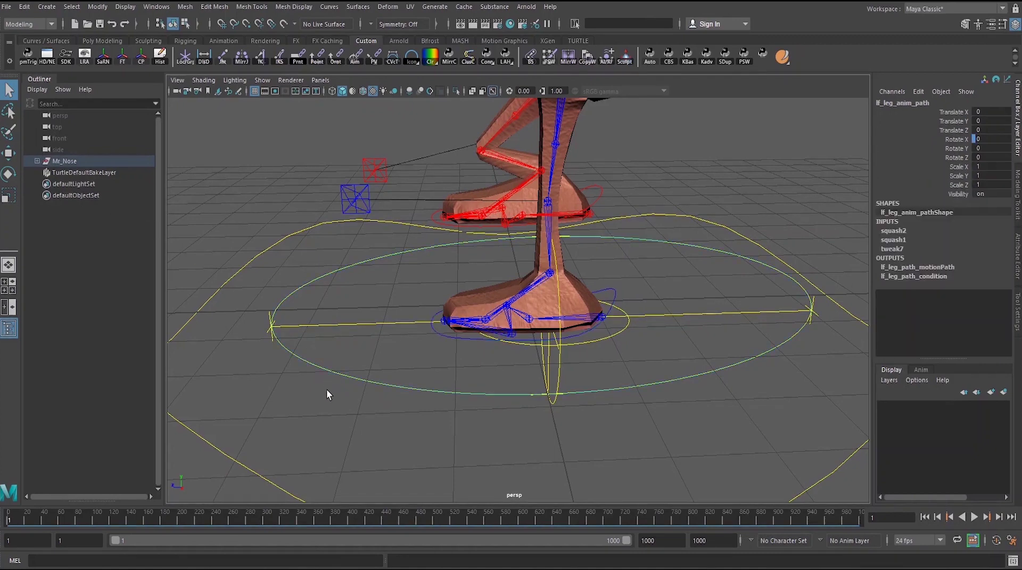
key("Up")
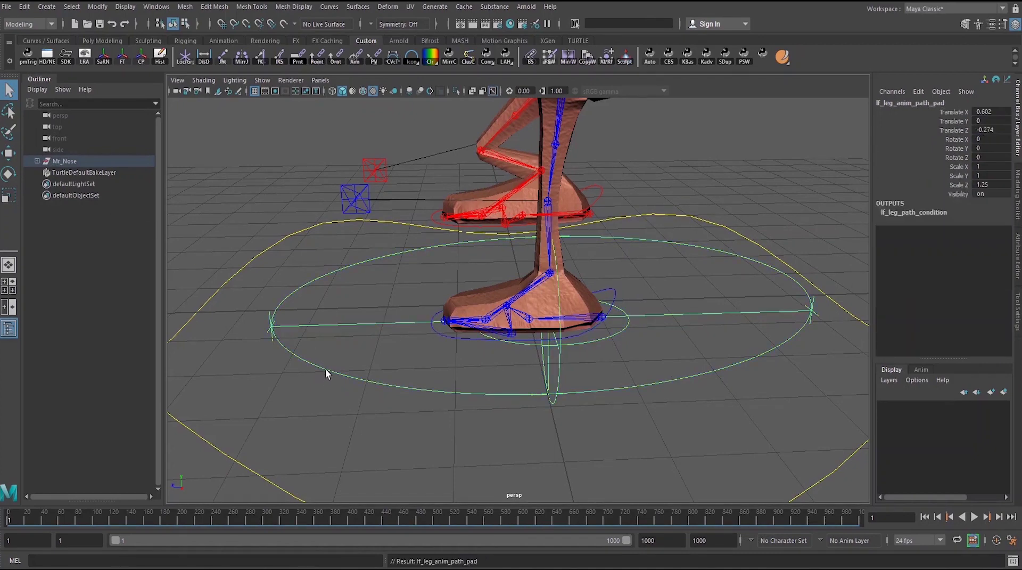
key("ctrl+h")
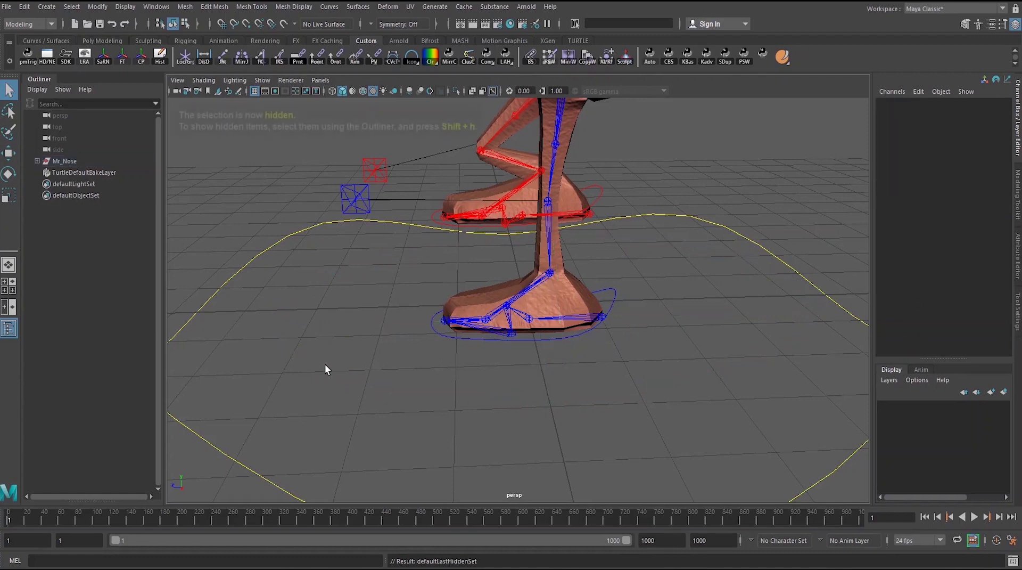
- Select the left foot control and open the Attr Maker among the DP Autorigger's extra tools
left_click(606, 308)
right_click_drag(675, 299, 692, 314, "alt")
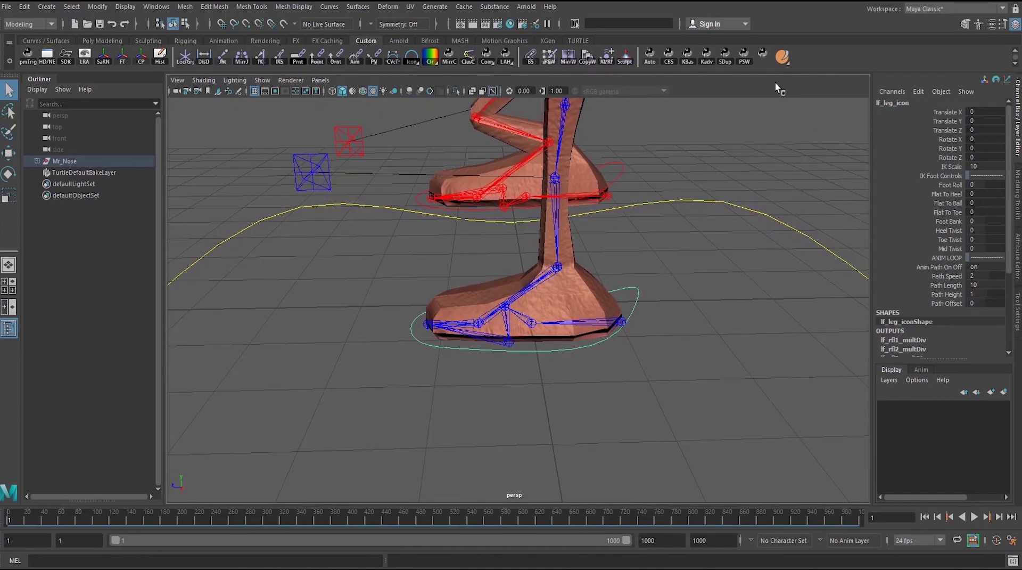
left_click(656, 57)
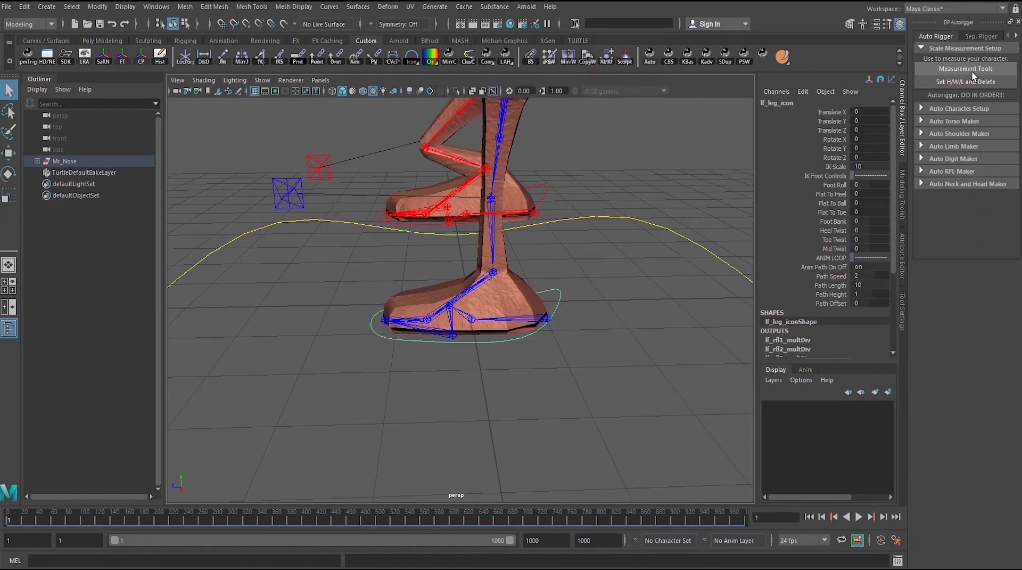
left_click(1016, 36)
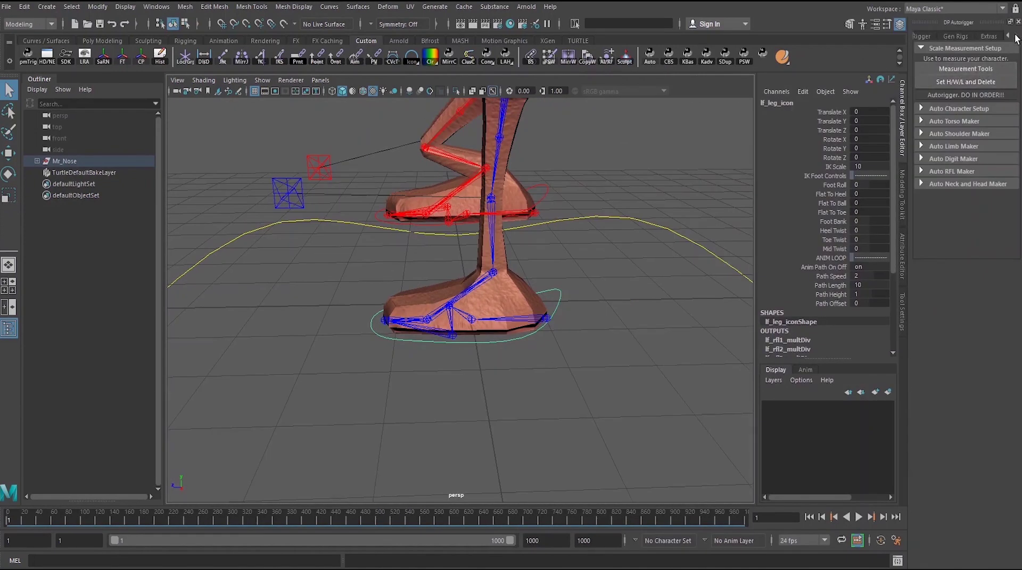
left_click(989, 36)
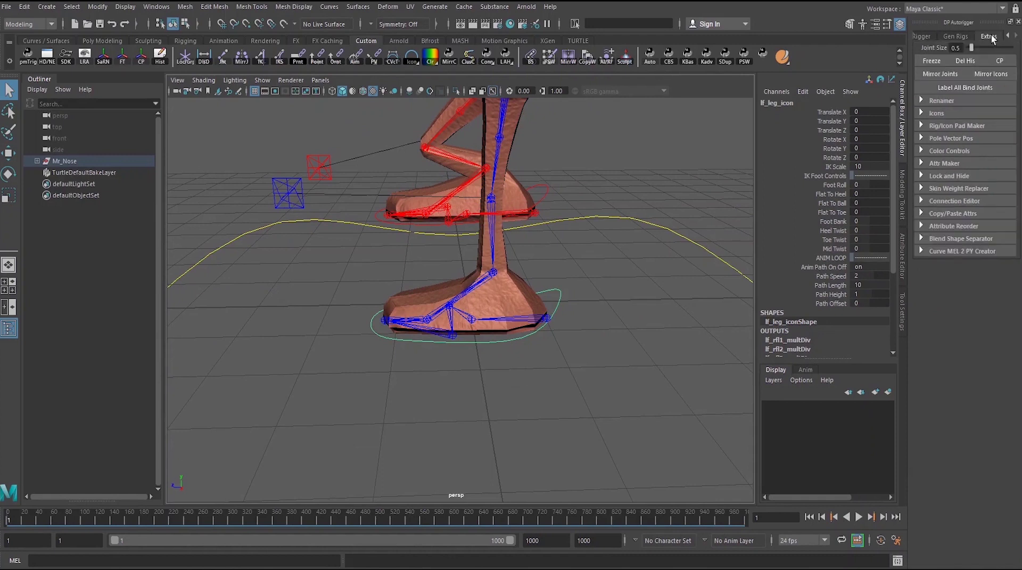
left_click(953, 162)
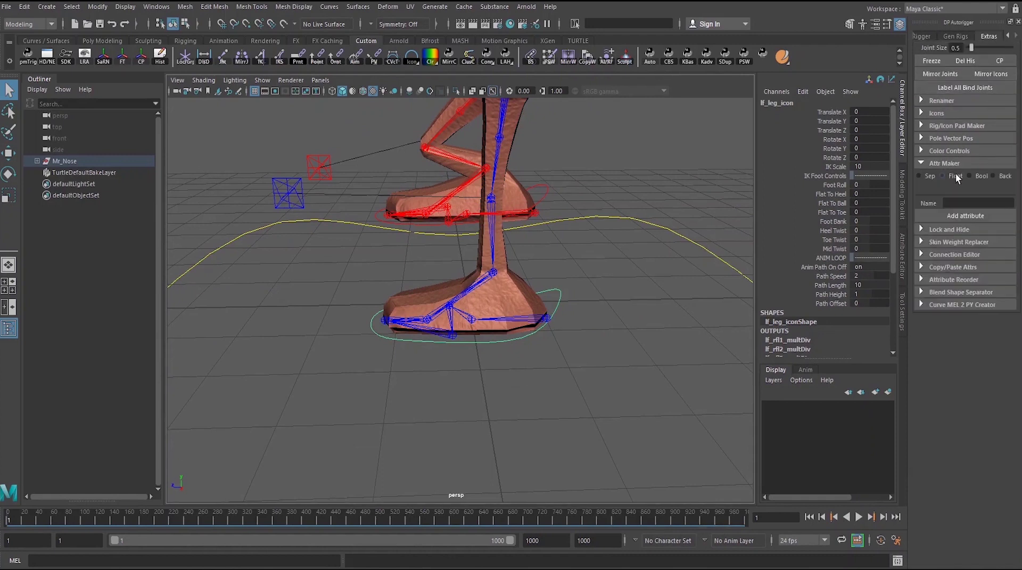
- Add a separator attribute named ANIM_LOOP_RFL to the left foot control
left_click(928, 178)
left_click(969, 204)
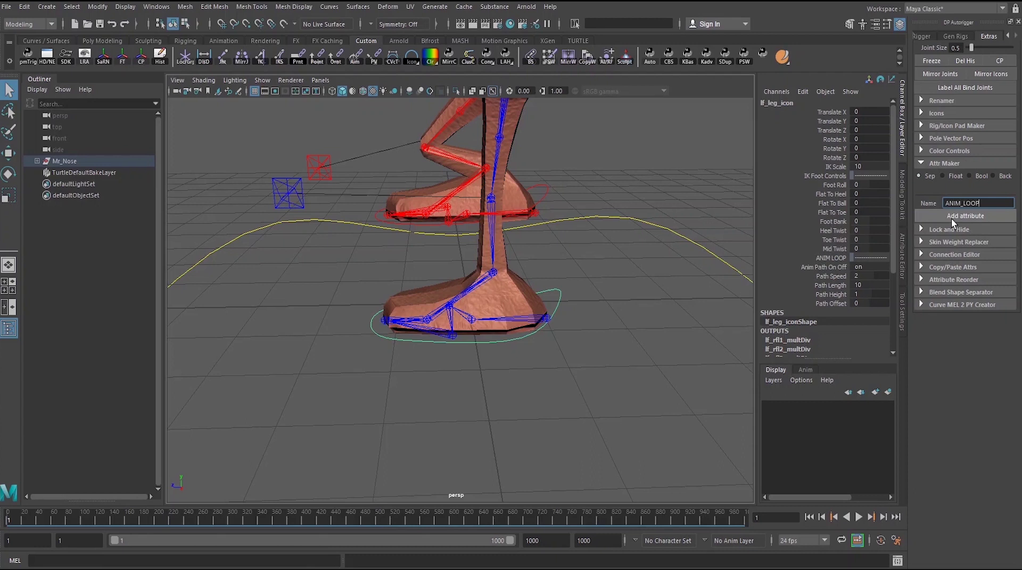
type("RFL")
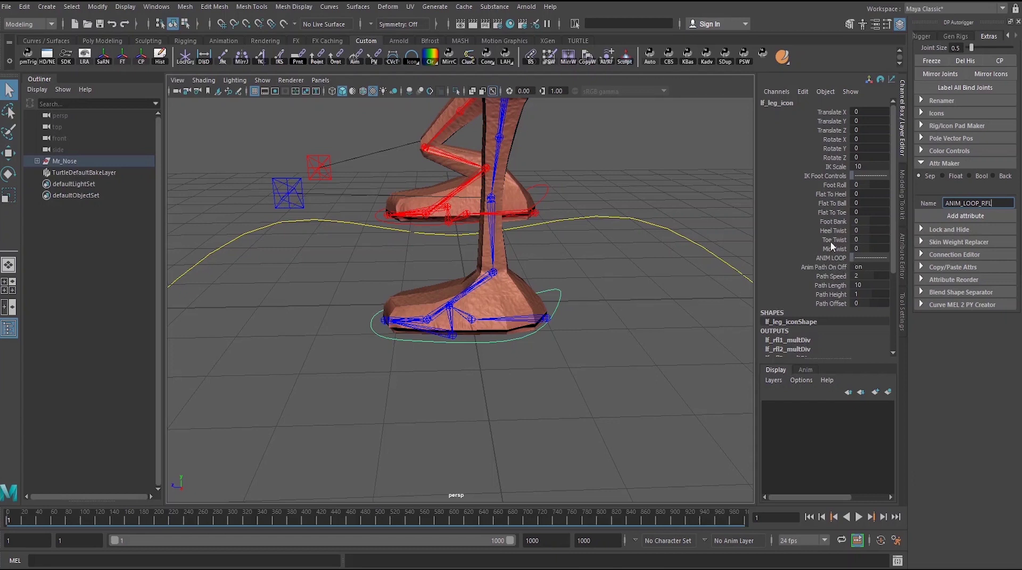
left_click(978, 215)
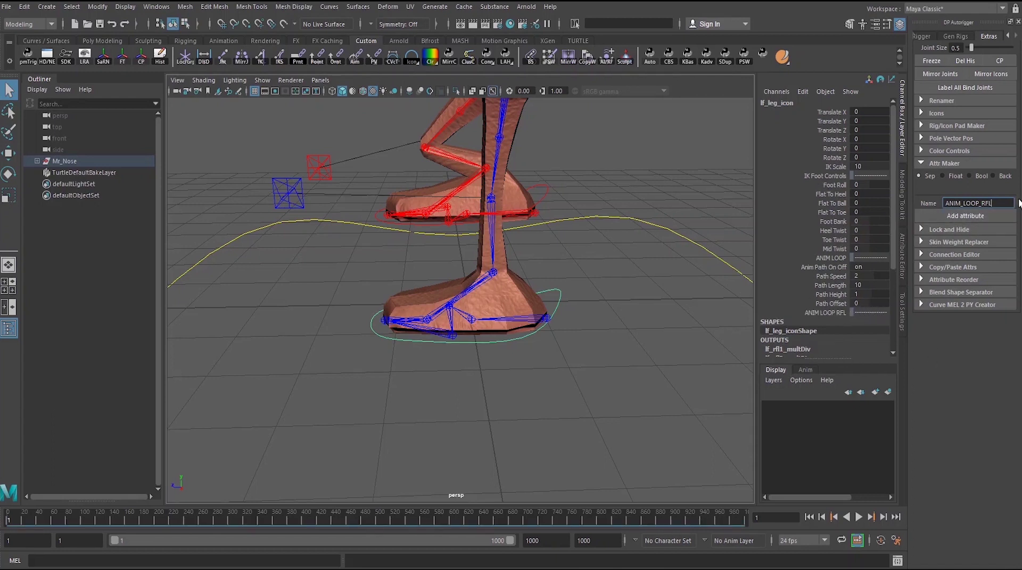
- Configure the Attr Maker for float attributes with a minimum of 0 and a maximum of 1, and clear the name
left_click(955, 176)
left_click(997, 187)
left_click(953, 187)
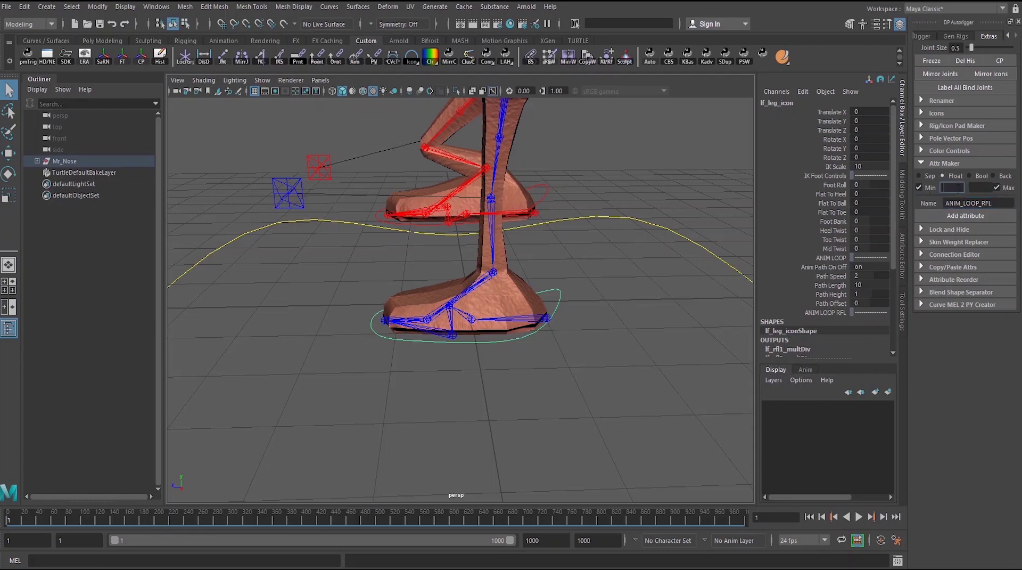
left_click(978, 188)
type("1")
double_click(1001, 201)
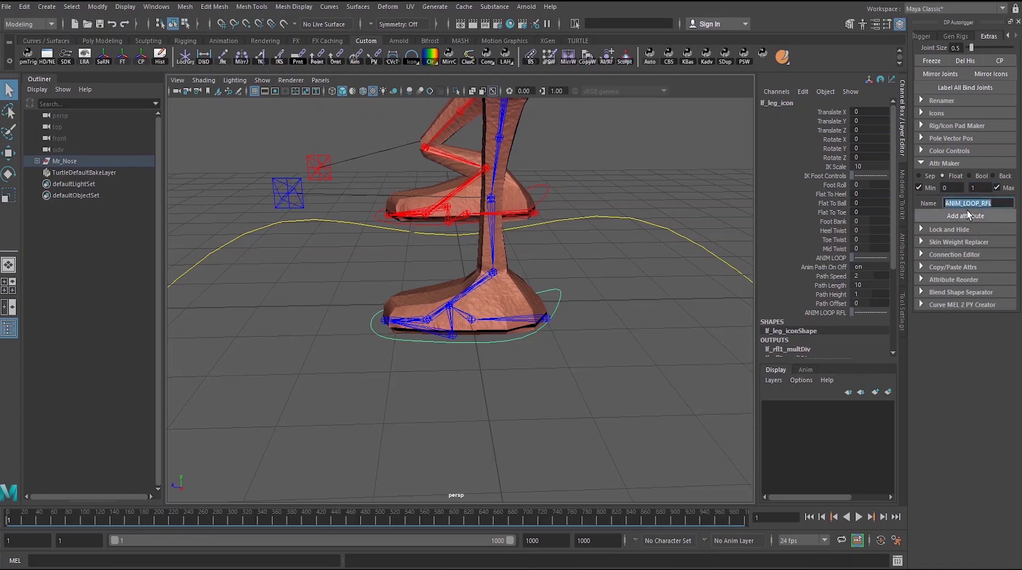
key("BackSpace")
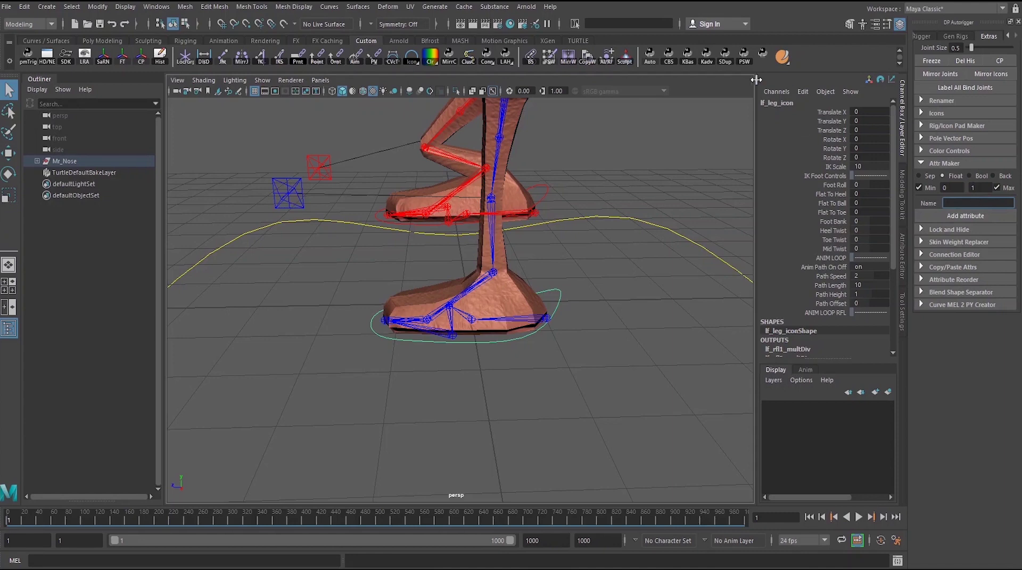
left_click(804, 91)
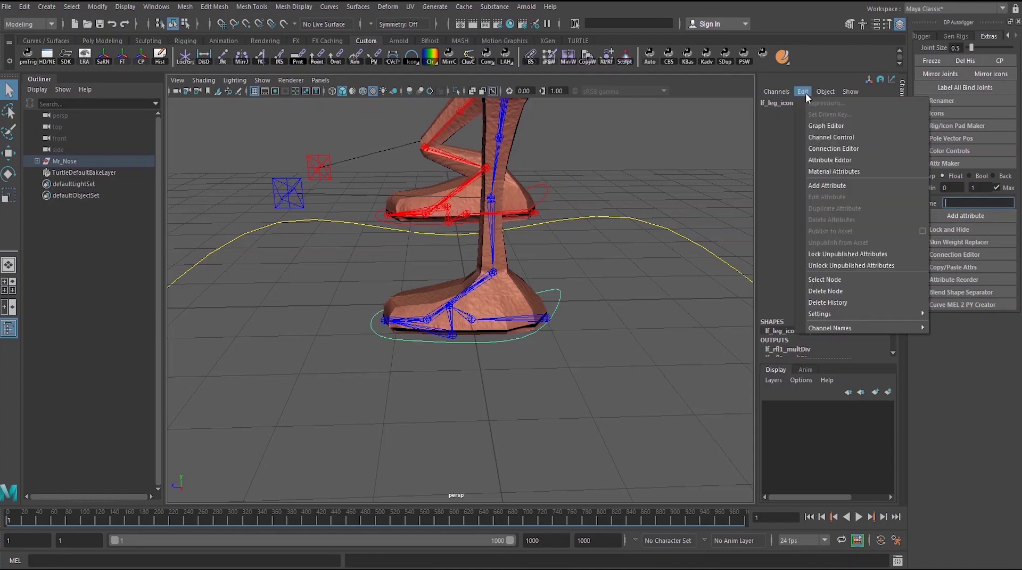
left_click(822, 185)
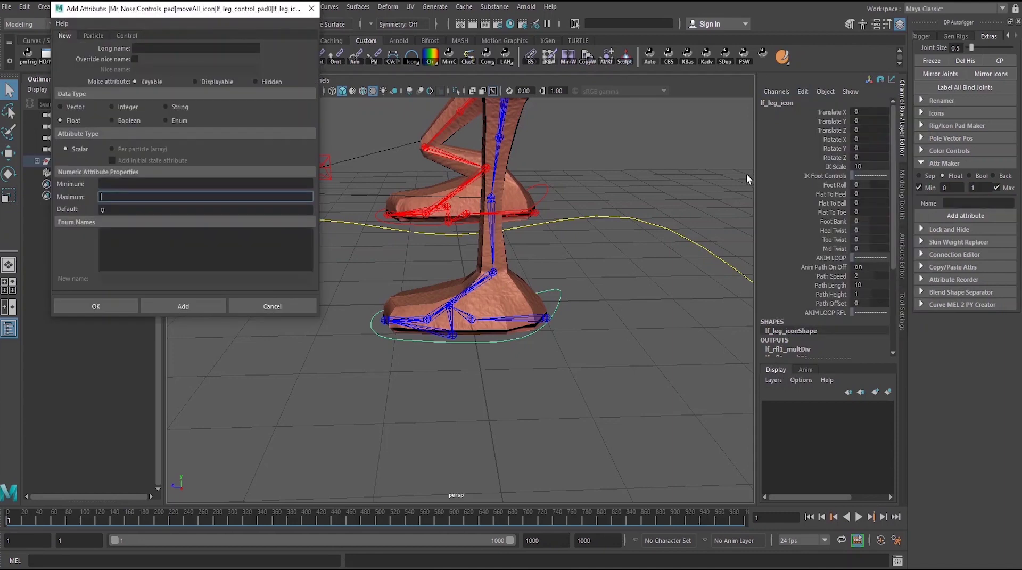
left_click(109, 181)
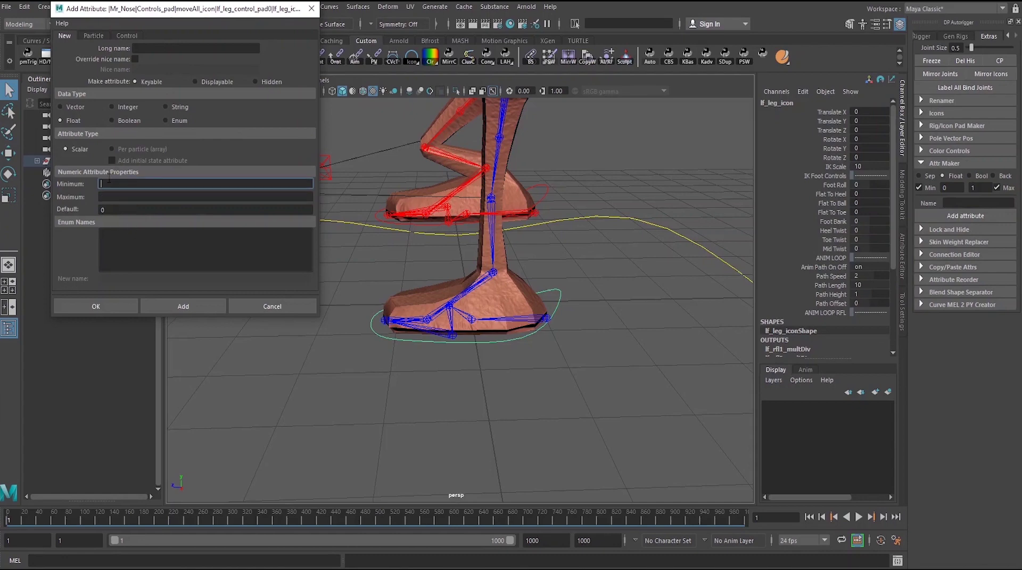
type("0")
key("Tab")
type("1")
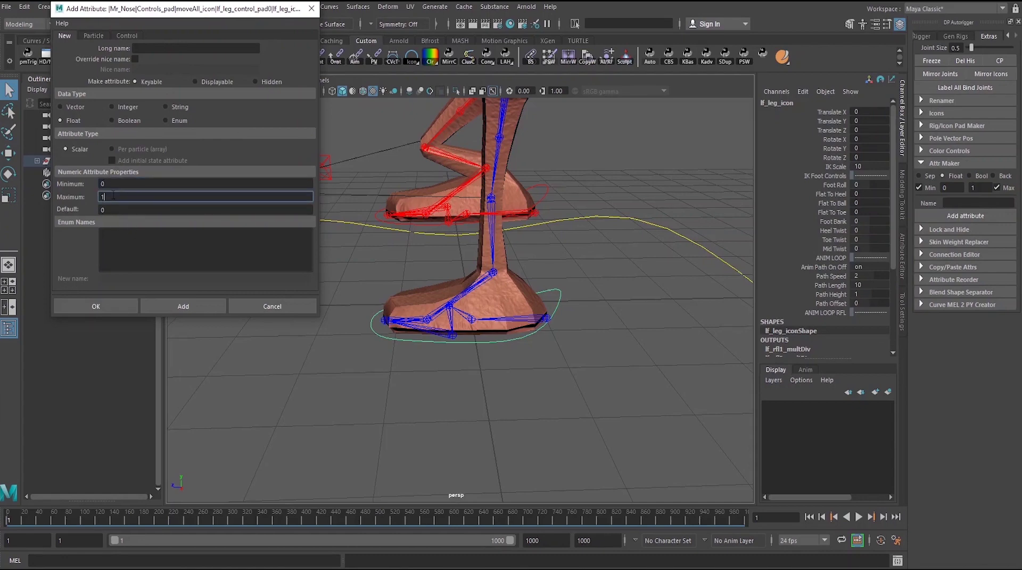
left_click(311, 8)
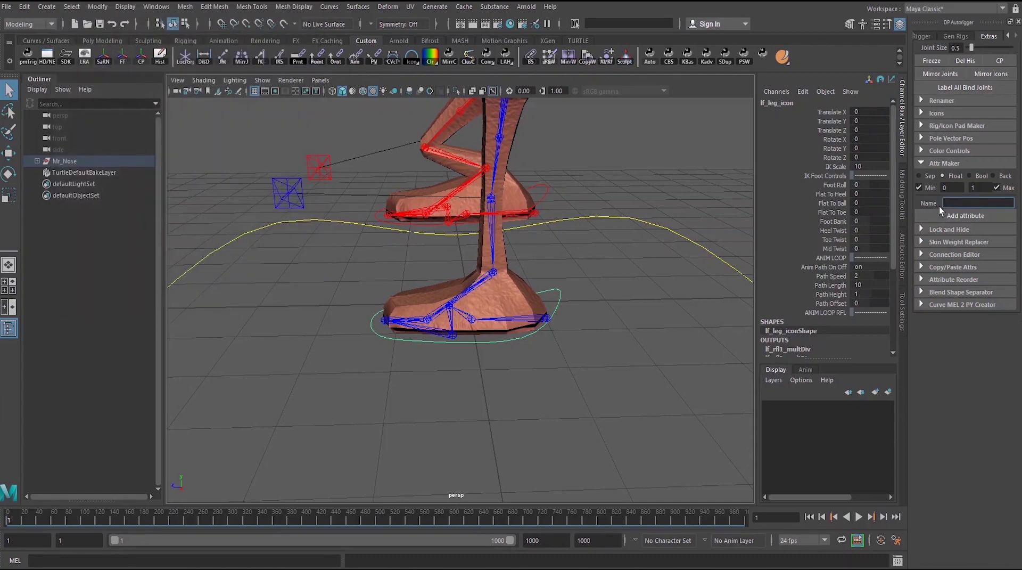
- Add a float attribute named Path_Heel to the left foot control
left_click(967, 202)
type("A")
key("BackSpace")
type("PATH")
key("BackSpace")
key("BackSpace")
key("BackSpace")
type("ath_Heel")
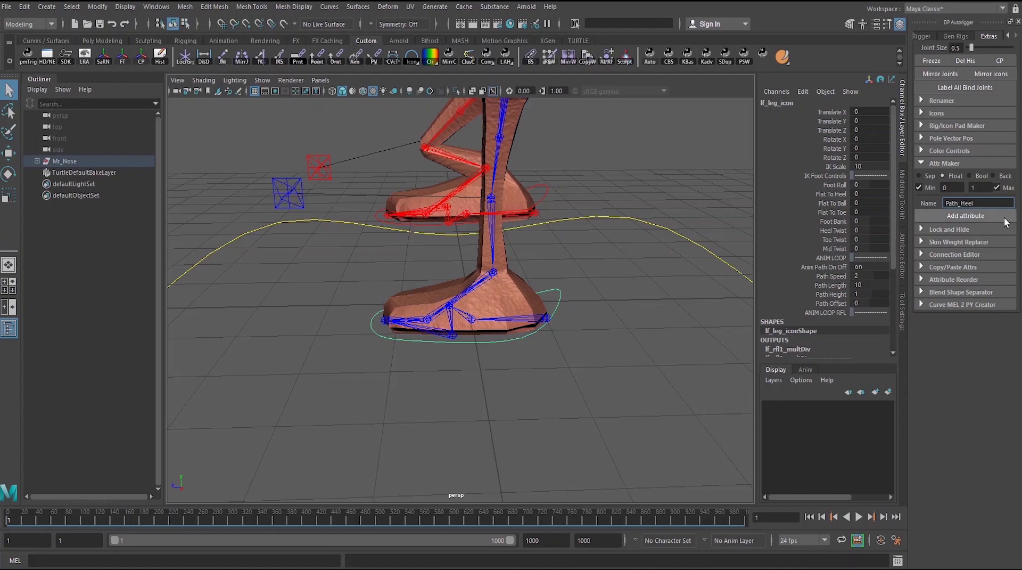
left_click(961, 216)
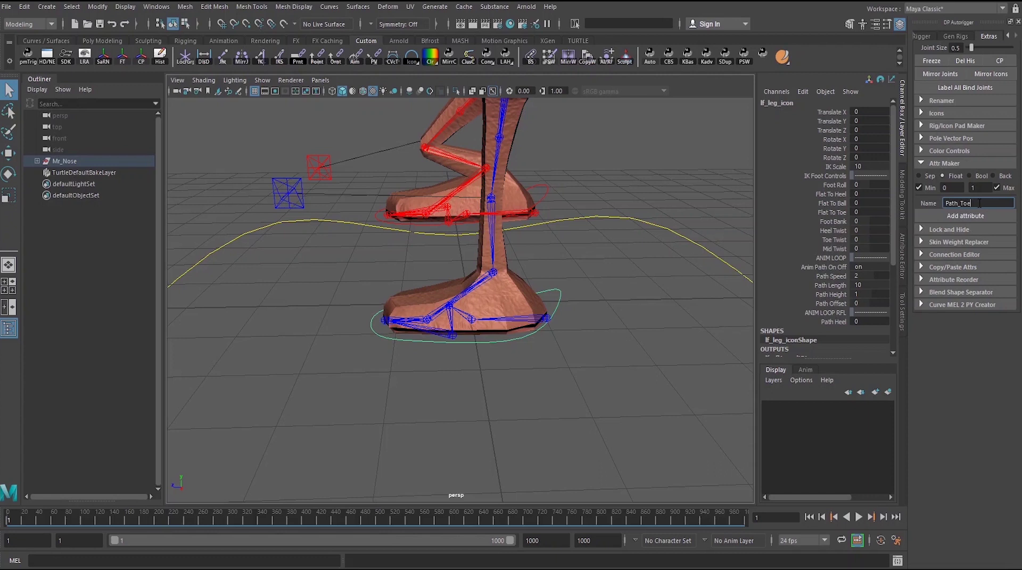
- Add the float attributes Path_Toe, Path_Ball and Path_Flat to the left foot control
left_click(972, 215)
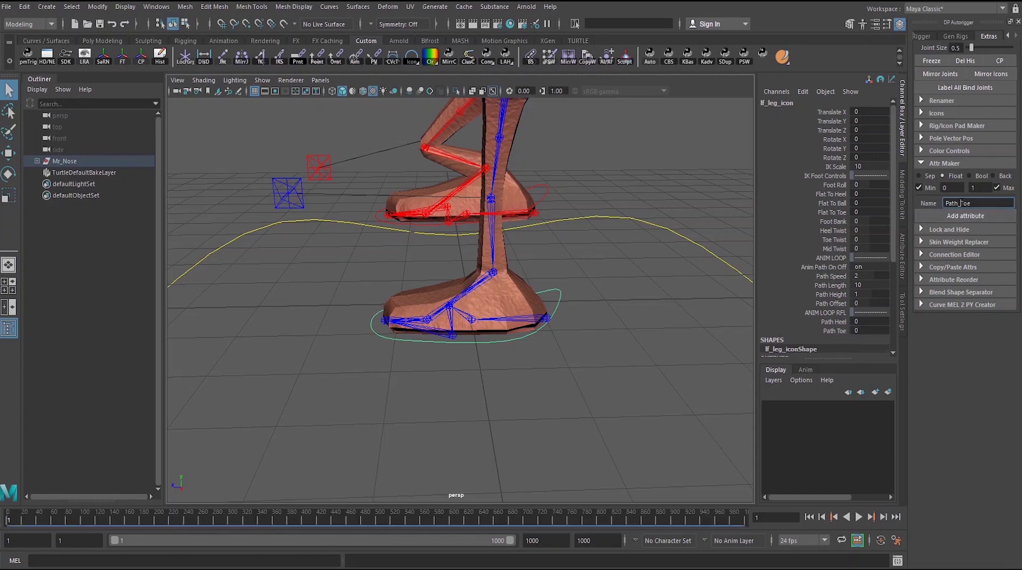
left_click_drag(961, 202, 978, 203)
type("Ball")
left_click(966, 214)
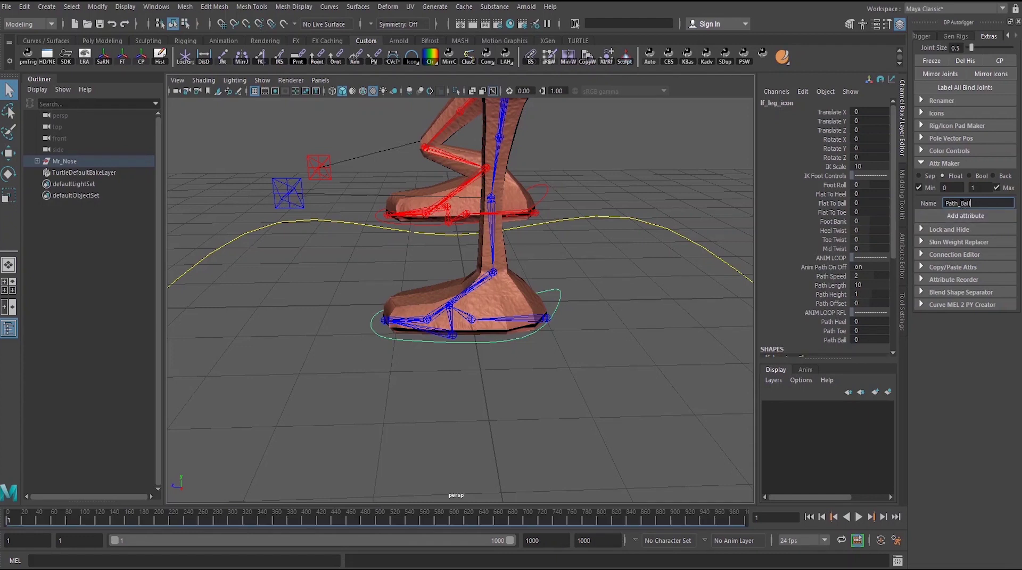
type("Flat")
left_click(965, 215)
- Add the float attributes Path_Top and Path_Origin to the left foot control, and review the new attribute list
double_click(965, 203)
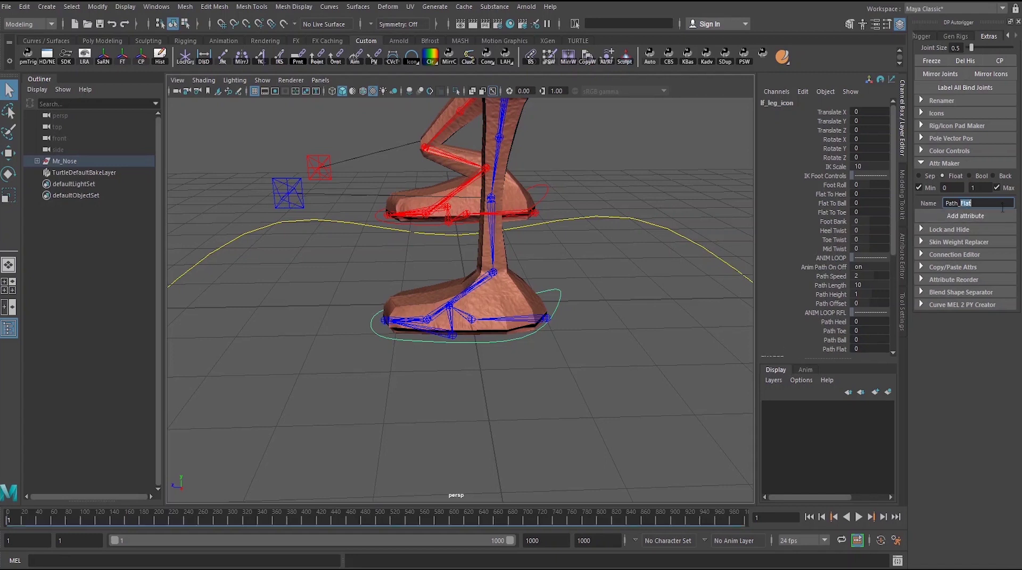
type("Top")
left_click(965, 215)
double_click(984, 203)
type("Origin")
left_click(977, 216)
scroll(841, 234, "down", 4)
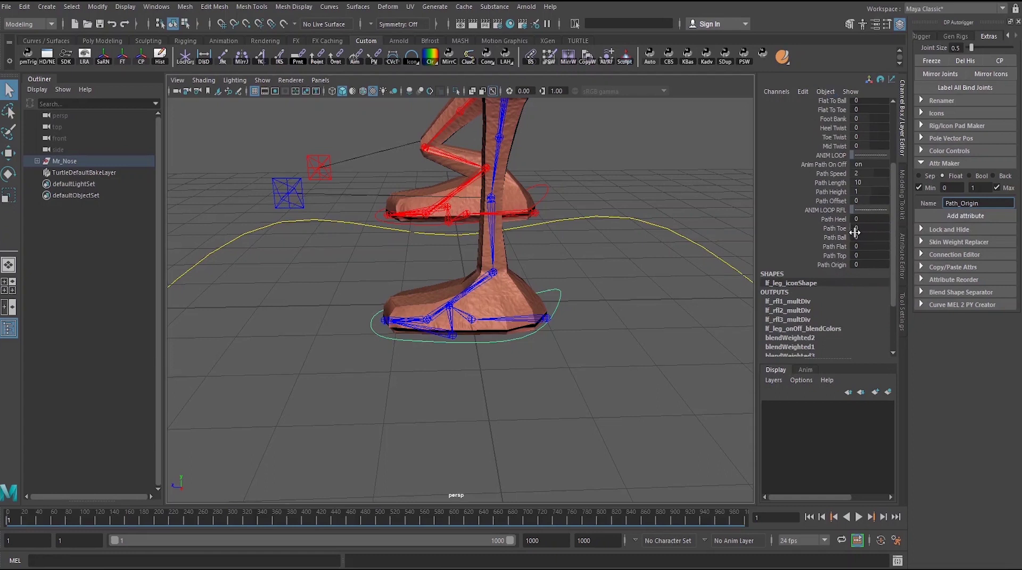
scroll(856, 239, "up", 2)
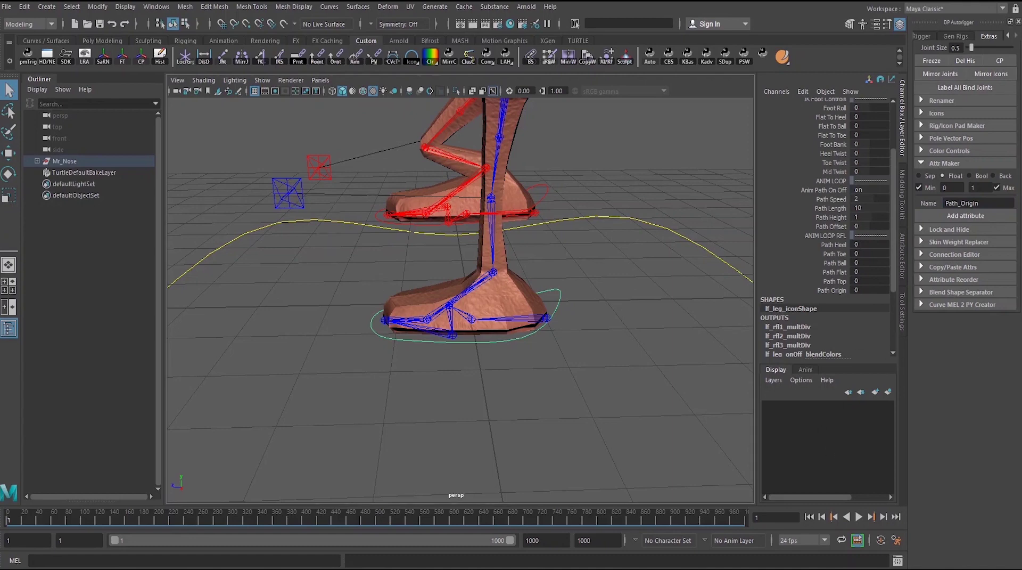
- Hide the autorigger panel, bring up the Script Editor and review the cheat sheet for the animation loop RFL values
left_click(1018, 22)
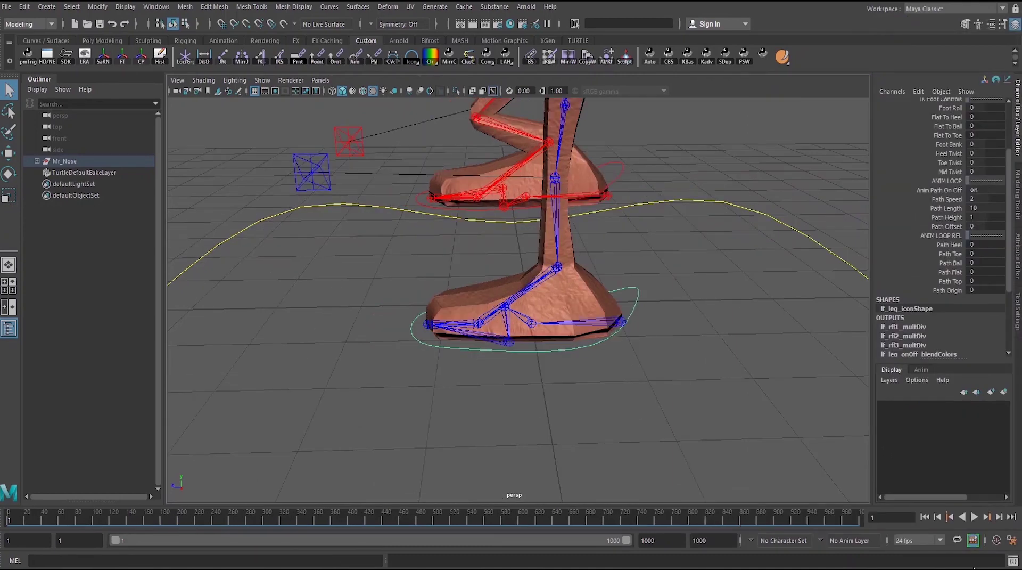
left_click(1013, 560)
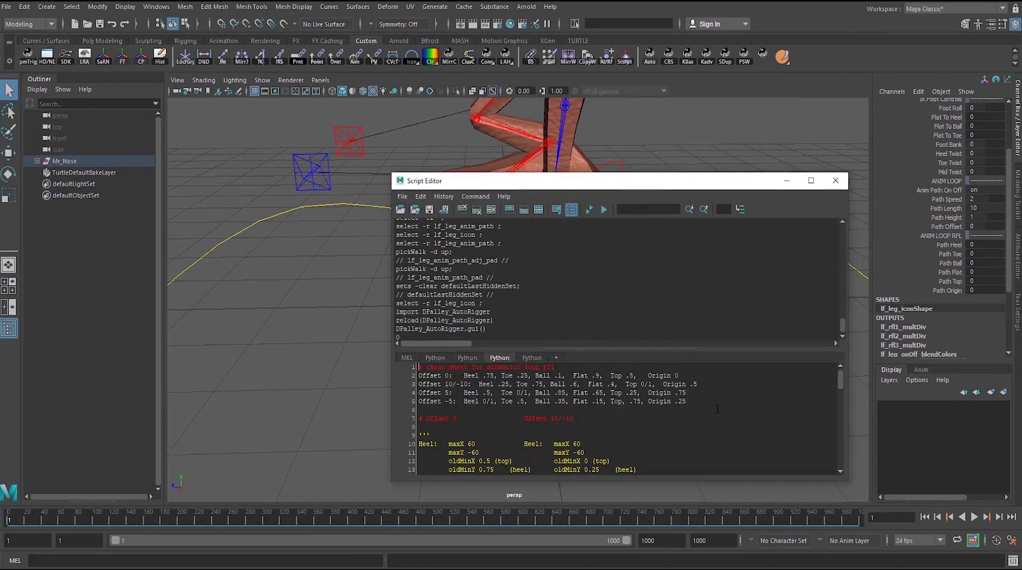
scroll(706, 422, "down", 5)
scroll(616, 416, "up", 5)
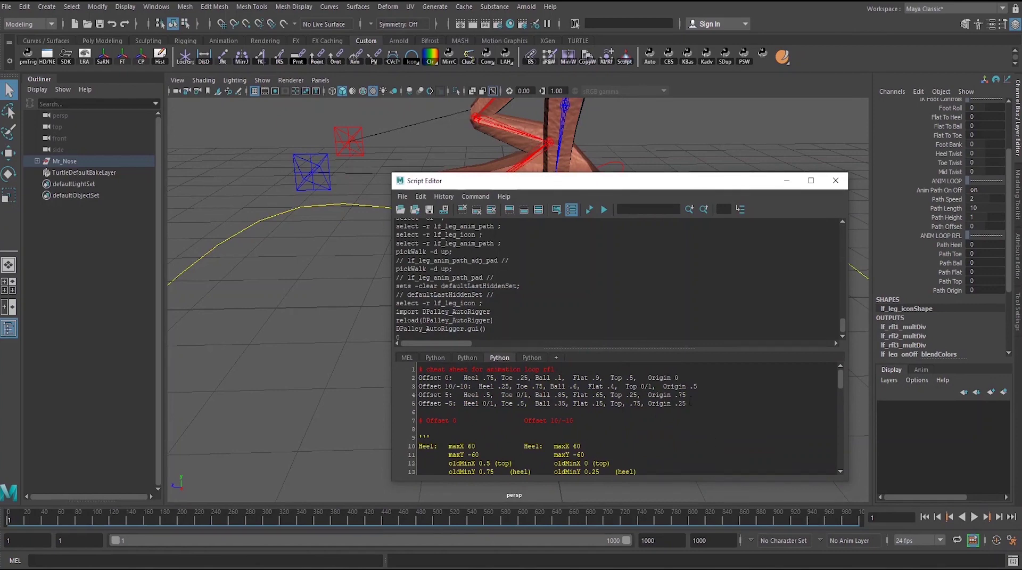
- Align the Heel, Toe, Ball, Flat, Top and Origin entries of the four offset lines in the cheat sheet
left_click_drag(687, 403, 401, 378)
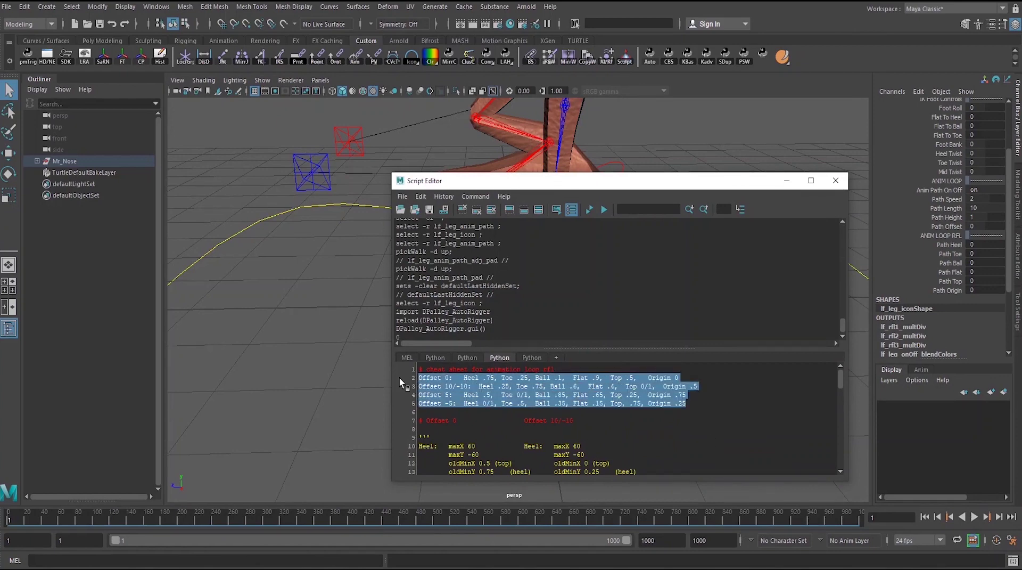
left_click(464, 377)
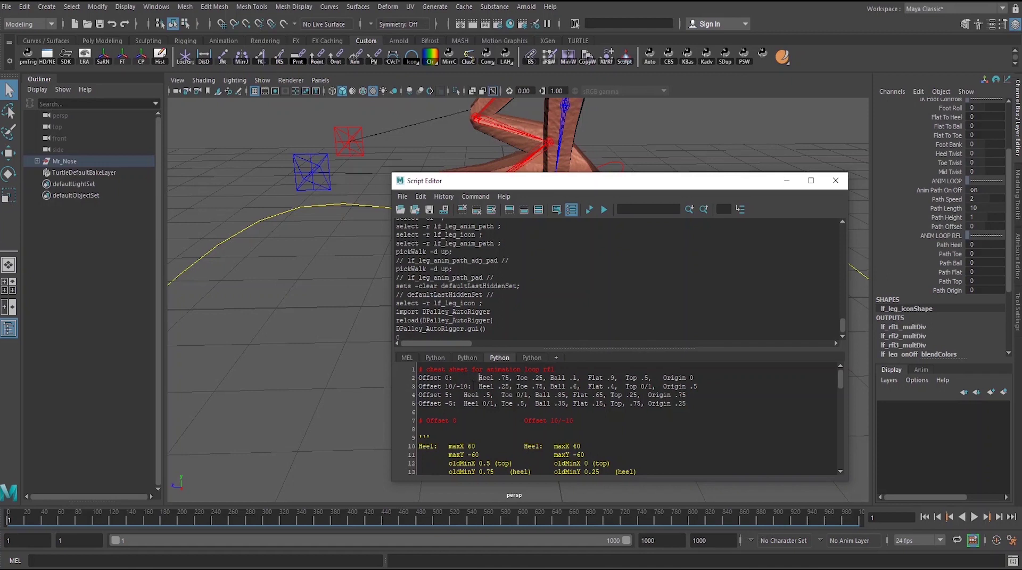
left_click(466, 395)
left_click(470, 404)
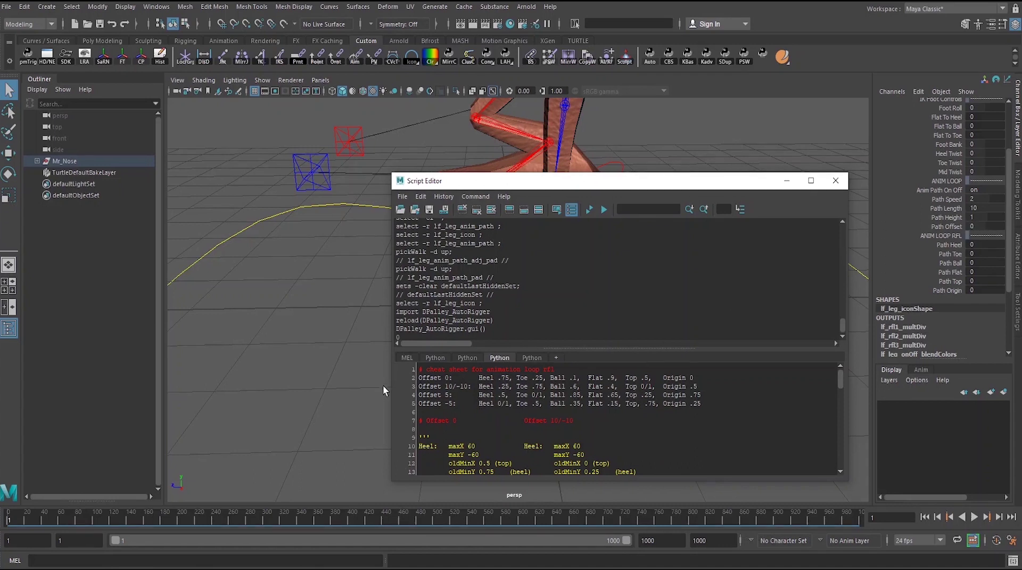
- Set Path Heel on the left foot control to 0.75, following the cheat sheet's Offset 0 line
left_click_drag(418, 378, 464, 377)
left_click(478, 377)
left_click(981, 245)
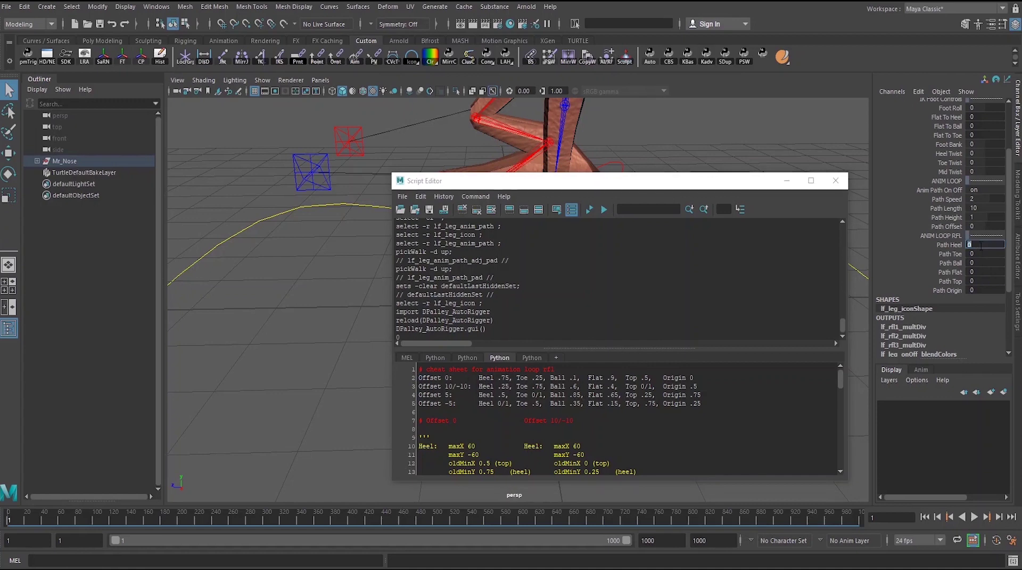
type(".75")
key("Return")
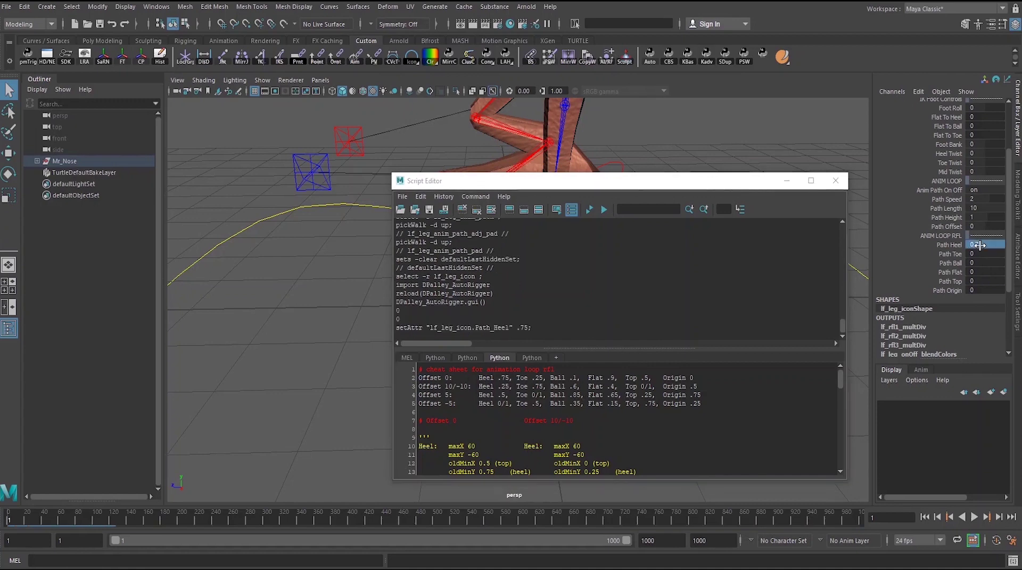
- Uncover the legs and advance the animation frame by frame to frame 27 to examine where the left heel lands on the path
left_click_drag(660, 172, 586, 519)
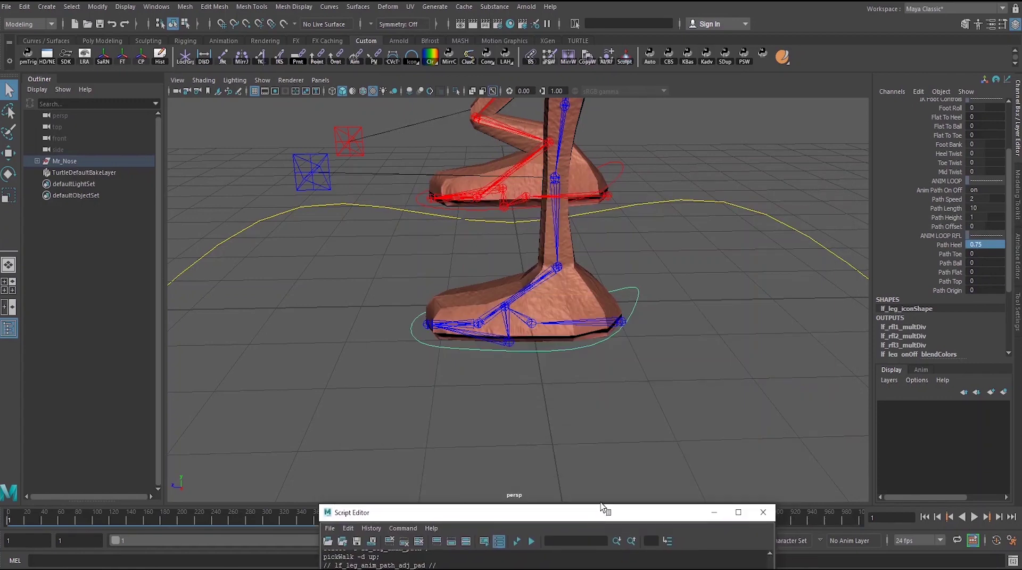
left_click_drag(571, 346, 407, 333, "alt")
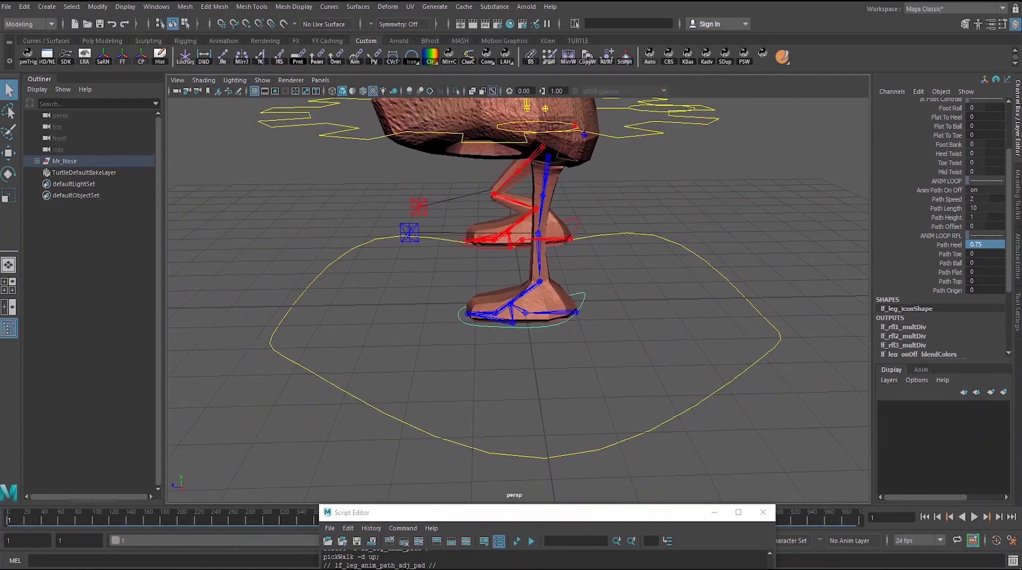
left_click(999, 517)
left_click(999, 518)
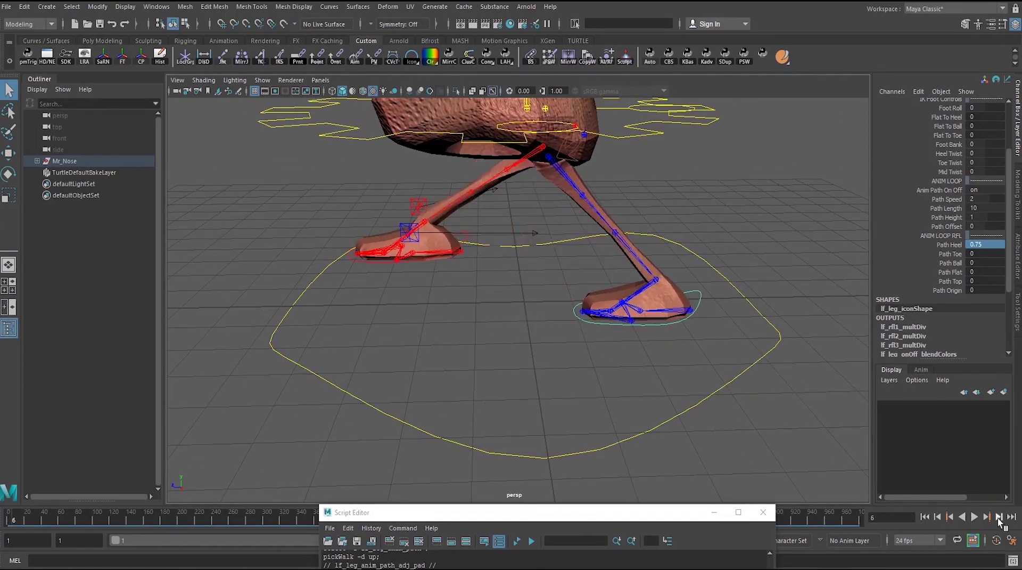
left_click(998, 517)
left_click(999, 518)
left_click(998, 517)
left_click(999, 517)
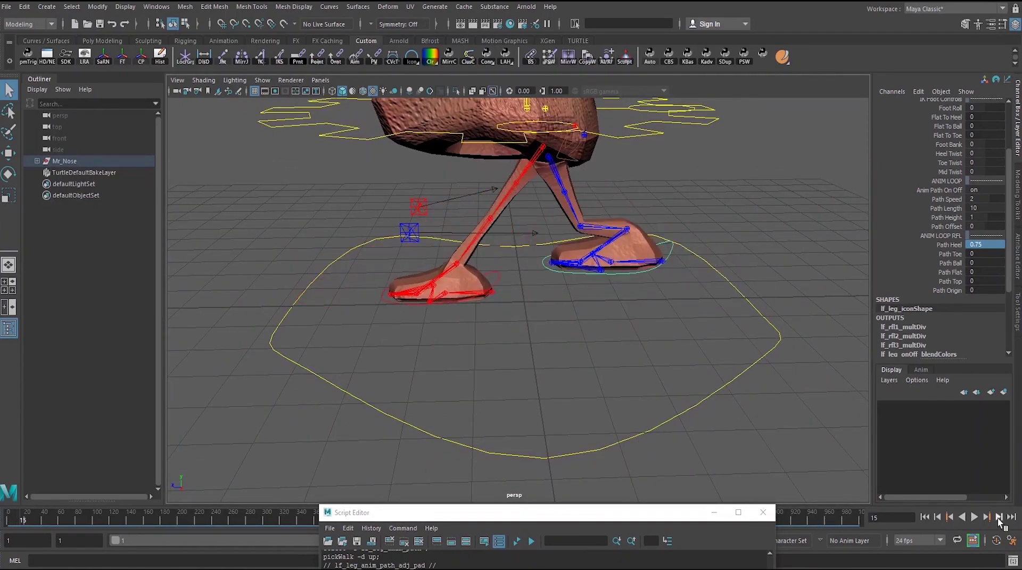
left_click(999, 517)
left_click(999, 517)
left_click(999, 517)
left_click(999, 517)
left_click(999, 518)
left_click(999, 518)
left_click(999, 518)
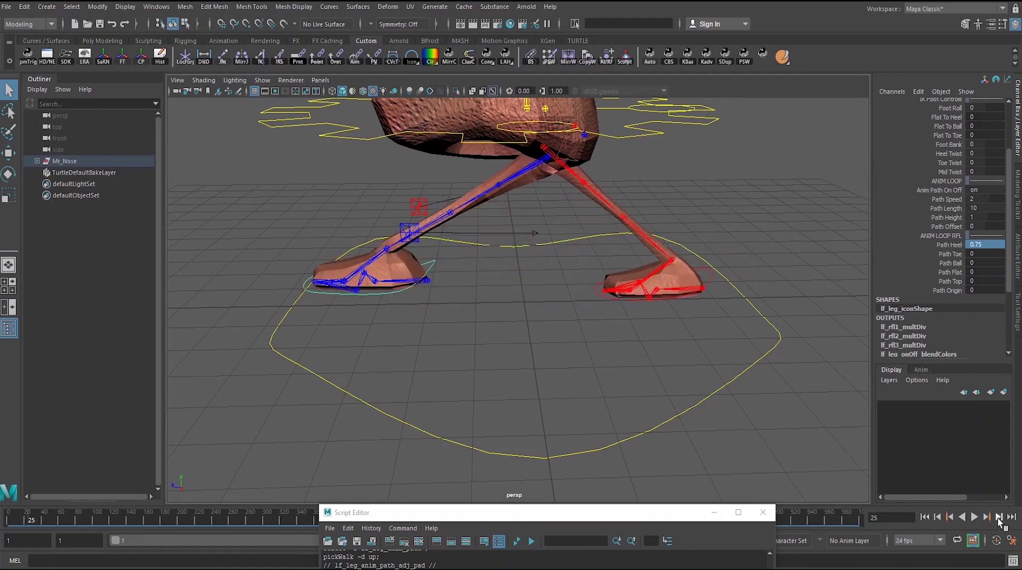
left_click(998, 517)
left_click(998, 517)
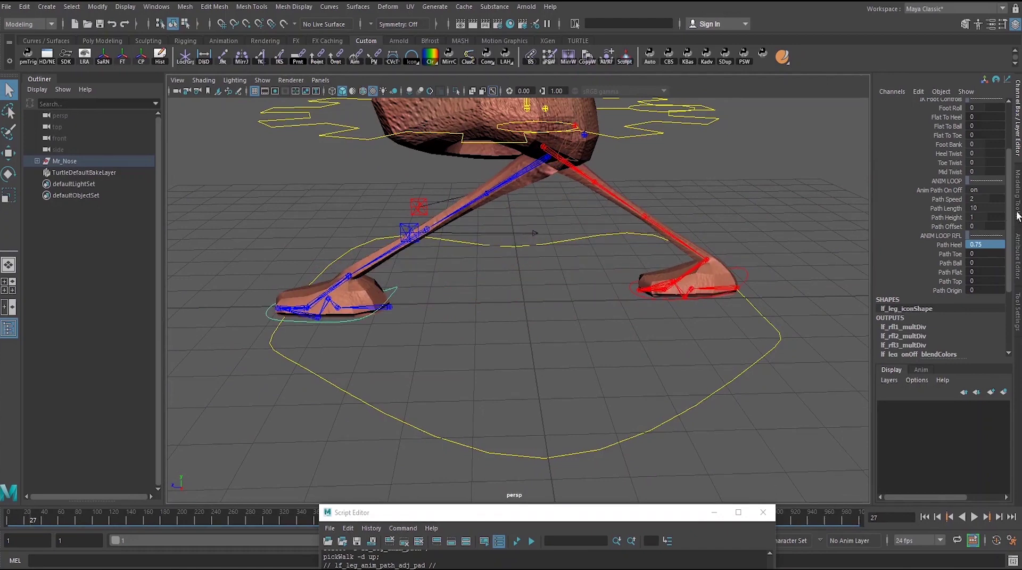
- Inspect the U Value of lf_leg_path_motionPath at this frame, and return to the first frame
scroll(896, 325, "down", 3)
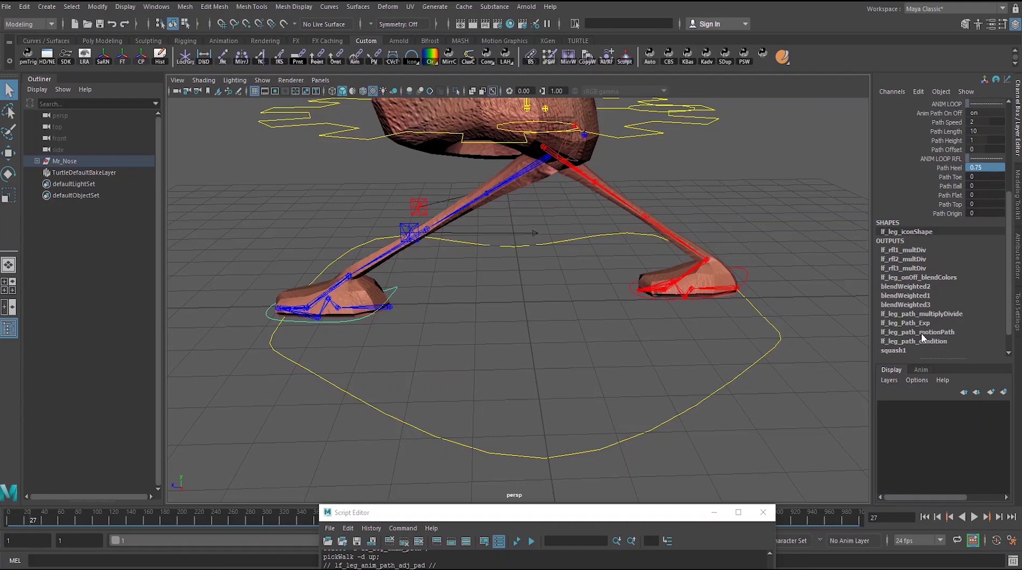
left_click(923, 331)
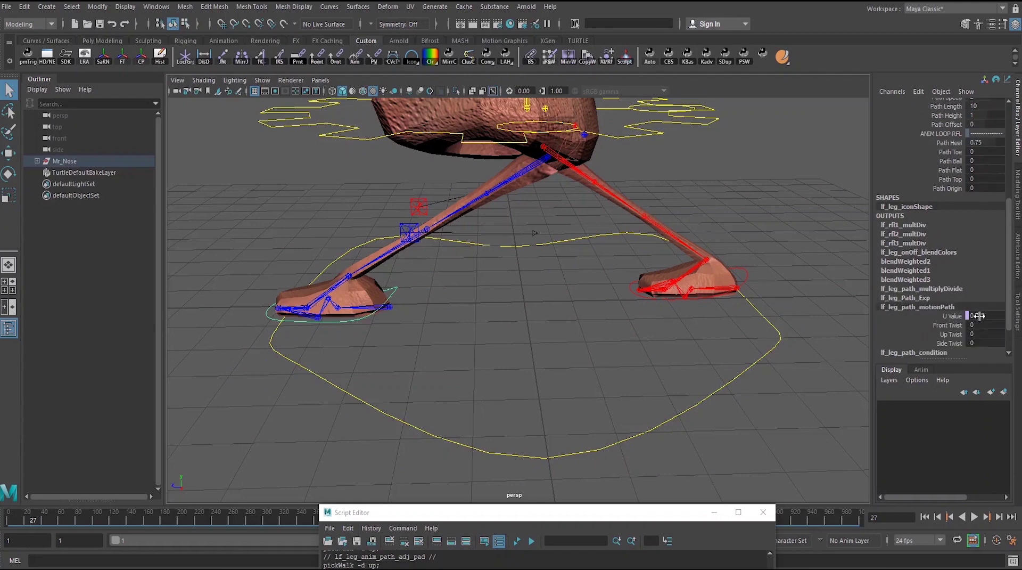
left_click(924, 516)
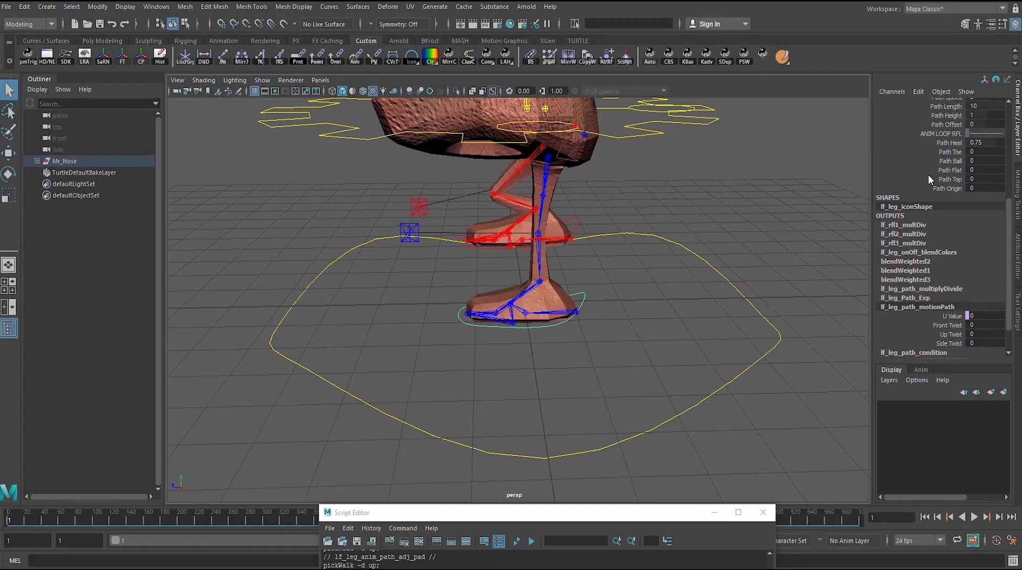
- Bring the cheat sheet back into view and set Path Toe to 0.25 and Path Ball to 0.1
scroll(931, 180, "up", 4)
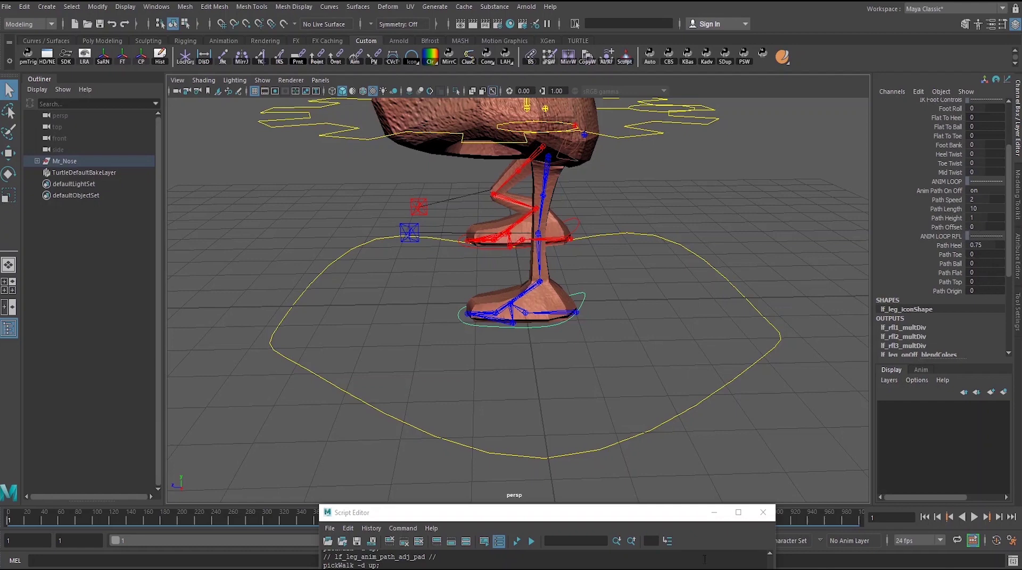
left_click_drag(704, 512, 741, 220)
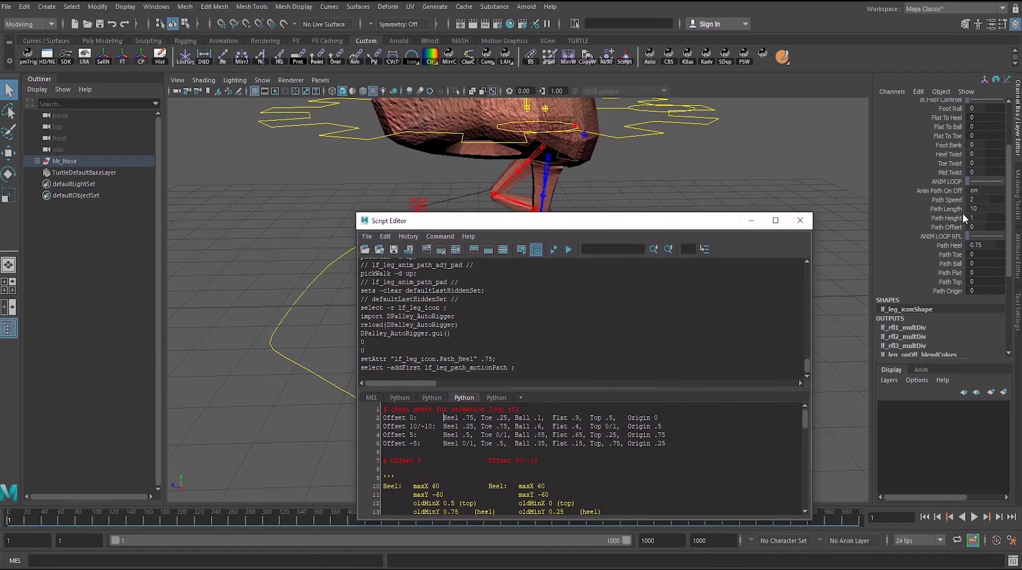
left_click(977, 254)
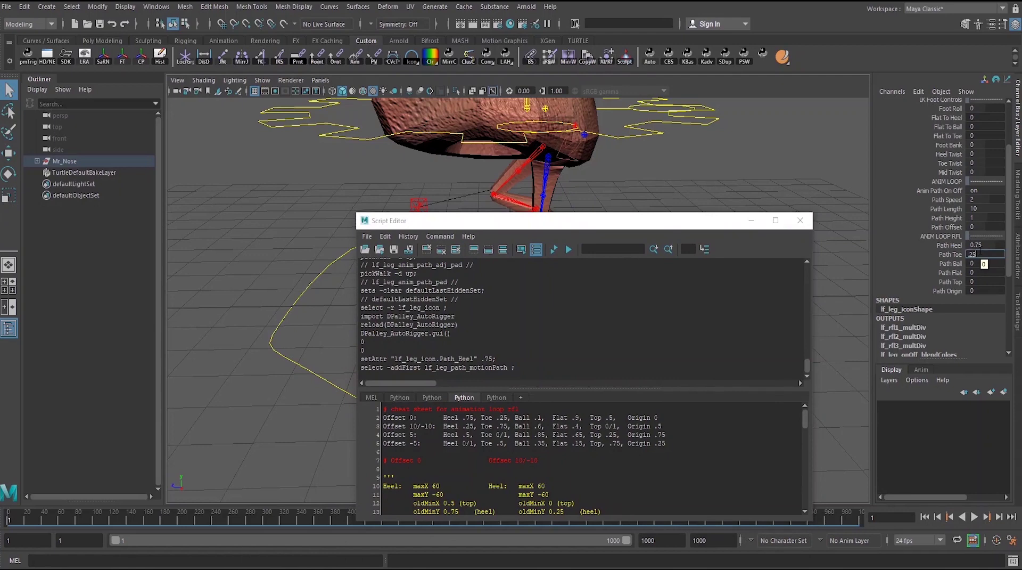
type(".25")
key("Return")
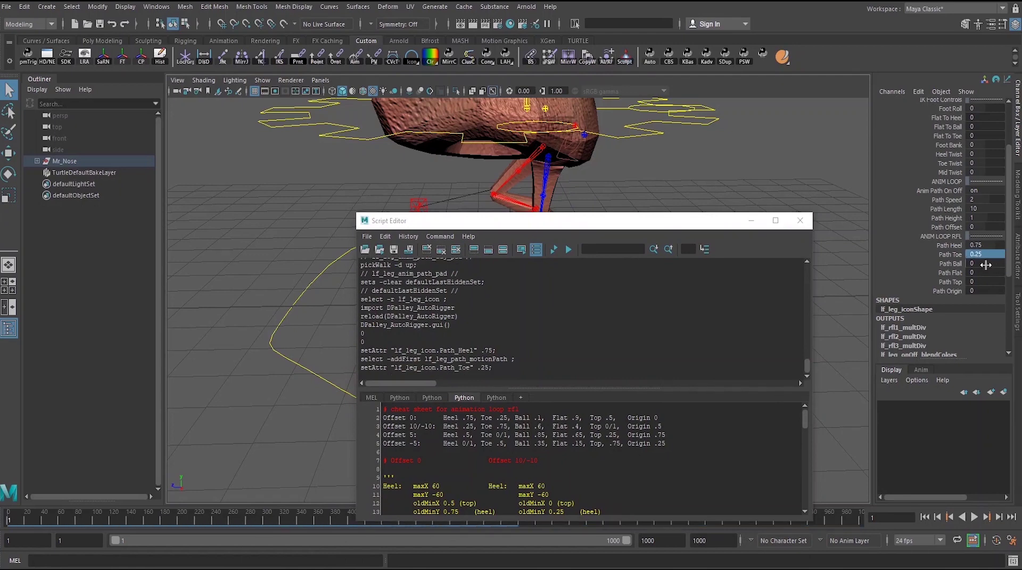
left_click(986, 263)
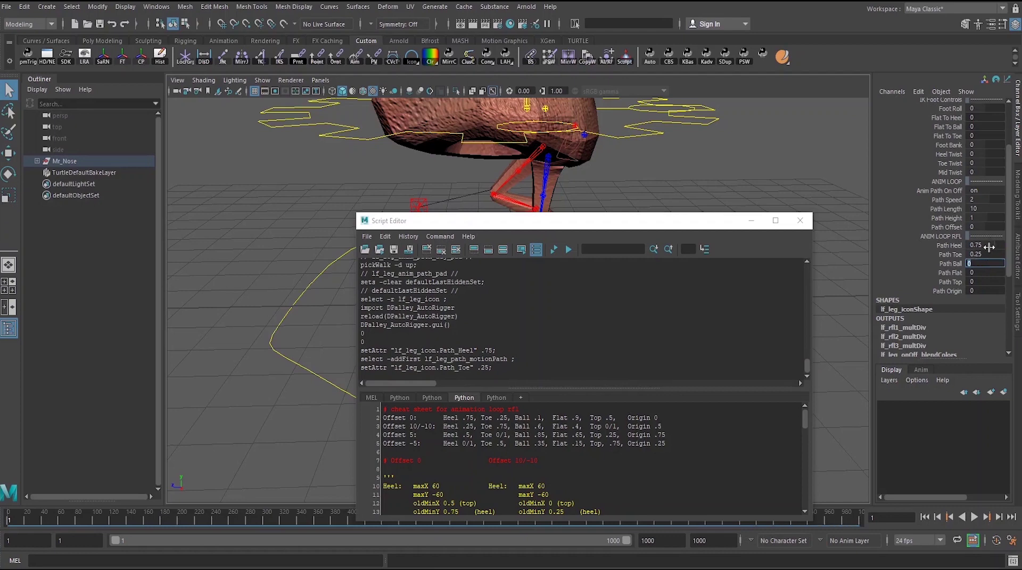
type(".1")
key("Return")
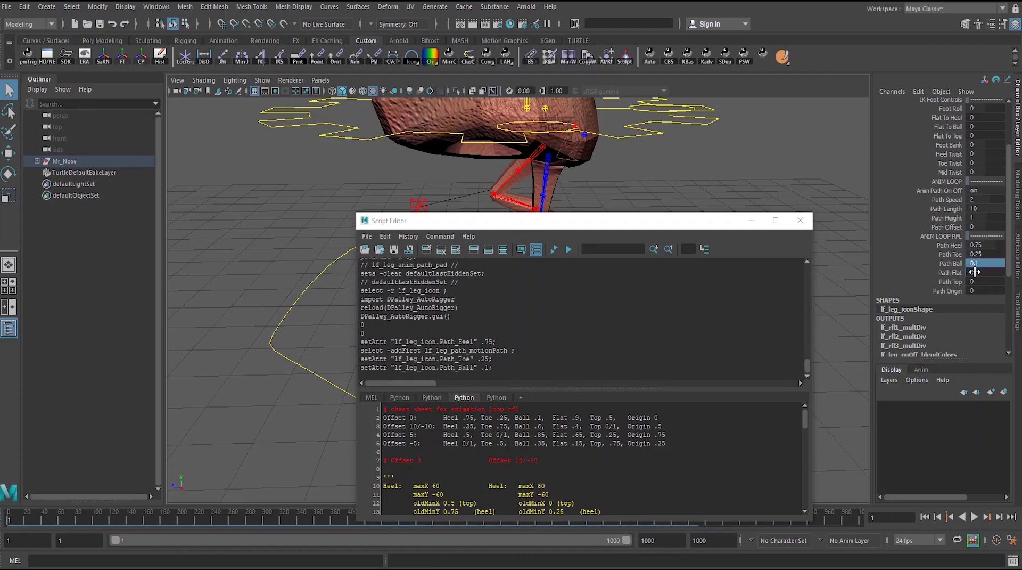
- Set Path Flat to 0.9 and Path Top to 0.5 on the left foot control
left_click(988, 272)
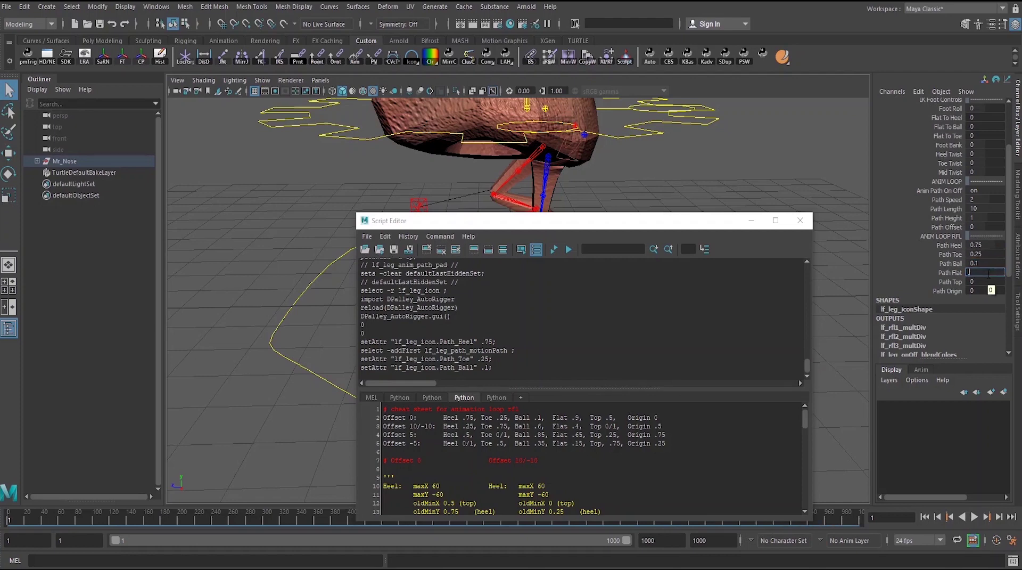
key("Return")
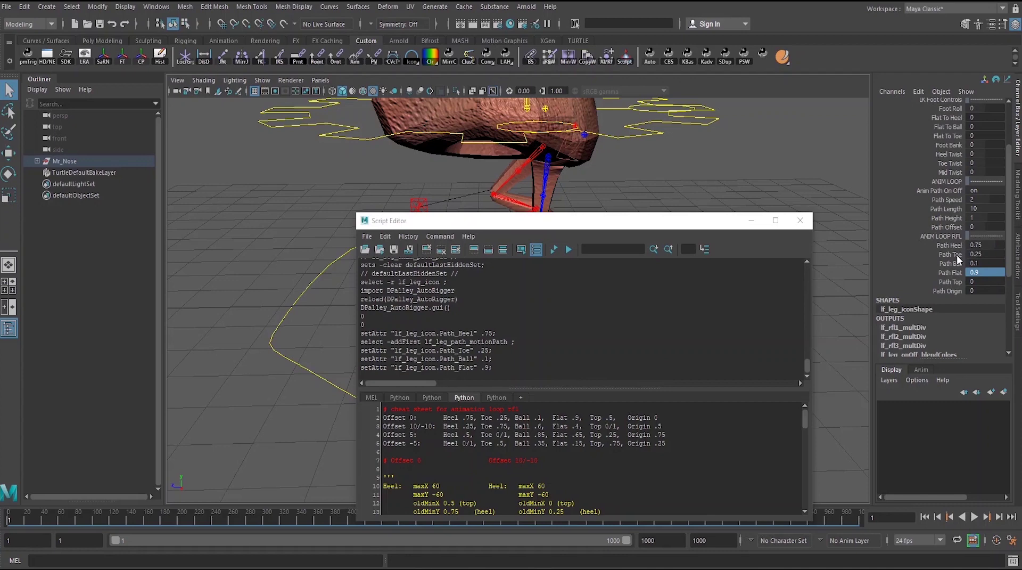
left_click(975, 281)
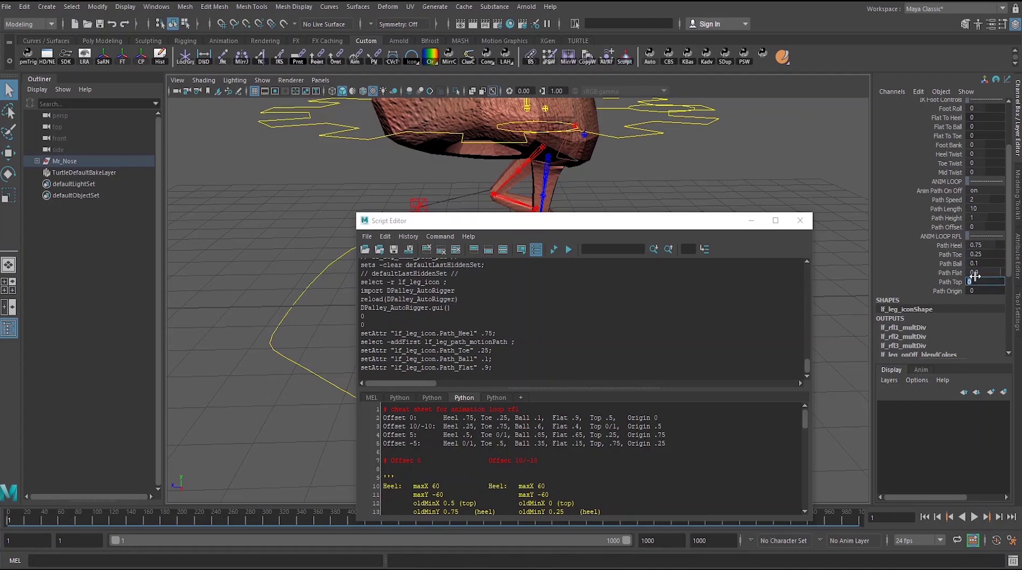
type(".5")
key("Return")
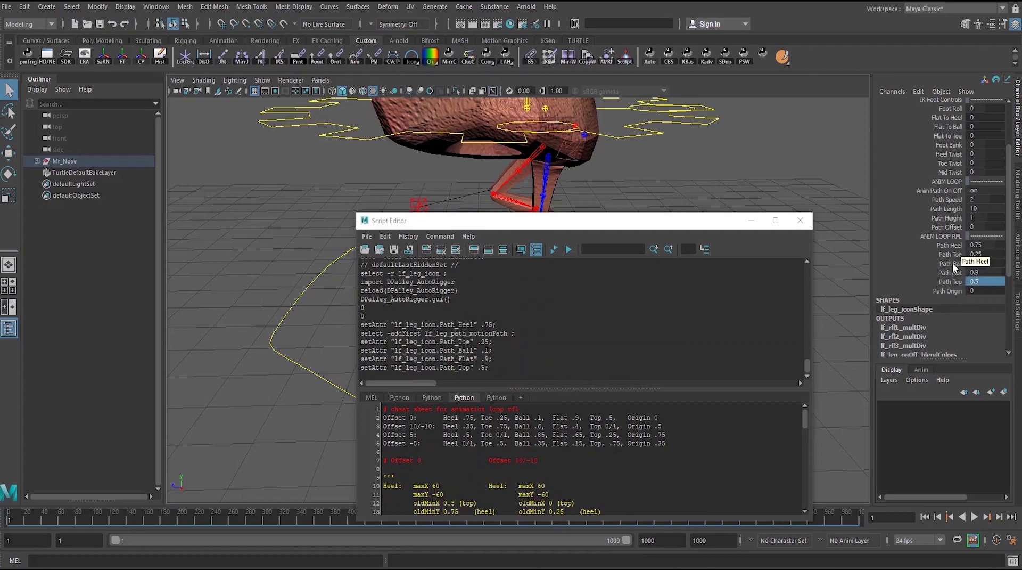
- Open Set Driven Key and load the left foot control lf_leg_icon as both driver and driven
left_click(66, 55)
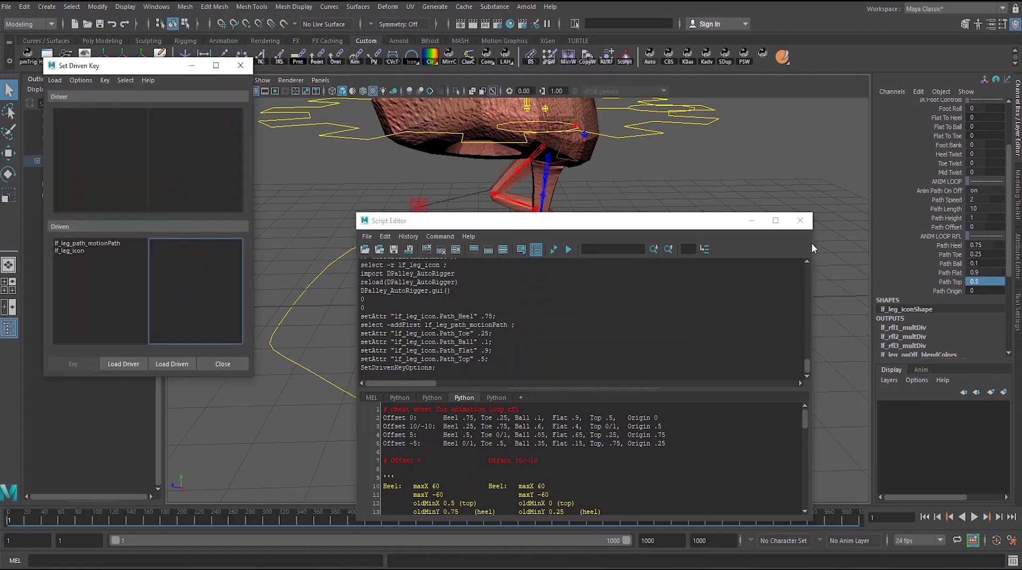
left_click_drag(707, 226, 709, 431)
left_click(612, 308)
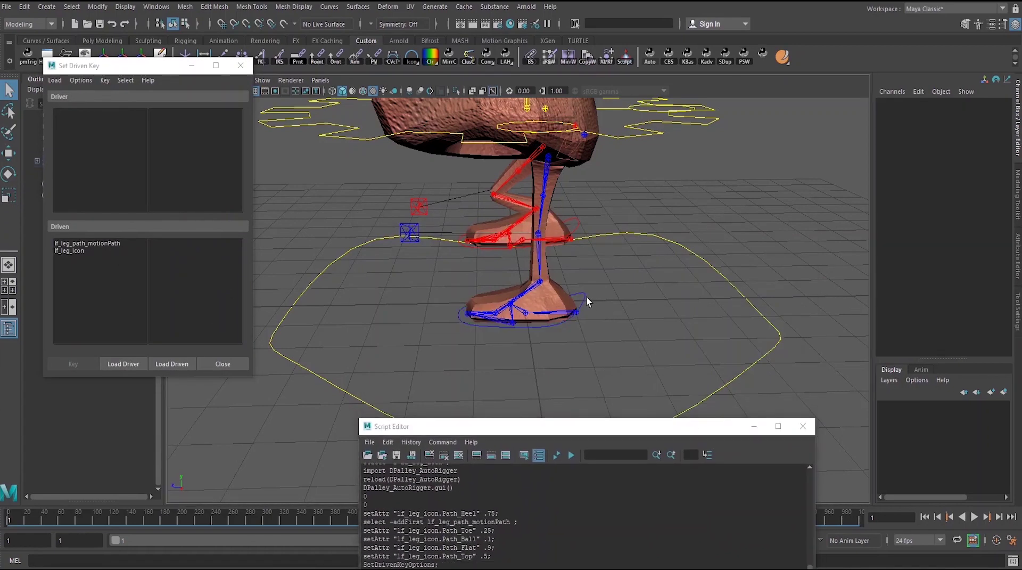
left_click(574, 307)
left_click(123, 364)
left_click(171, 364)
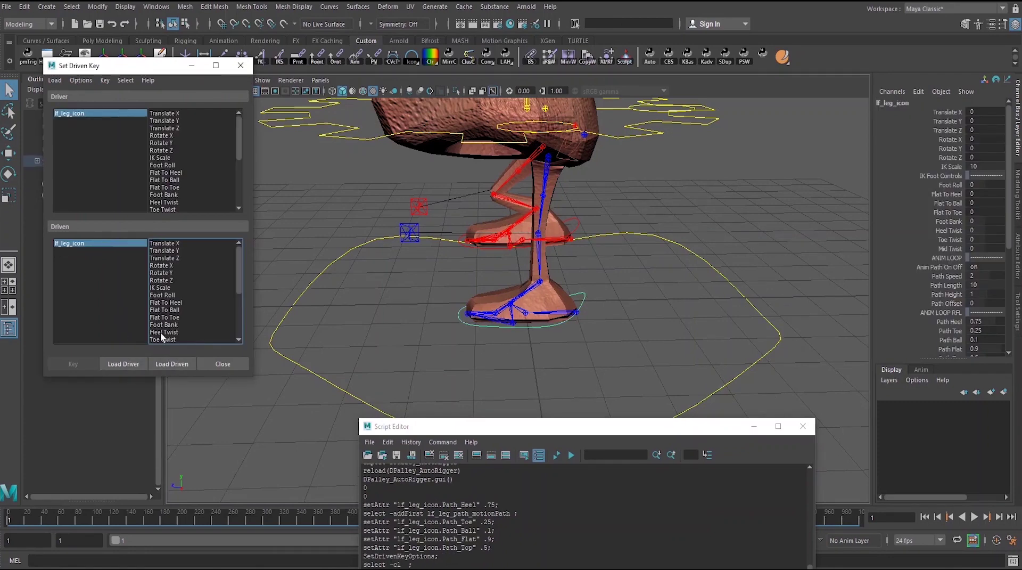
- Key Path Heel, Toe, Ball, Flat, Top and Origin as driven by Path Offset, with the offset at 0
scroll(171, 197, "down", 2)
scroll(170, 196, "down", 1)
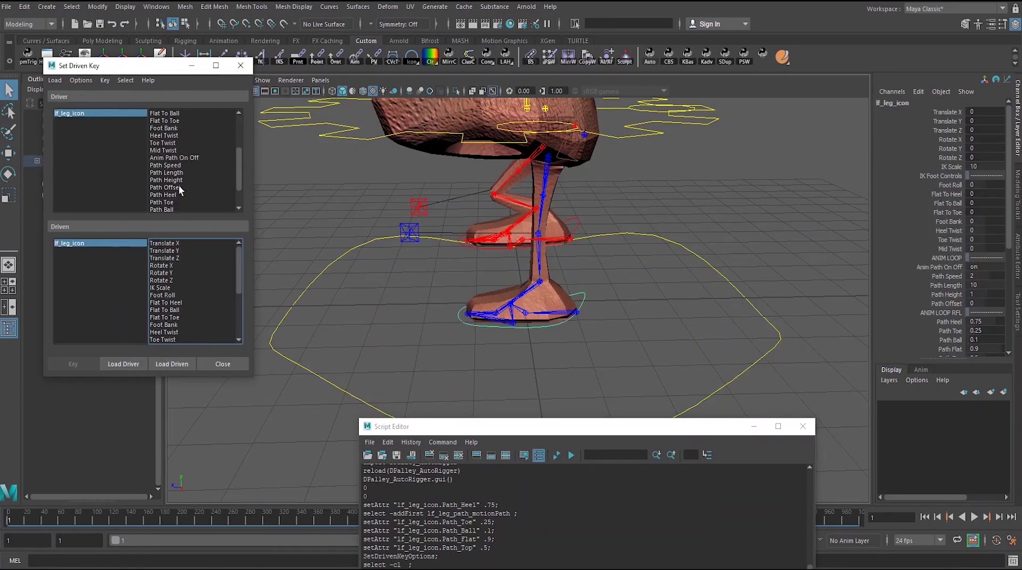
left_click(170, 188)
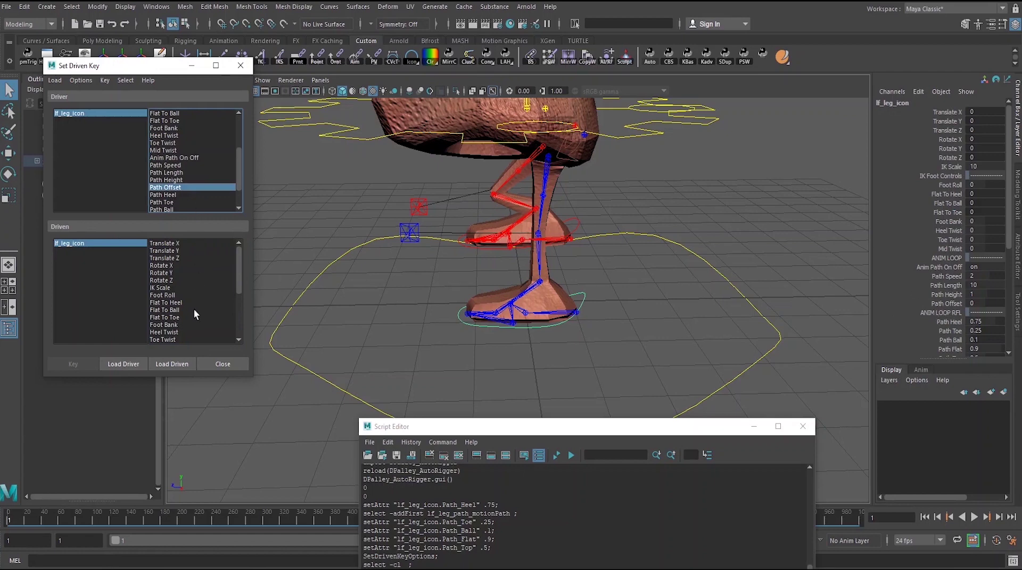
scroll(194, 310, "down", 4)
left_click_drag(171, 302, 180, 339)
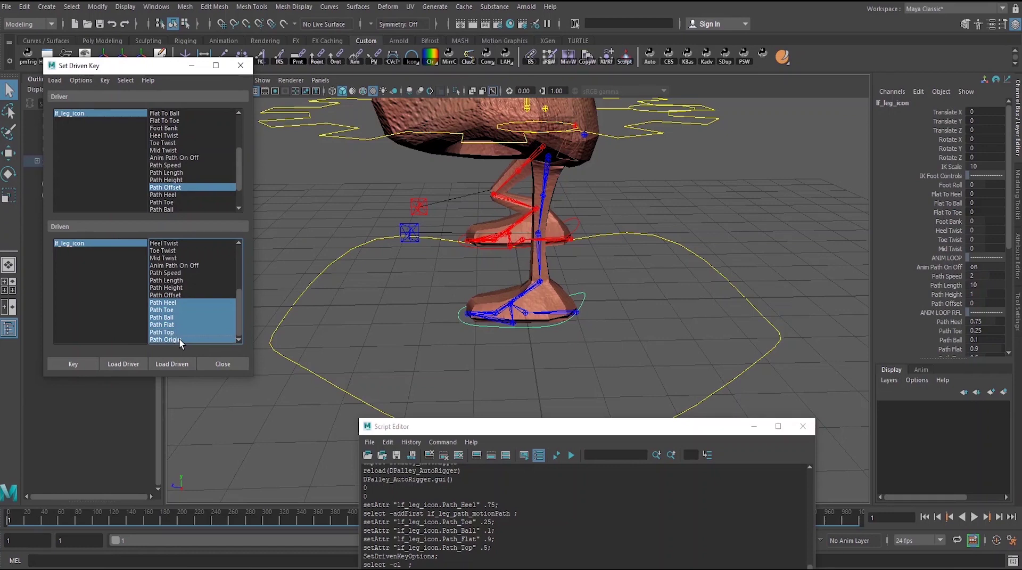
left_click(76, 365)
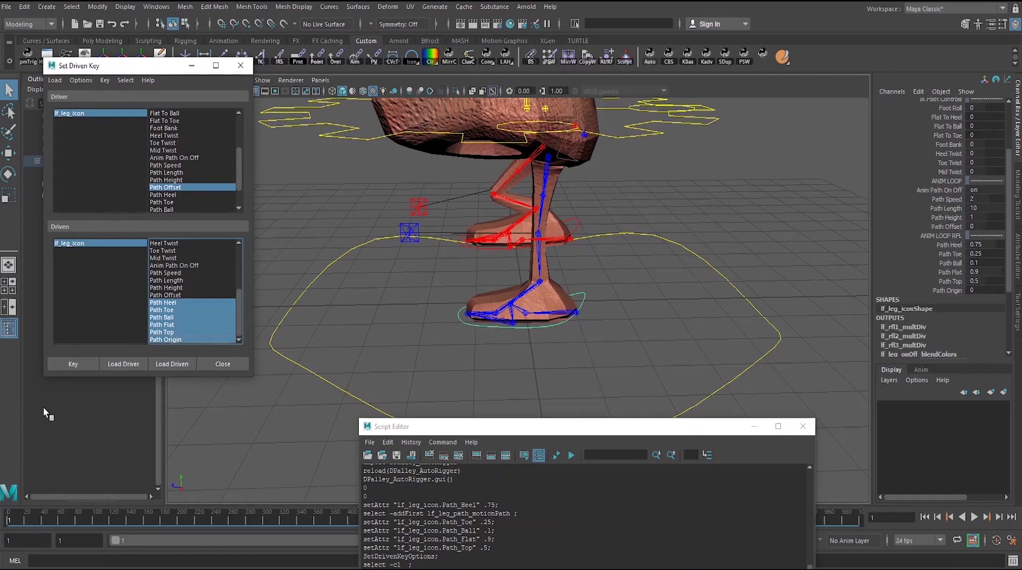
left_click(75, 365)
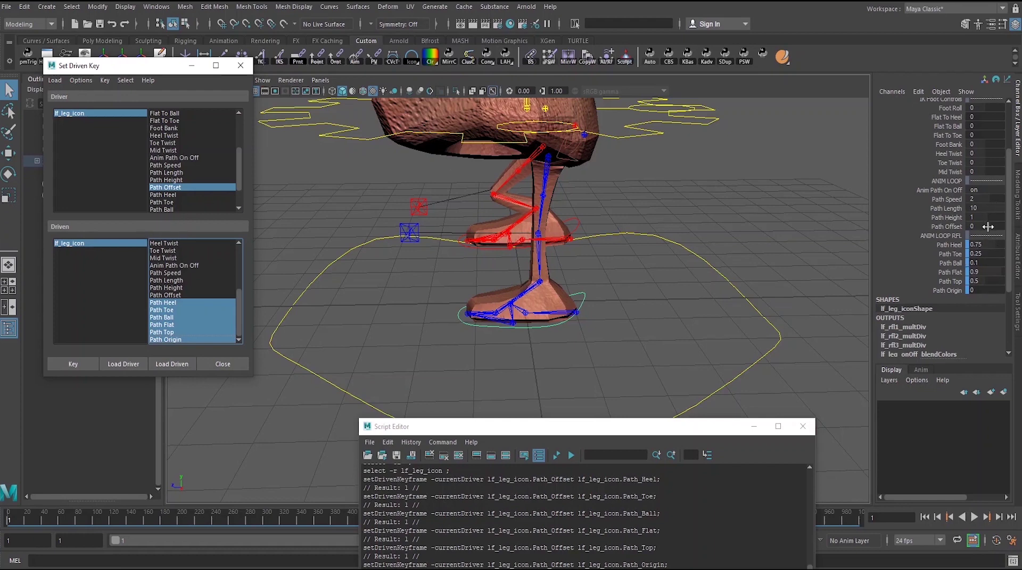
- Set Path Offset to 5 on the left foot control and bring the Script Editor cheat sheet into view
left_click(988, 226)
type("5")
key("Return")
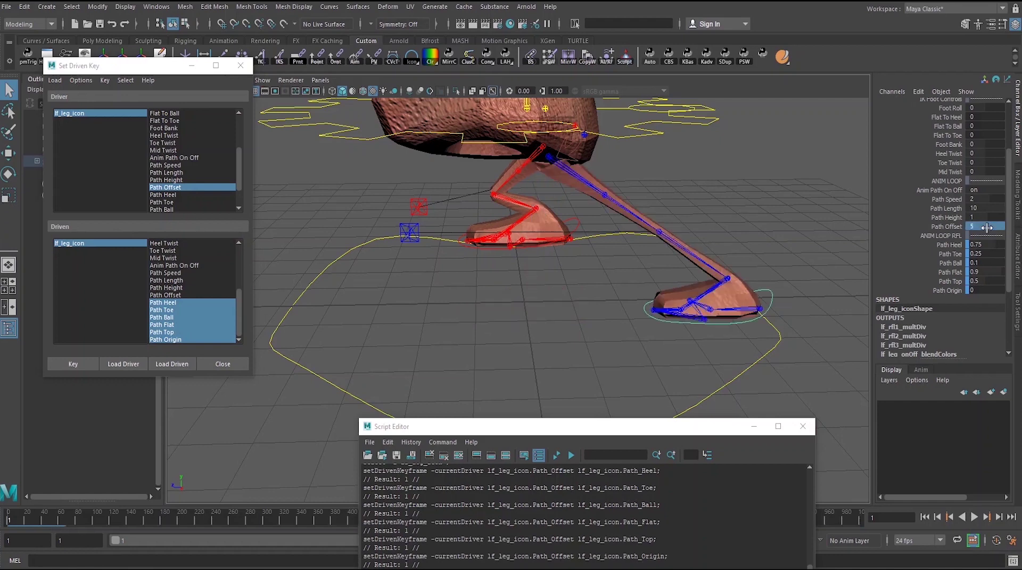
left_click(986, 244)
left_click(986, 243)
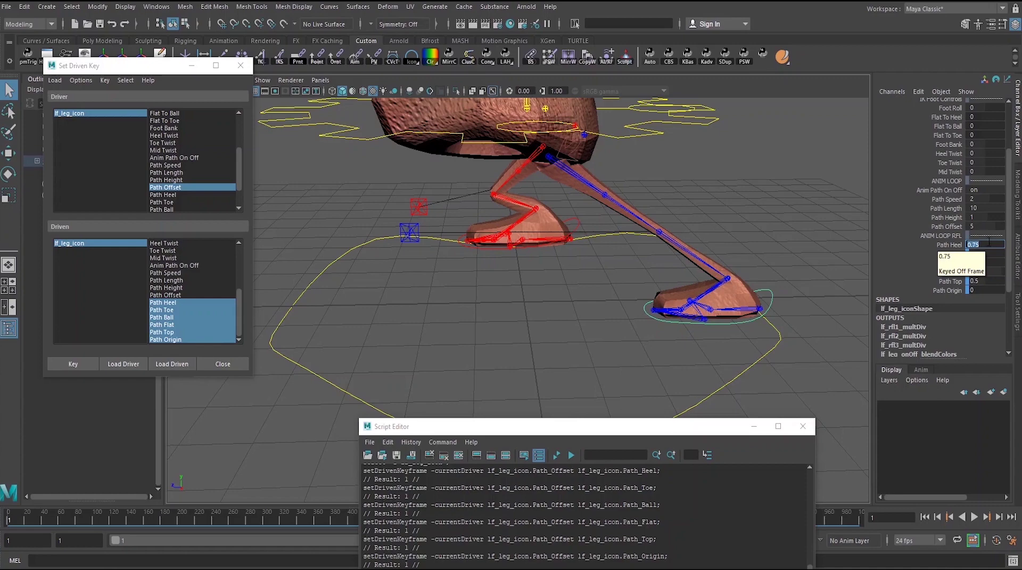
left_click_drag(666, 428, 653, 236)
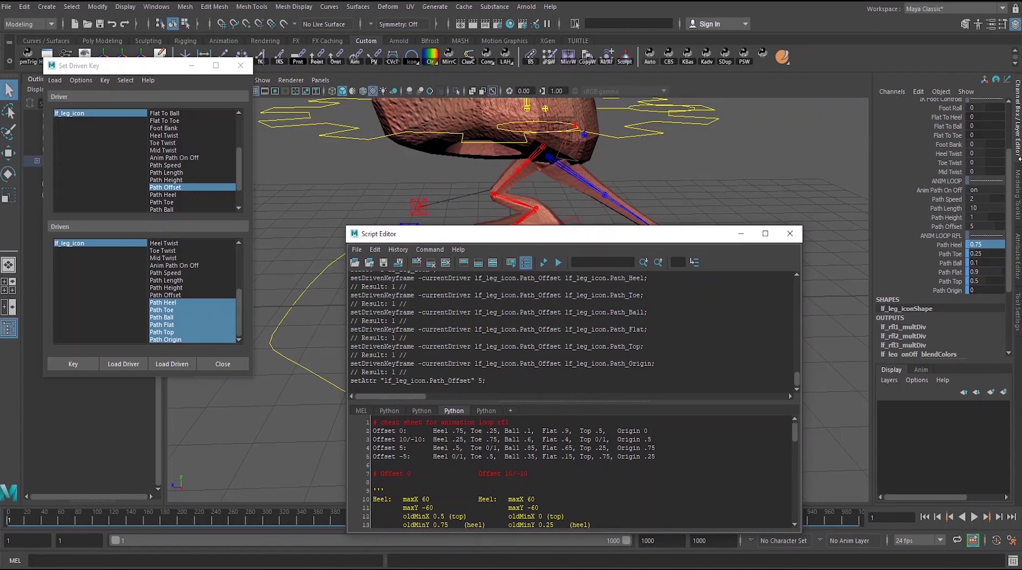
- Set Path Heel to 0.5 and Path Toe to 1 for the offset of 5
double_click(985, 245)
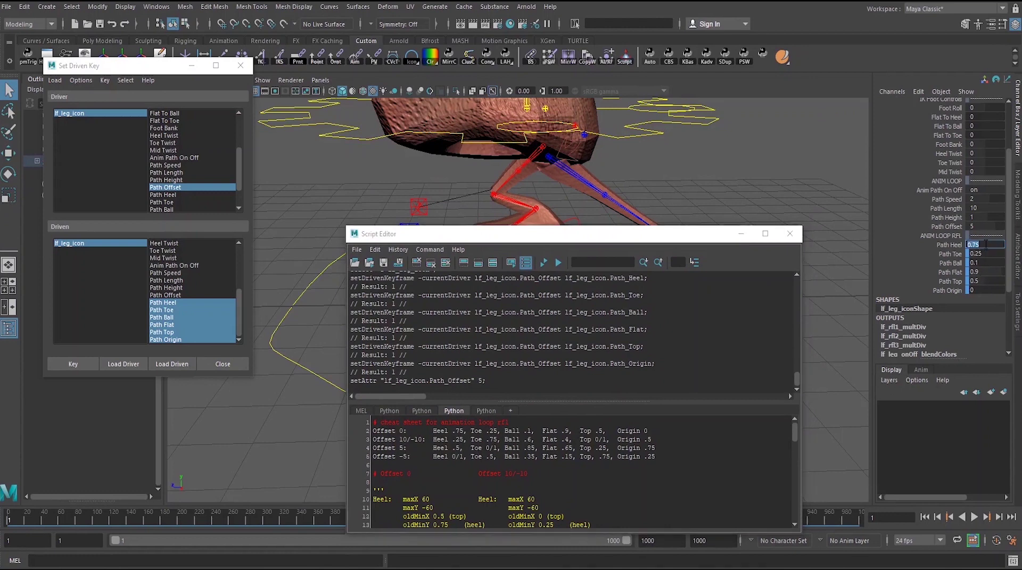
key("BackSpace")
type(".5")
key("Return")
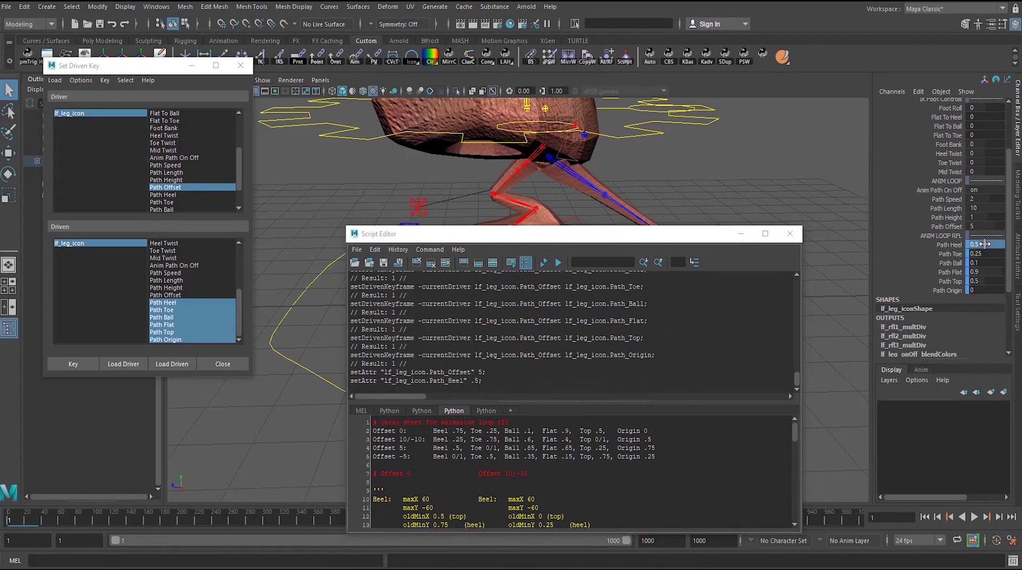
double_click(984, 254)
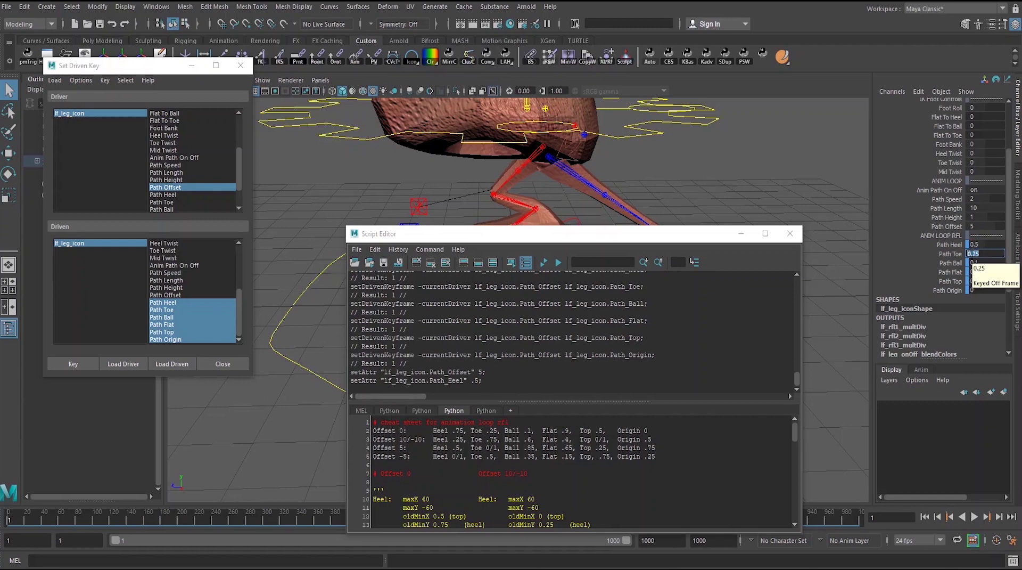
type("1")
key("Tab")
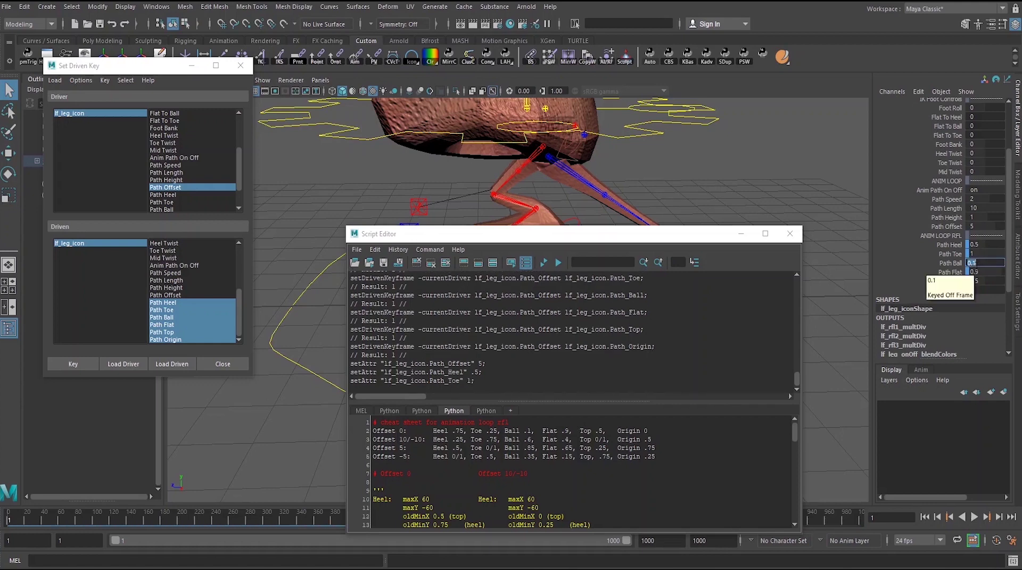
- Set Path Ball to 0.85, Path Flat to 0.65 and Path Top to 0.25
key("BackSpace")
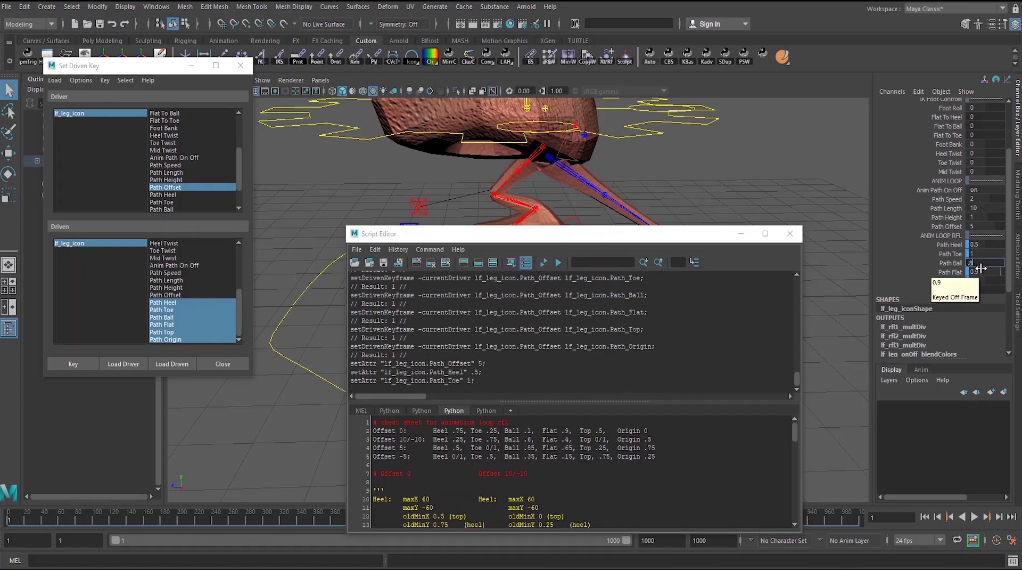
key("Tab")
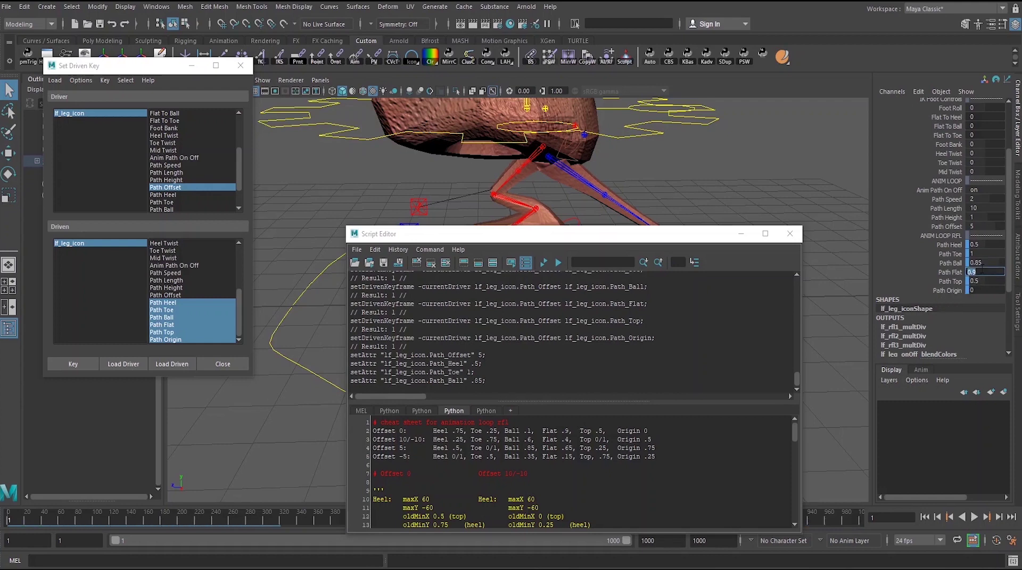
type(".65")
key("Tab")
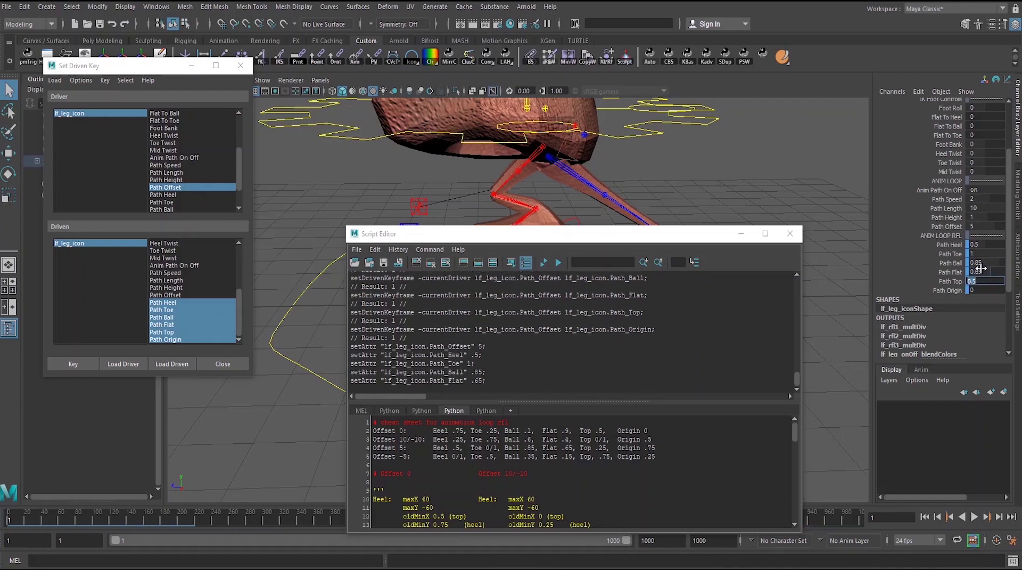
key("BackSpace")
type(".25")
key("Tab")
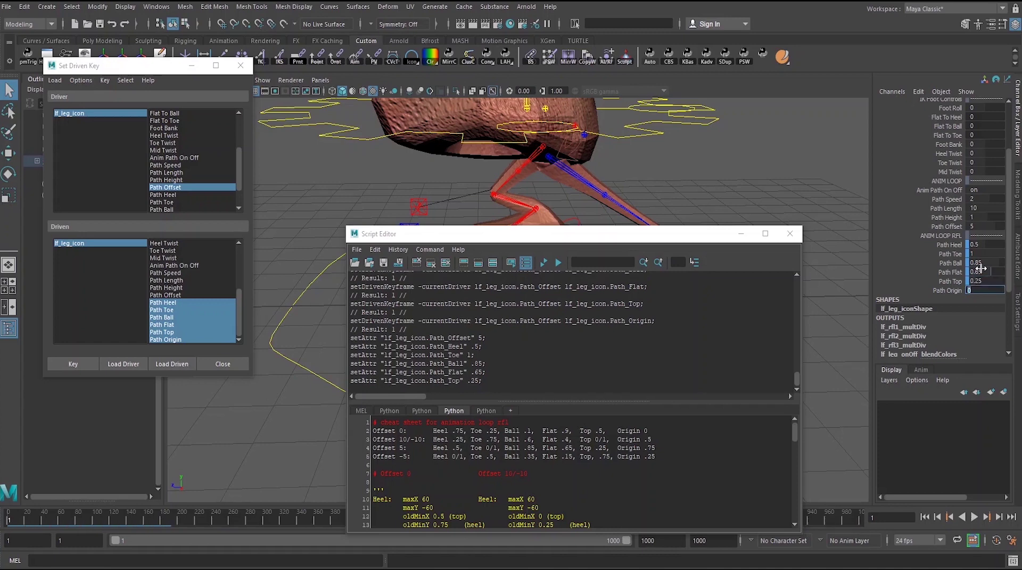
- Set Path Origin to 0.75 and key the six driven path attributes at Path Offset 5
key("BackSpace")
type(".75")
key("Return")
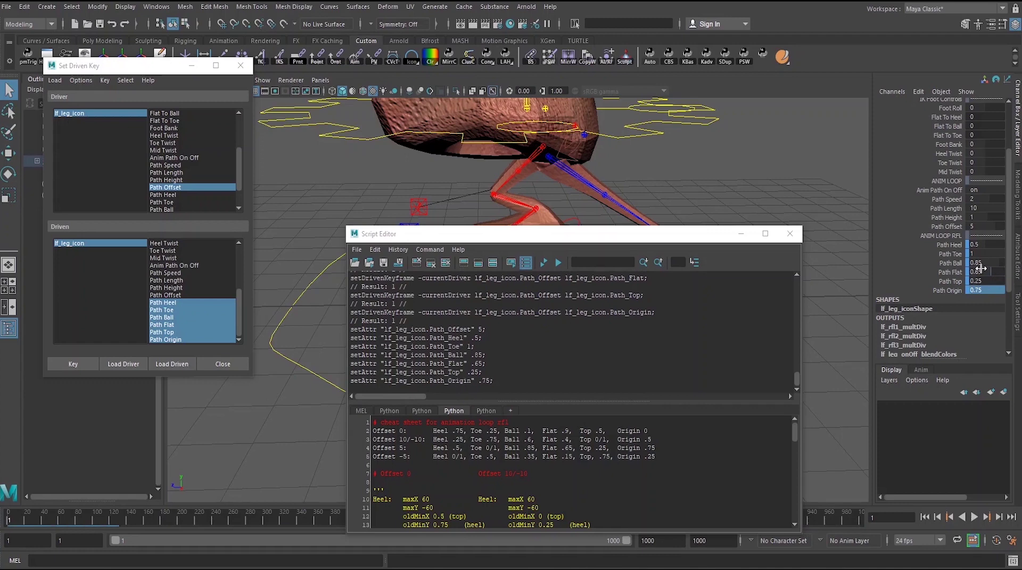
left_click(75, 362)
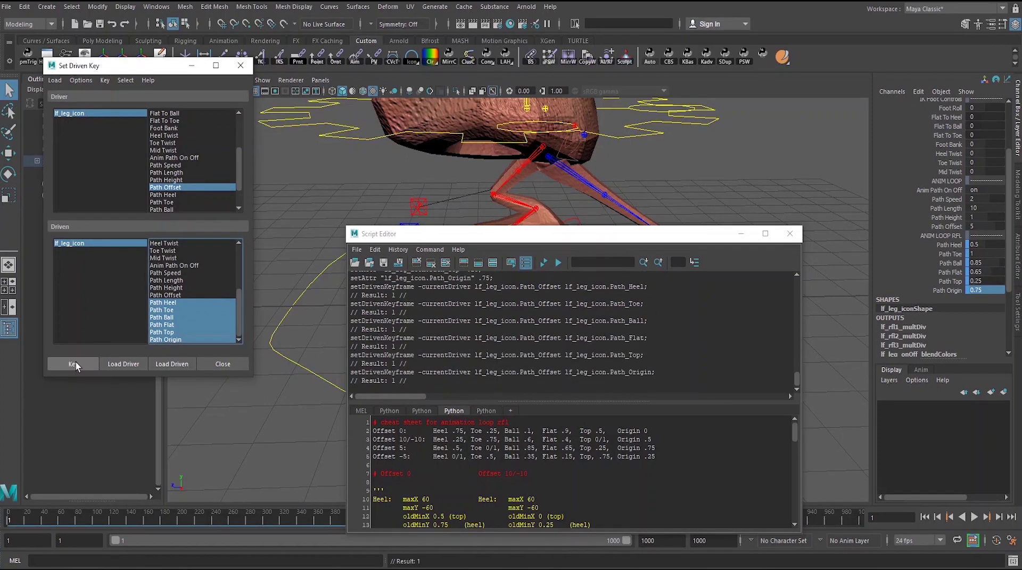
- Set Path Offset to 10 and reposition the Script Editor, keeping the cheat sheet readable
double_click(978, 226)
type("1")
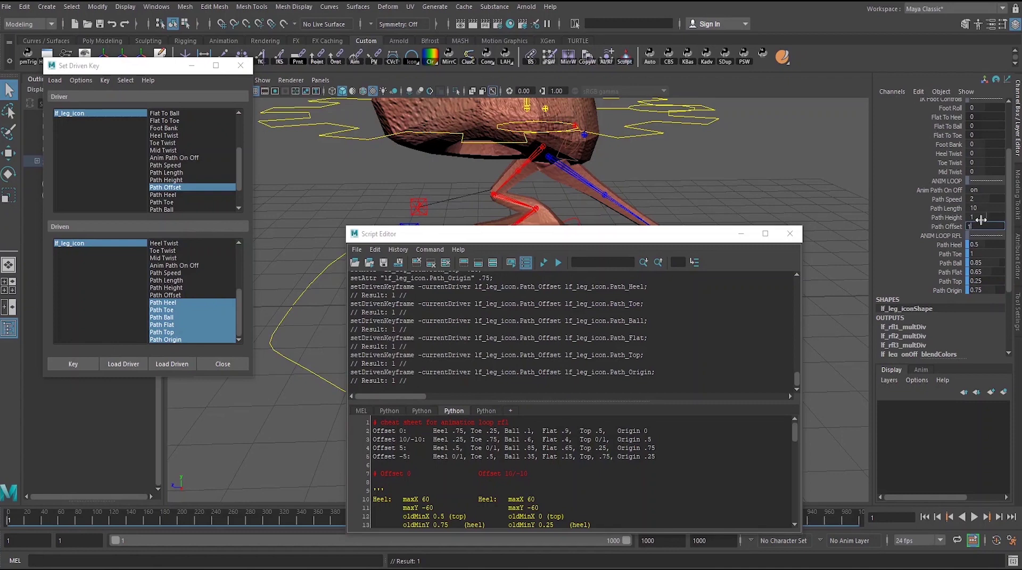
type("0")
key("Return")
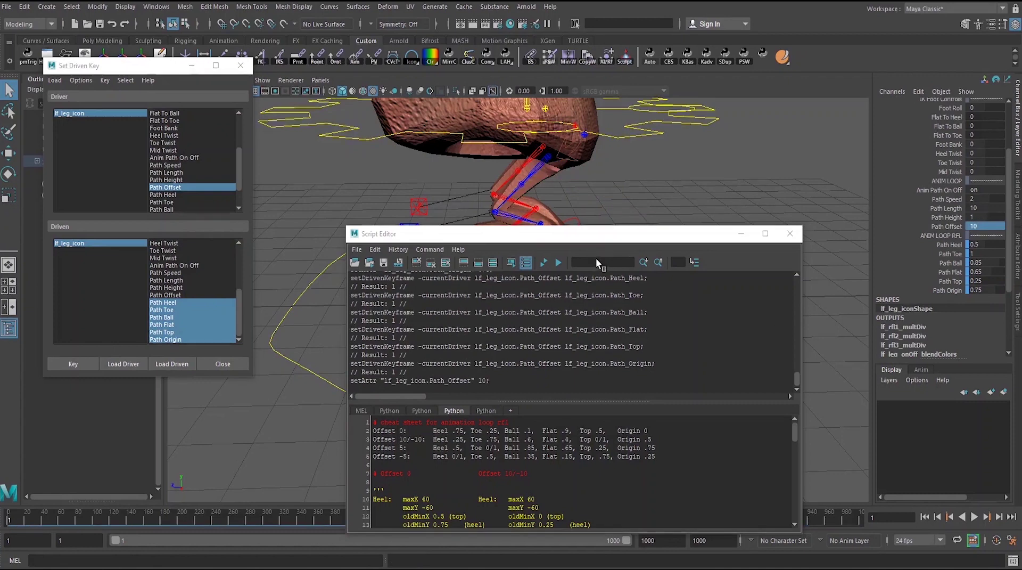
left_click_drag(595, 241, 538, 255)
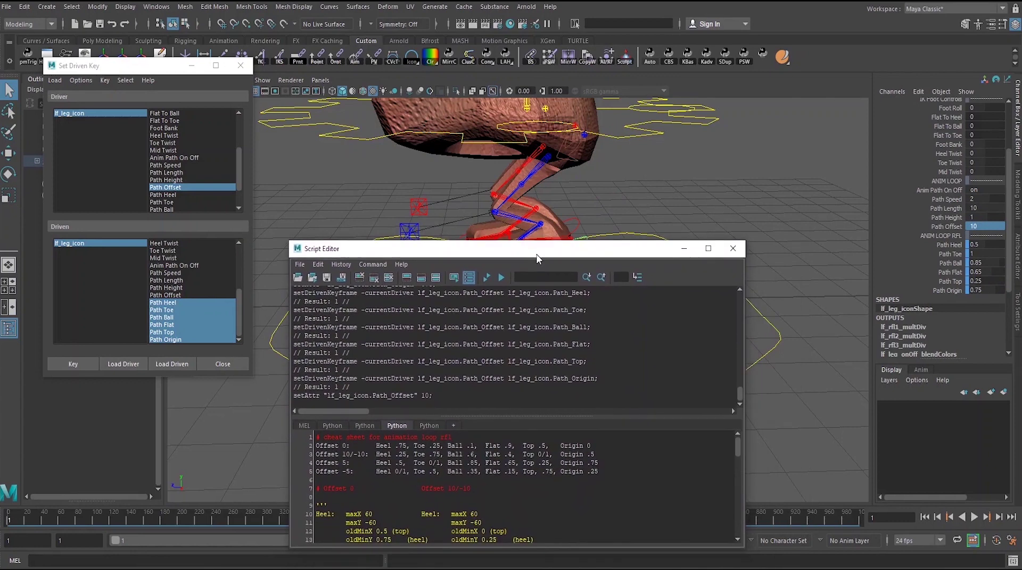
- Set Path Heel to 0.25 and Path Toe to 0.75 for the offset of 10
left_click(976, 245)
type("0.5")
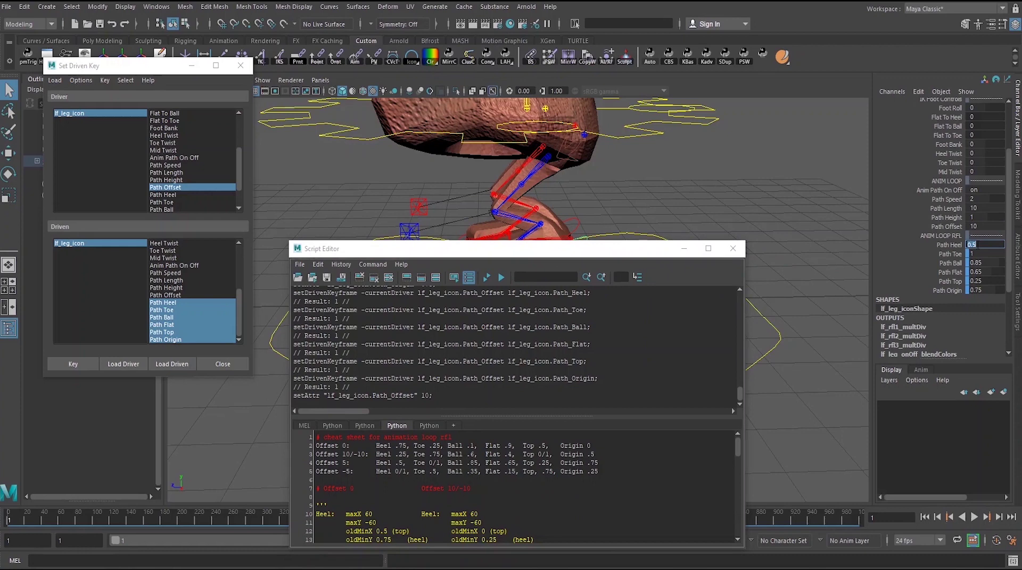
type(".25")
key("Tab")
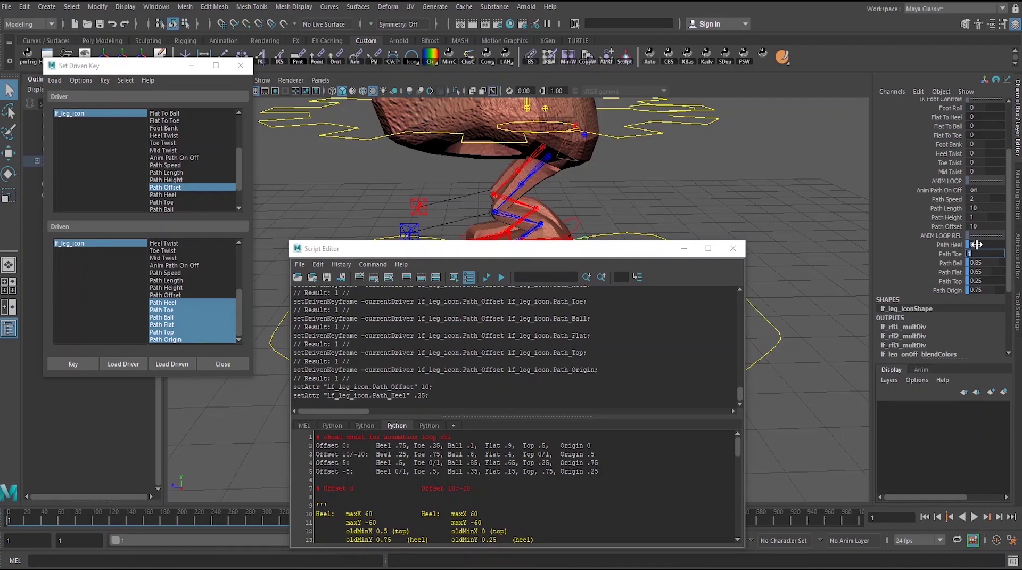
type(".75")
key("Tab")
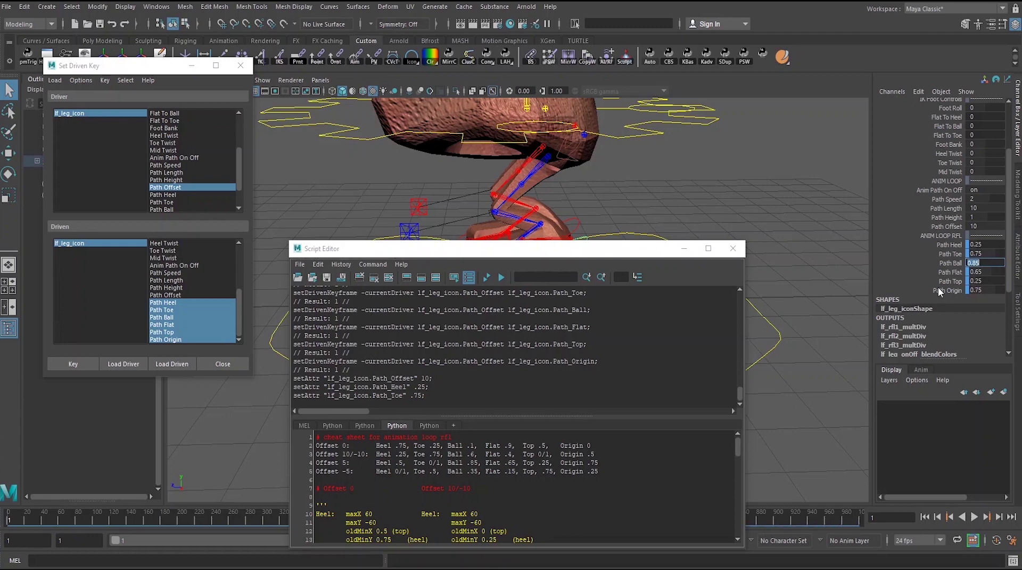
- Set Path Ball to 0.6, Path Flat to 0.4 and Path Top to 1
type(".6")
key("Tab")
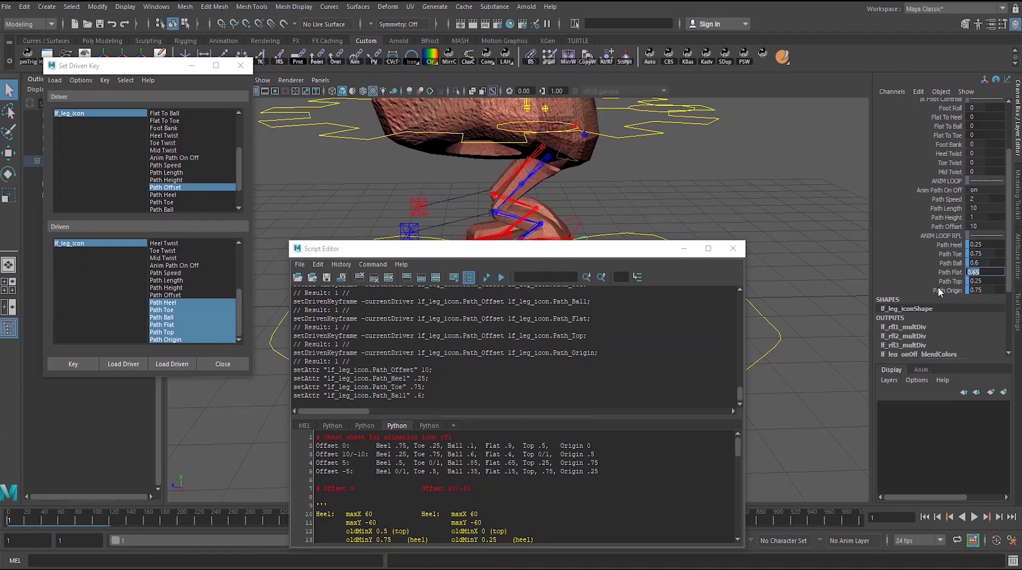
type(".4")
key("Tab")
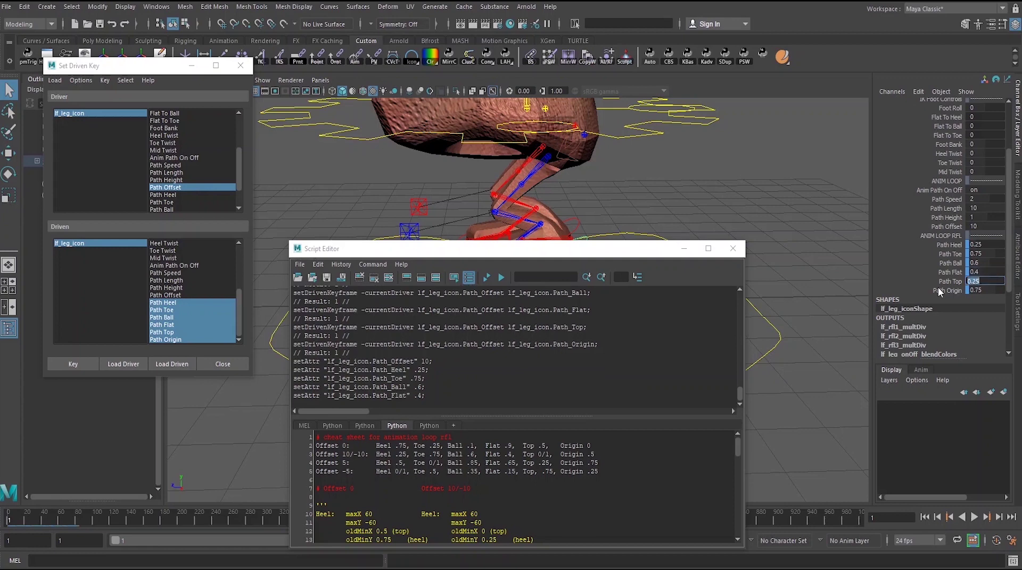
type("1")
key("Tab")
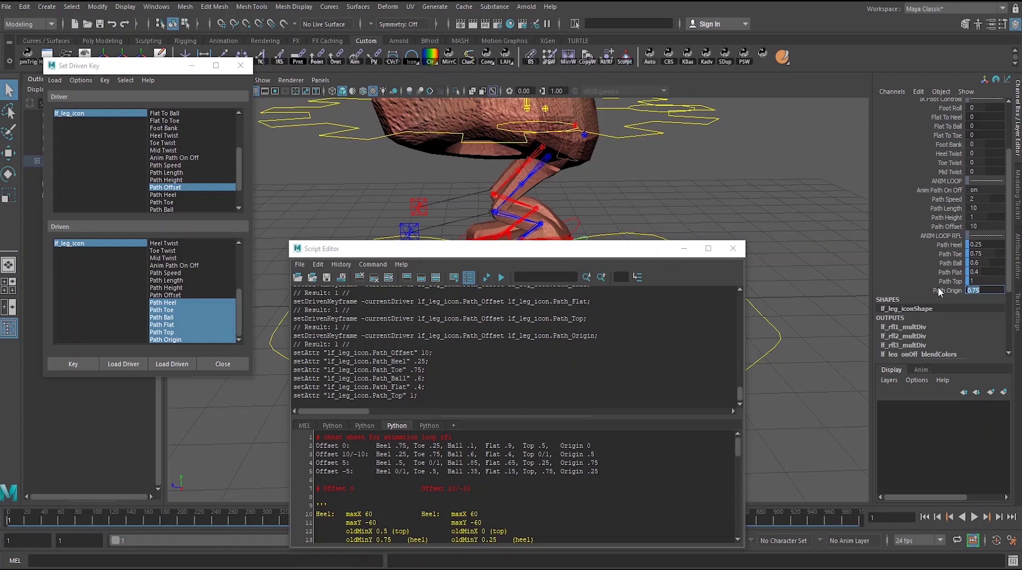
- Set Path Origin to 0.5 and key the six driven path attributes at Path Offset 10
type(".5")
key("Return")
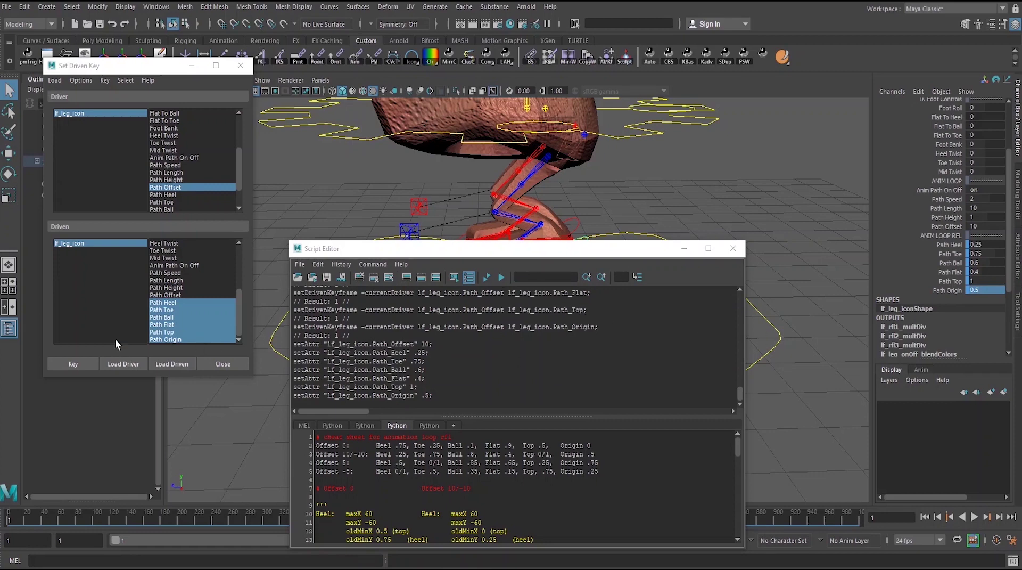
left_click(80, 364)
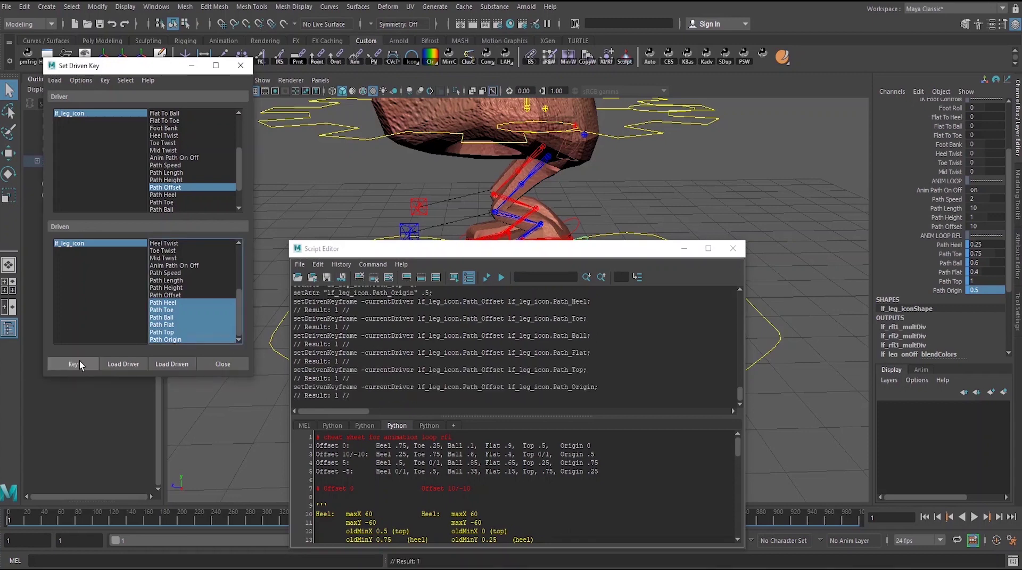
- Set Path Offset to -5, with Path Heel at 1 and Path Toe at 0.5
left_click(985, 228)
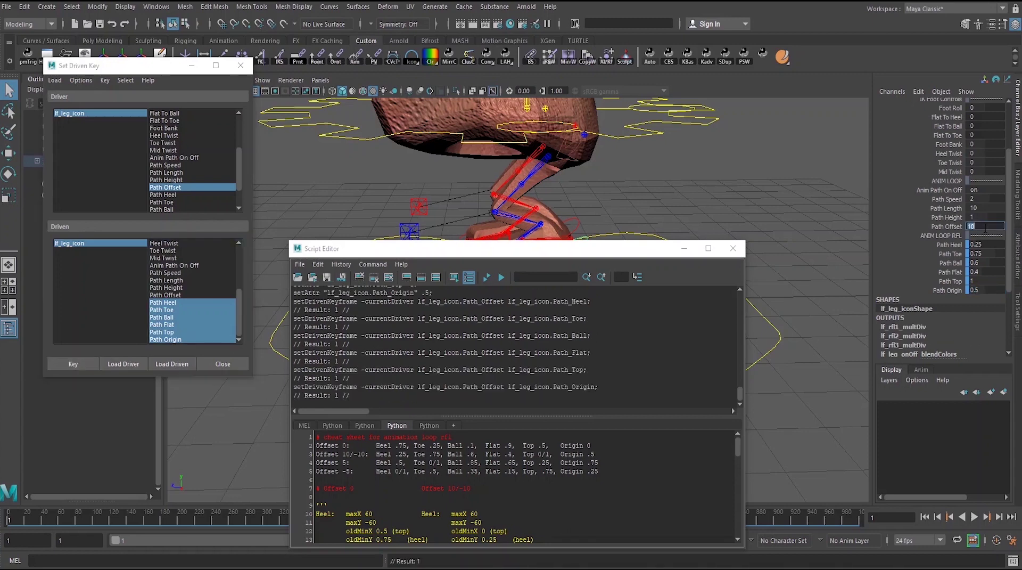
type("-5")
key("Return")
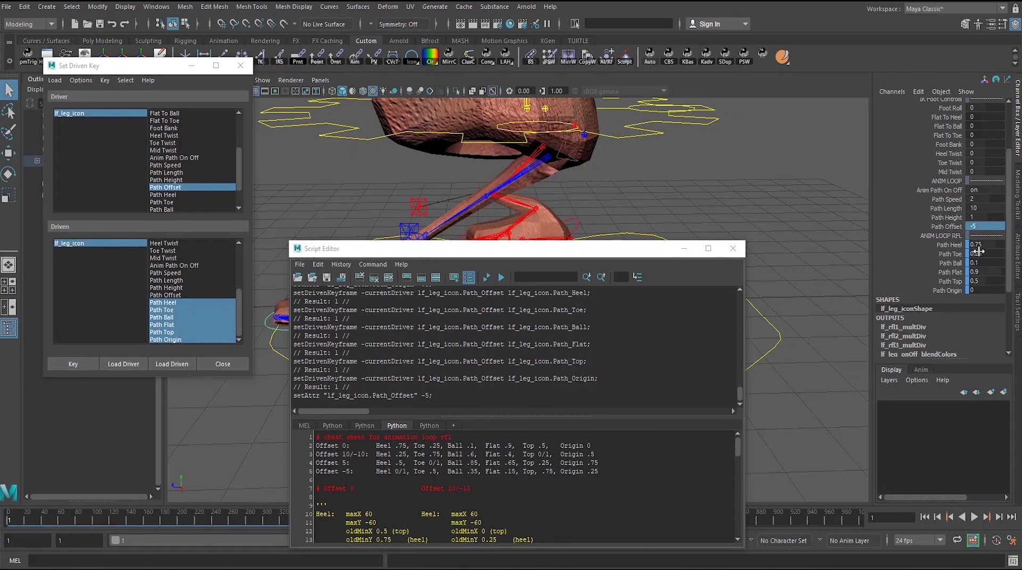
left_click(978, 245)
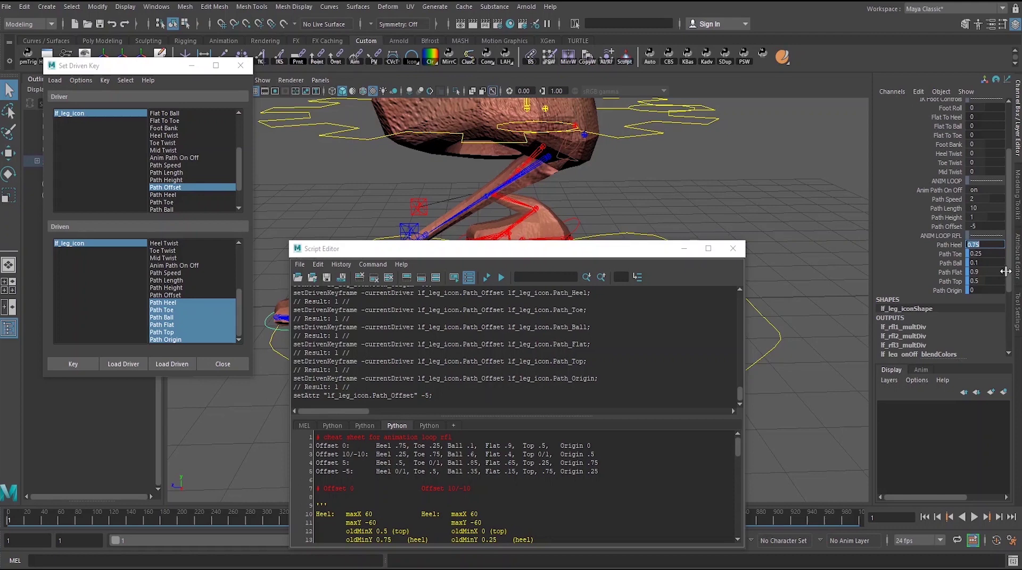
type("1")
key("Tab")
type(".5")
key("Tab")
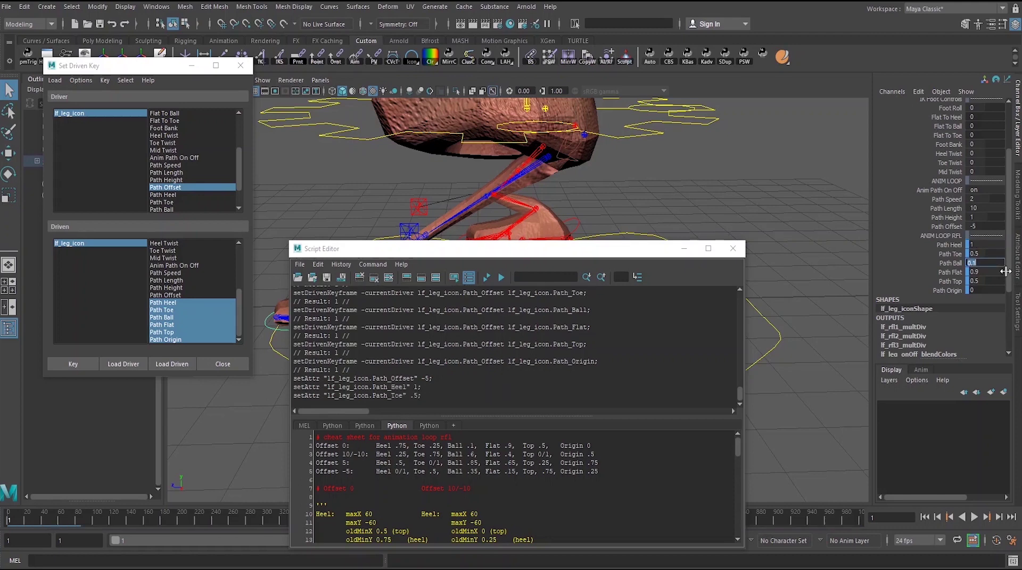
- Set Path Ball to 0.35, Path Flat to 0.15 and Path Top to 0.75
key("BackSpace")
type(".35")
key("Tab")
type(".15")
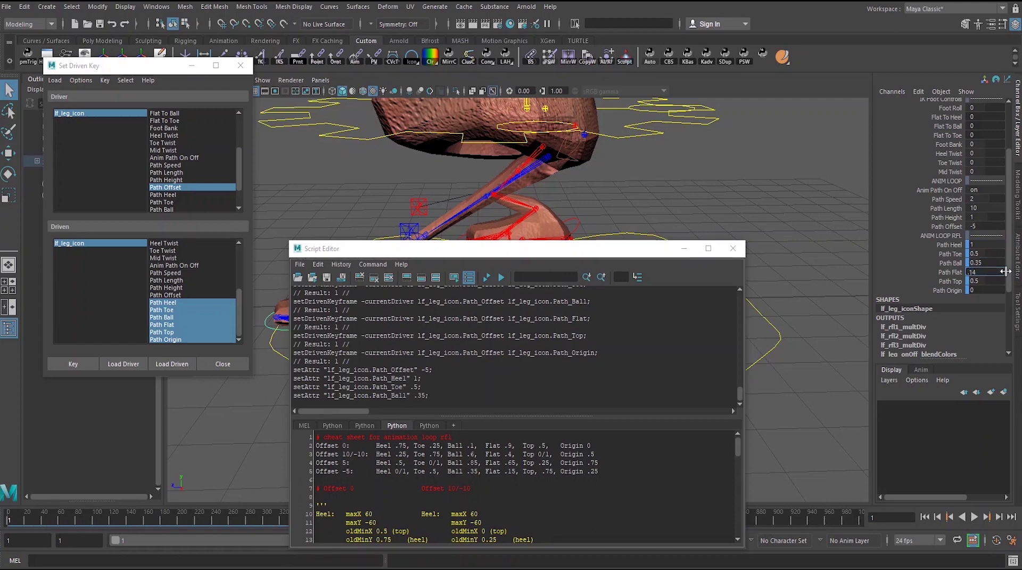
key("Tab")
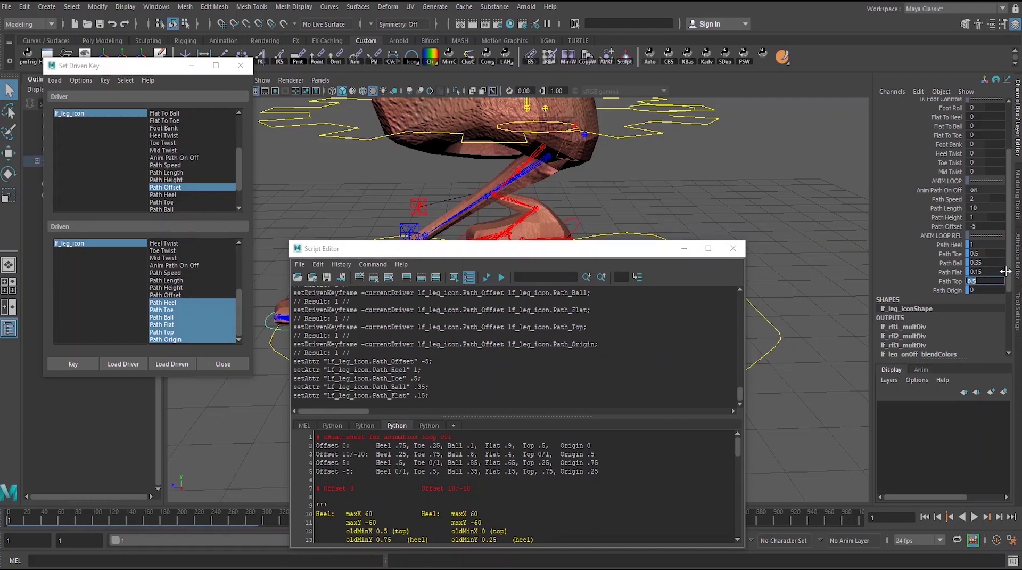
type(".75")
key("Tab")
- Set Path Origin to 0.25 and key the six driven path attributes at Path Offset -5
type(".25")
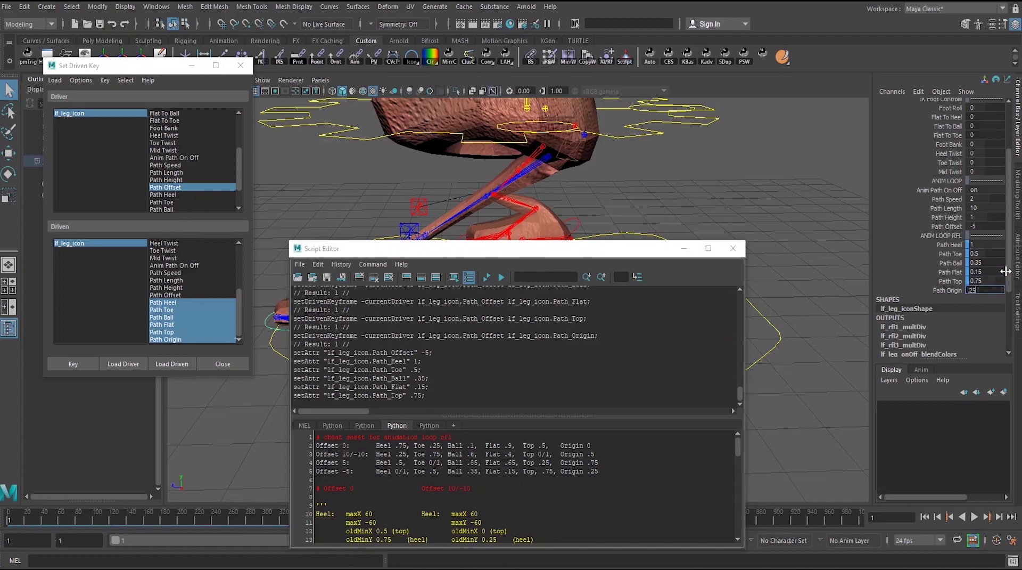
key("Return")
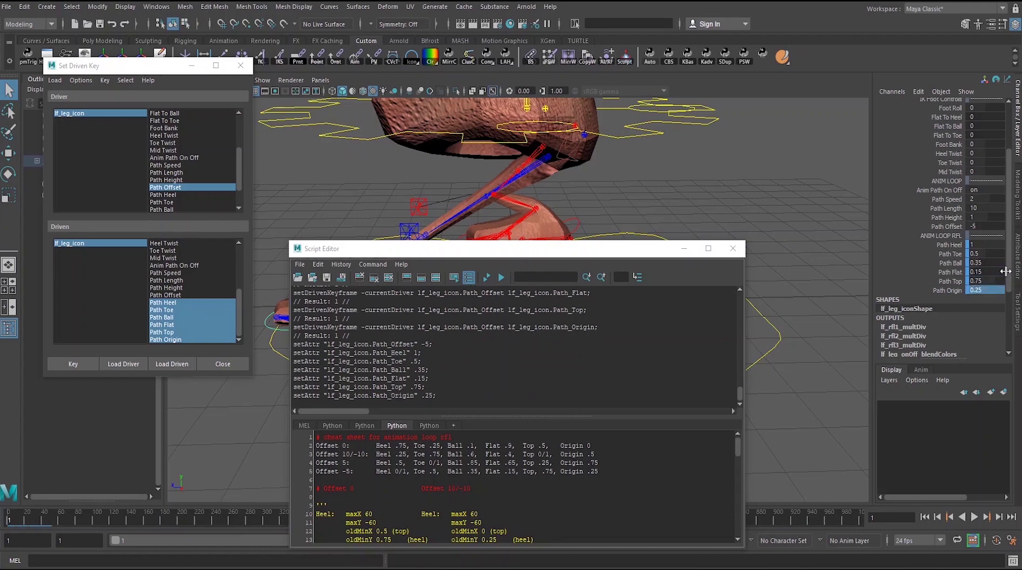
left_click(73, 364)
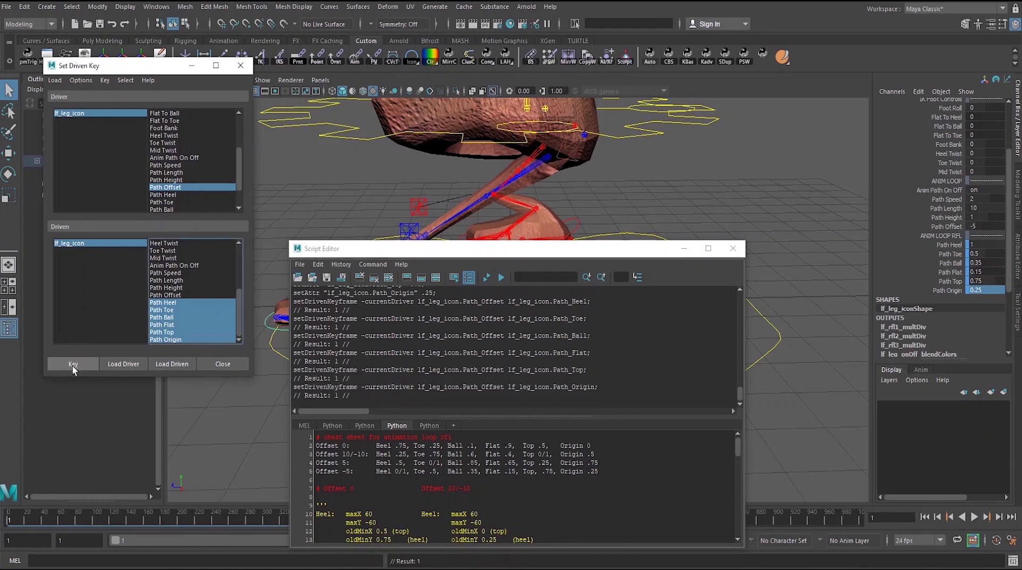
- Set the left foot control's Path Offset to -10 and Path Heel to 0.25
left_click(970, 226)
type("-10")
key("Return")
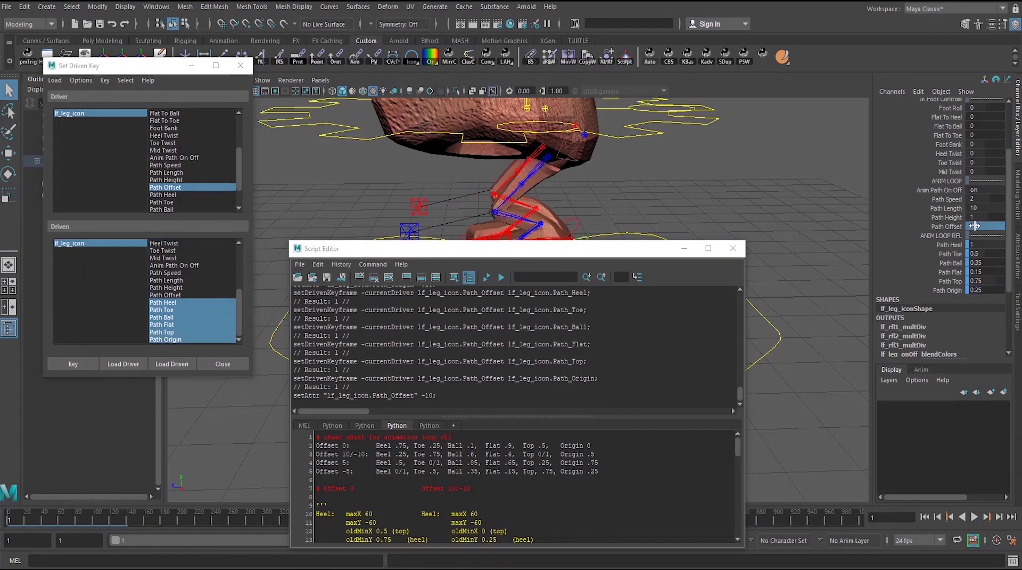
left_click(974, 243)
type("10")
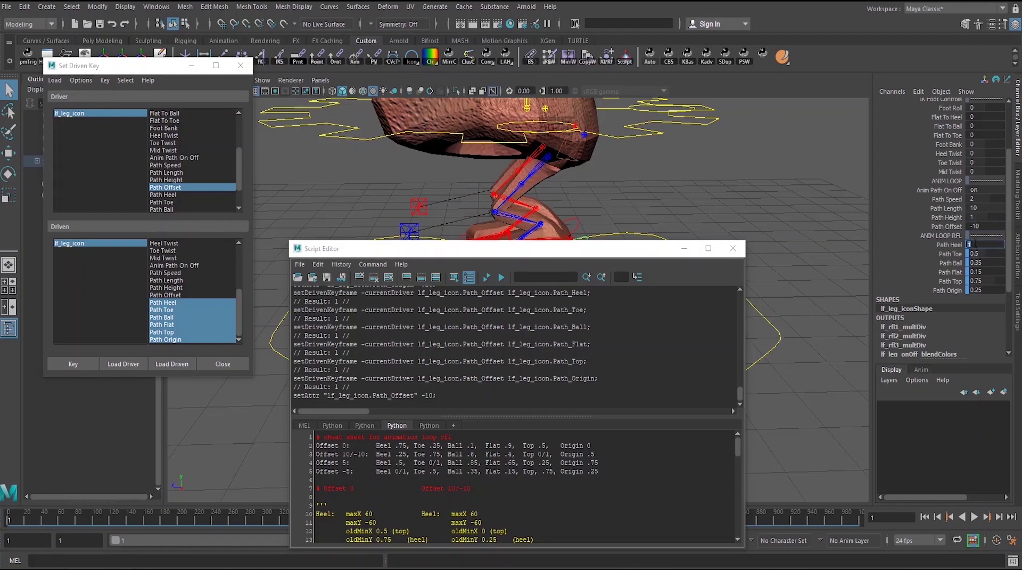
key("Tab")
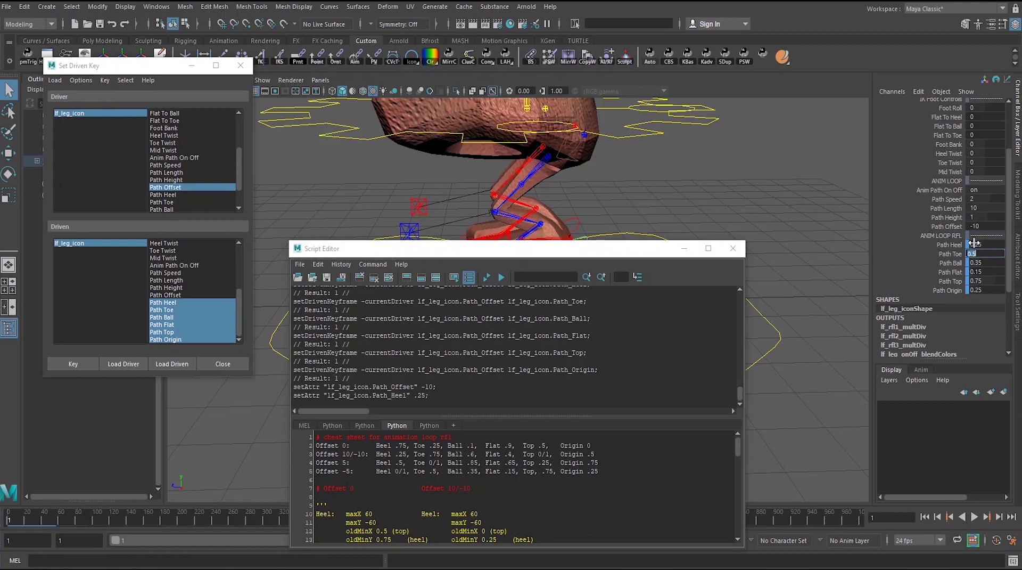
- Set Path Toe to 0.75, Path Ball to 0.6 and Path Flat to 0.4
type(".75")
key("Tab")
type(".6")
key("Tab")
type(".4")
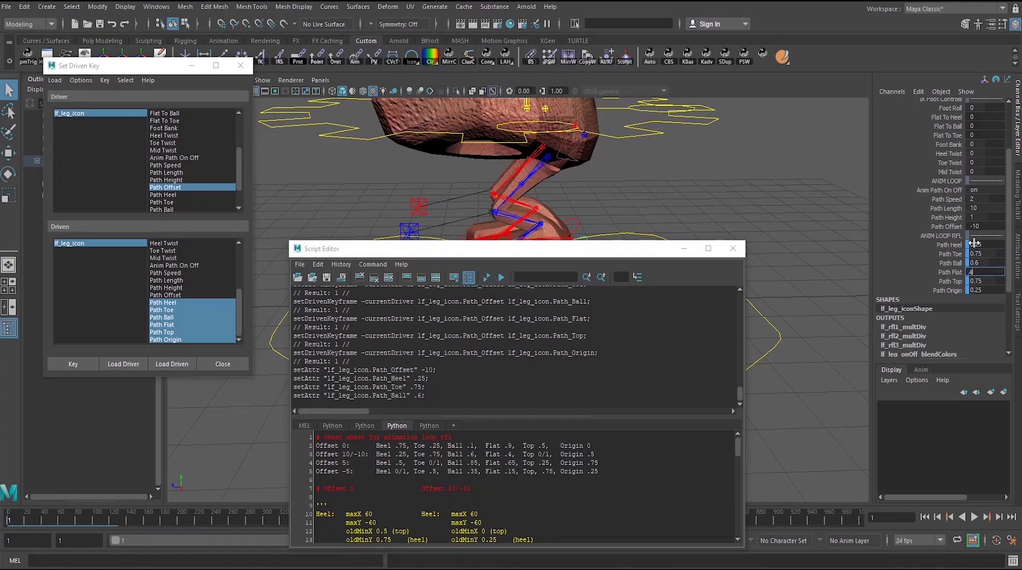
- Set Path Top to 1 and Path Origin to 0.5, and key the six driven path attributes at Path Offset -10
key("Tab")
type("1")
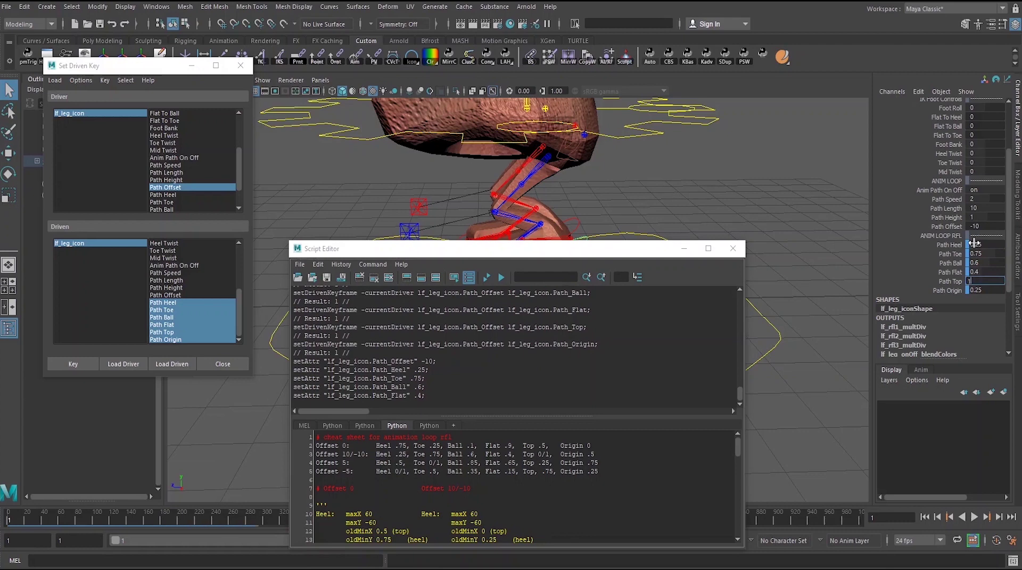
key("Tab")
type(".5")
key("Return")
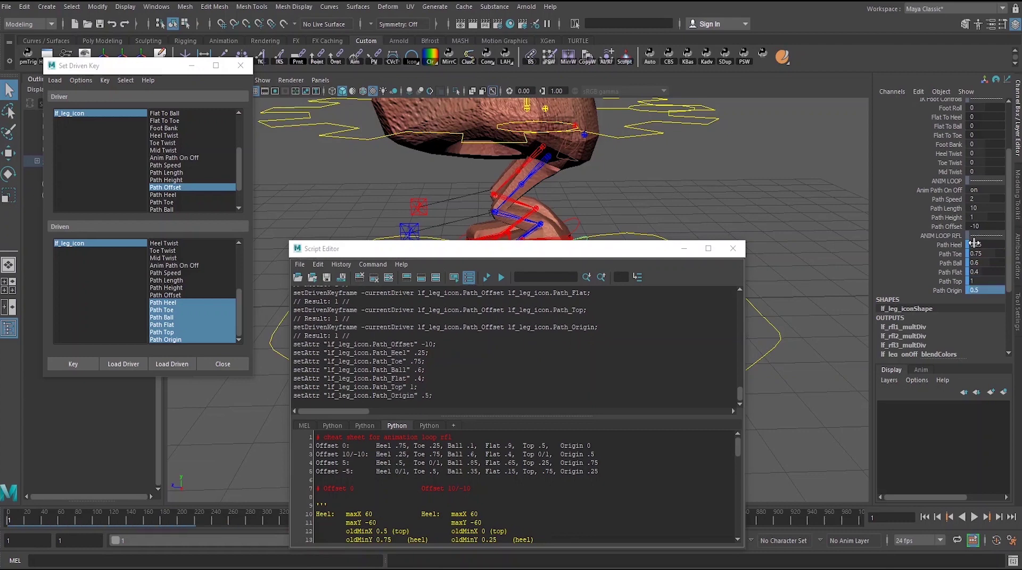
left_click(76, 367)
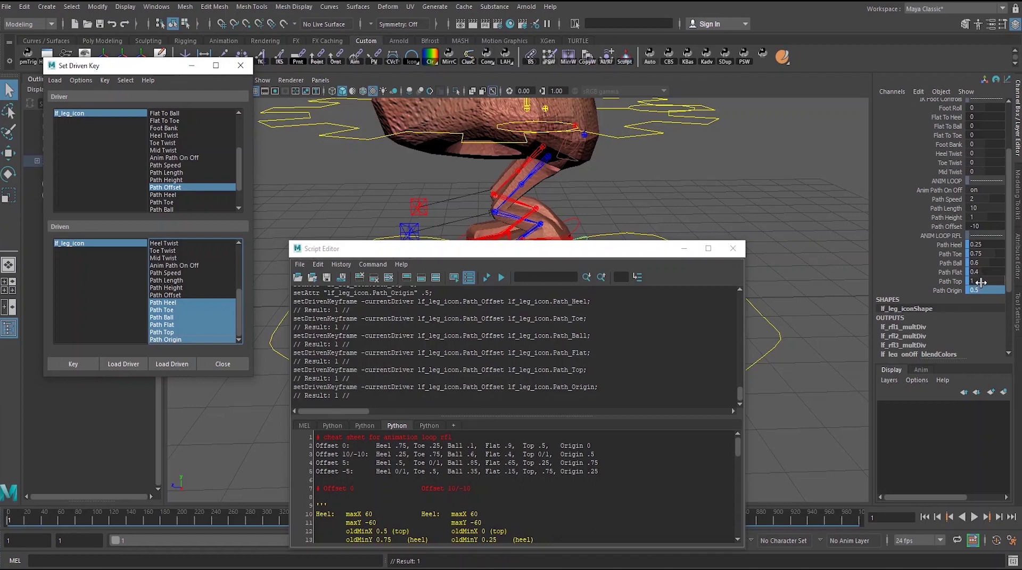
- Uncover the leg in the viewport and test the driven keys by setting Path Offset to 5
scroll(985, 277, "down", 2)
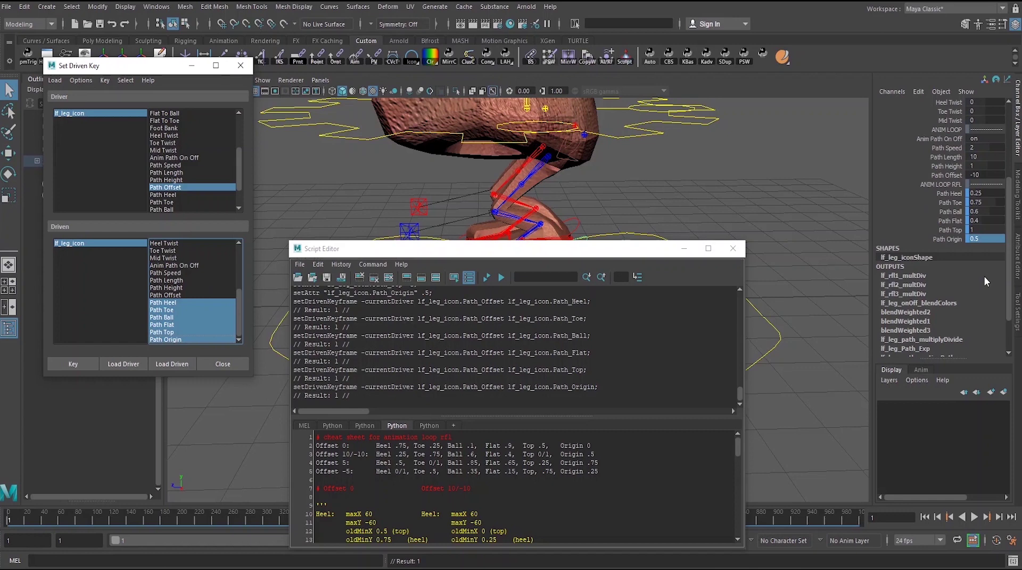
scroll(985, 281, "up", 1)
scroll(980, 273, "up", 2)
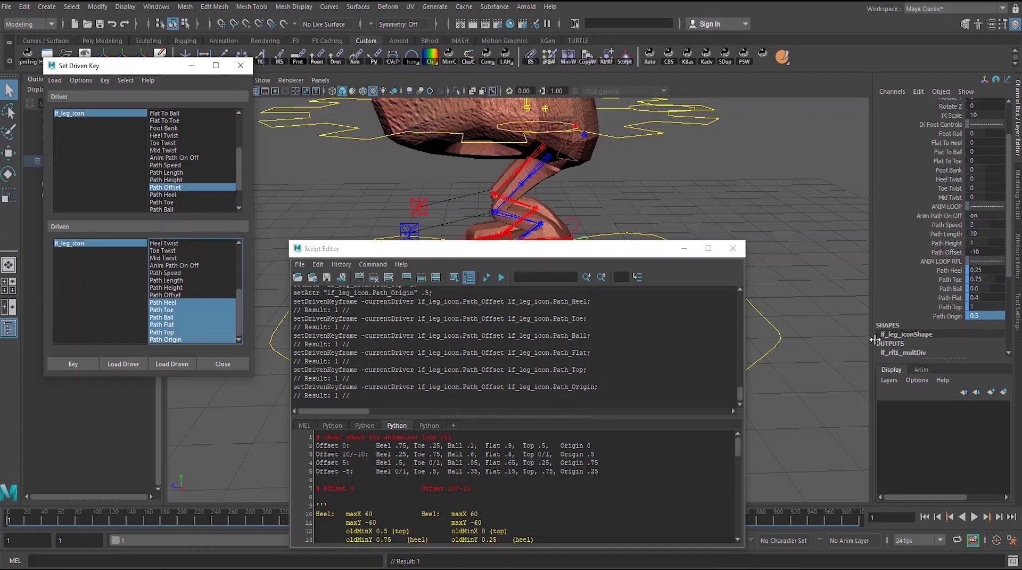
left_click_drag(639, 265, 645, 420)
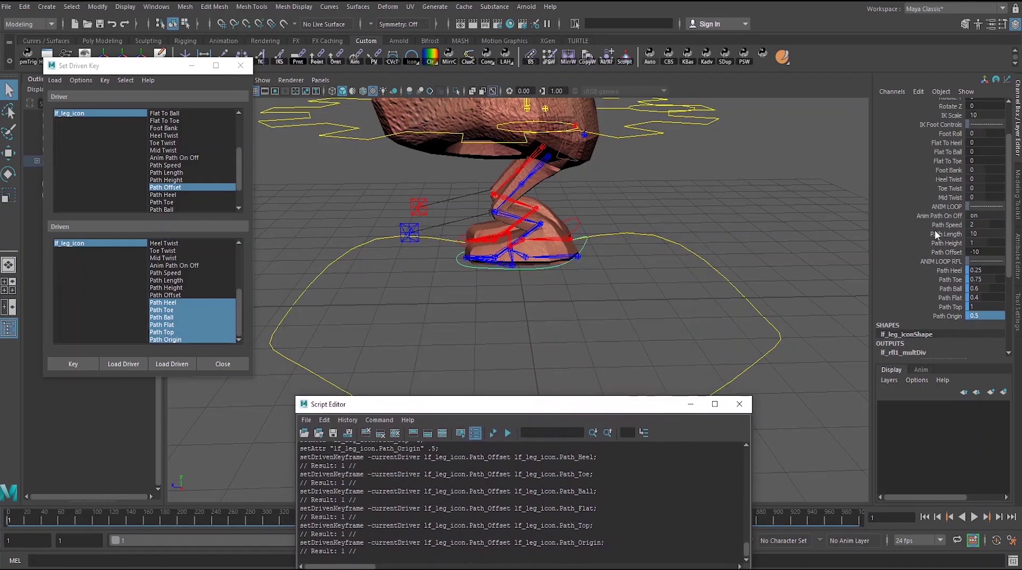
double_click(985, 252)
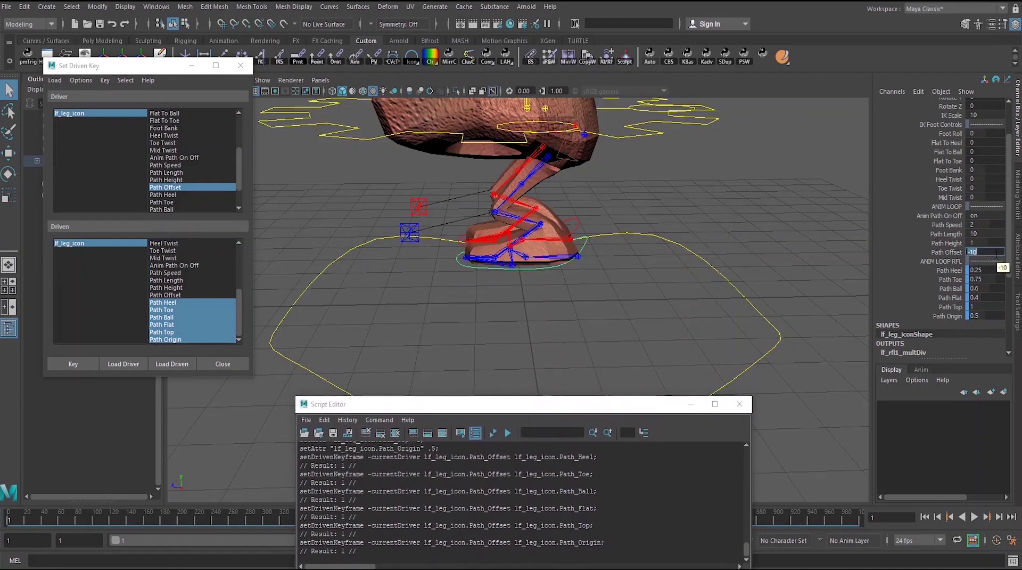
type("5")
key("Return")
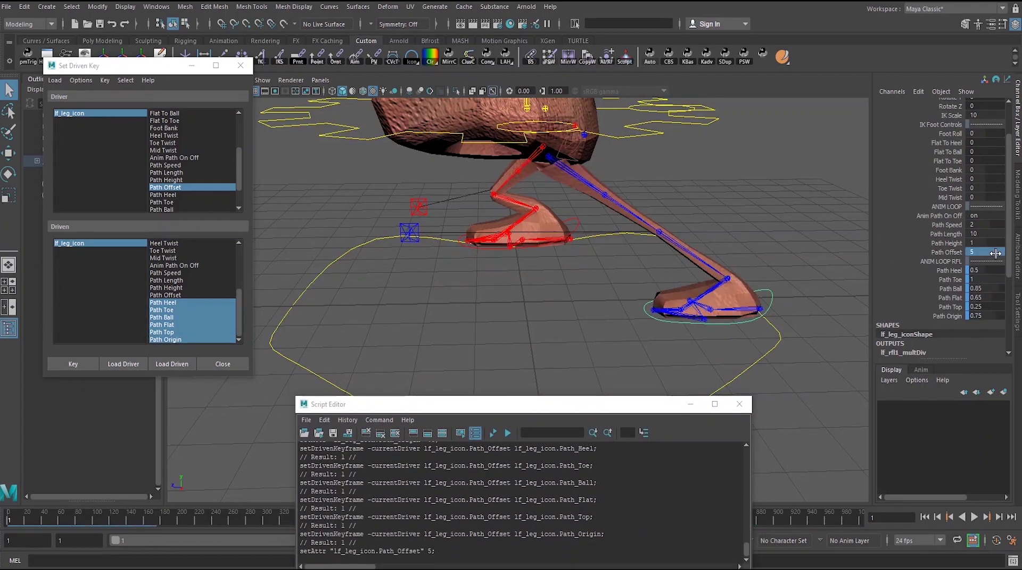
- Compare the driven path values with the cheat sheet at Path Offset 10 and at -5
left_click_drag(584, 410, 582, 263)
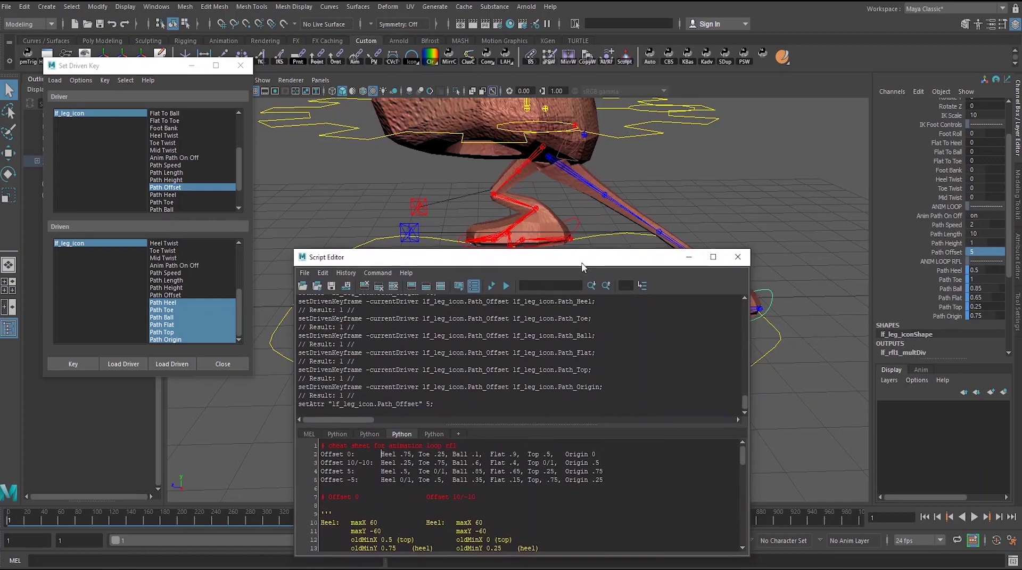
double_click(975, 253)
type("10")
key("Return")
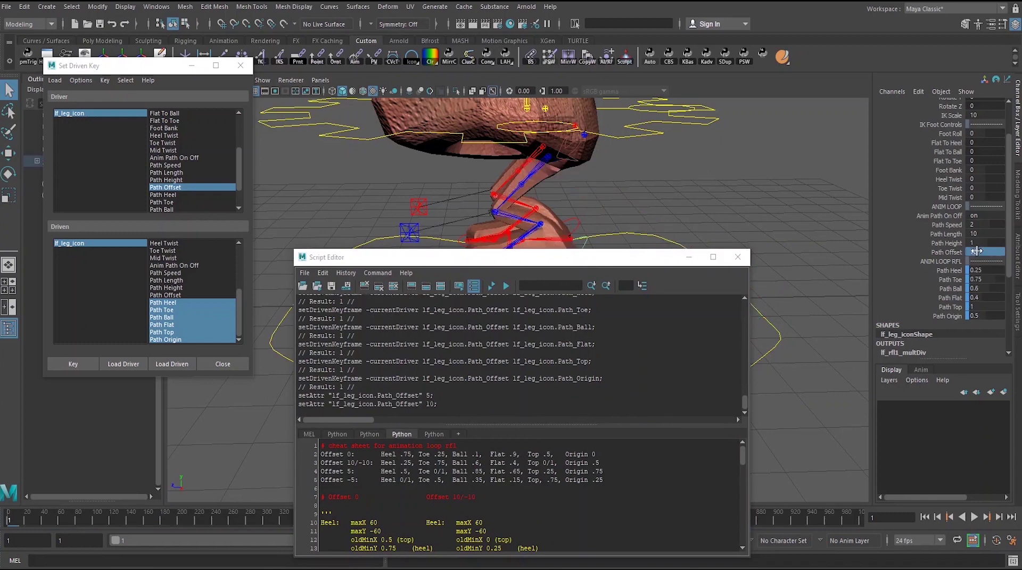
double_click(978, 251)
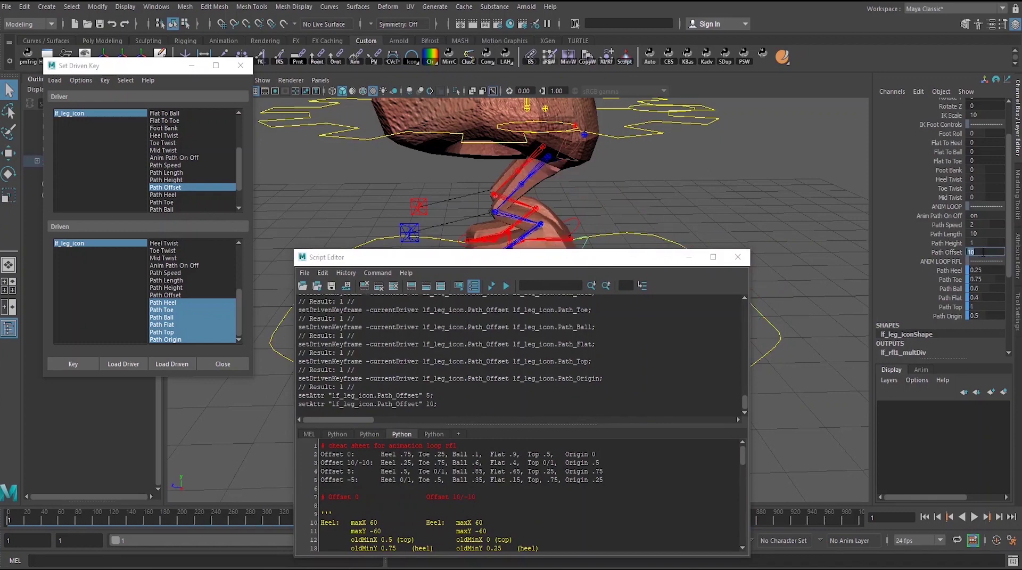
type("-5")
key("Return")
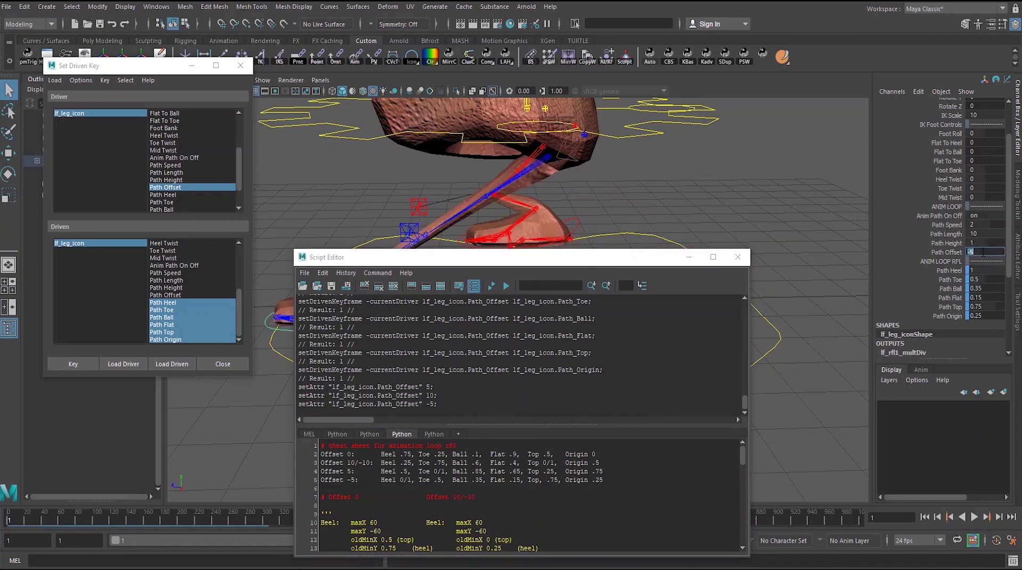
- Set Path Offset to 0 and close the Set Driven Key and Script Editor windows
type("0")
key("Return")
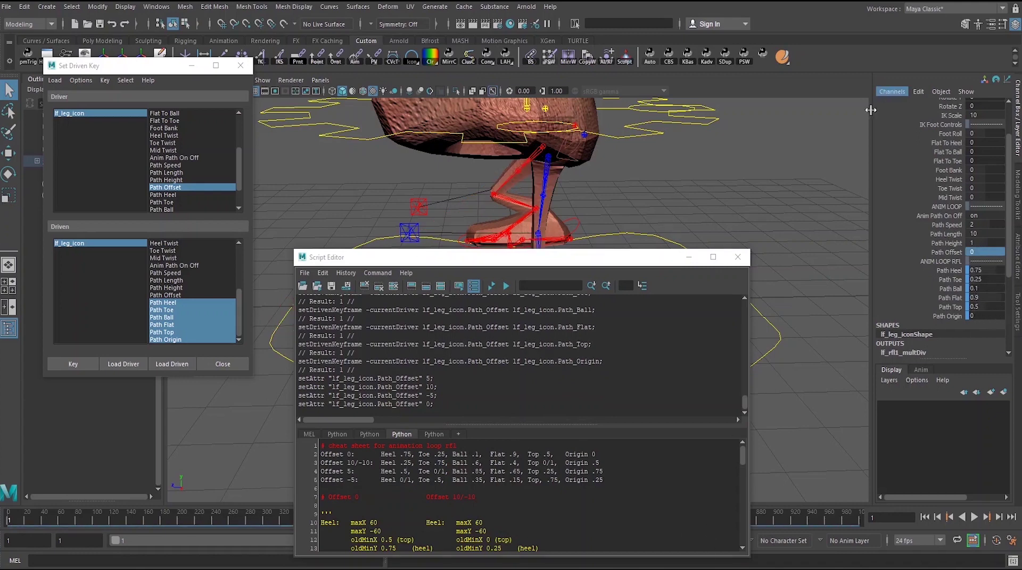
left_click(241, 65)
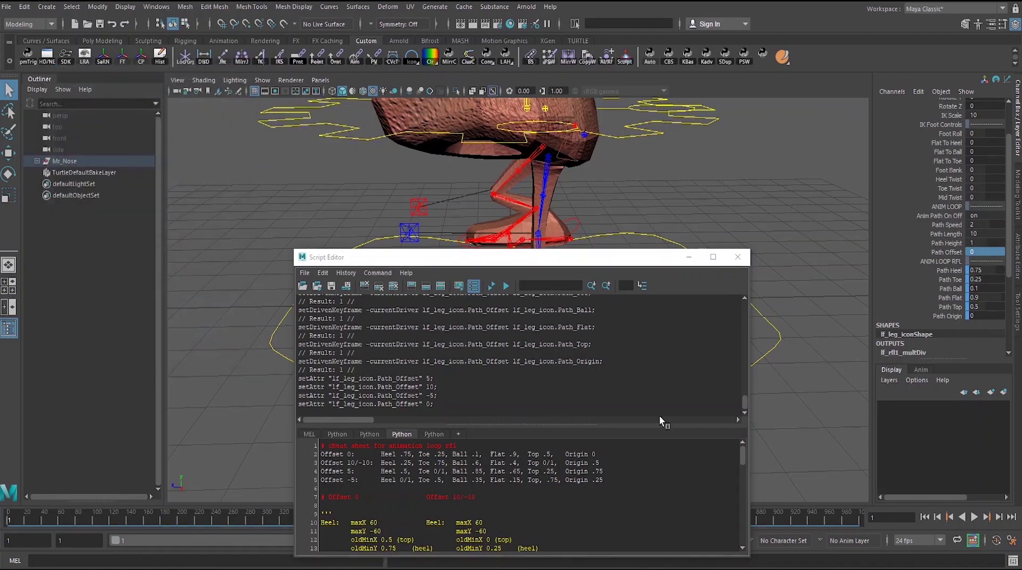
left_click_drag(602, 258, 621, 389)
left_click(757, 387)
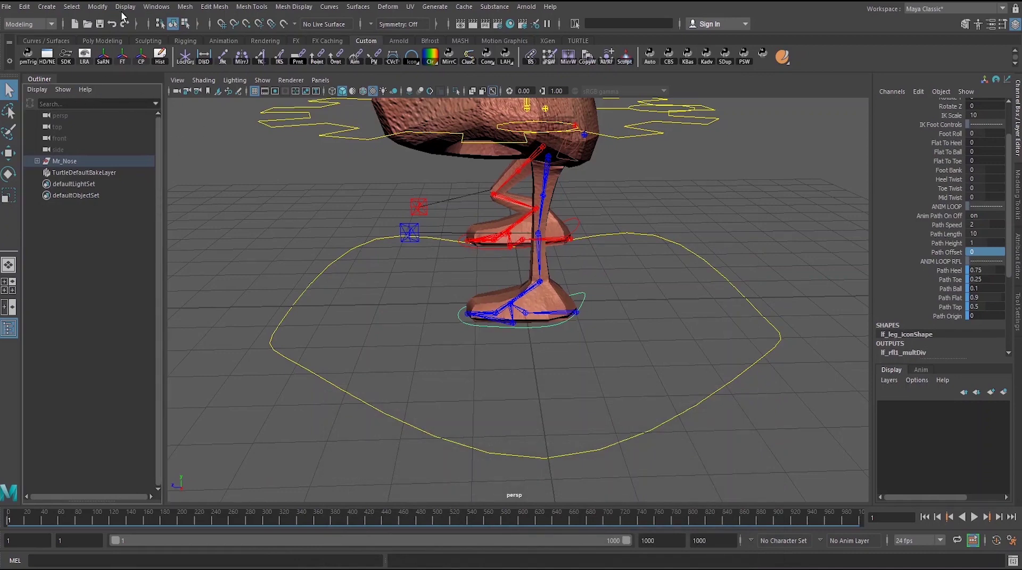
- Open the Node Editor, clear its existing graph and move the window off the left foot
left_click(156, 6)
left_click(198, 150)
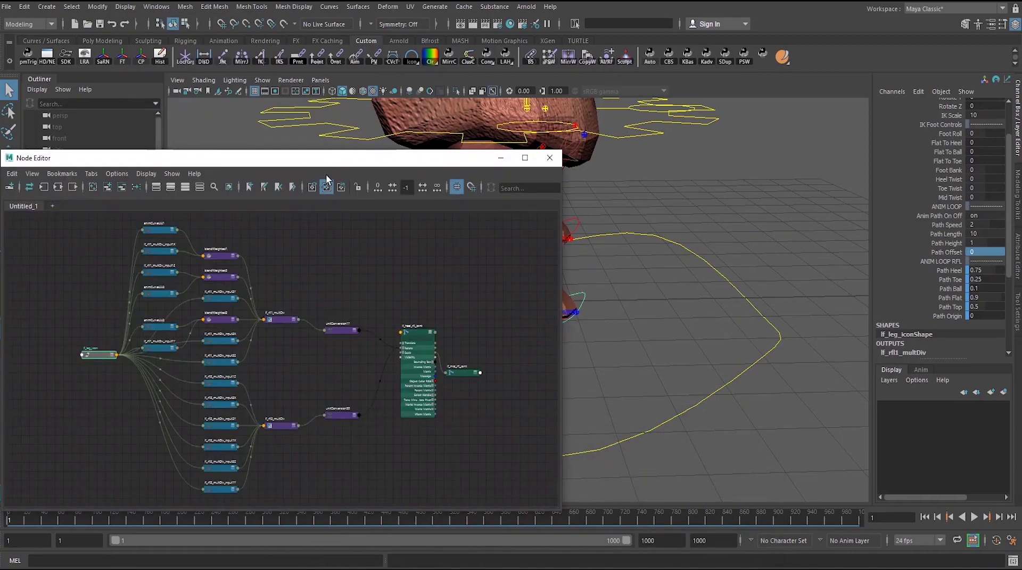
left_click(96, 187)
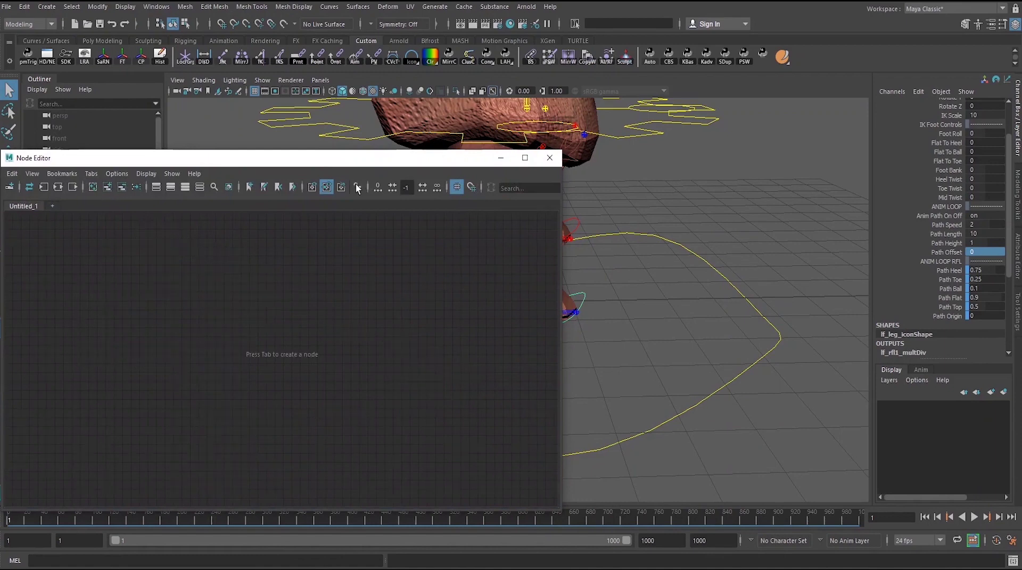
left_click_drag(365, 157, 346, 386)
- Select the left heel, toe end and ball reverse-foot joints and graph their input connections in the Node Editor
right_click_drag(537, 345, 634, 345, "alt")
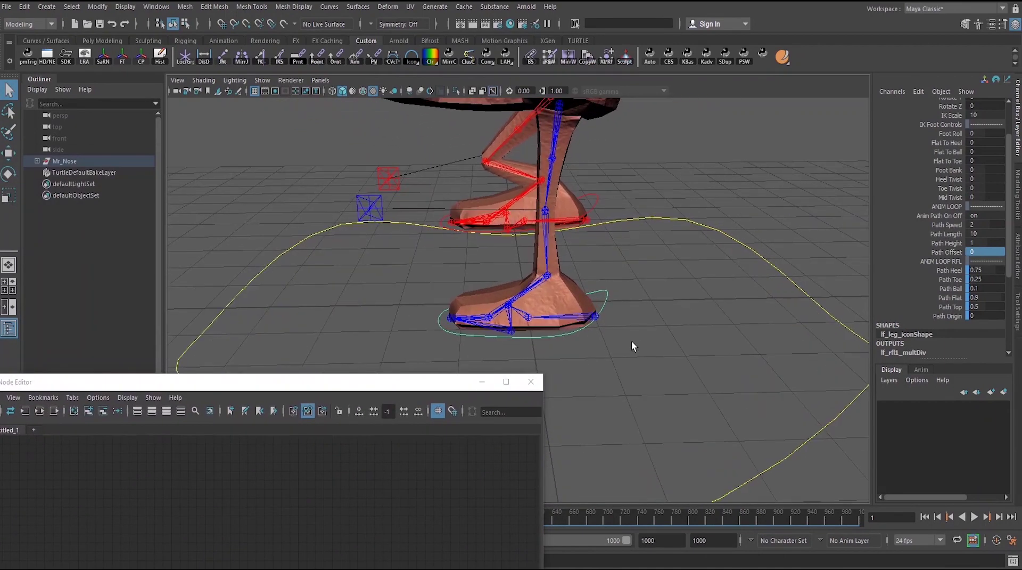
left_click(593, 317)
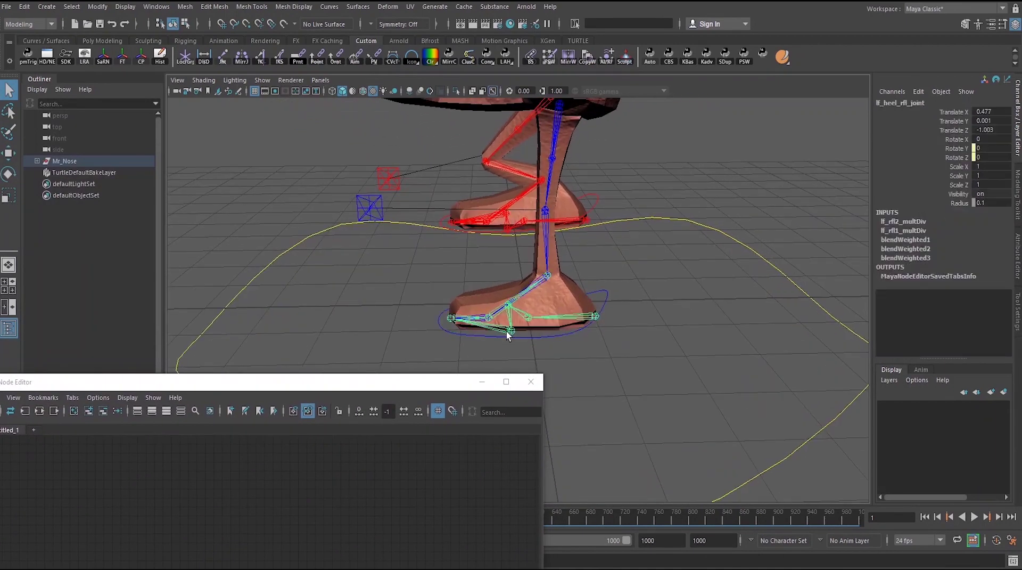
key("f")
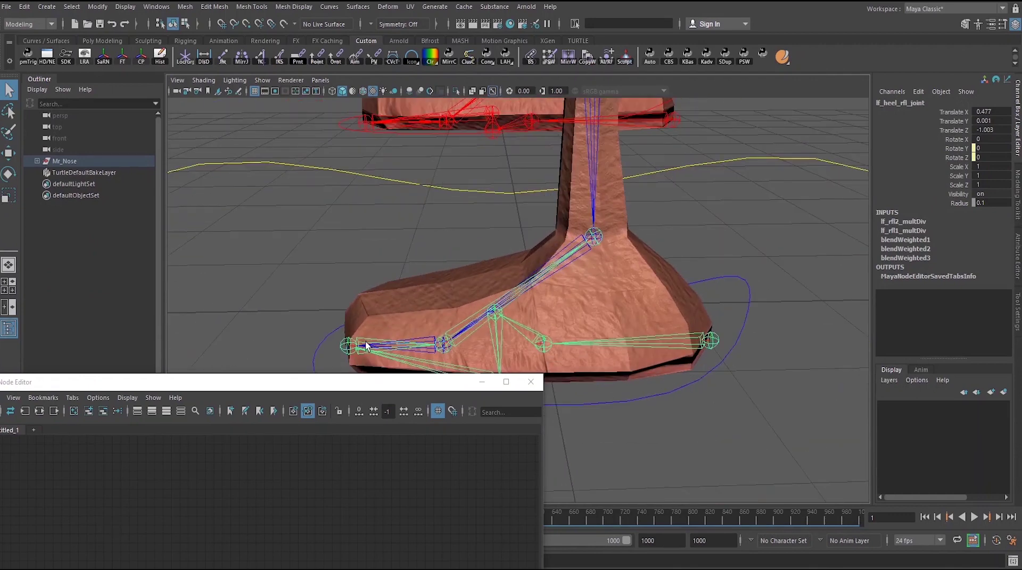
left_click(366, 344)
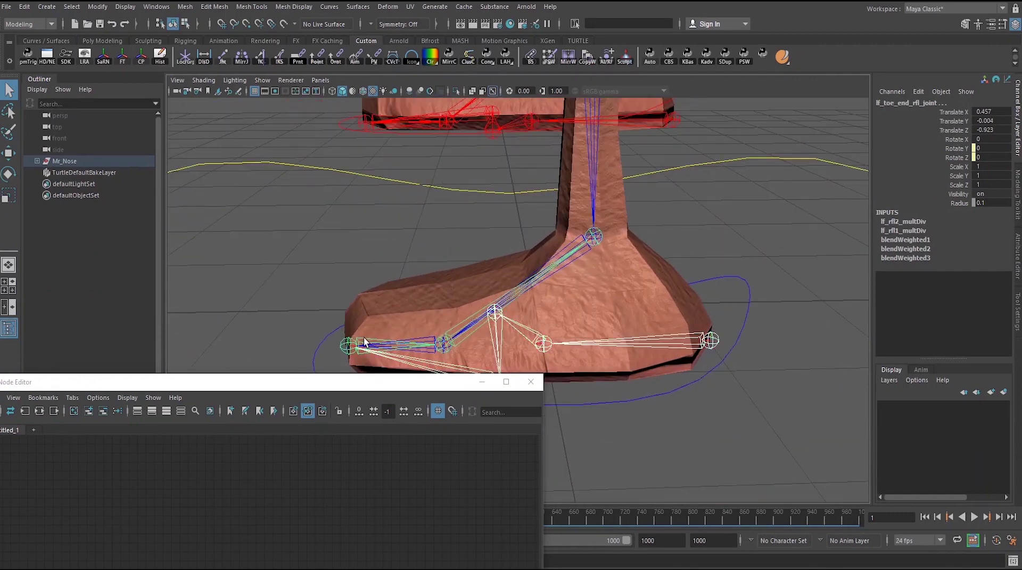
left_click(462, 343)
left_click_drag(458, 383, 639, 186)
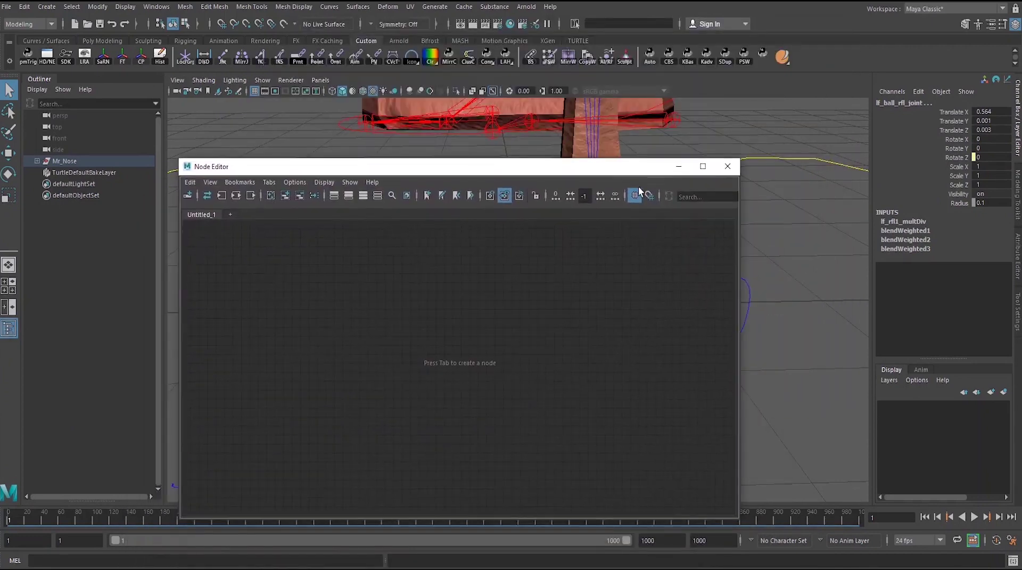
left_click(222, 196)
- Move the lf_toe_end_rfl_joint node clear of the unit conversion nodes in the graph
middle_click_drag(538, 426, 424, 391, "alt")
left_click_drag(483, 318, 587, 311)
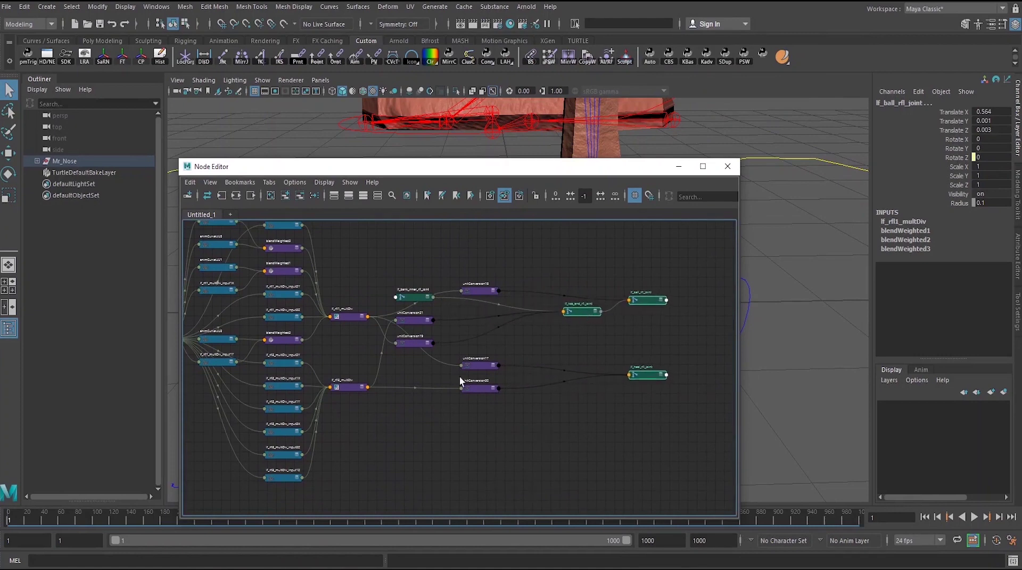
key("a")
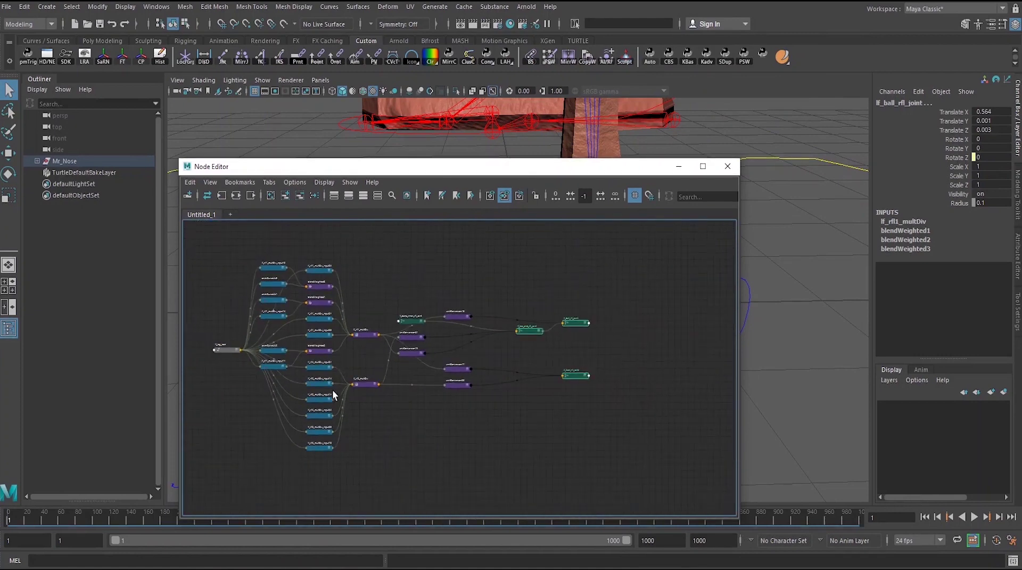
scroll(381, 394, "up", 5)
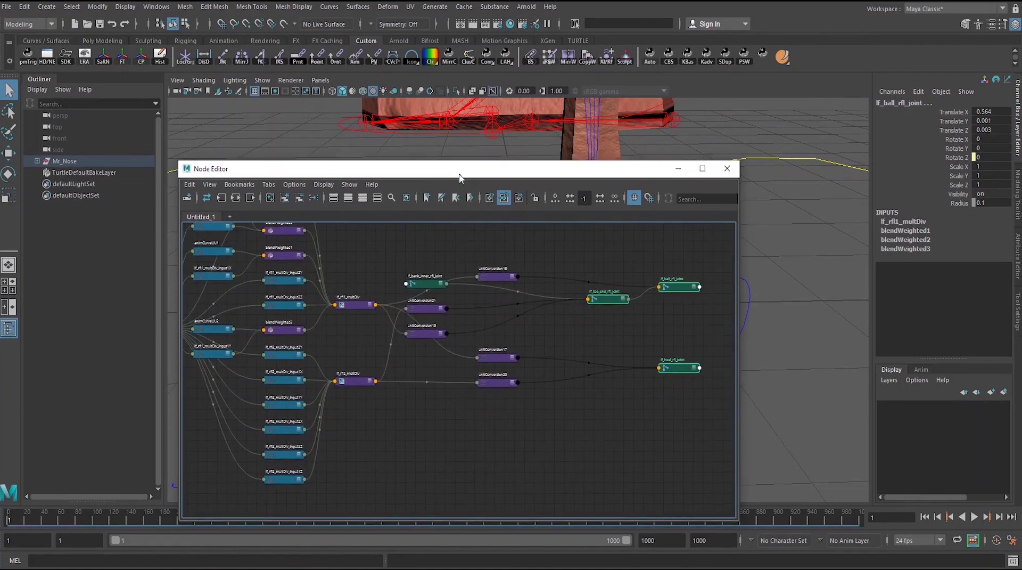
- Select the left foot control to review its foot roll and path attributes, and bring the node graph back over the viewport
left_click_drag(464, 166, 465, 425)
left_click_drag(742, 290, 765, 297)
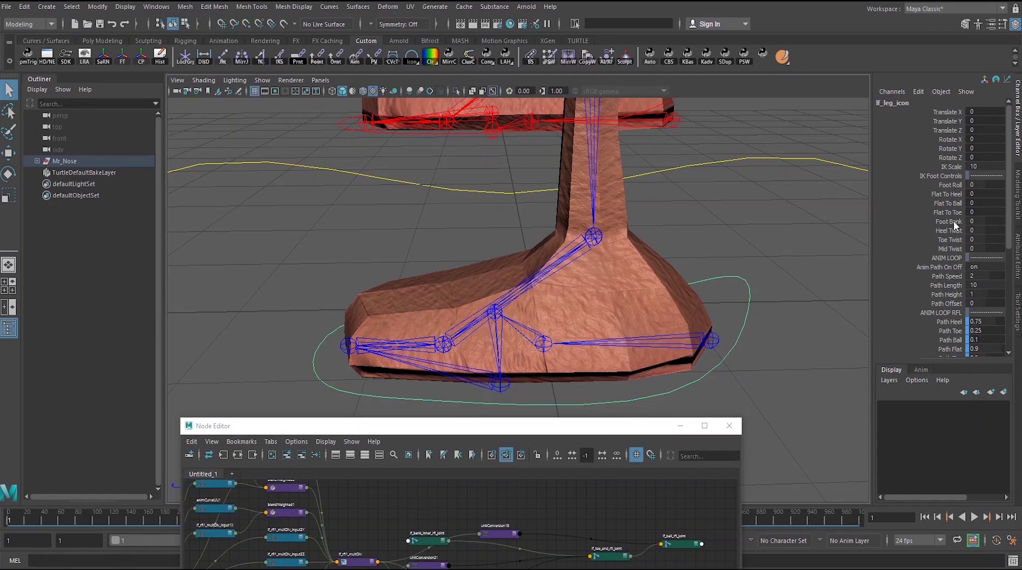
left_click_drag(651, 430, 670, 153)
- Select the lf_rfl1_multDiv and lf_rfl2_multDiv nodes and reposition them between their input curves and the unit conversion nodes
left_click_drag(387, 429, 392, 218)
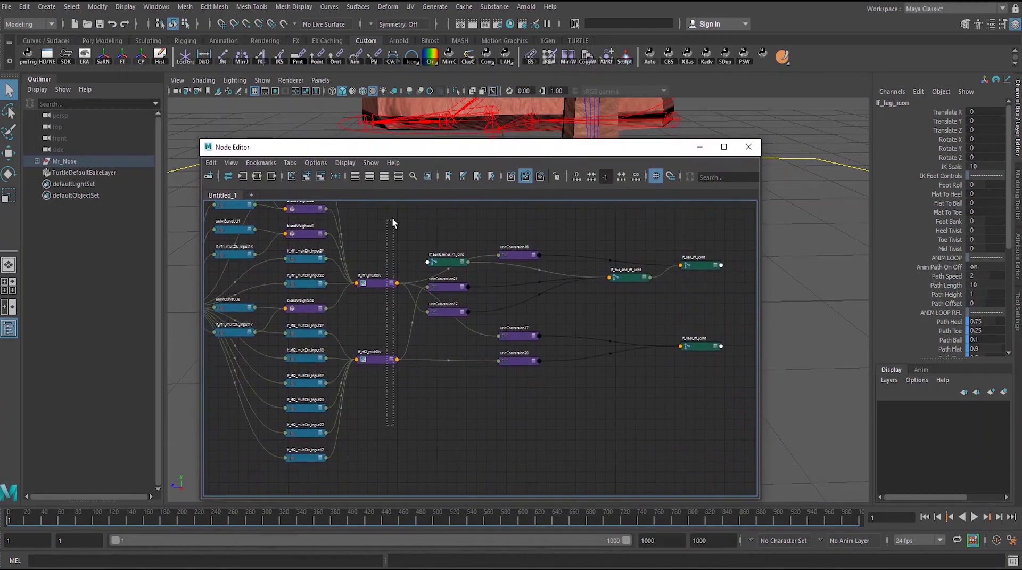
left_click_drag(382, 283, 402, 382)
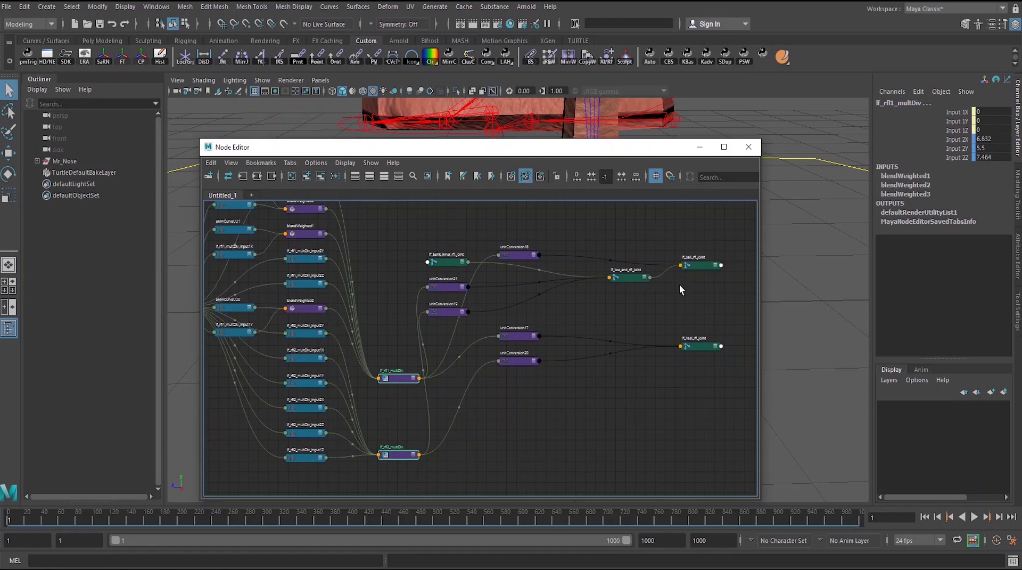
key("a")
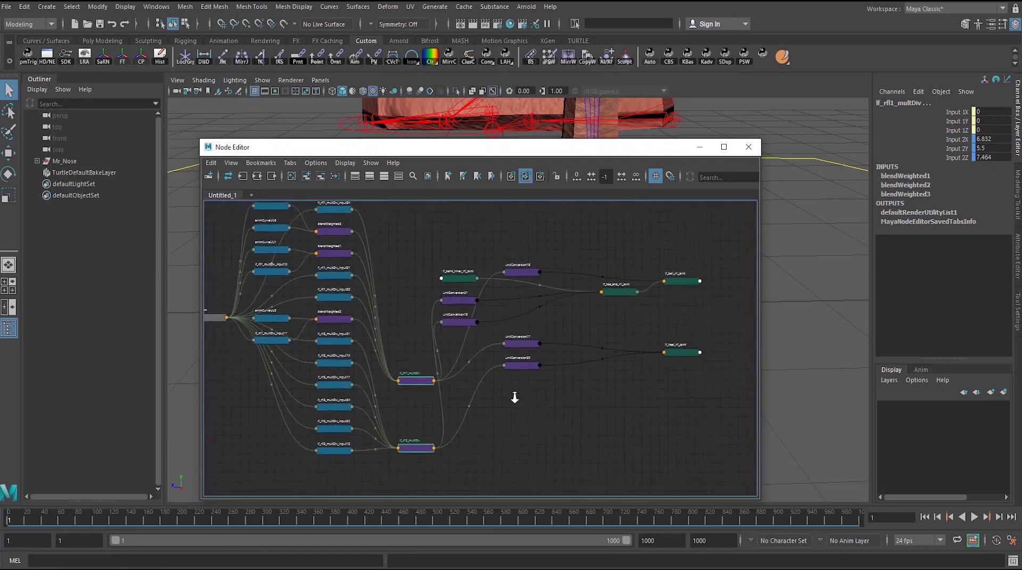
left_click_drag(457, 393, 444, 326)
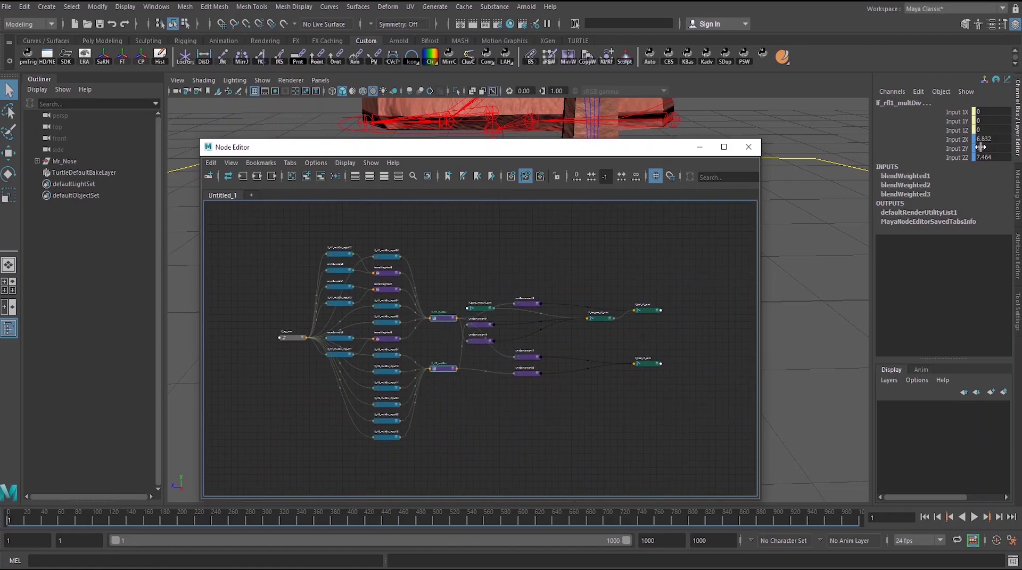
scroll(481, 408, "up", 5)
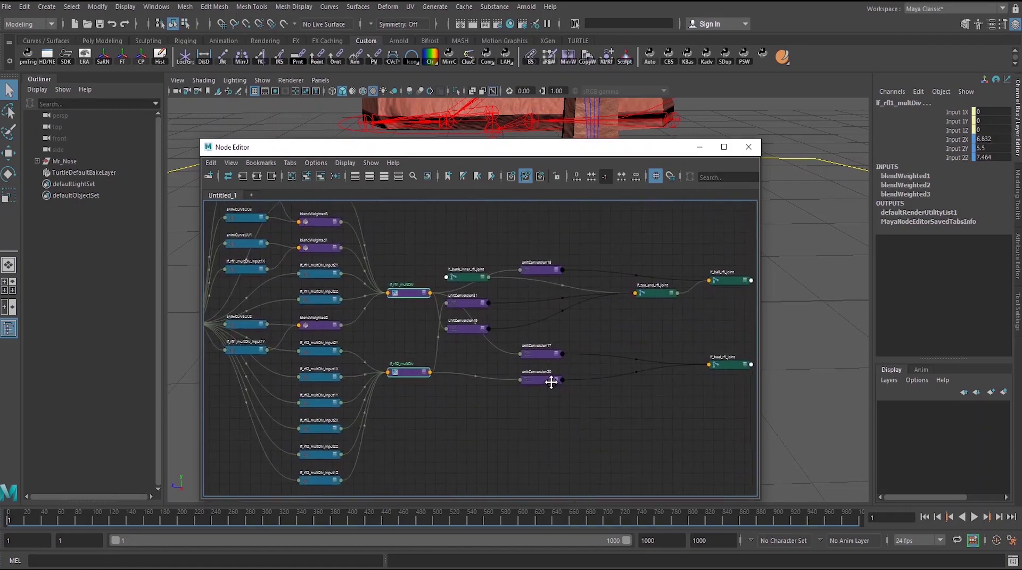
- Line up the unit conversion nodes just before the reverse-foot joints, and move the lf_bank_inner_rfl_joint node above them
left_click_drag(458, 333, 574, 320)
left_click_drag(458, 354, 606, 378)
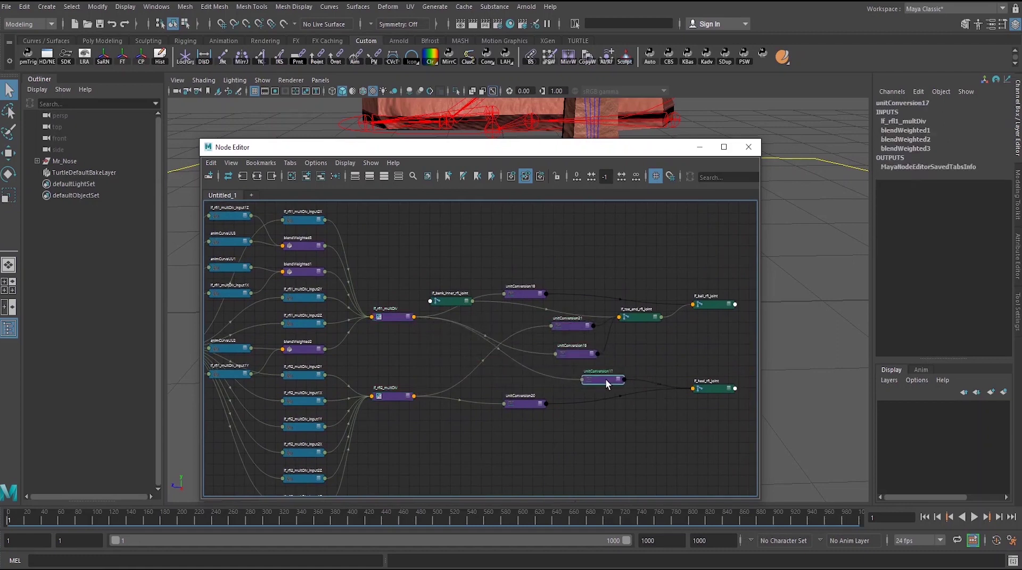
left_click_drag(533, 402, 595, 407)
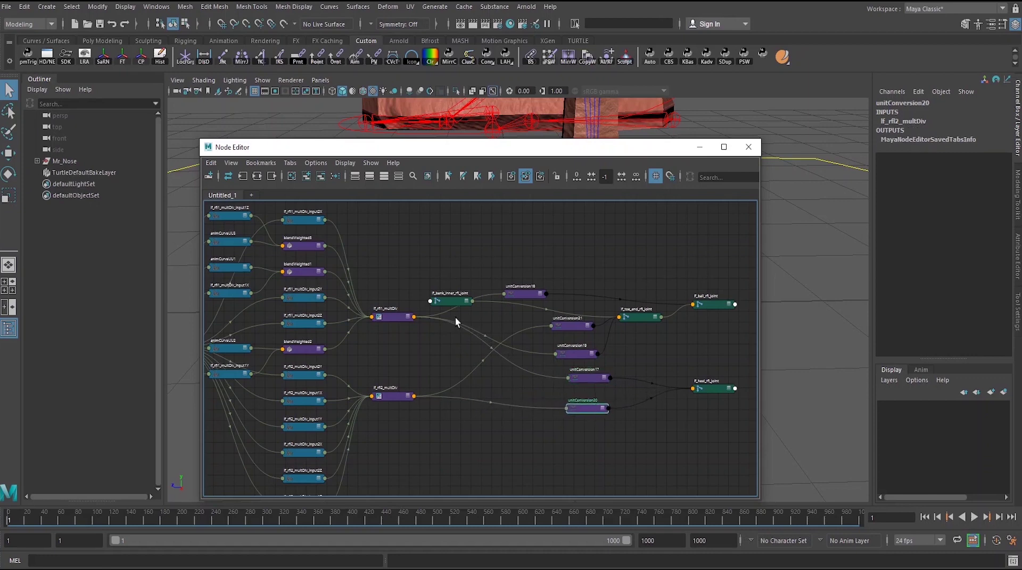
left_click_drag(450, 306, 581, 240)
scroll(624, 349, "down", 2)
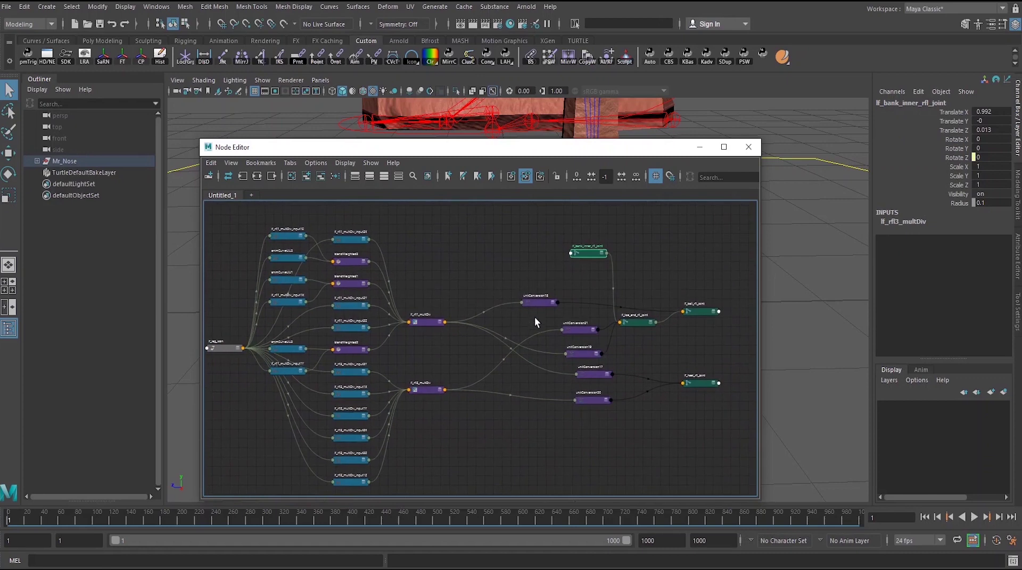
left_click(539, 303)
left_click_drag(540, 304, 573, 298)
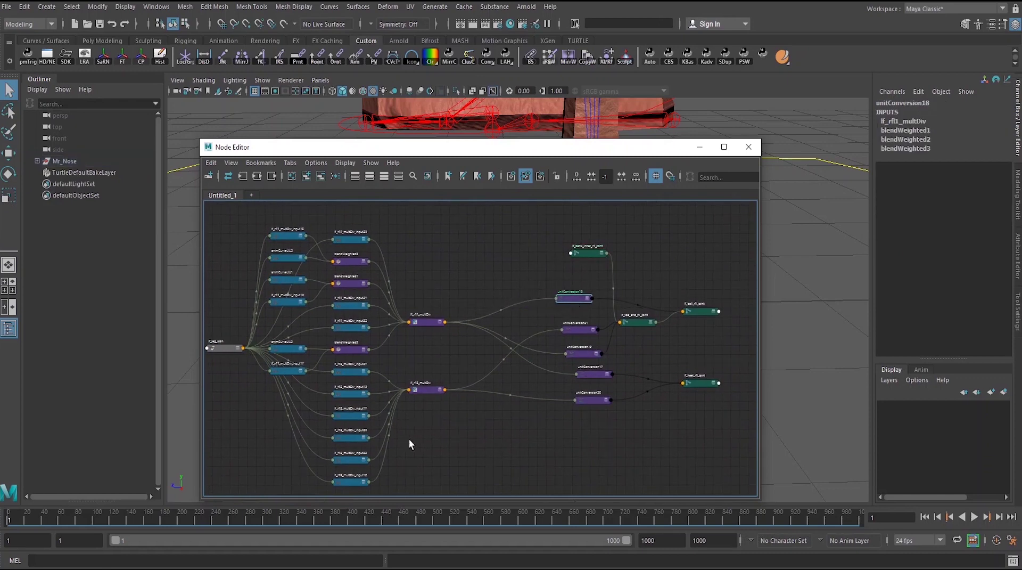
- Move the lf_rfl2_multDiv node up to sit directly below lf_rfl1_multDiv
scroll(409, 439, "down", 1)
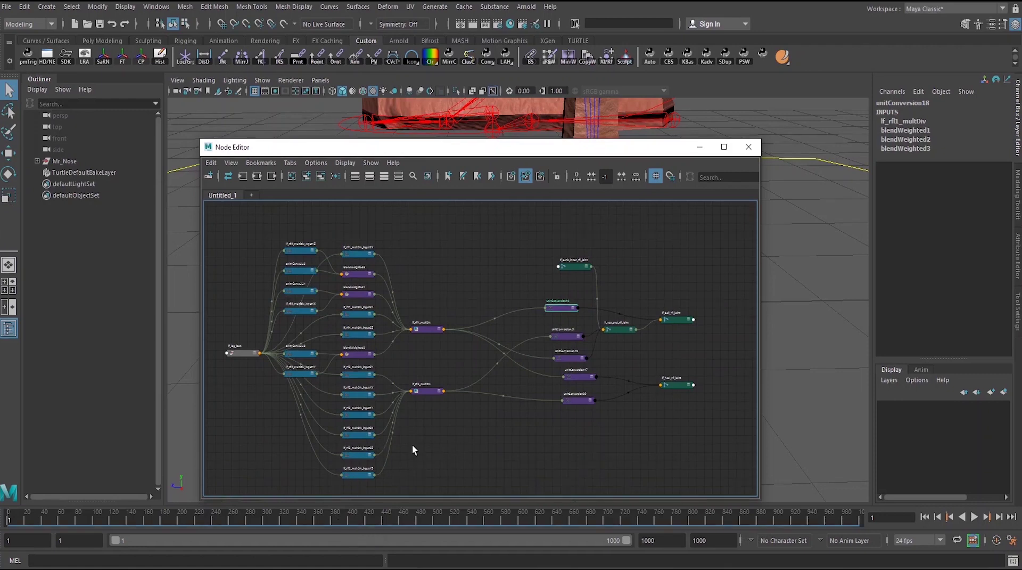
middle_click_drag(558, 394, 506, 368, "alt")
scroll(513, 369, "up", 3)
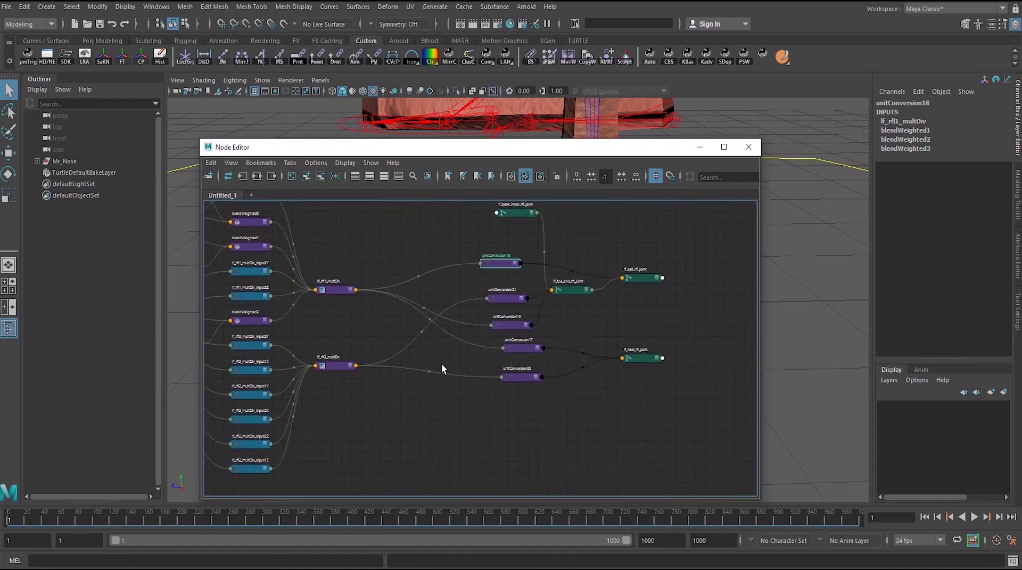
scroll(426, 364, "down", 2)
middle_click_drag(415, 367, 420, 385, "alt")
left_click_drag(419, 376, 419, 344)
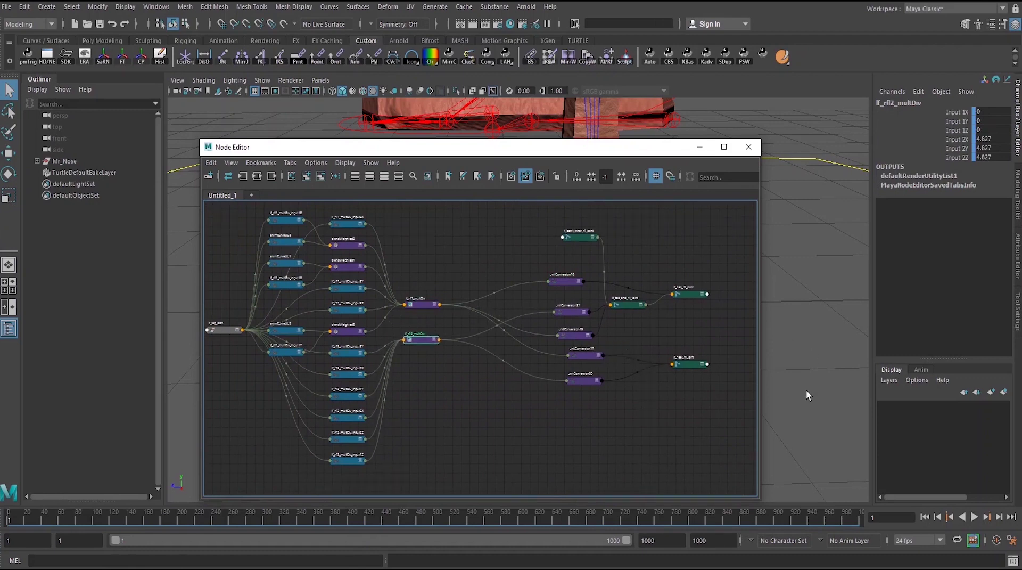
- Remove the animation curve and blendWeighted nodes between lf_leg_icon and the multDiv nodes from the graph
scroll(402, 381, "down", 4)
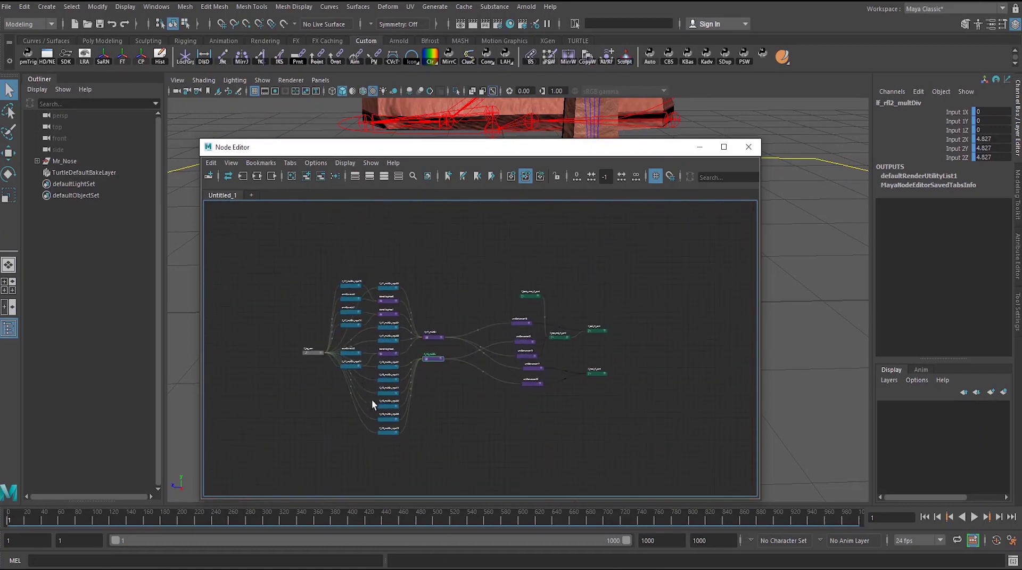
left_click(313, 351)
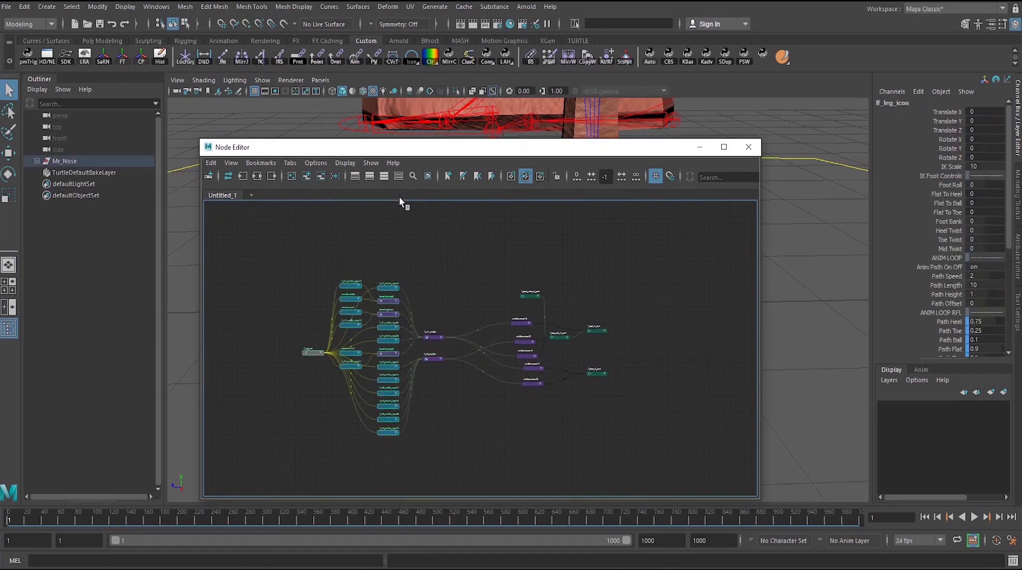
left_click(320, 348)
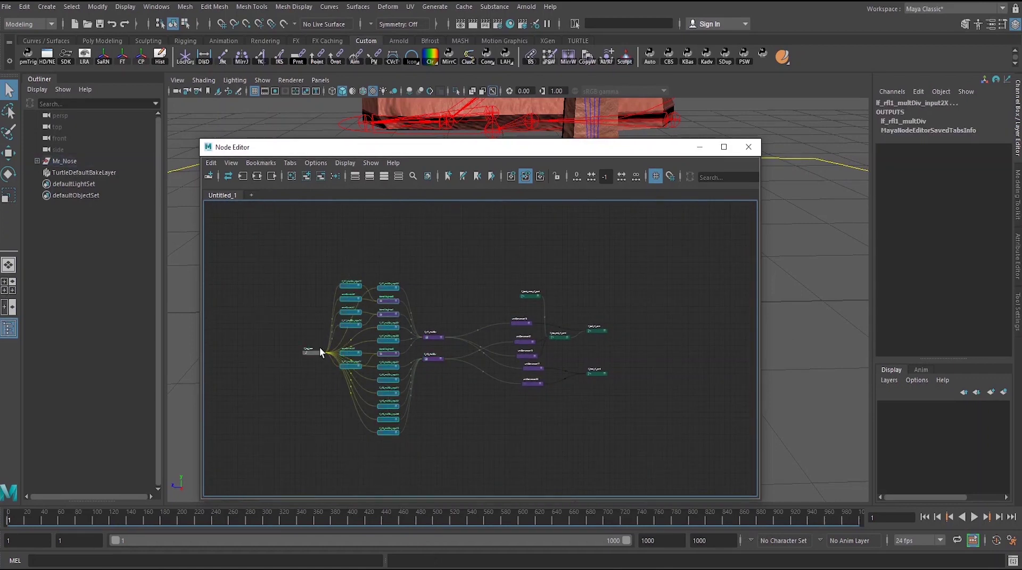
left_click(320, 176)
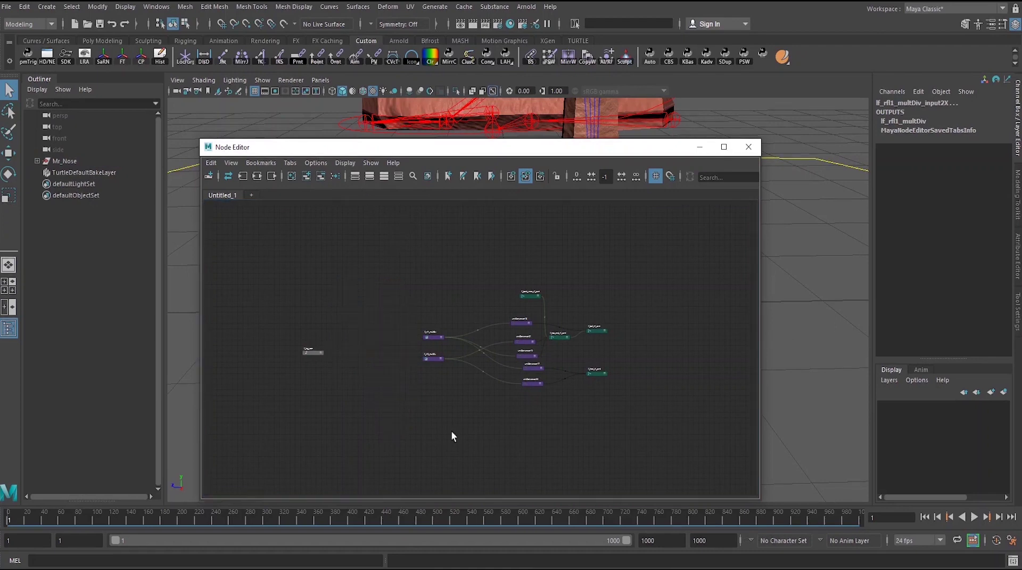
- Place the lf_heel_rfl_joint node below the other joints and expand it to list its attributes
scroll(432, 434, "up", 1)
scroll(448, 392, "up", 5)
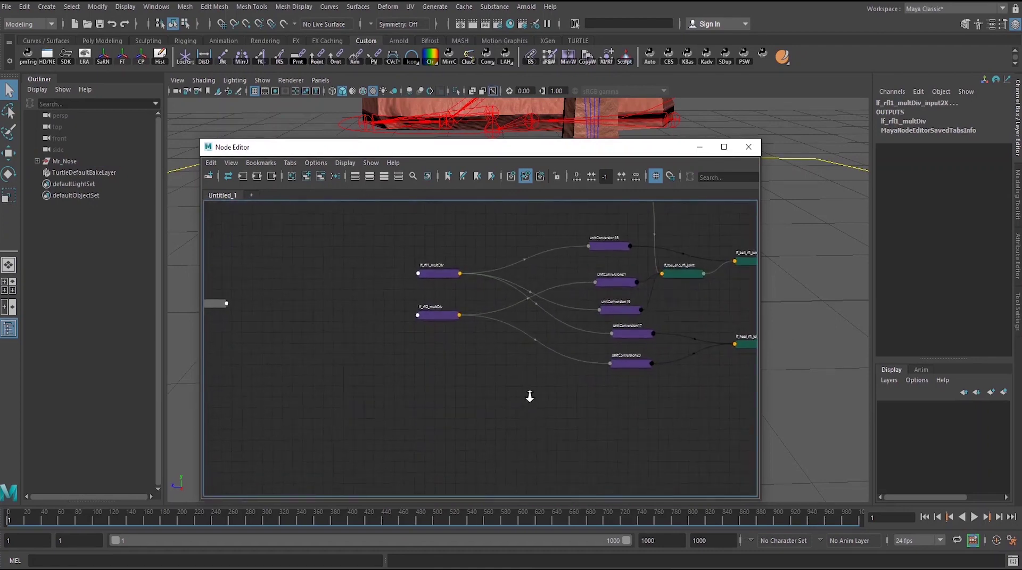
scroll(453, 410, "down", 1)
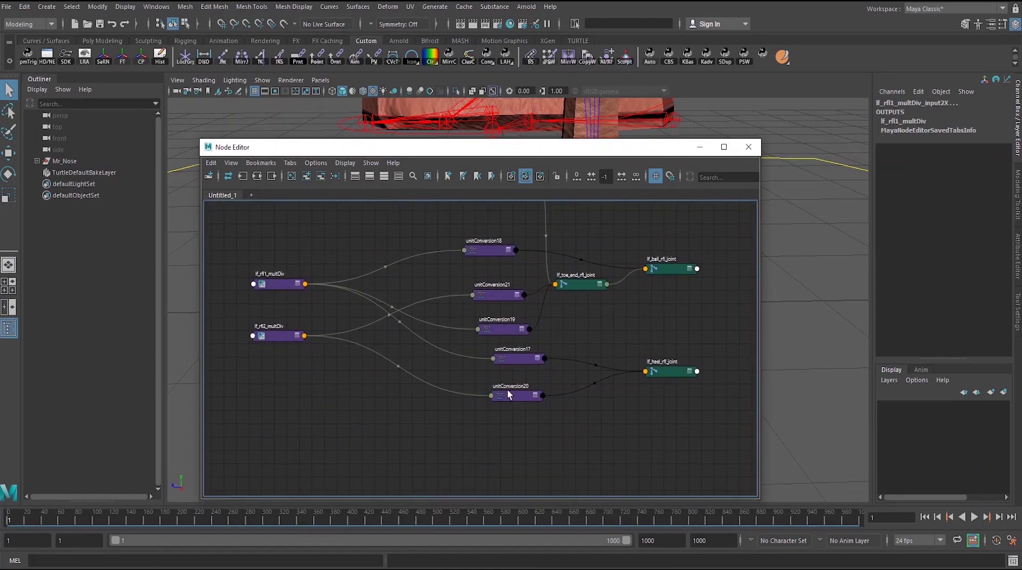
left_click_drag(662, 372, 624, 443)
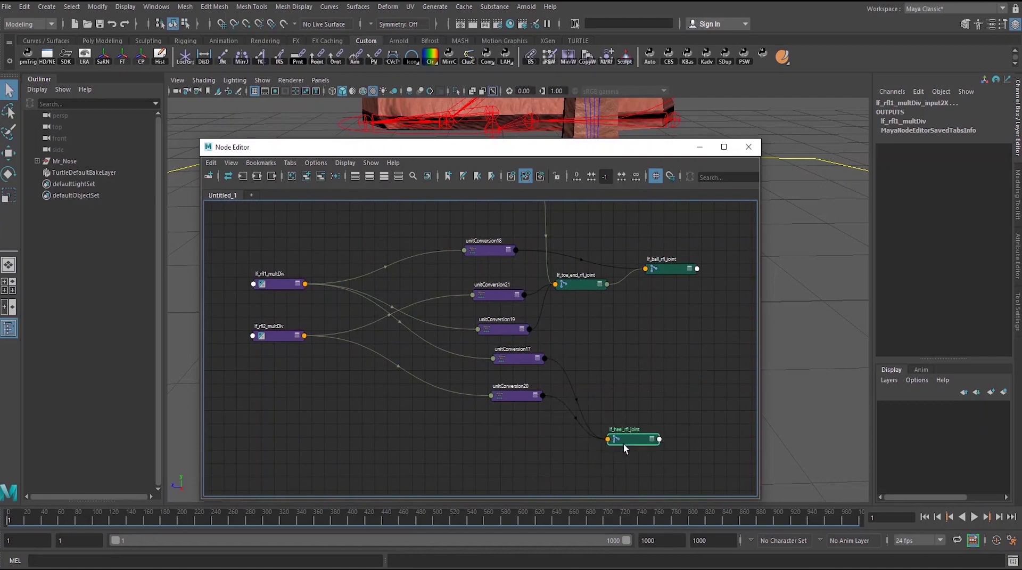
scroll(601, 445, "down", 1)
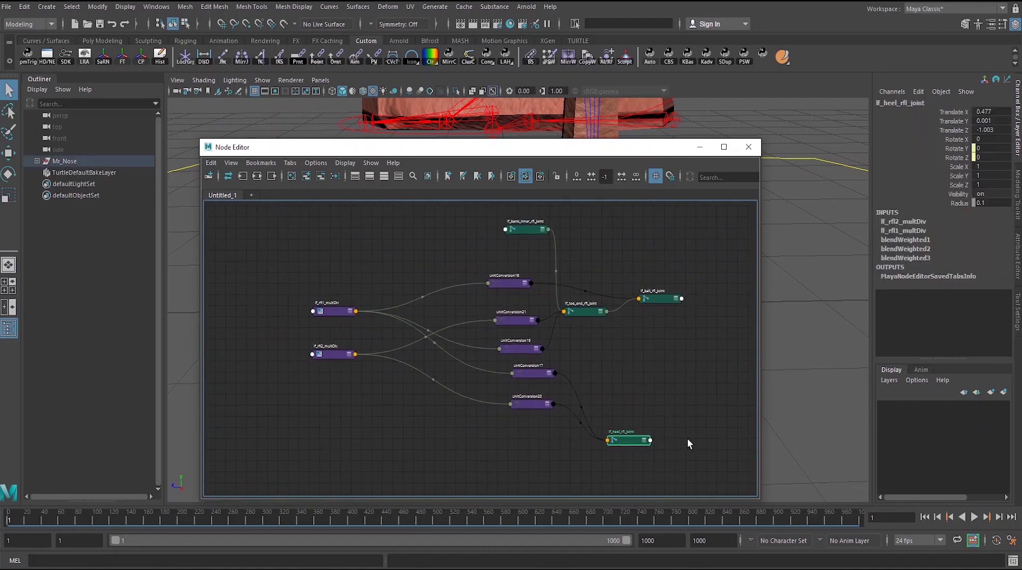
left_click_drag(643, 440, 632, 407)
left_click(615, 425)
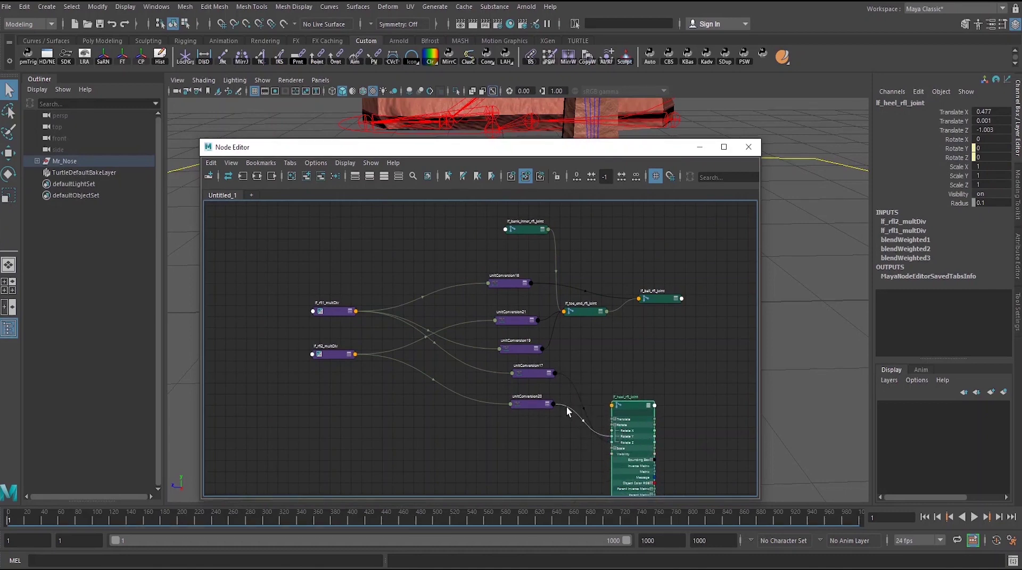
- Move unitConversion20 and unitConversion21 up among the upper conversion nodes, and bring unitConversion17 down level with the heel joint
left_click_drag(543, 406, 519, 260)
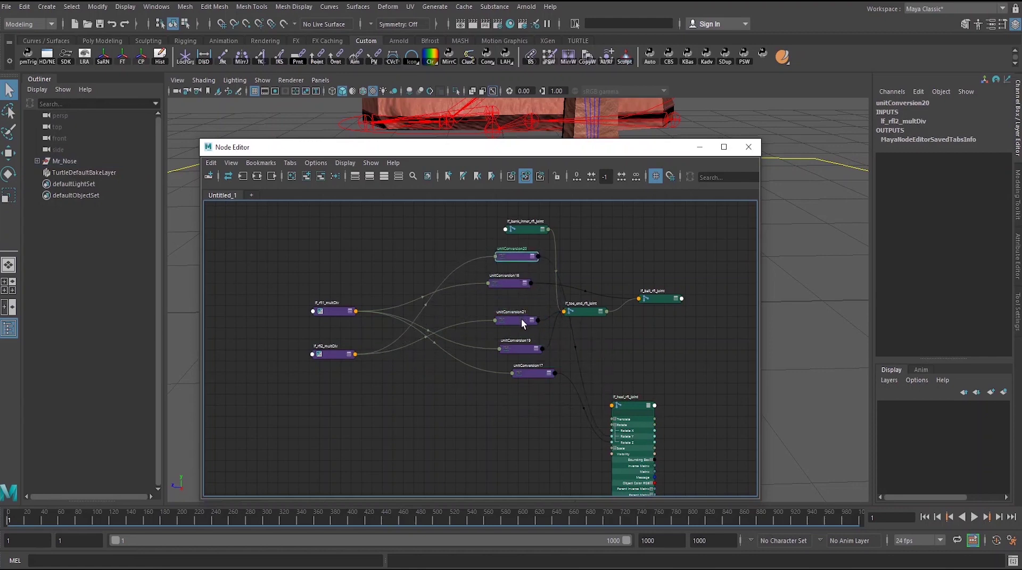
left_click_drag(520, 319, 510, 301)
left_click_drag(537, 377, 522, 422)
- Place lf_rfl1_multDiv beside unitConversion17 and expand it to show its inputs and outputs
left_click_drag(341, 318, 430, 393)
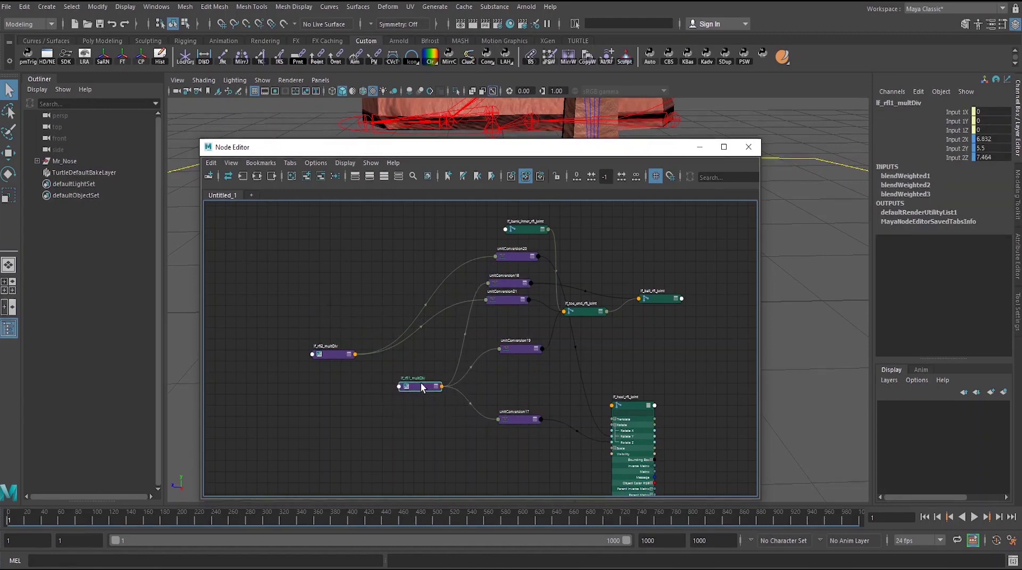
left_click(443, 387)
left_click(440, 385)
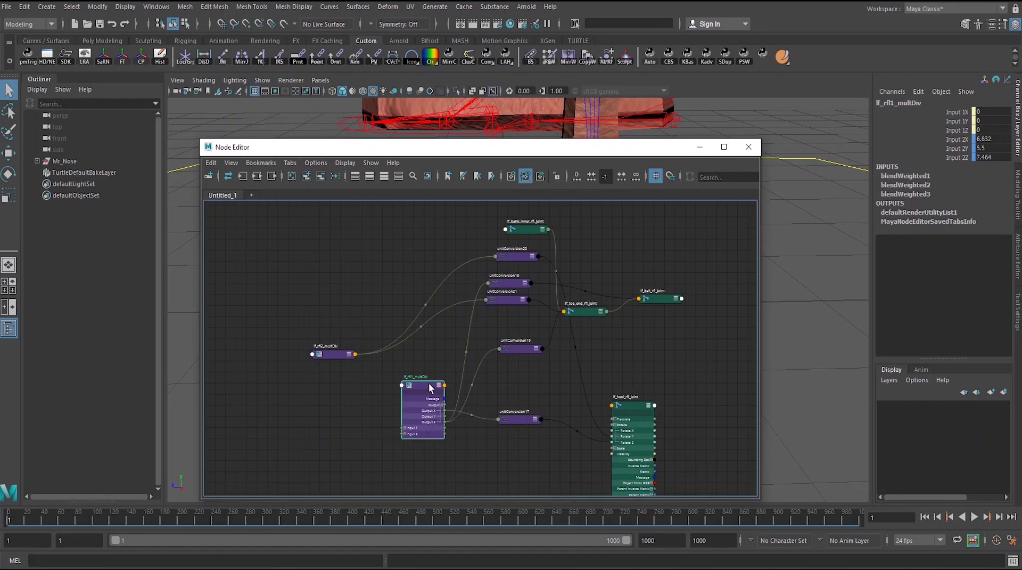
left_click_drag(420, 384, 449, 388)
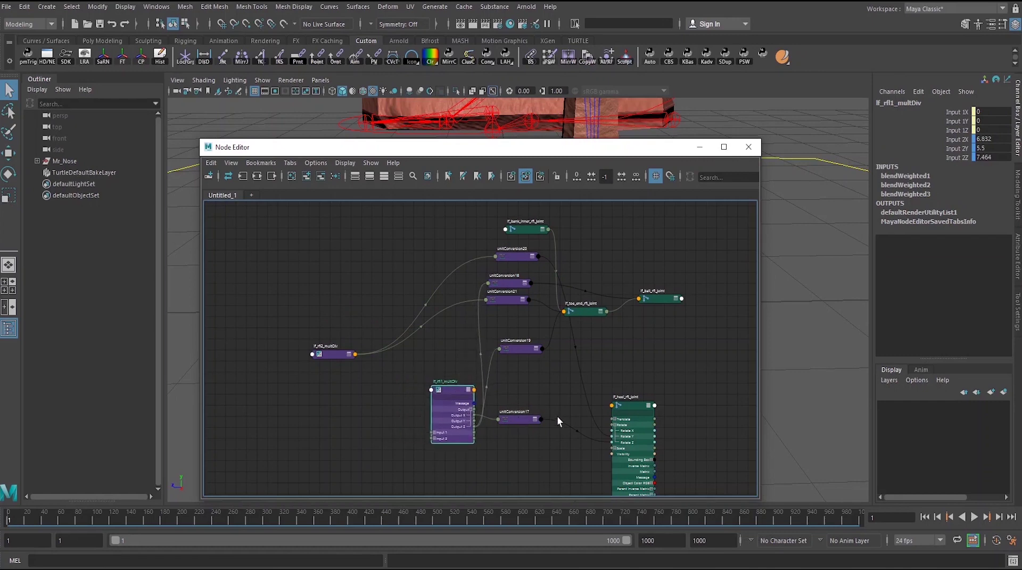
scroll(548, 415, "down", 1)
middle_click_drag(539, 414, 517, 374)
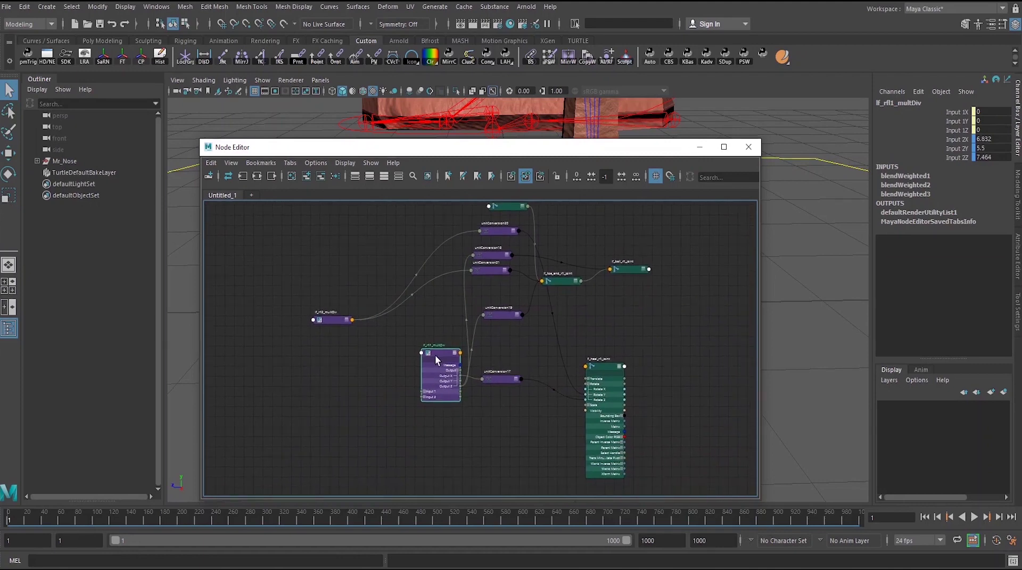
mouse_move(435, 355)
left_mouse_down()
mouse_move(413, 357)
mouse_move(436, 361)
left_mouse_up()
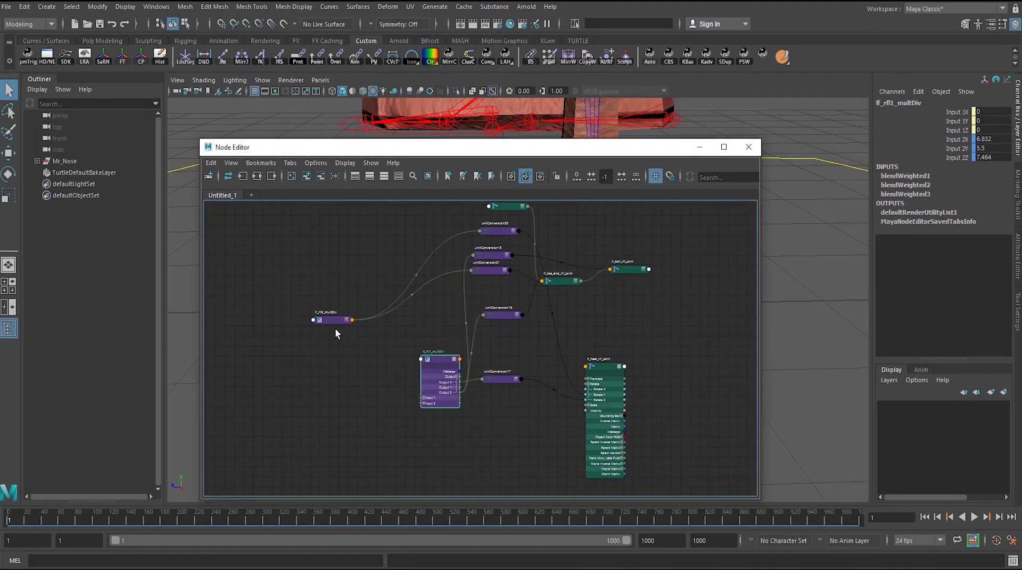
- Move lf_rfl2_multDiv and the other upper nodes up, clear of the lf_rfl1_multDiv to heel joint chain
left_click_drag(333, 320, 417, 229)
scroll(453, 282, "down", 1)
middle_click_drag(453, 282, 462, 368)
scroll(461, 368, "down", 2)
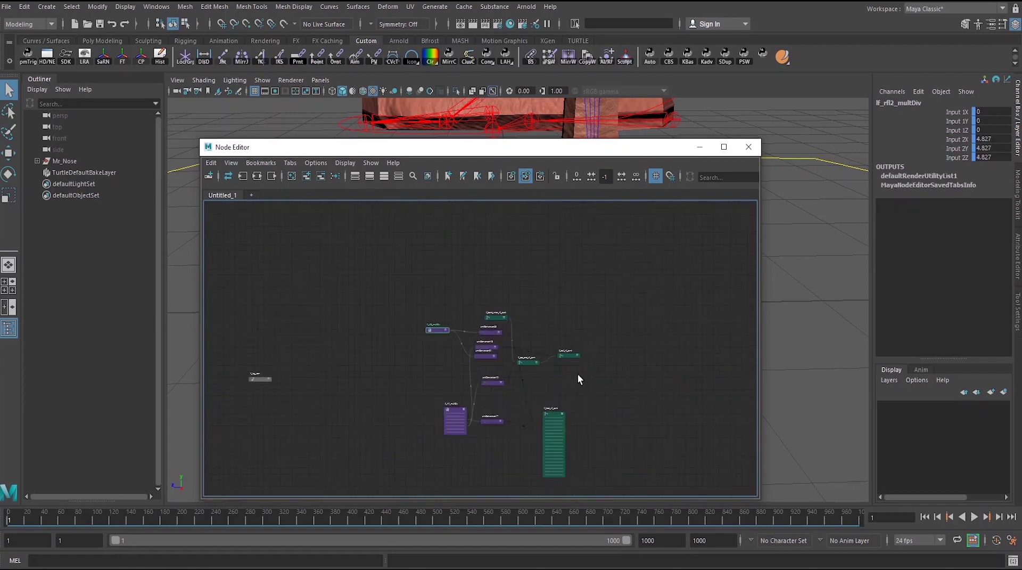
left_click(455, 322)
left_click_drag(441, 330, 508, 294)
- Bring the lf_leg_icon node level with lf_rfl1_multDiv and expand it to list all its attributes
scroll(399, 421, "up", 2)
middle_click_drag(399, 420, 457, 281)
right_click_drag(458, 282, 498, 324, "alt")
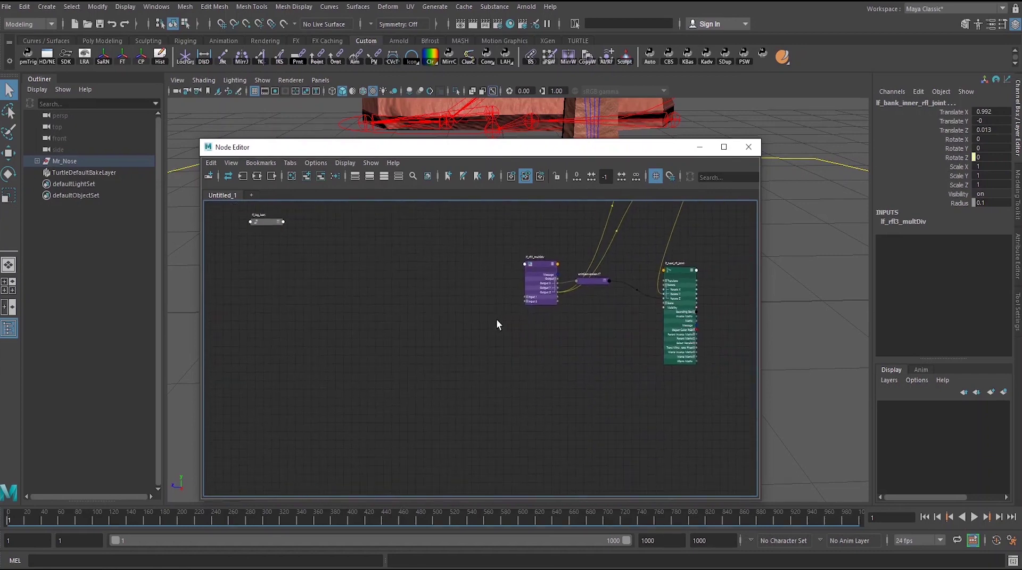
left_click_drag(267, 222, 289, 269)
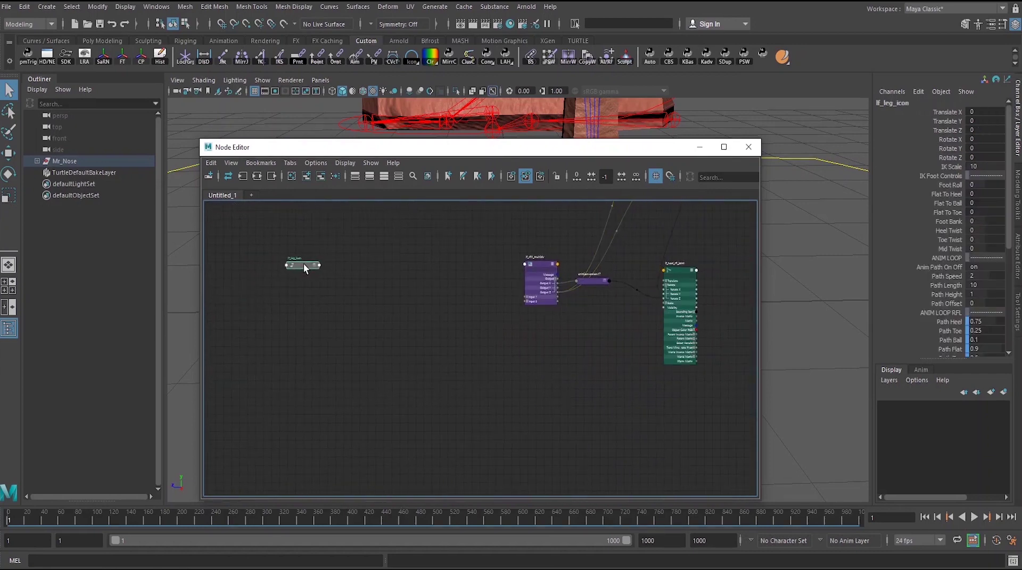
left_click(296, 253)
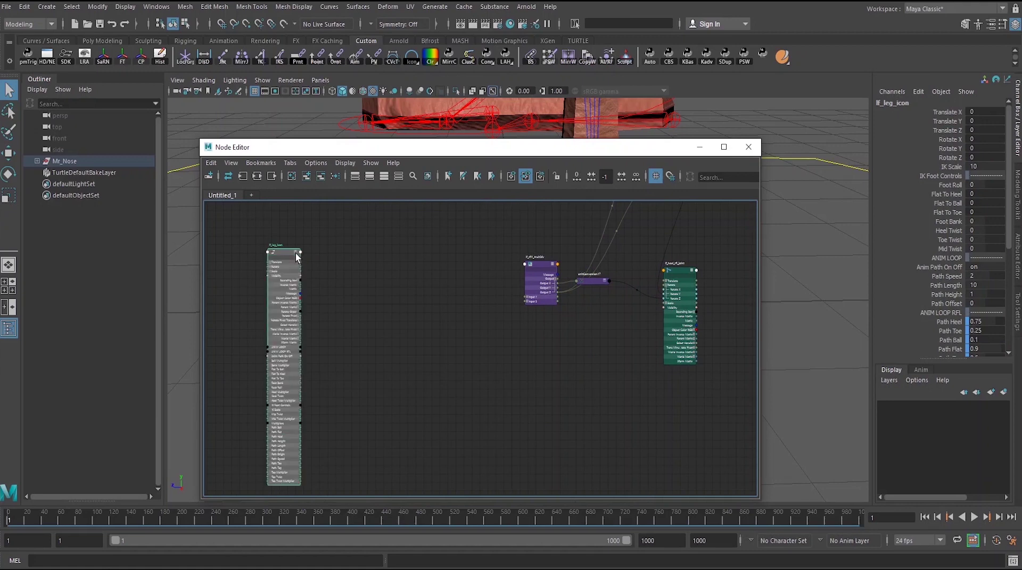
- Create a setRange node with its attributes shown, and place it between lf_leg_icon and lf_rfl1_multDiv
left_click(339, 276)
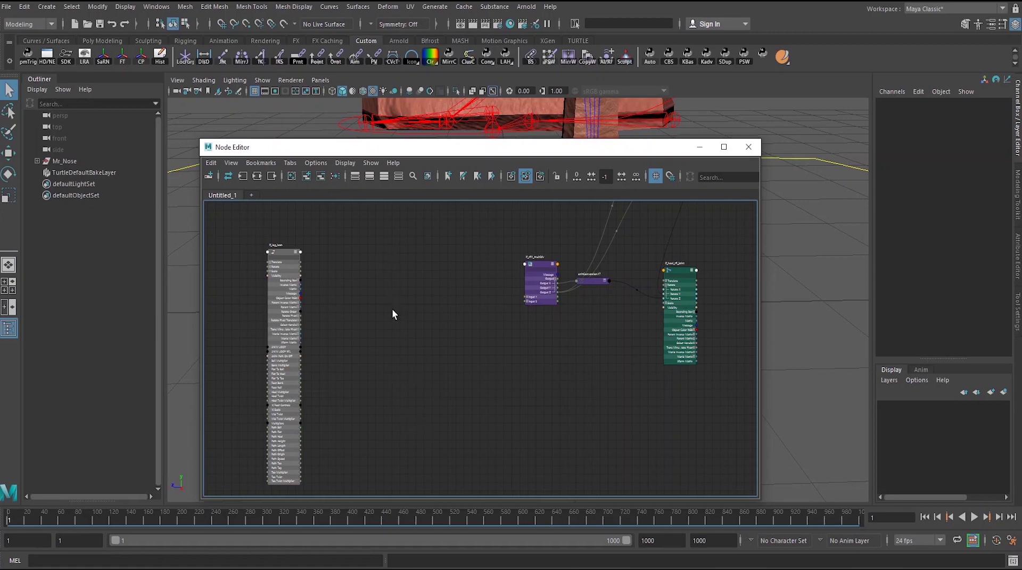
key("Tab")
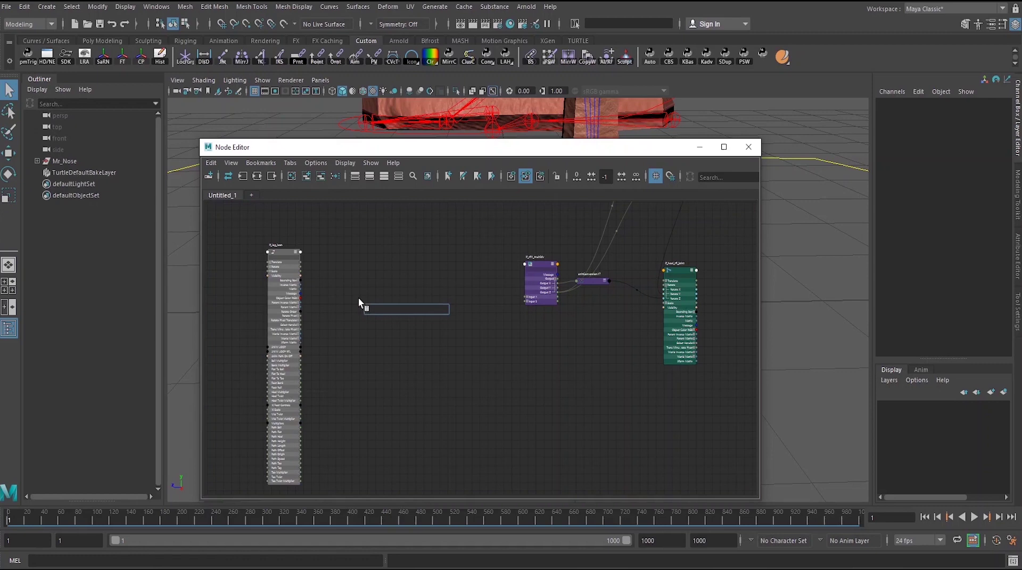
type("set")
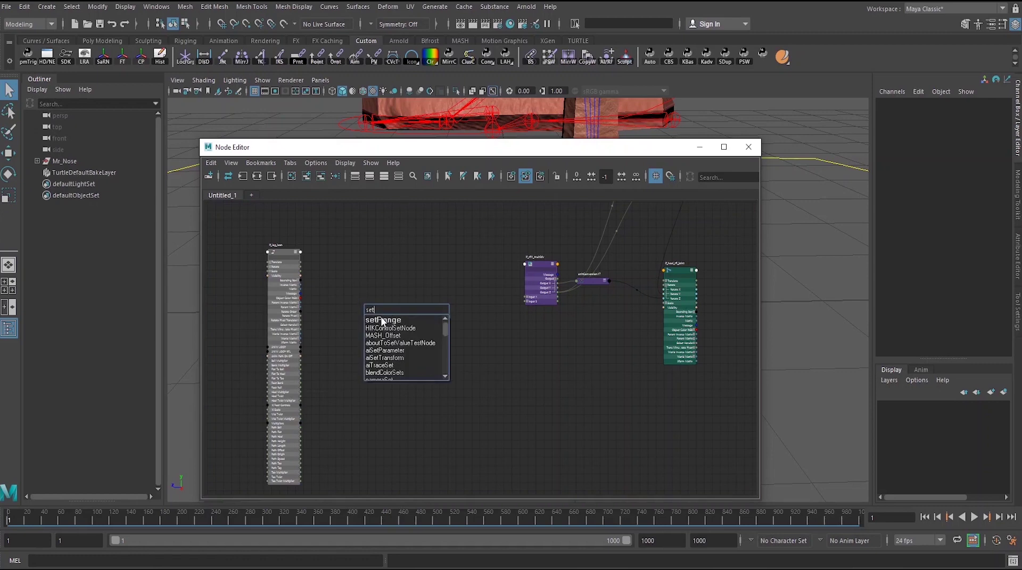
left_click(381, 321)
key("2")
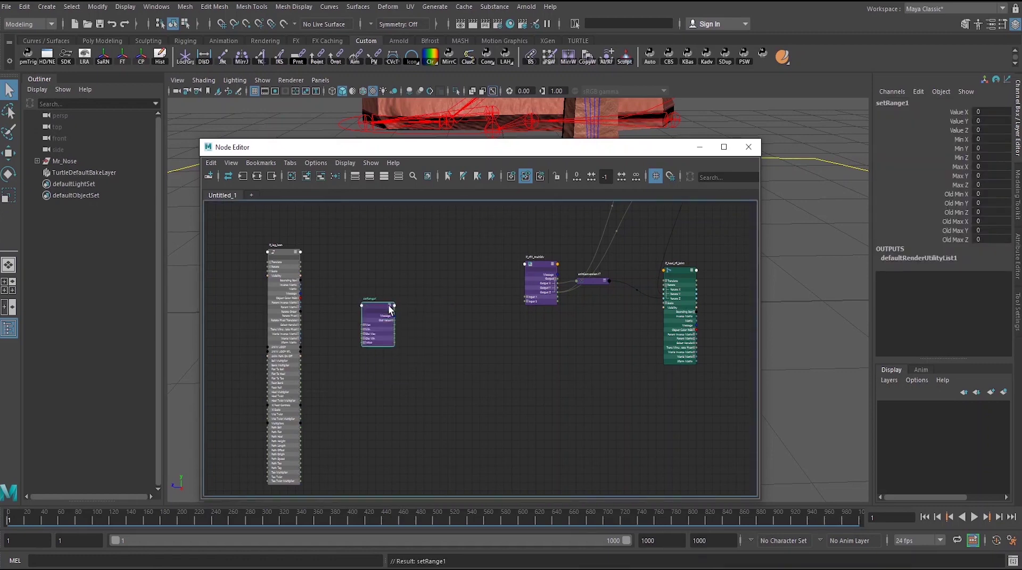
scroll(392, 366, "up", 2)
scroll(388, 361, "down", 1)
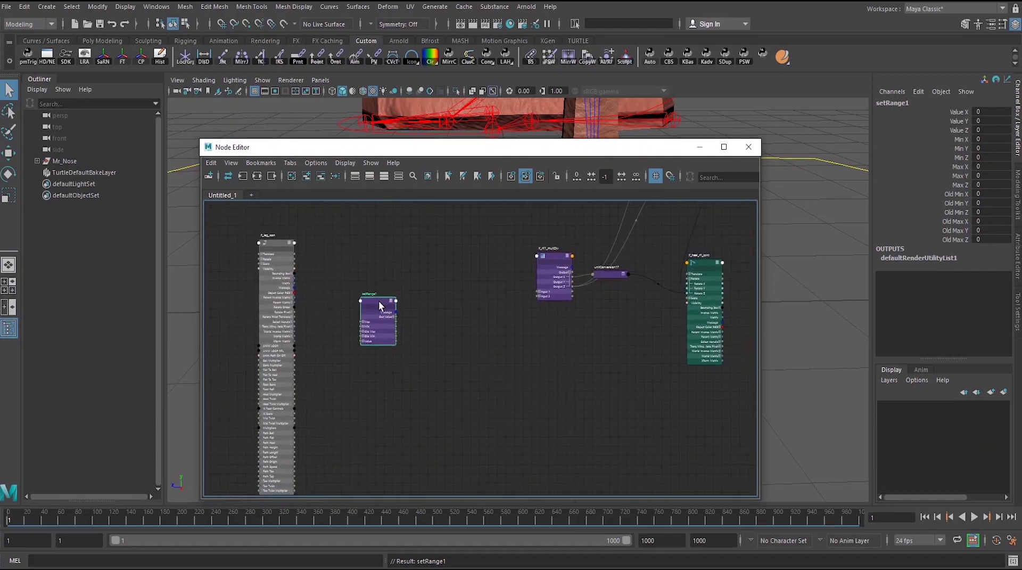
left_click_drag(379, 300, 365, 283)
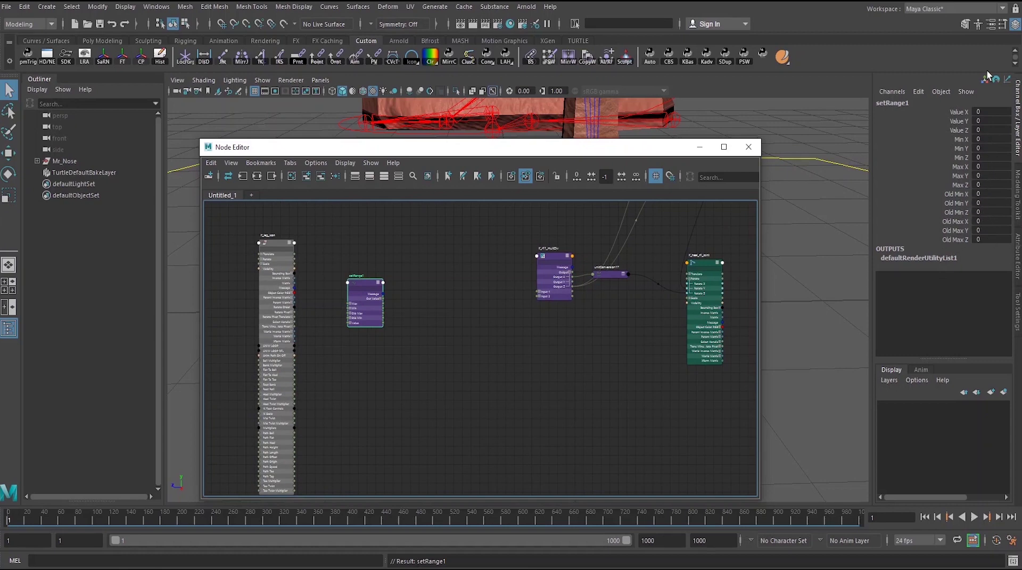
scroll(330, 338, "up", 1)
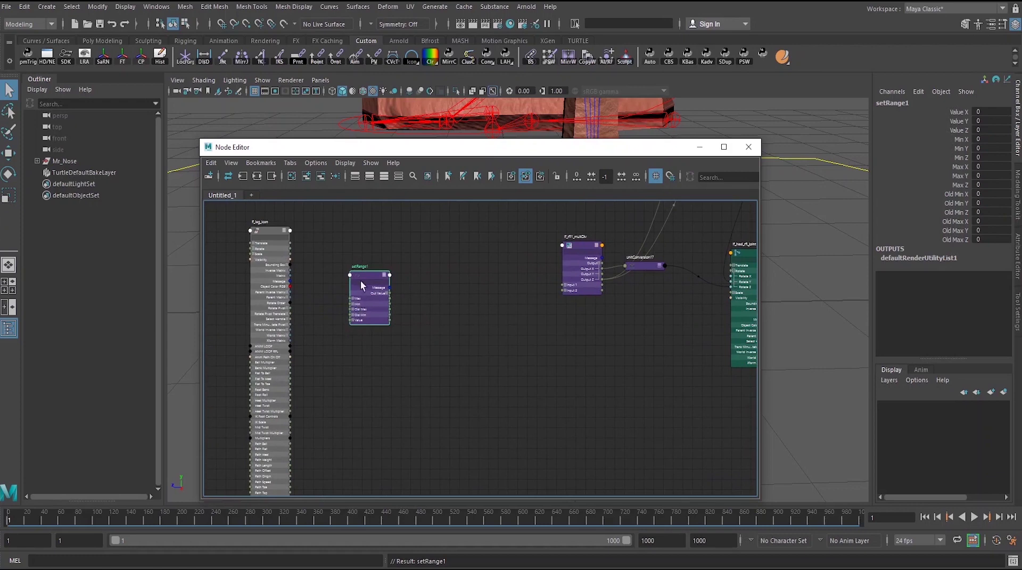
left_click_drag(360, 280, 399, 277)
scroll(412, 340, "down", 1)
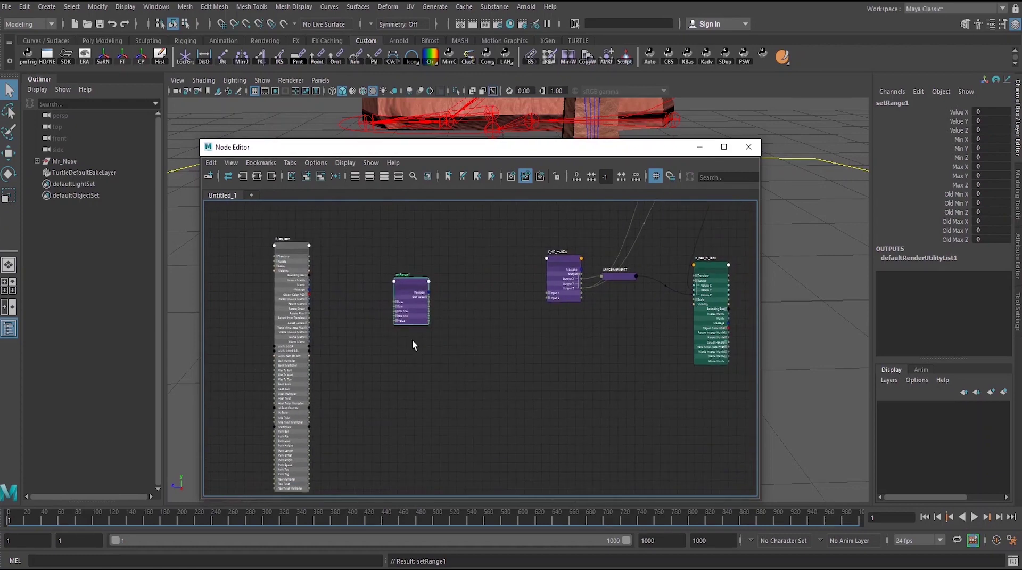
- Create a multiplyDivide node between the setRange node and lf_rfl1_multDiv
left_click(461, 286)
key("Tab")
type("mul")
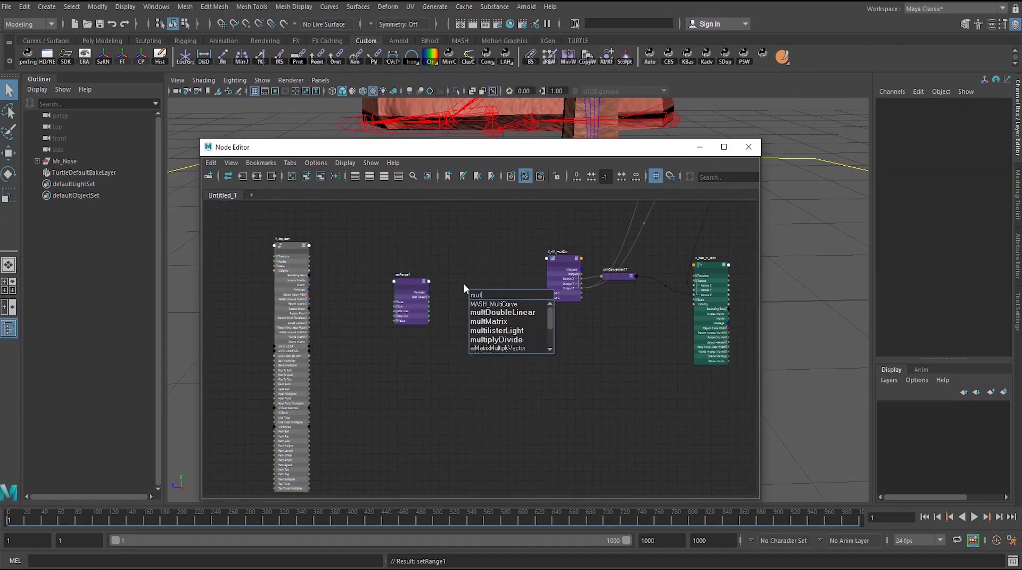
type("tiply")
left_click(481, 304)
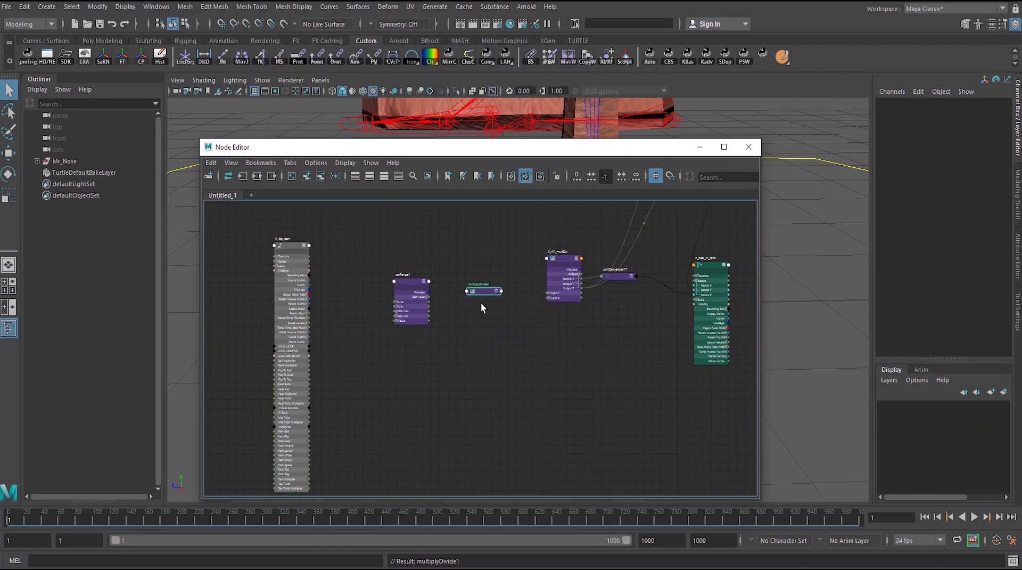
- Create a plusMinusAverage node and line it up between the multiplyDivide1 and lf_rfl1_multDiv nodes
left_click(512, 322)
key("Tab")
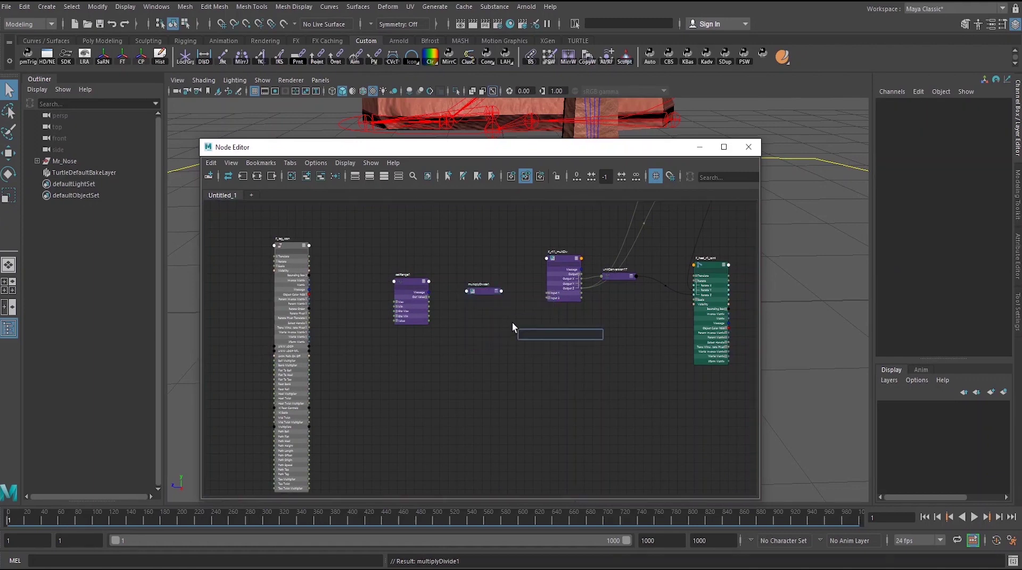
type("plusmin")
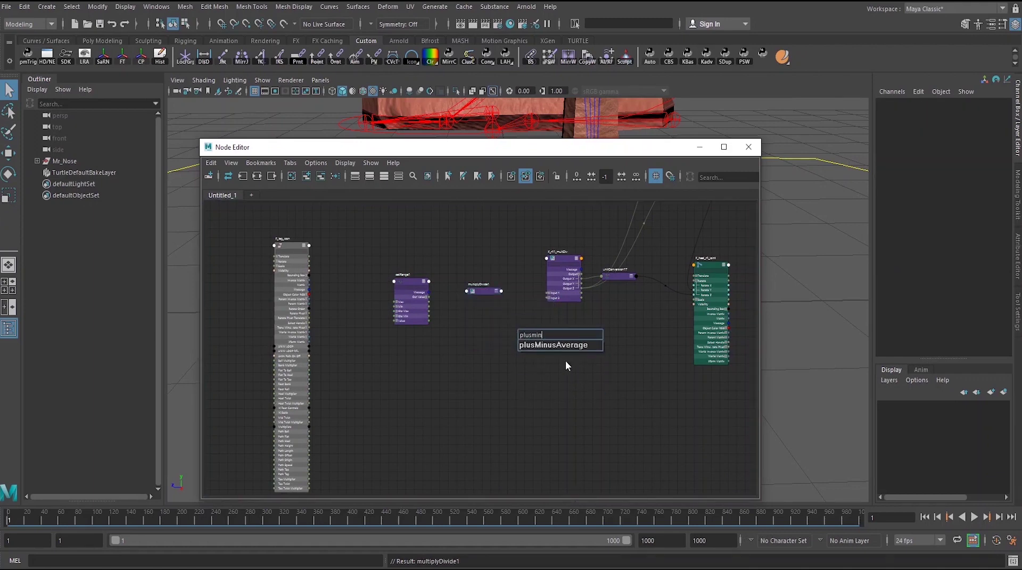
left_click(552, 346)
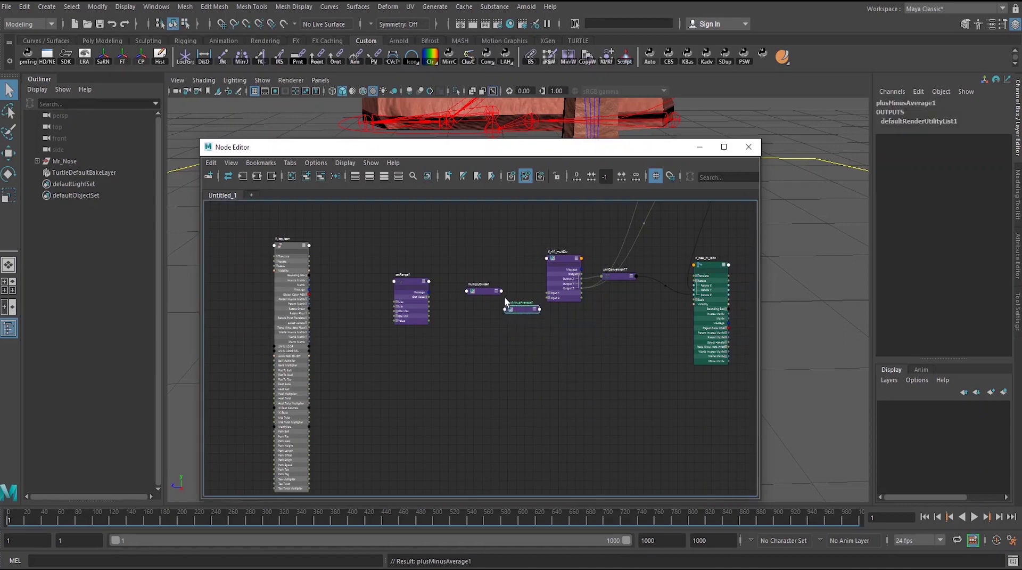
mouse_move(490, 290)
left_mouse_down()
mouse_move(478, 290)
mouse_move(512, 305)
mouse_move(509, 295)
left_mouse_up()
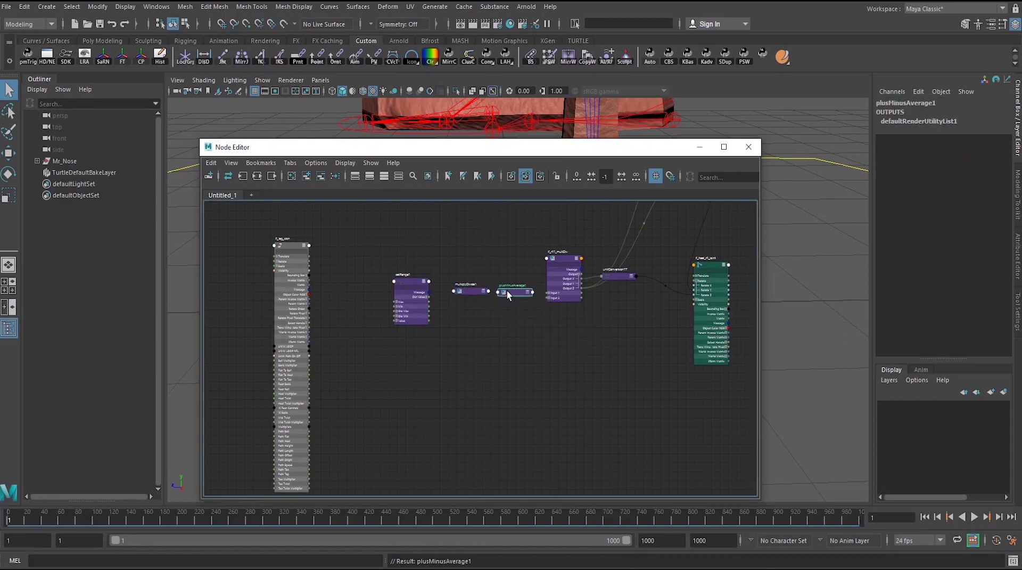
left_click(415, 286)
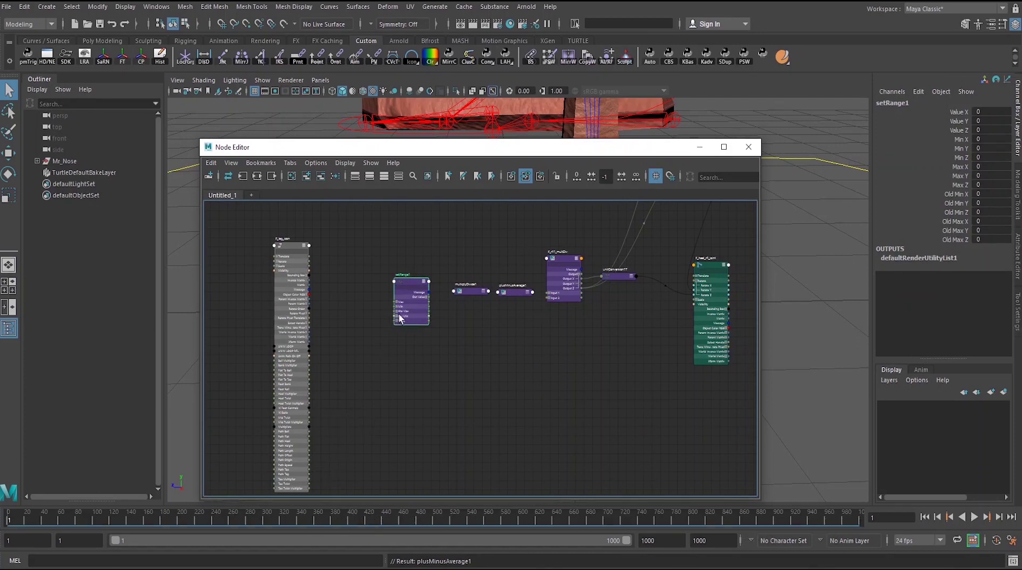
left_click_drag(465, 293, 461, 289)
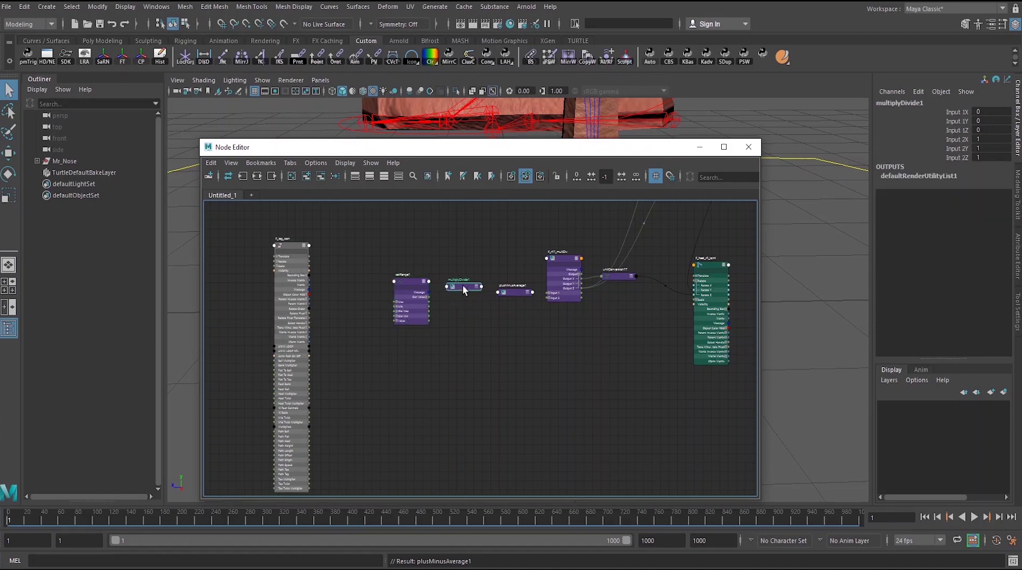
- Select the left leg control in the viewport, and shift the plusMinusAverage1 node slightly below multiplyDivide1
left_click_drag(503, 138, 495, 343)
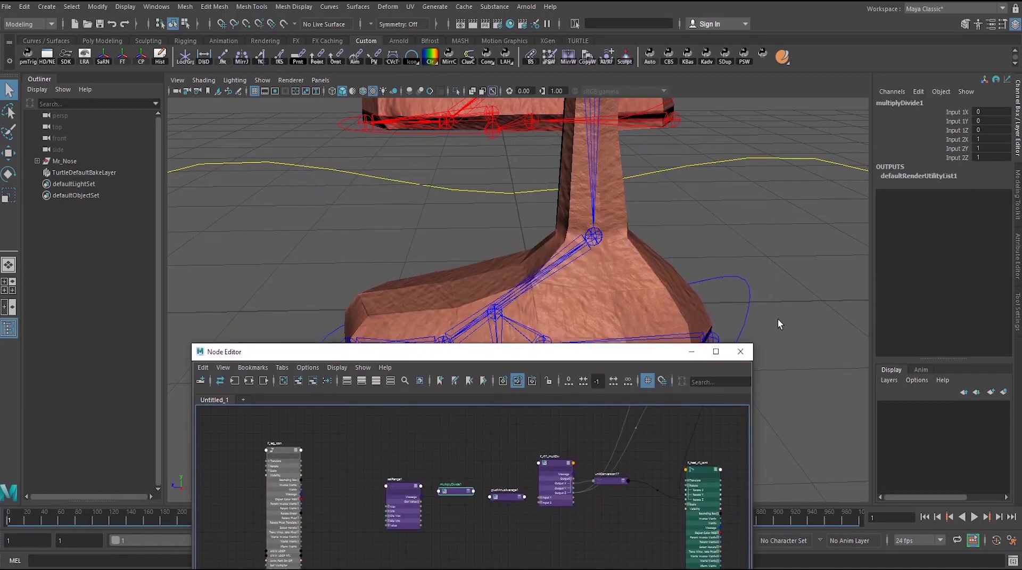
left_click(750, 302)
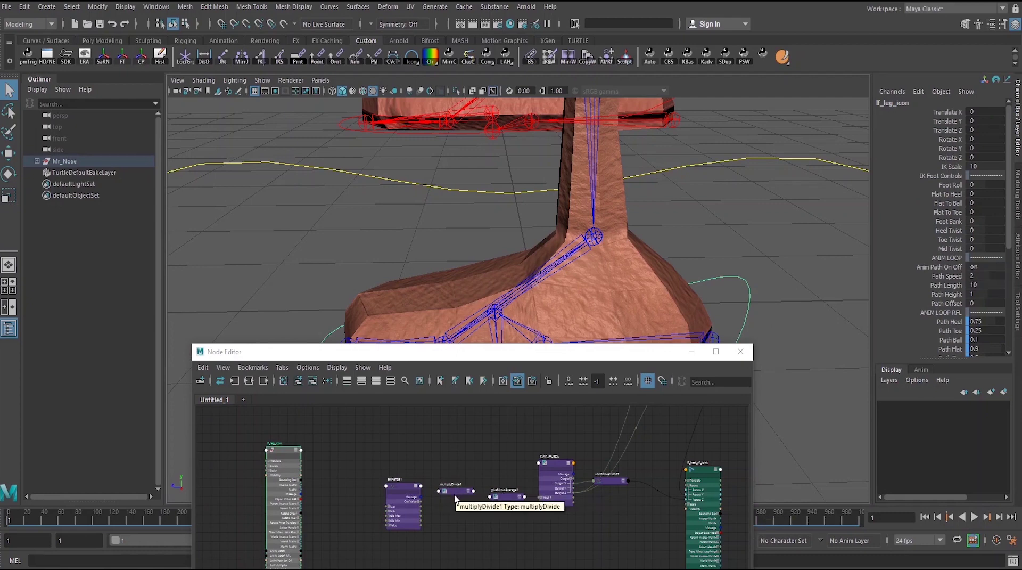
left_click_drag(505, 496, 509, 492)
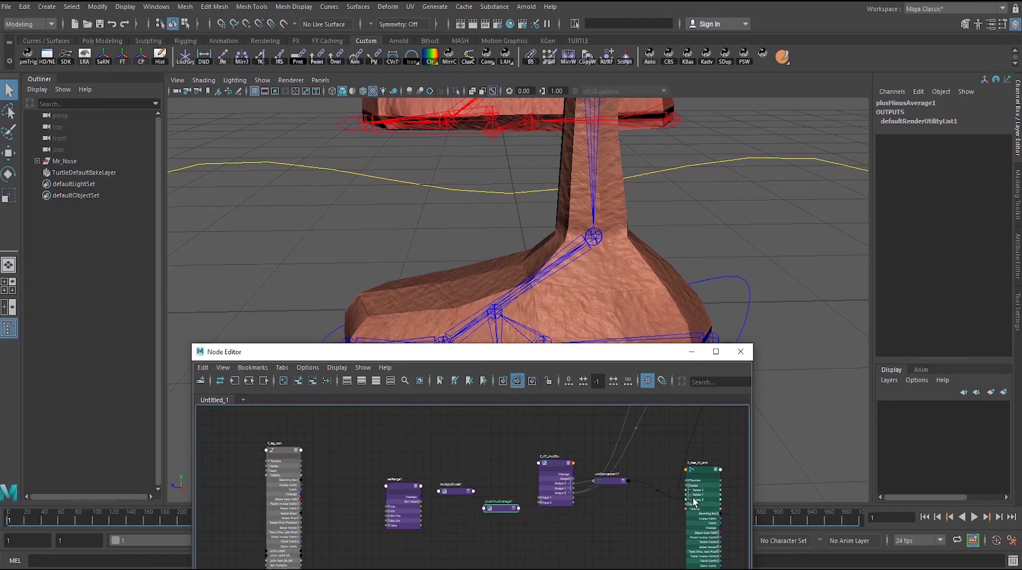
left_click_drag(509, 493, 501, 508)
left_click_drag(566, 351, 564, 328)
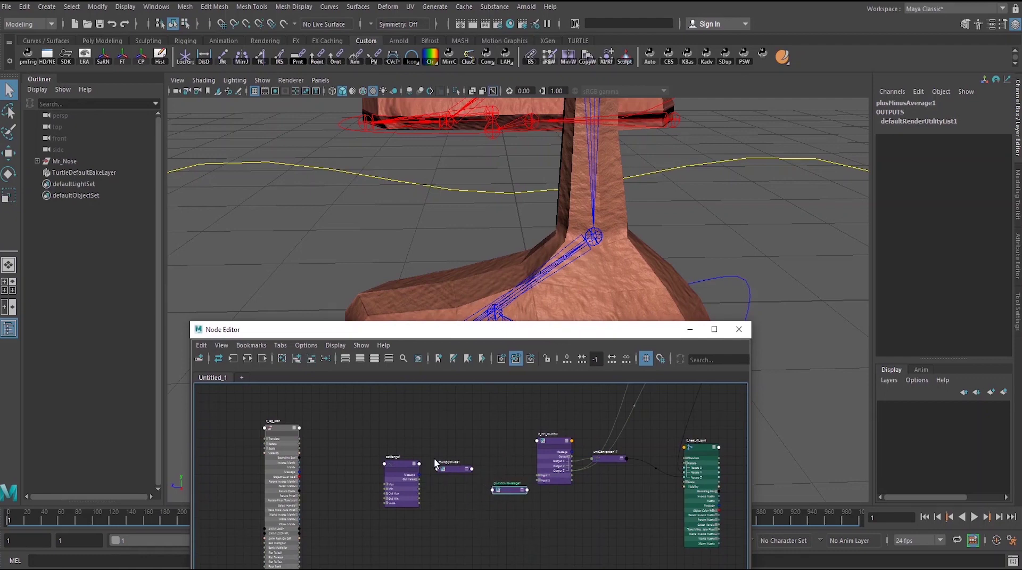
- Rename the setRange1 node as lf_animPath_heel_setRange
right_click_drag(492, 494, 484, 493, "alt")
middle_click_drag(484, 493, 494, 471, "alt")
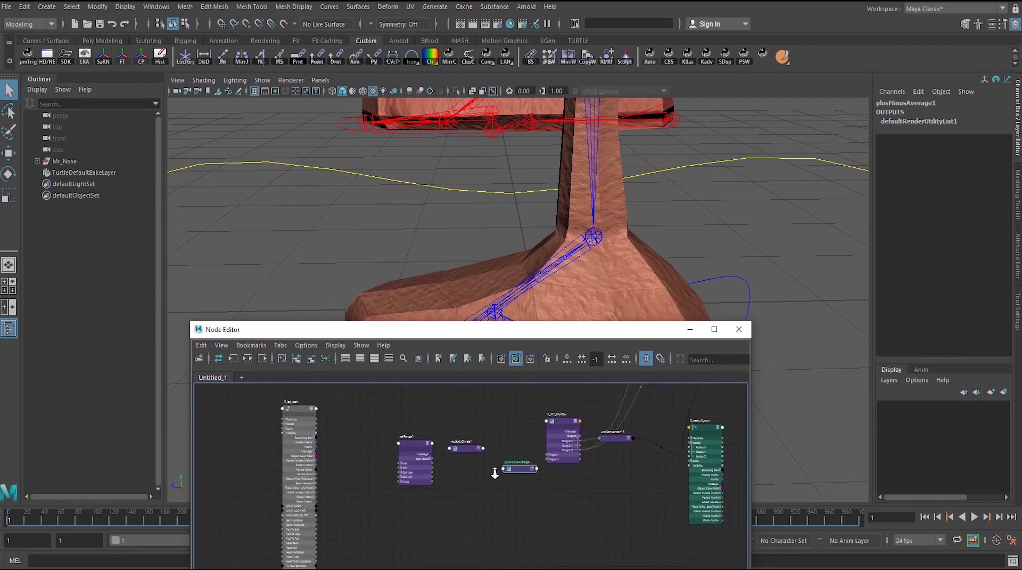
right_click_drag(494, 471, 503, 474, "alt")
middle_click_drag(504, 474, 534, 466, "alt")
double_click(431, 428)
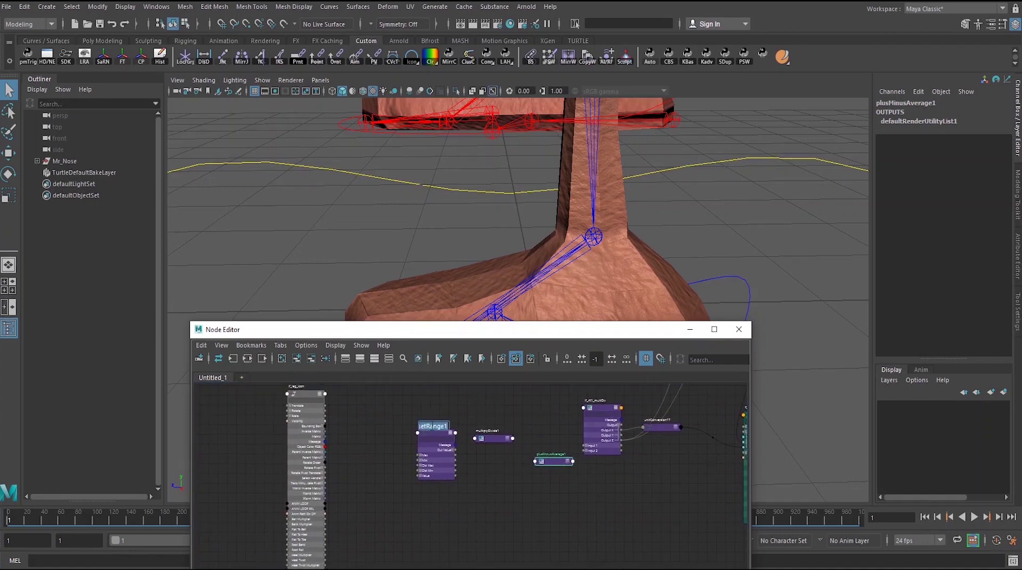
left_click(446, 426)
key("BackSpace")
left_click_drag(428, 426, 419, 426)
type("lf_animPath_heel")
double_click(445, 425)
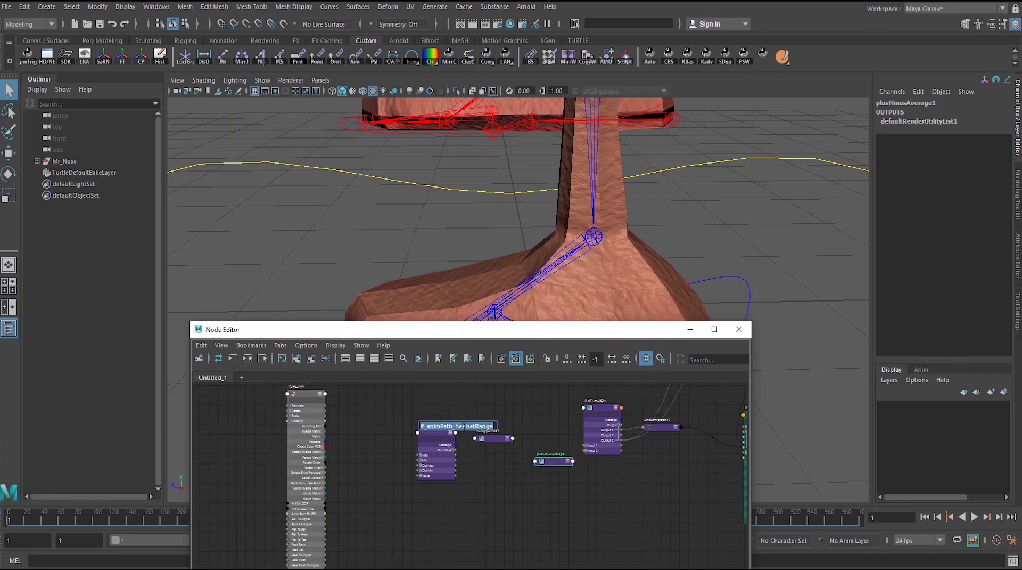
left_click(468, 426)
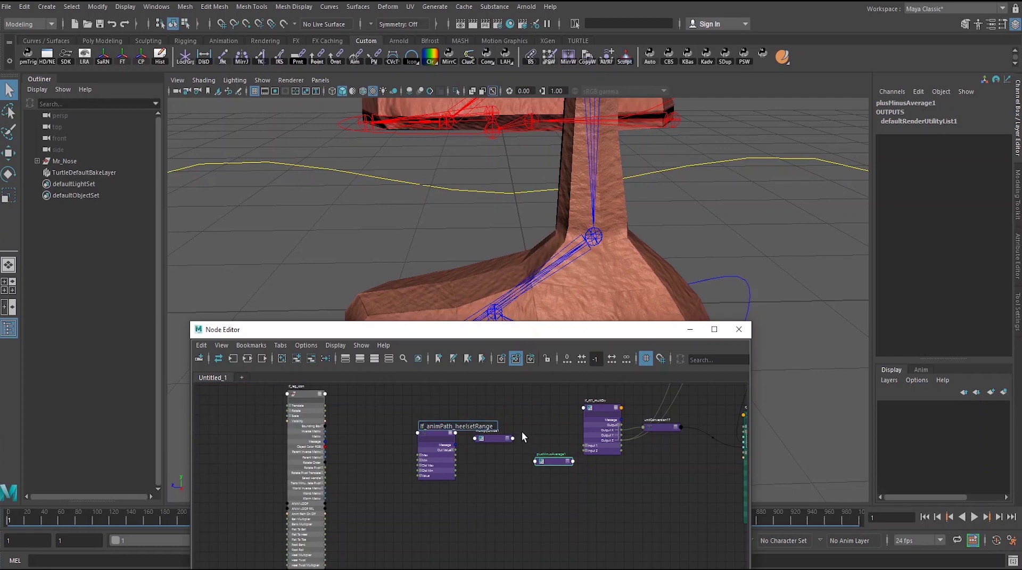
type("_")
key("Return")
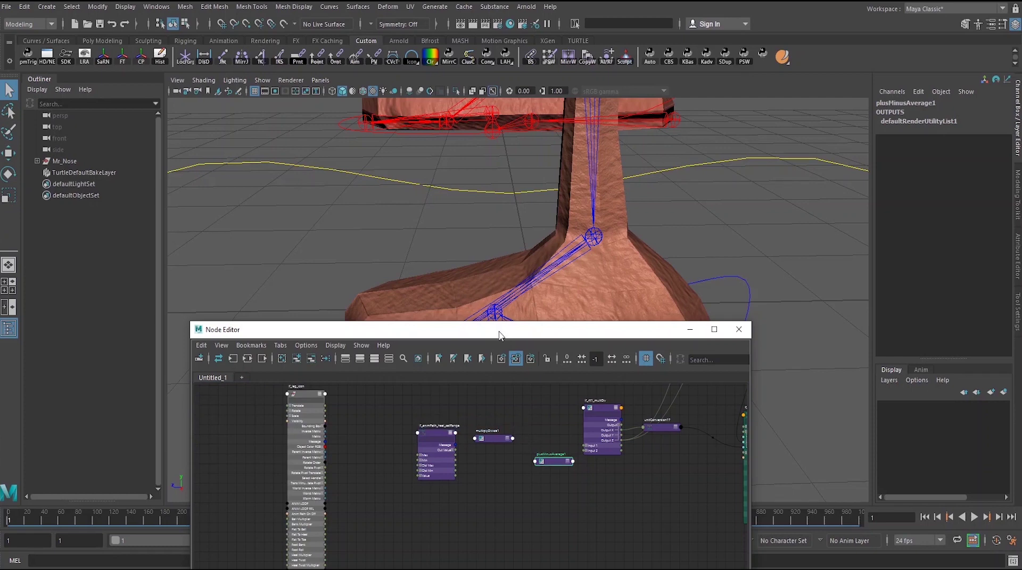
- Rename the multiplyDivide1 node as lf_animPath_heelOnOff_multiplyDivide, reusing the prefix of the setRange node's name
left_click_drag(502, 329, 336, 143)
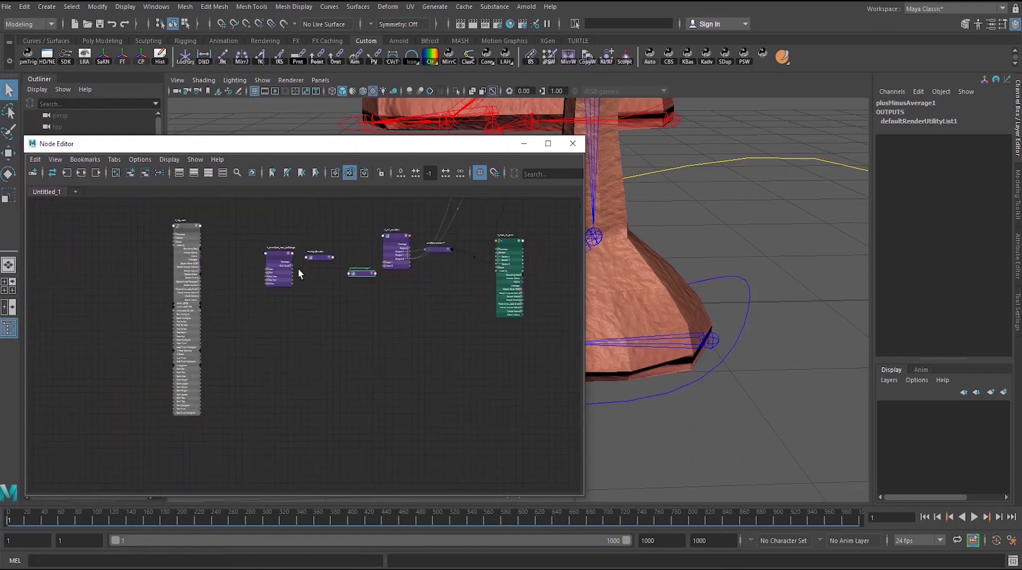
scroll(298, 269, "up", 4)
scroll(299, 269, "down", 4)
scroll(301, 263, "up", 3)
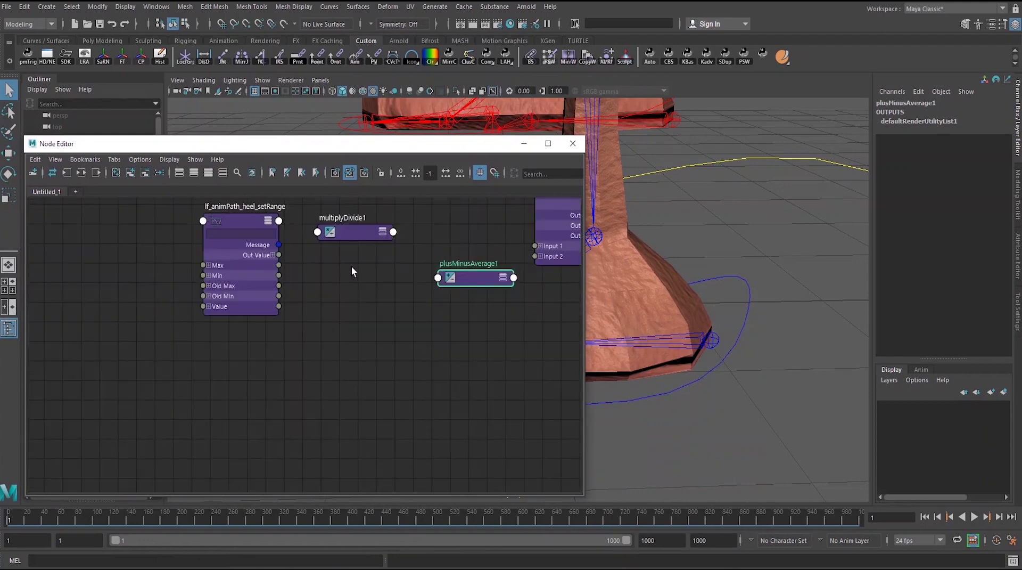
middle_click_drag(352, 266, 318, 316, "alt")
double_click(240, 258)
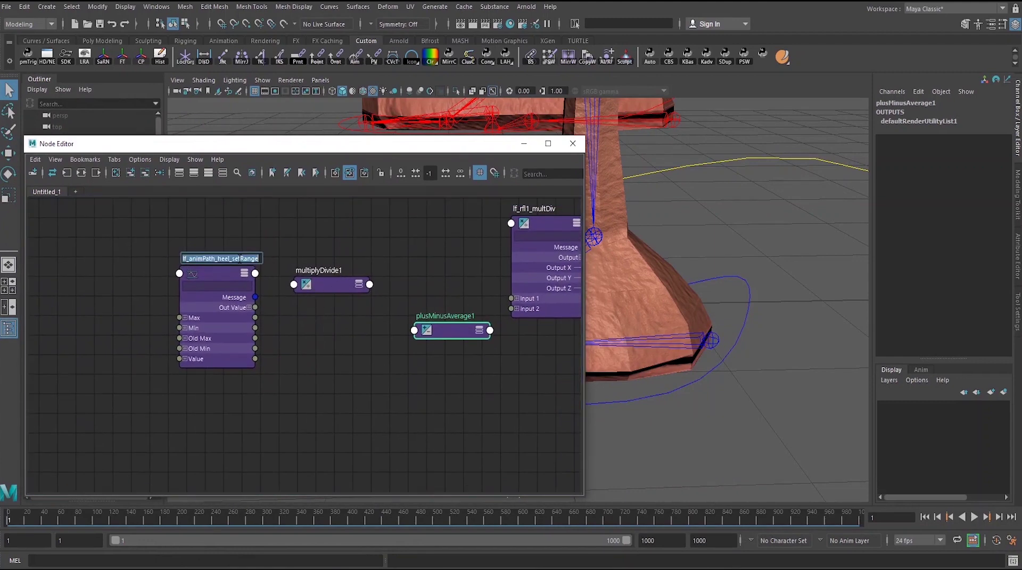
double_click(322, 270)
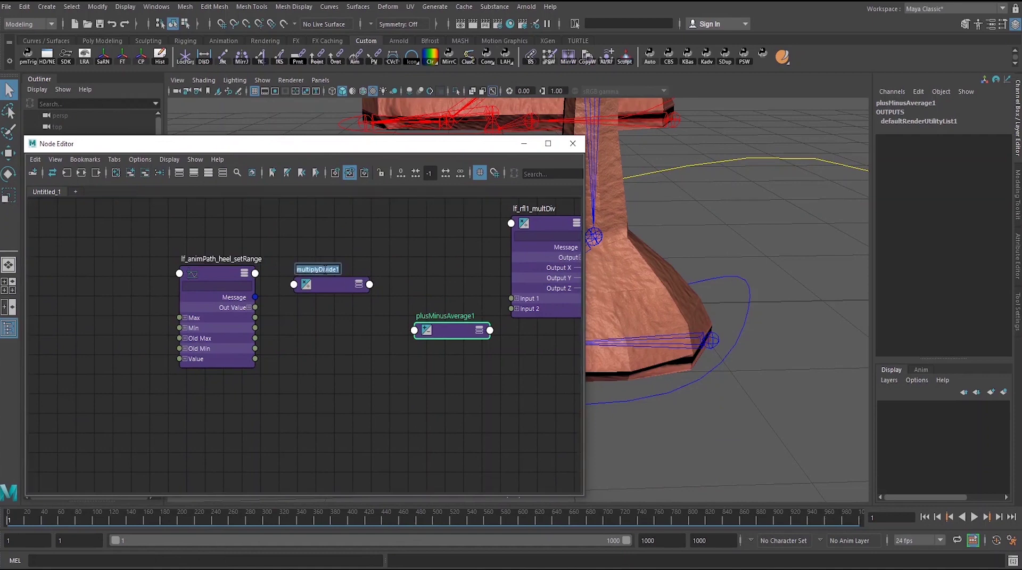
left_click(306, 269)
key("ctrl+v")
key("BackSpace")
key("BackSpace")
key("BackSpace")
key("BackSpace")
key("BackSpace")
key("BackSpace")
key("BackSpace")
key("BackSpace")
type("OnOff")
key("shift+End")
key("Right")
key("shift+Left")
key("BackSpace")
key("Return")
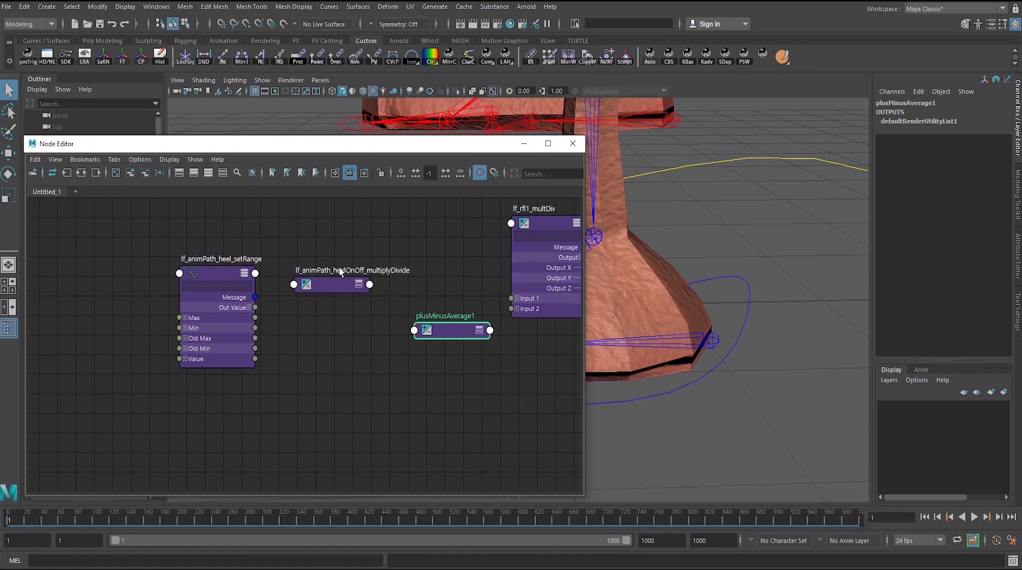
- Rename the plusMinusAverage1 node as lf_animPath_heelAdd_plusMinusAverage, reusing the copied lf_animPath_heel prefix
double_click(350, 272)
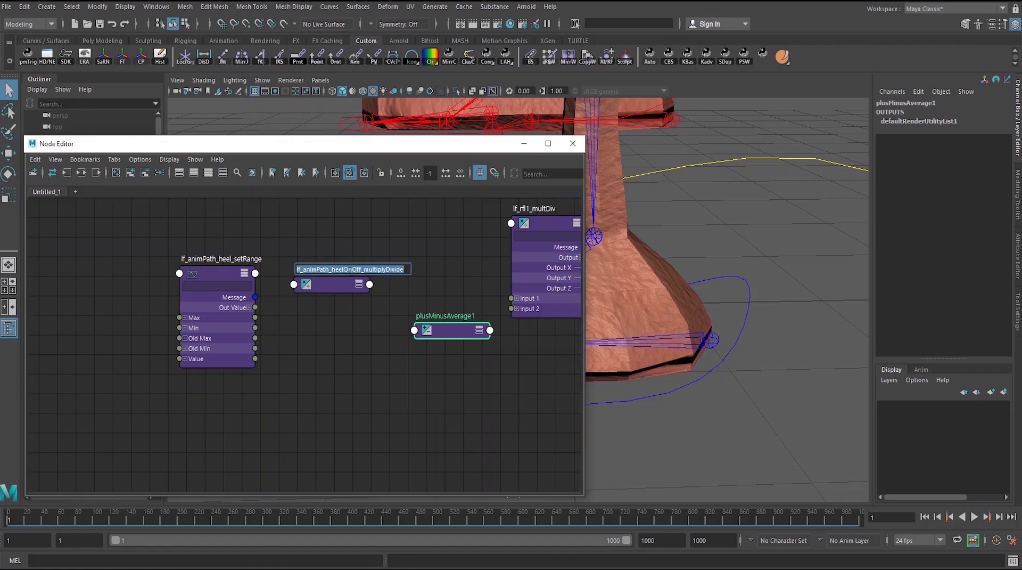
left_click(344, 269)
left_click_drag(344, 269, 297, 268)
key("ctrl+c")
left_click(433, 308)
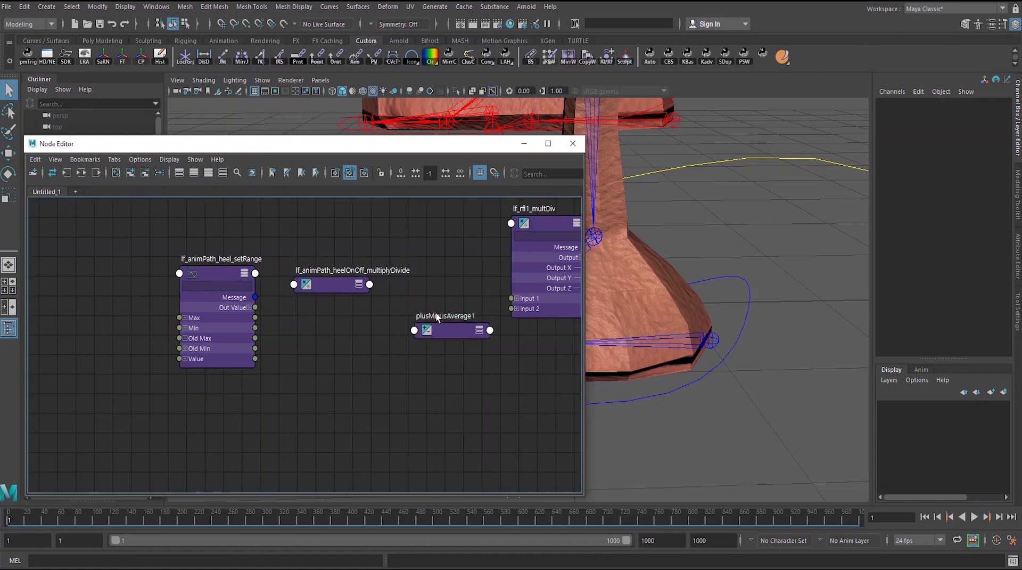
double_click(454, 315)
left_click_drag(470, 314, 474, 314)
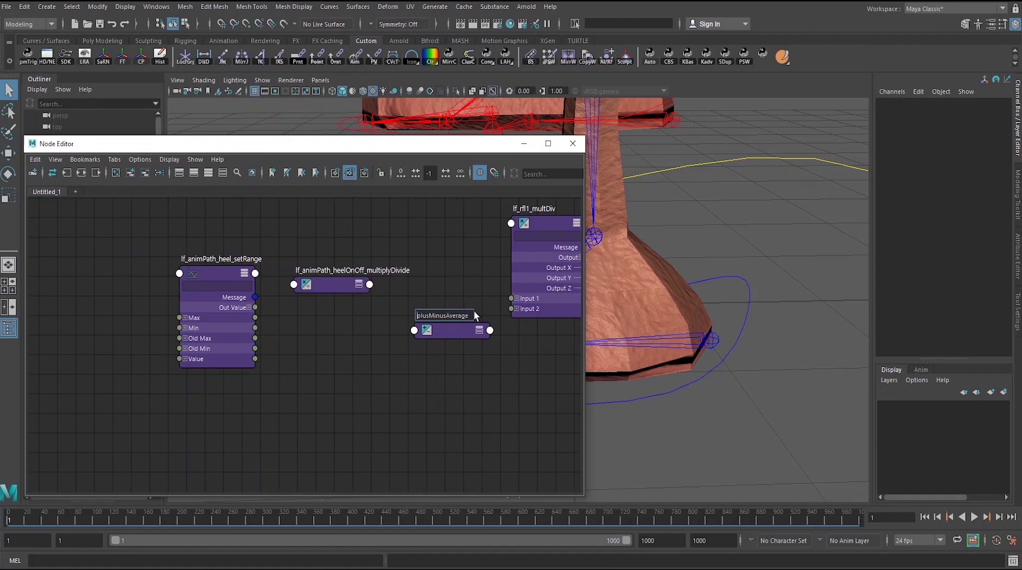
key("ctrl+v")
key("Return")
scroll(460, 367, "down", 2)
double_click(466, 323)
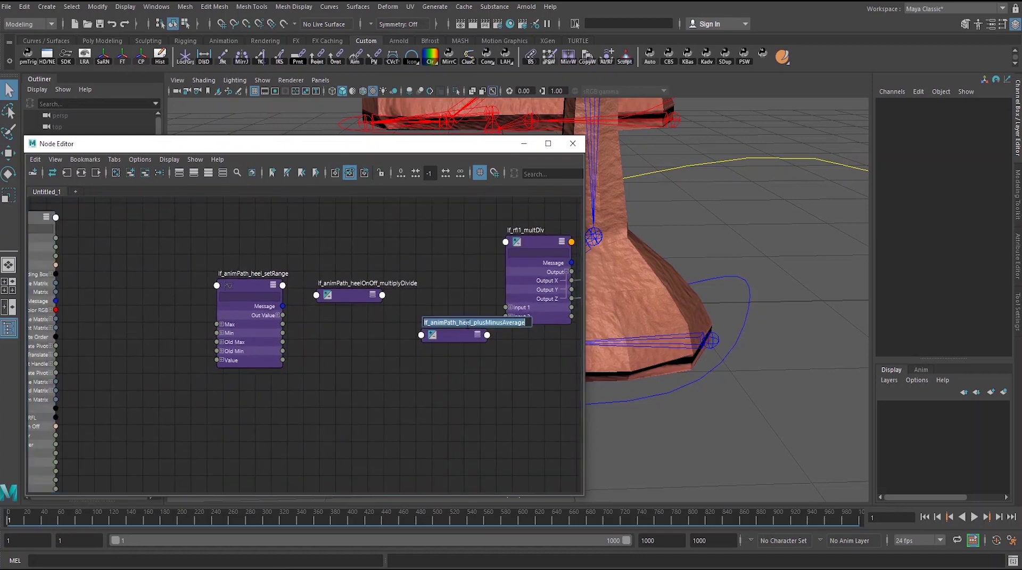
left_click(472, 322)
type("Add")
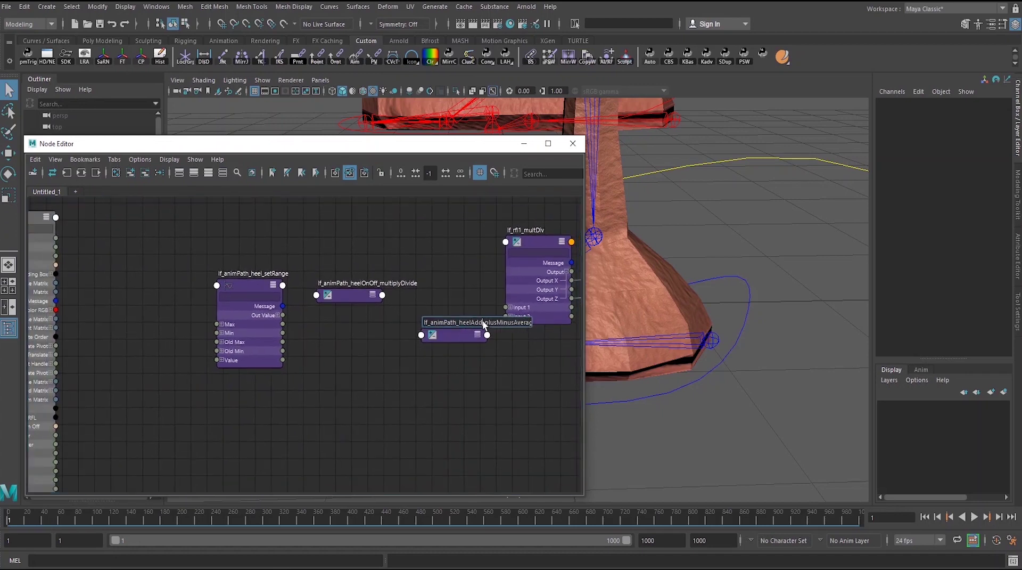
key("Return")
- Rearrange the heel setRange and heelOnOff multiplyDivide nodes between the leg control node and the heelAdd node
right_click_drag(417, 375, 377, 354, "alt")
middle_click_drag(377, 353, 336, 322, "alt")
right_click_drag(336, 322, 296, 323, "alt")
middle_click_drag(265, 317, 295, 311, "alt")
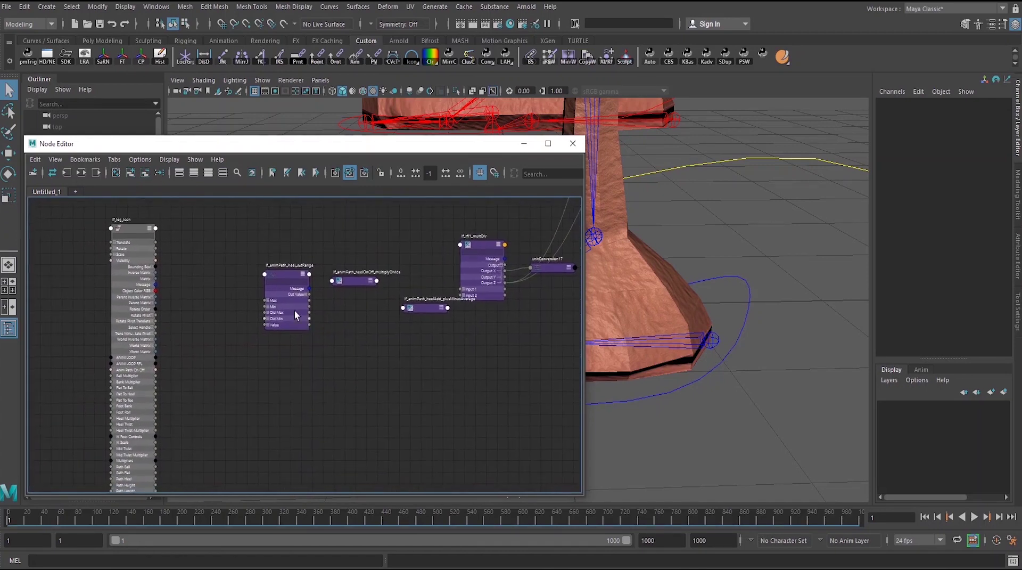
left_click(256, 292)
left_click_drag(256, 291, 238, 292)
scroll(239, 417, "up", 2)
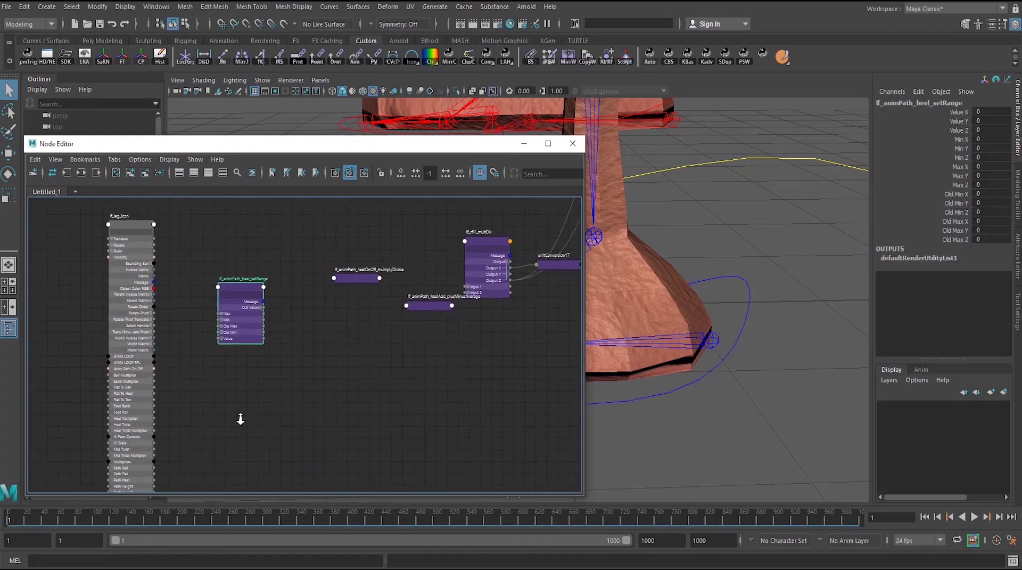
left_click_drag(372, 266, 334, 273)
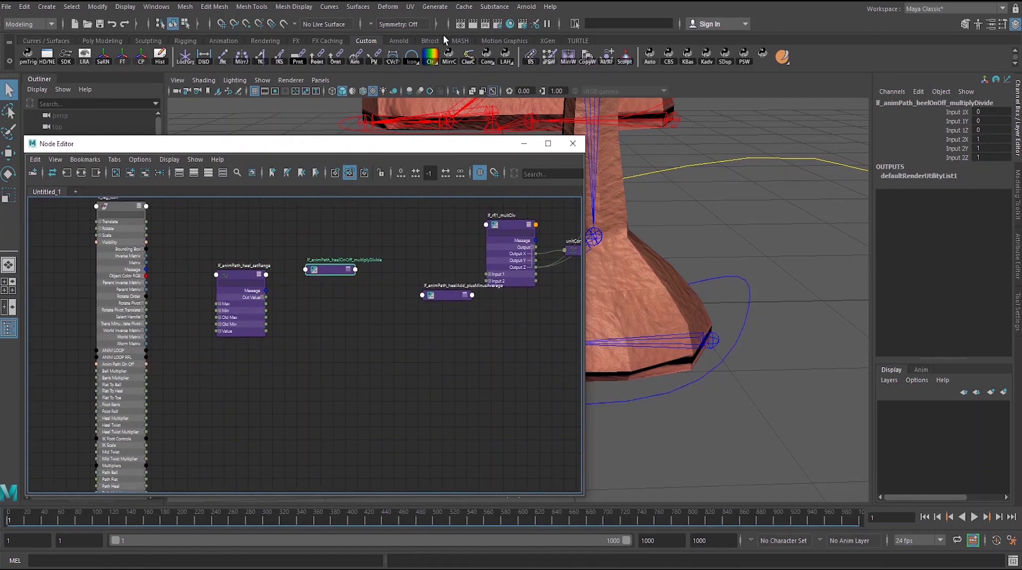
- Add the nodes matching *motionPath* to the node graph and remove rt_leg_path_motionPath from it
left_click(625, 24)
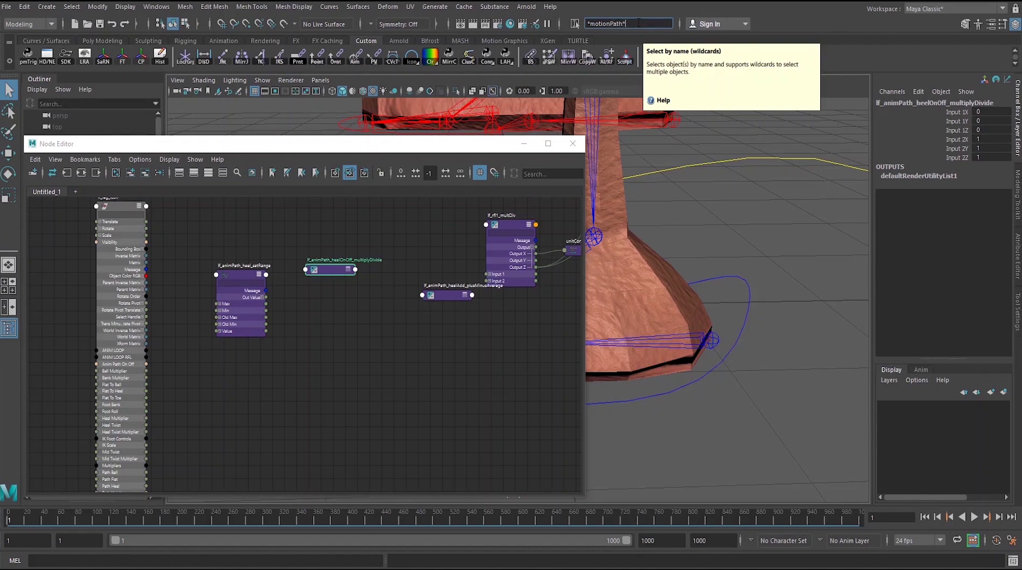
key("Return")
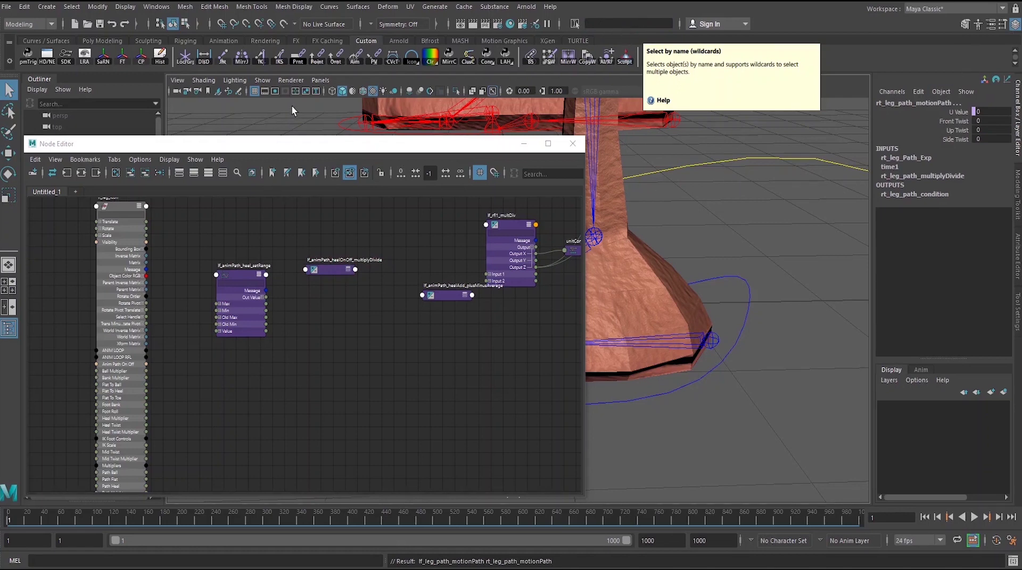
left_click(144, 173)
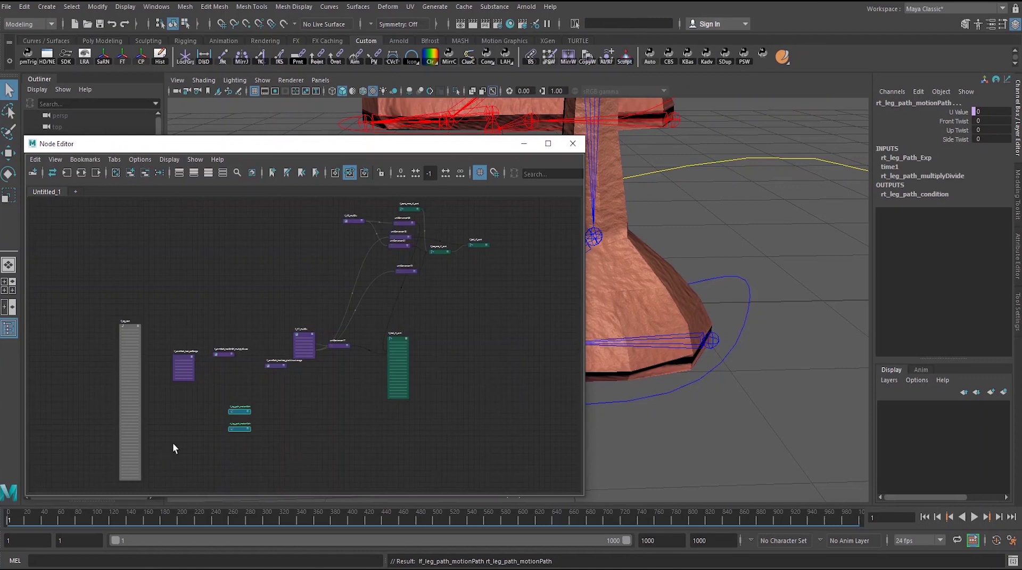
scroll(174, 448, "up", 4)
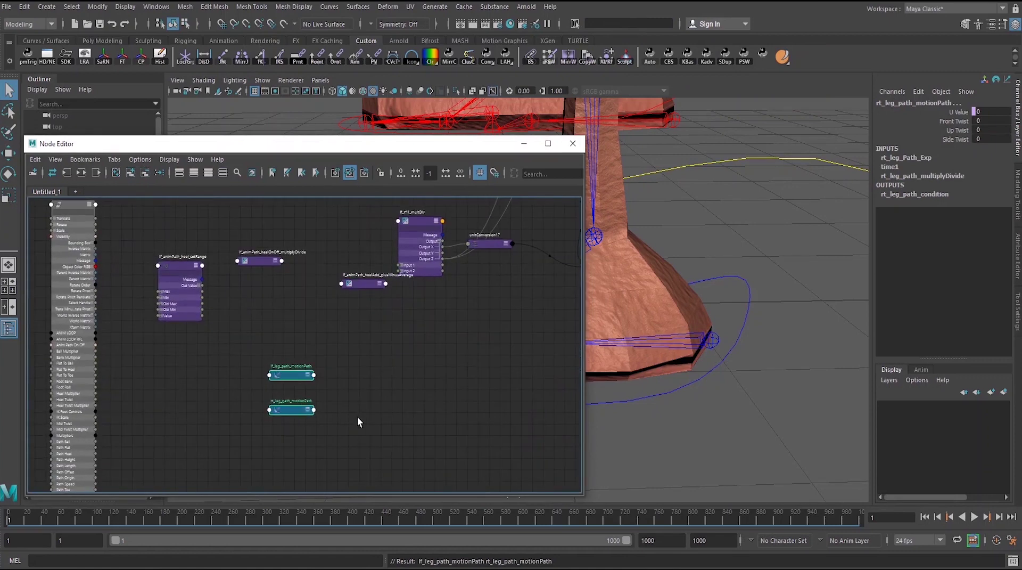
left_click(283, 410)
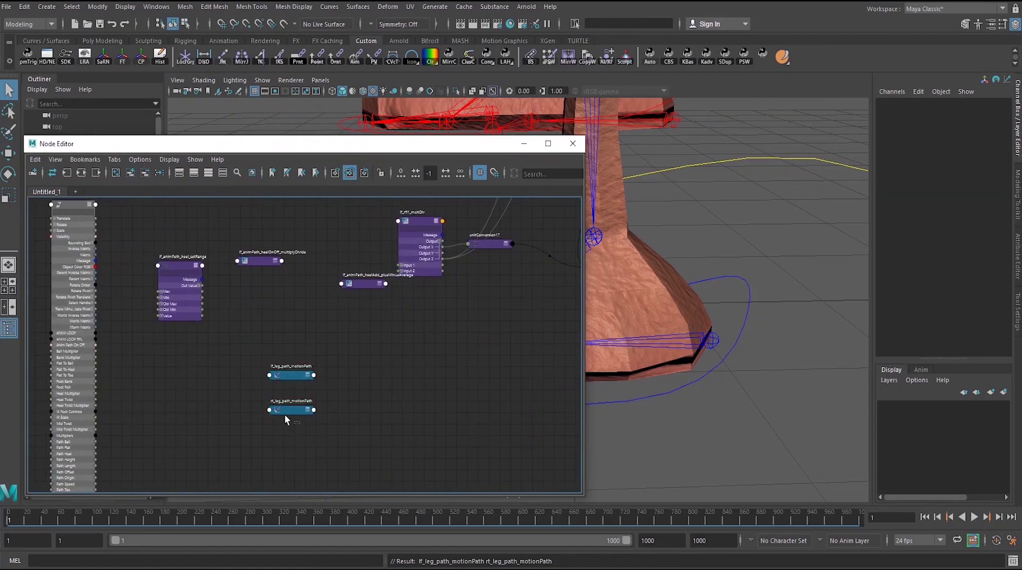
left_click(141, 174)
- Expand the lf_leg_path_motionPath node's attributes and place it beside the leg control node, below the setRange node
left_click(307, 376)
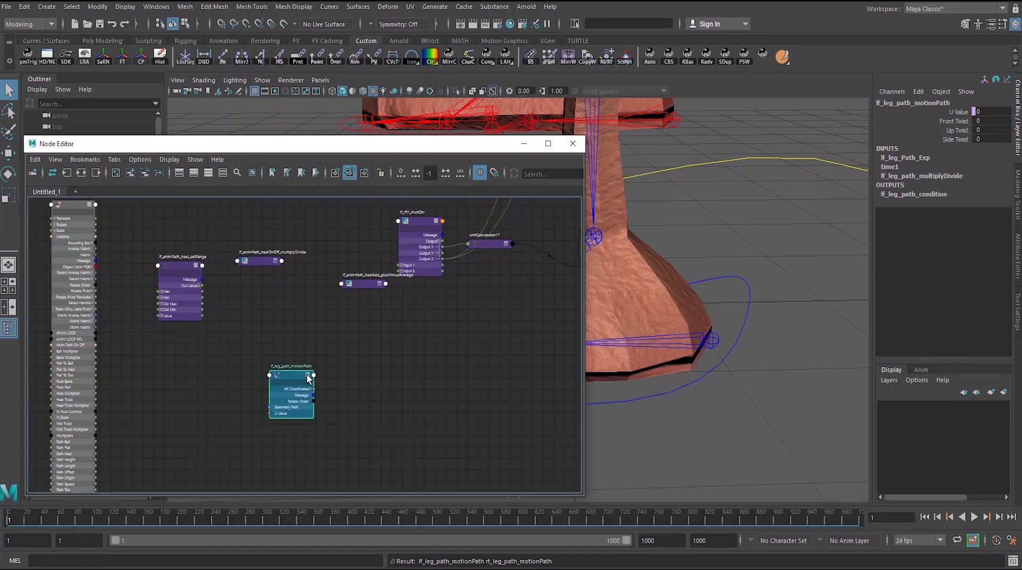
left_click_drag(308, 377, 144, 343)
scroll(172, 421, "up", 2)
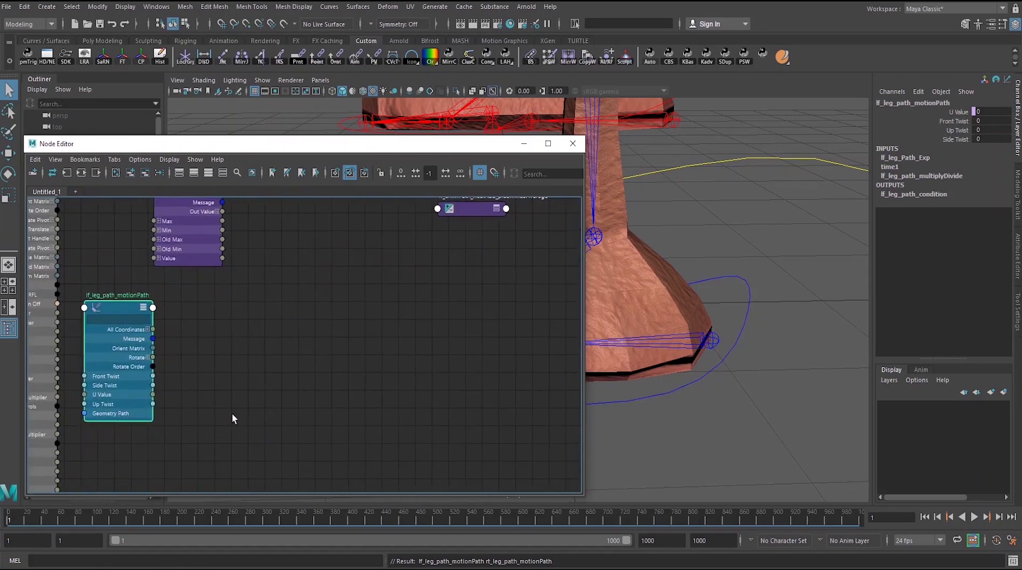
- Expand the heel setRange node's Value input and connect lf_leg_path_motionPath's U Value to both Value X and Value Y
middle_click_drag(232, 419, 312, 408, "alt")
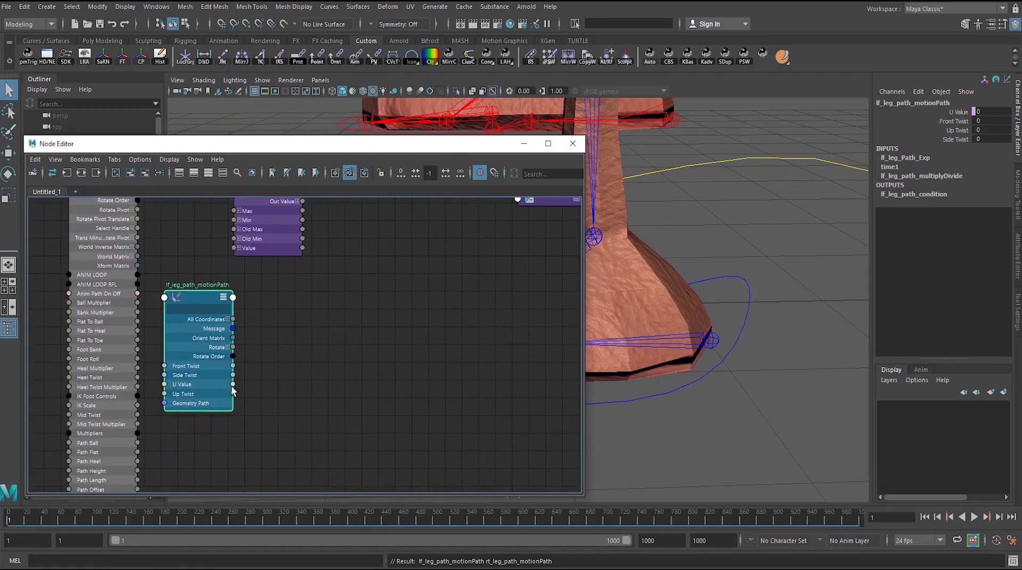
scroll(292, 382, "down", 4)
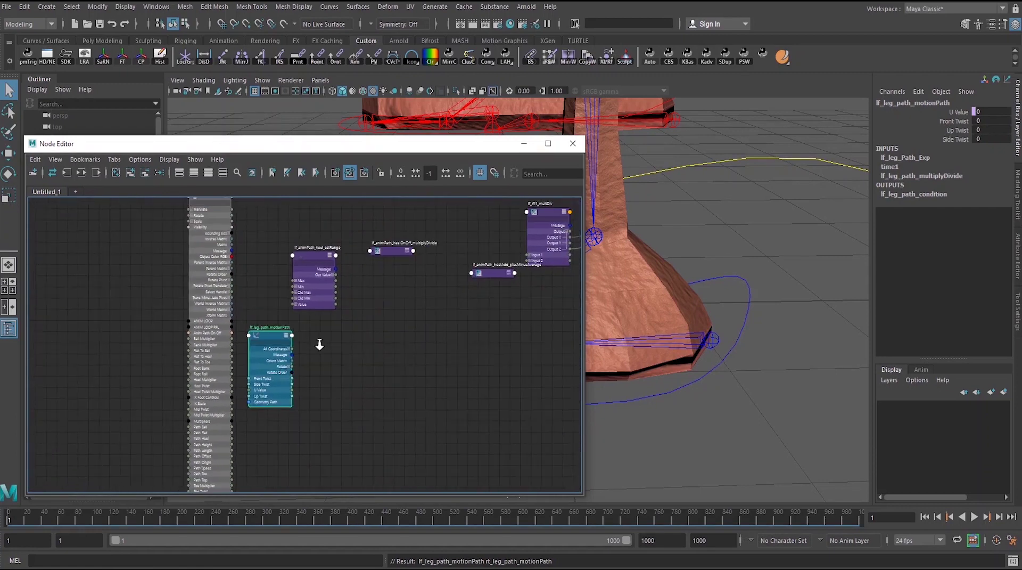
scroll(319, 344, "up", 1)
left_click(296, 302)
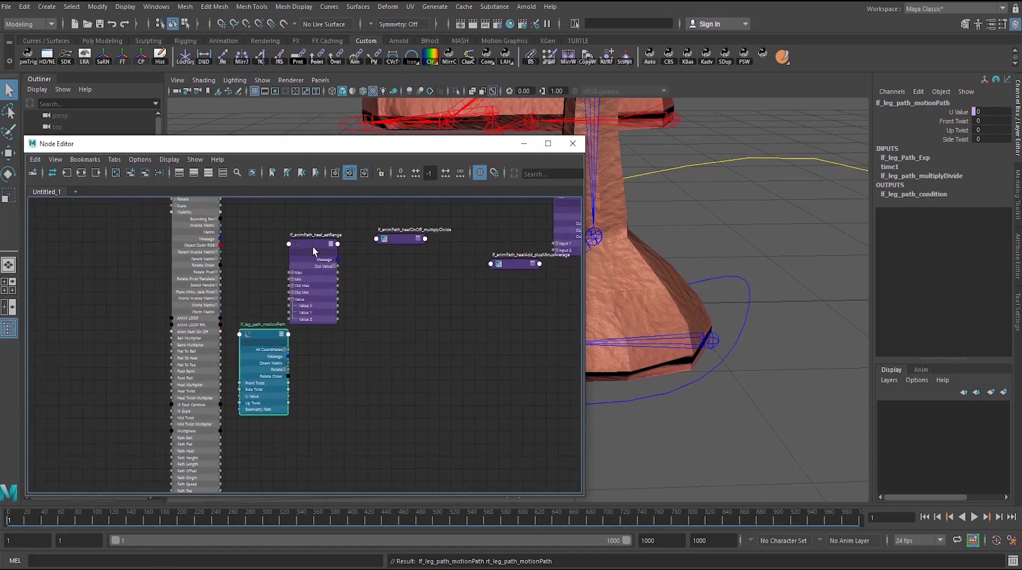
left_click_drag(312, 246, 329, 247)
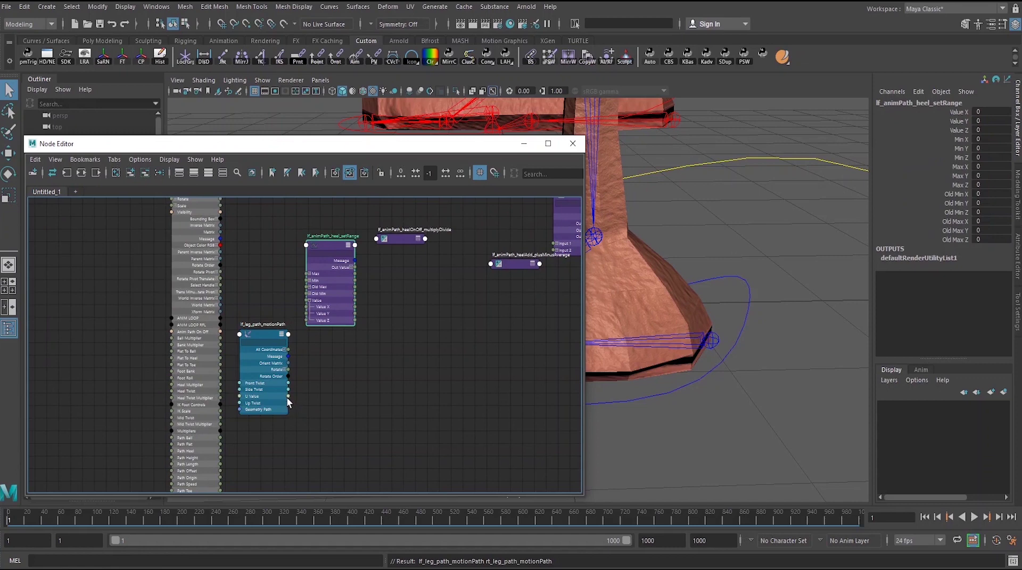
left_click_drag(288, 396, 307, 307)
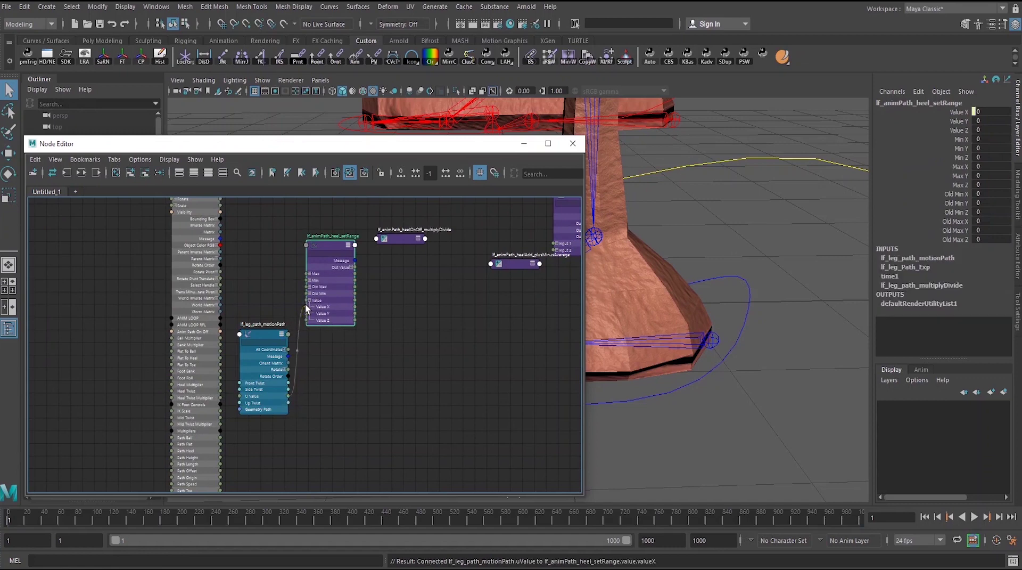
left_click_drag(288, 396, 326, 321)
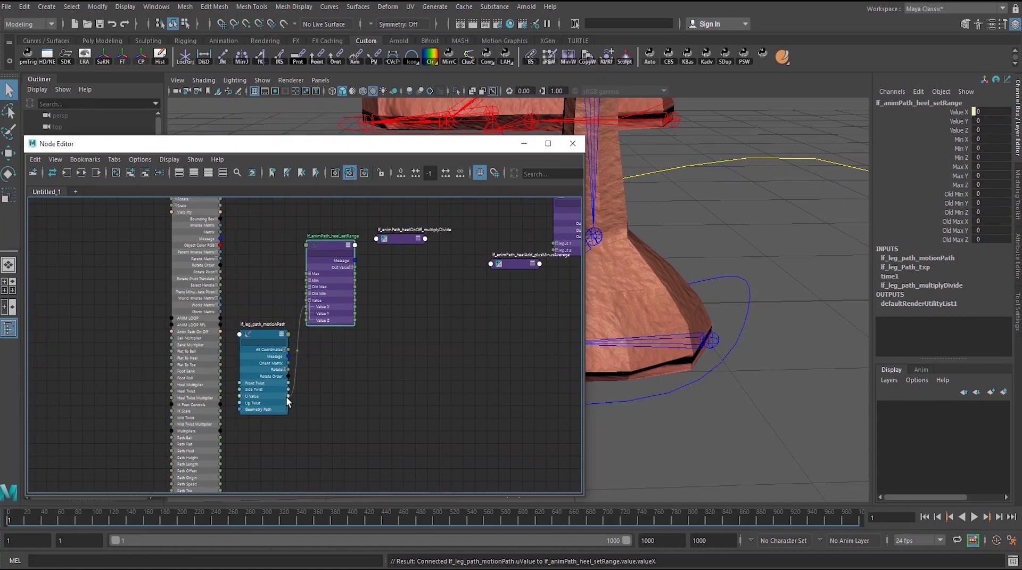
left_click_drag(288, 396, 317, 314)
- Reposition the lf_leg_path_motionPath and heel setRange nodes so they sit close together beside the leg control node
left_click_drag(270, 338, 268, 357)
mouse_move(340, 243)
left_mouse_down()
mouse_move(338, 277)
mouse_move(337, 252)
left_mouse_up()
scroll(399, 330, "up", 2)
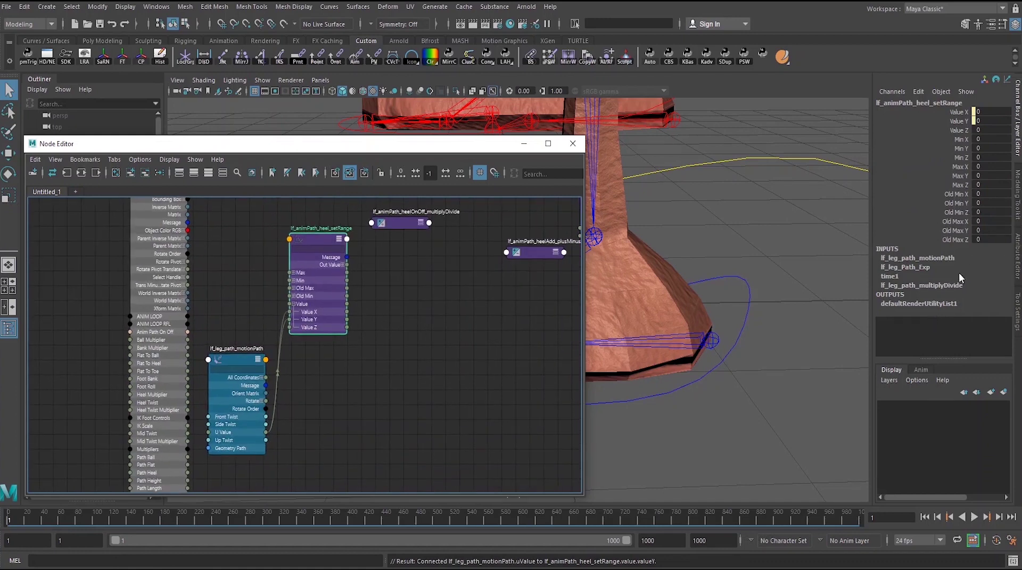
middle_click_drag(162, 394, 169, 317)
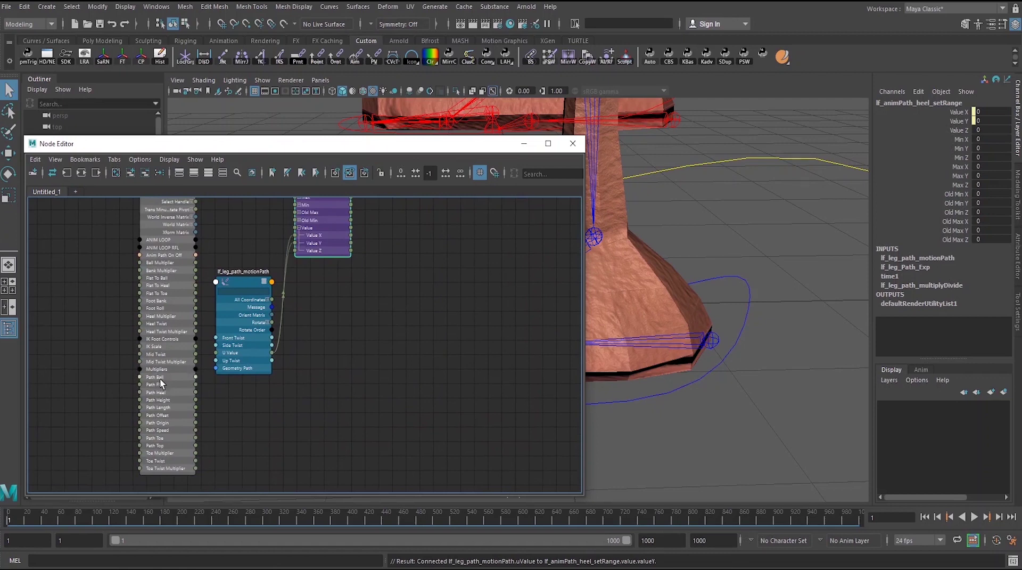
middle_click_drag(337, 365, 352, 375)
scroll(350, 375, "down", 1)
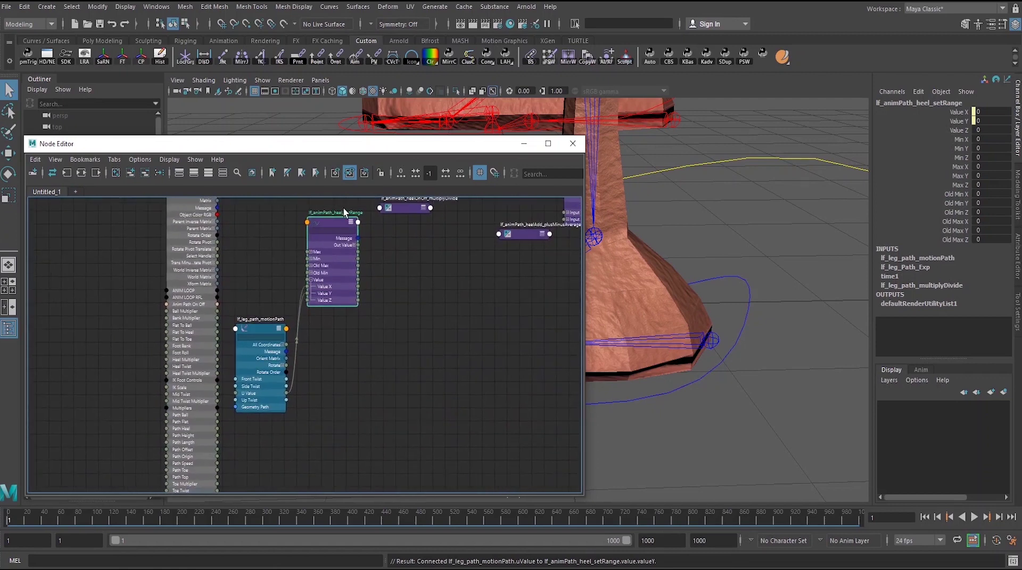
left_click_drag(338, 222, 343, 258)
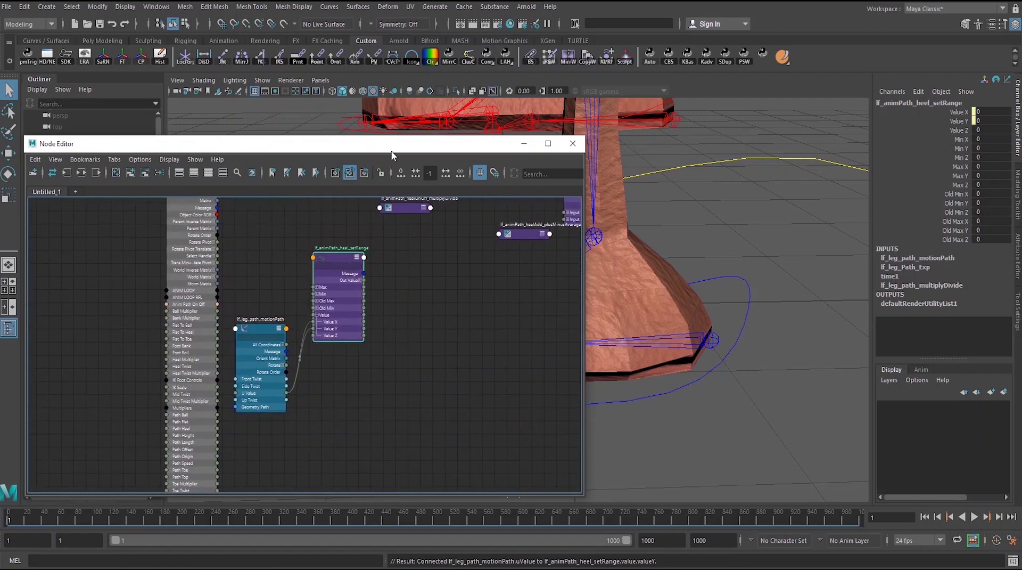
- Connect lf_leg_icon's Path Top to Old Min X and Path Heel to Old Max X on the heel setRange node
left_click_drag(393, 151, 392, 353)
right_click_drag(574, 269, 315, 242, "alt")
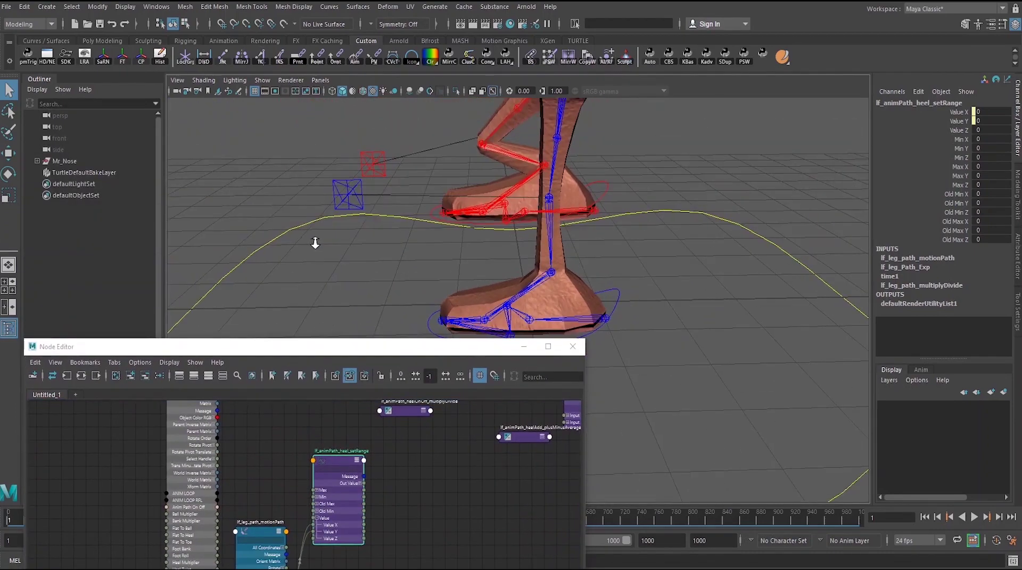
middle_click_drag(400, 258, 411, 225, "alt")
left_click_drag(411, 225, 452, 246, "alt")
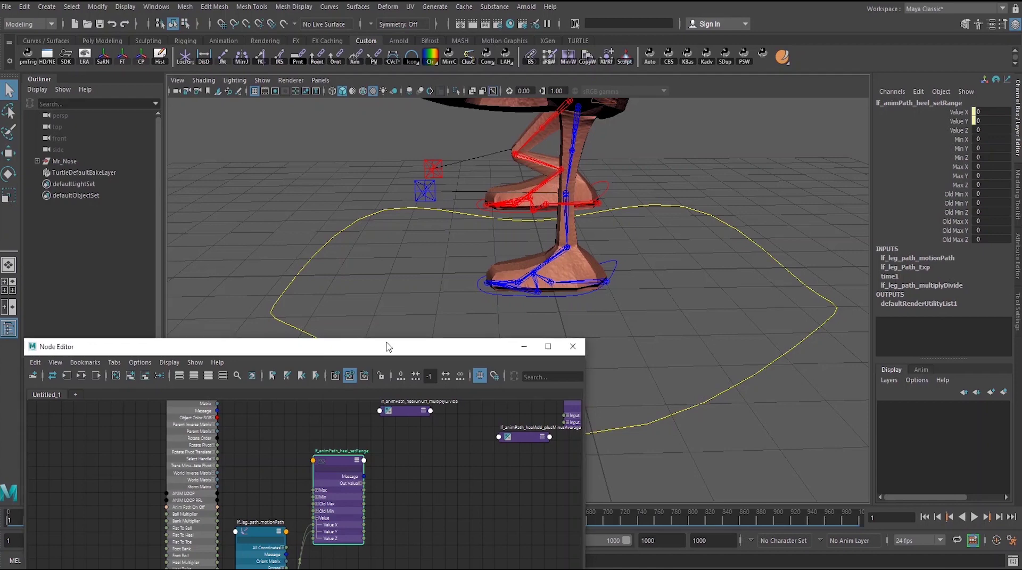
left_click_drag(385, 346, 417, 129)
scroll(367, 375, "up", 3)
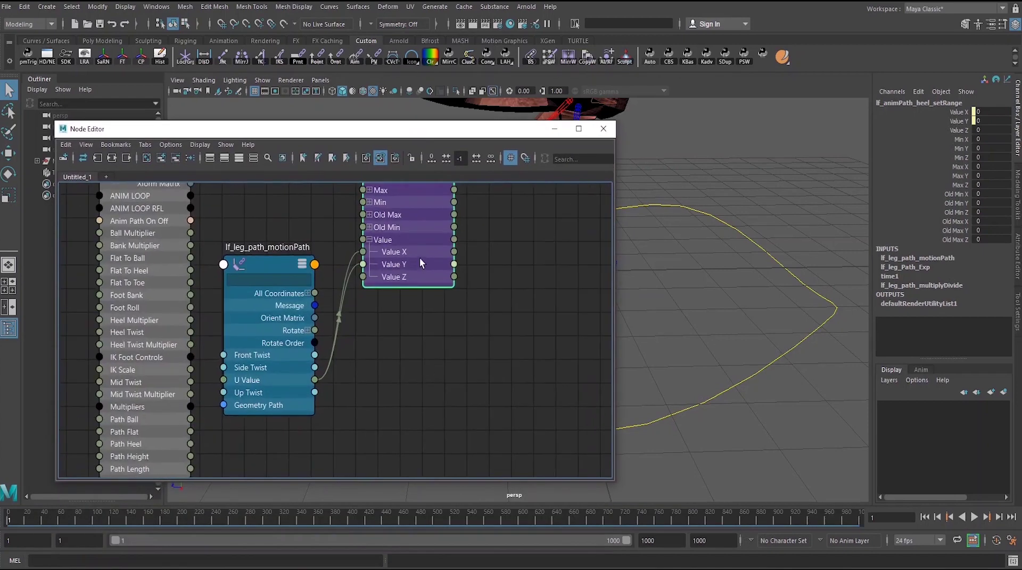
left_click(369, 227)
scroll(441, 316, "down", 4)
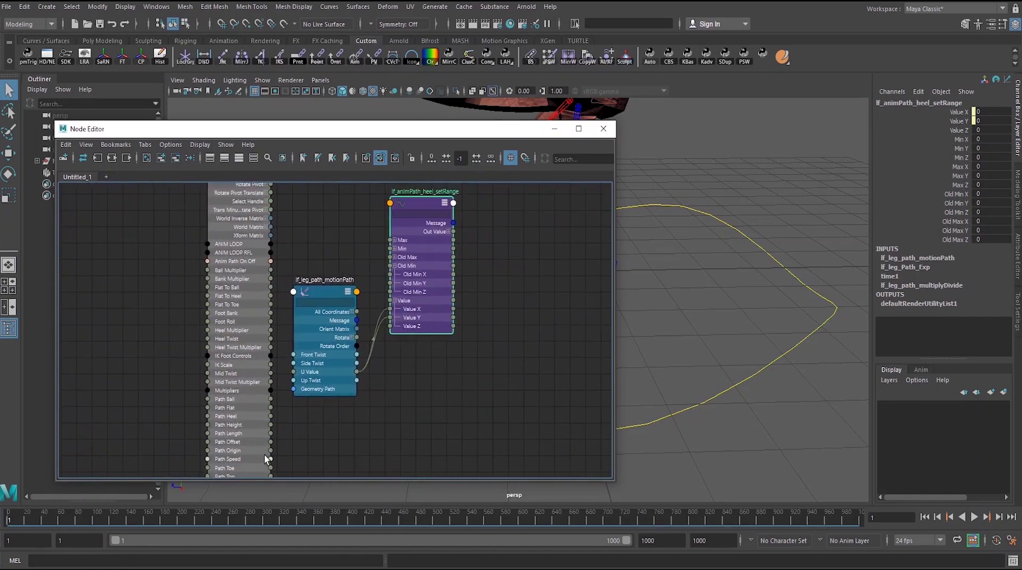
scroll(266, 464, "down", 2)
left_click_drag(271, 474, 379, 294)
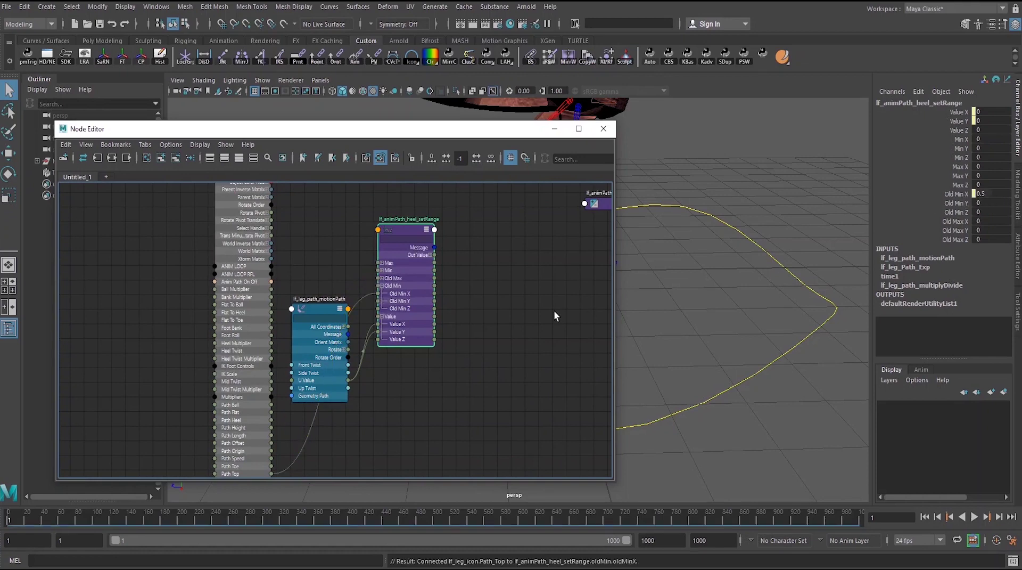
scroll(551, 313, "up", 1)
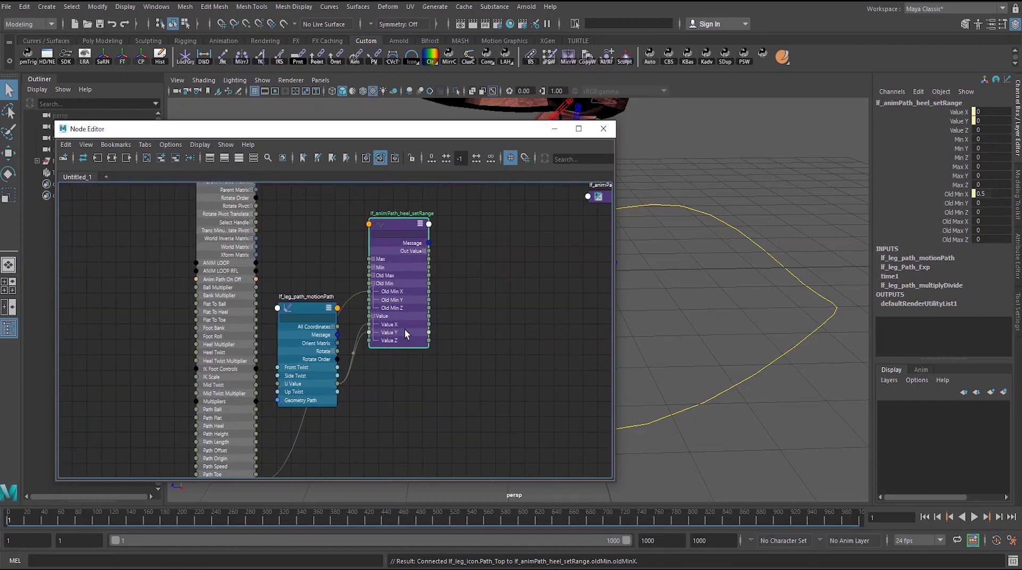
left_click_drag(256, 426, 368, 284)
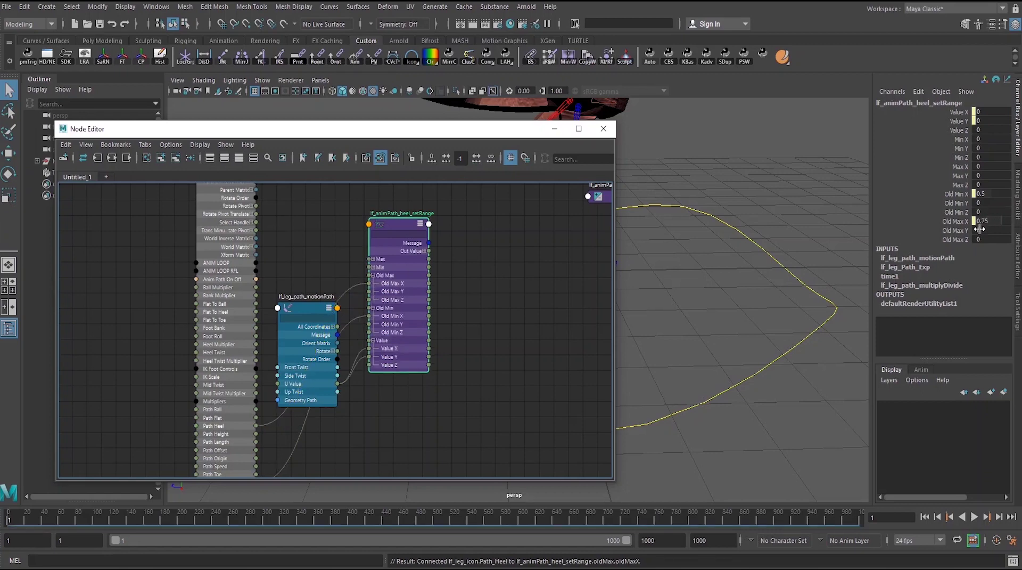
scroll(325, 410, "down", 2)
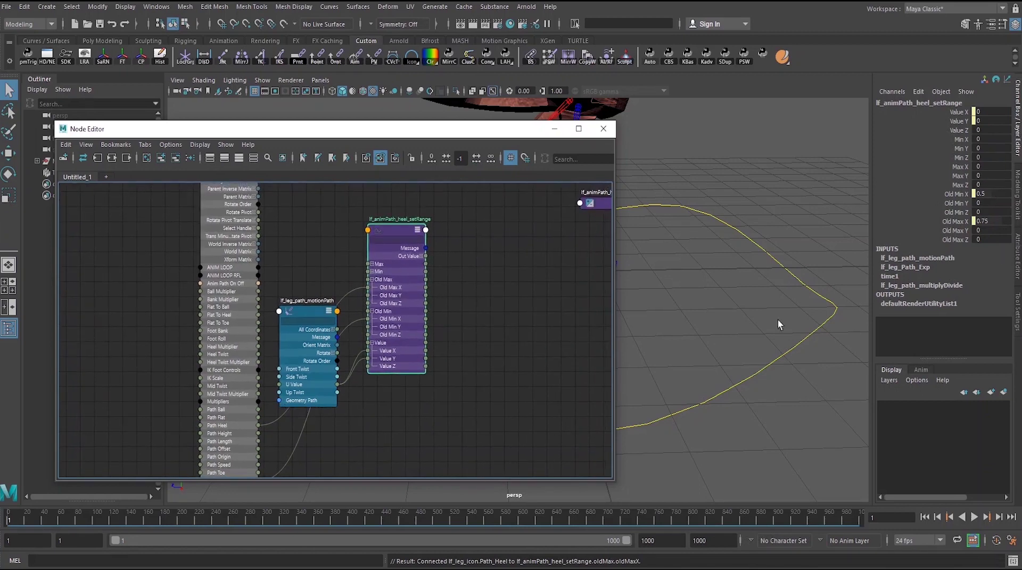
left_click_drag(259, 425, 369, 295)
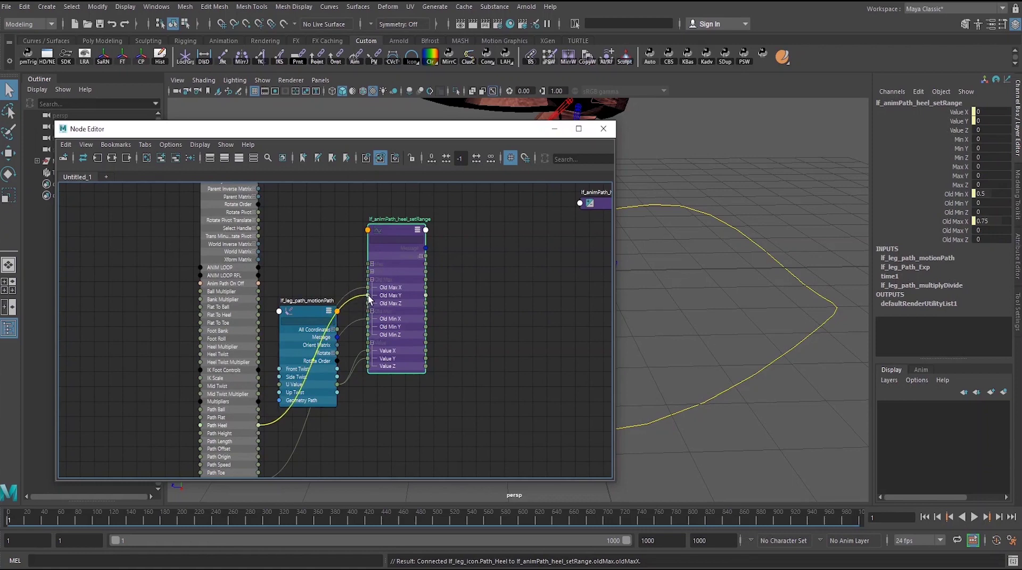
left_click_drag(368, 295, 369, 295)
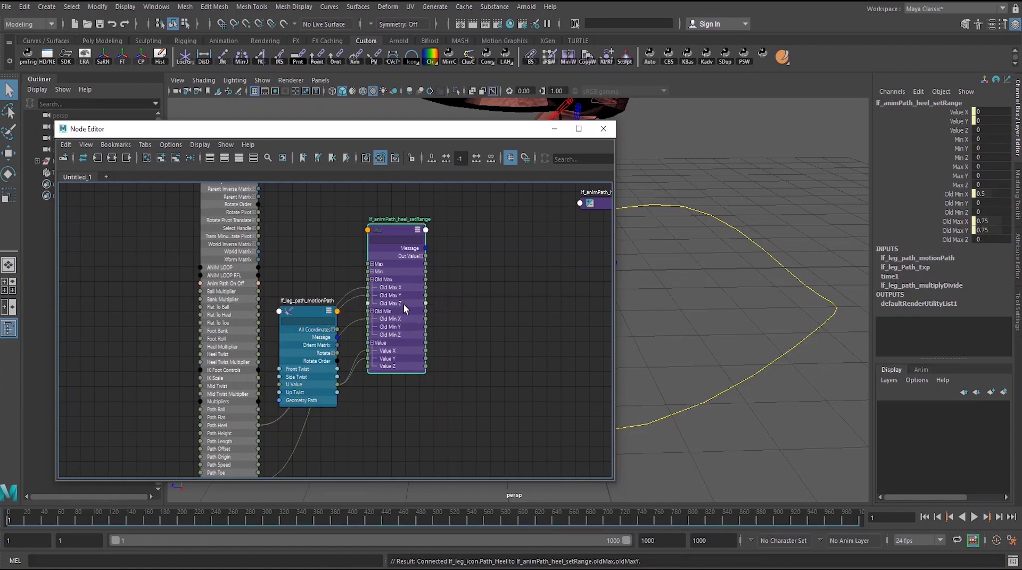
key("ctrl+z")
- Connect lf_leg_icon's Path Heel to Old Min Y and Path Flat to Old Max Y on the heel setRange node
left_click_drag(258, 425, 369, 327)
scroll(500, 290, "up", 1)
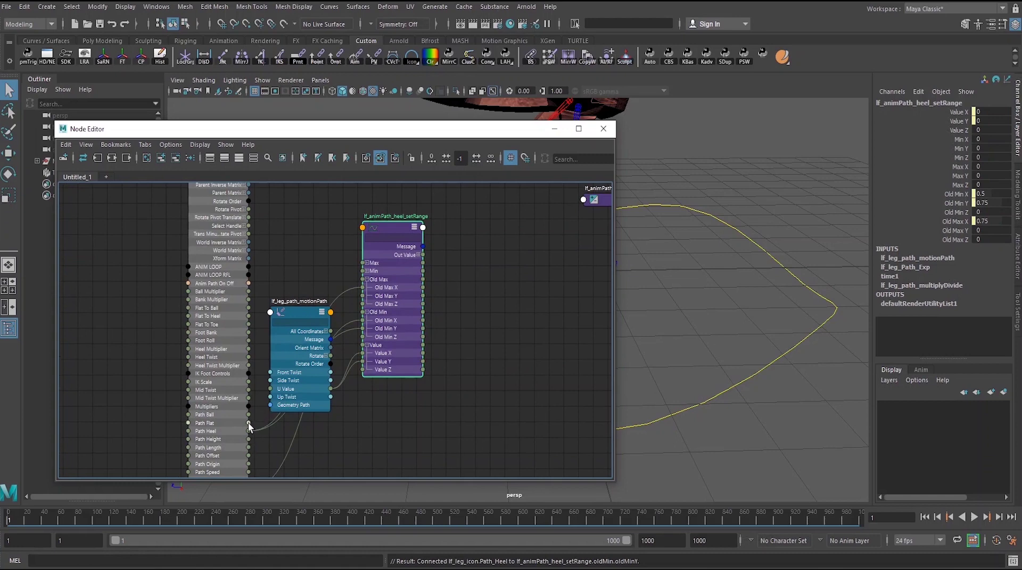
left_click_drag(248, 422, 234, 427)
left_click_drag(248, 422, 365, 296)
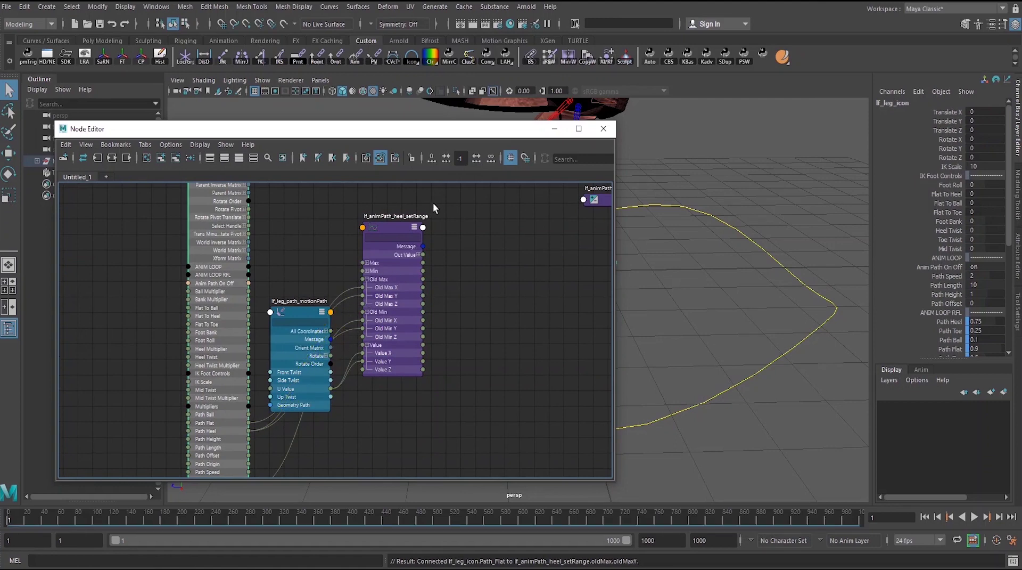
- Set the heel setRange node's Max X to 60 and its Max Y to -60
left_click(405, 224)
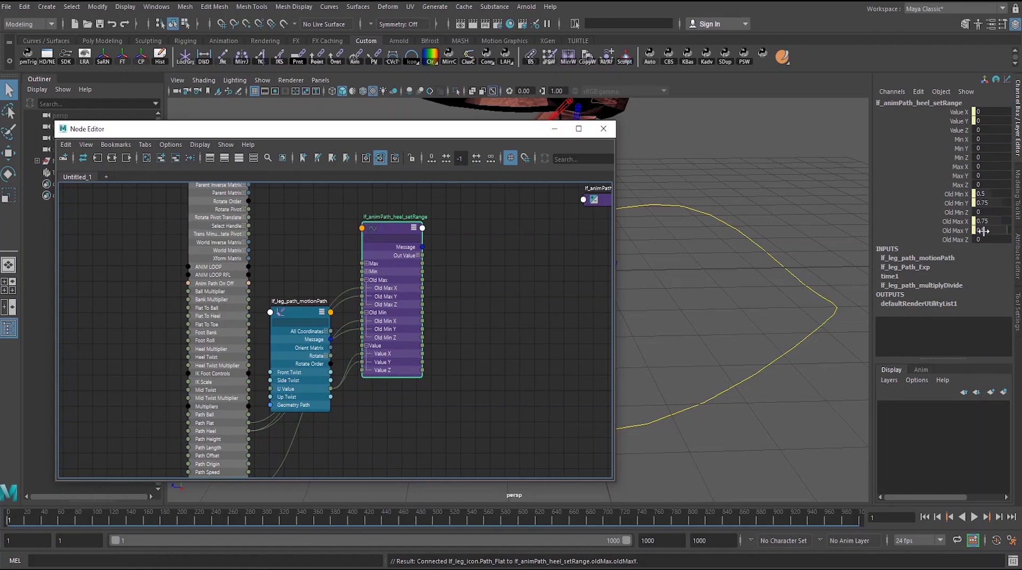
scroll(438, 297, "down", 2)
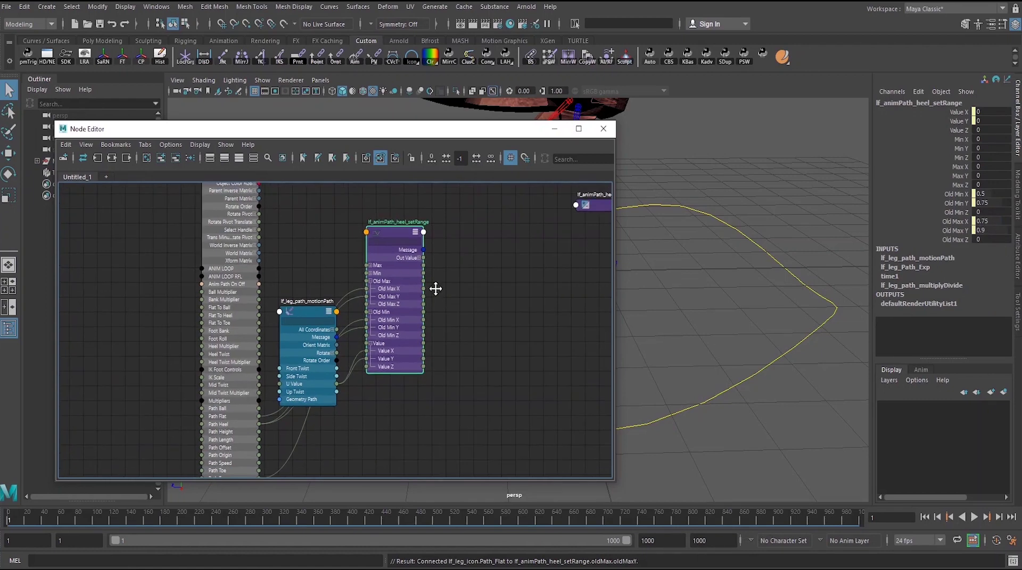
scroll(458, 279, "up", 2)
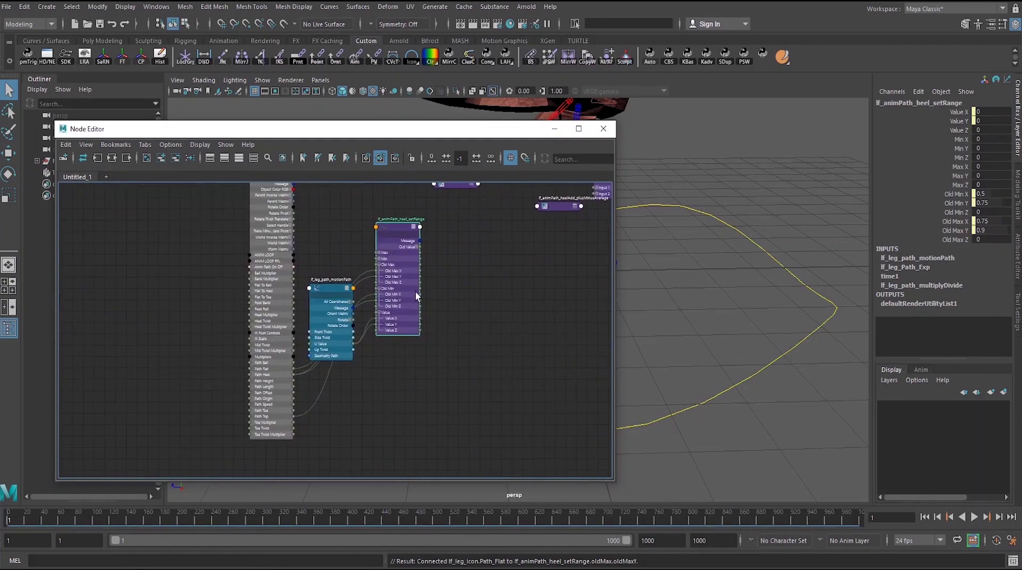
middle_click_drag(433, 290, 444, 290, "alt")
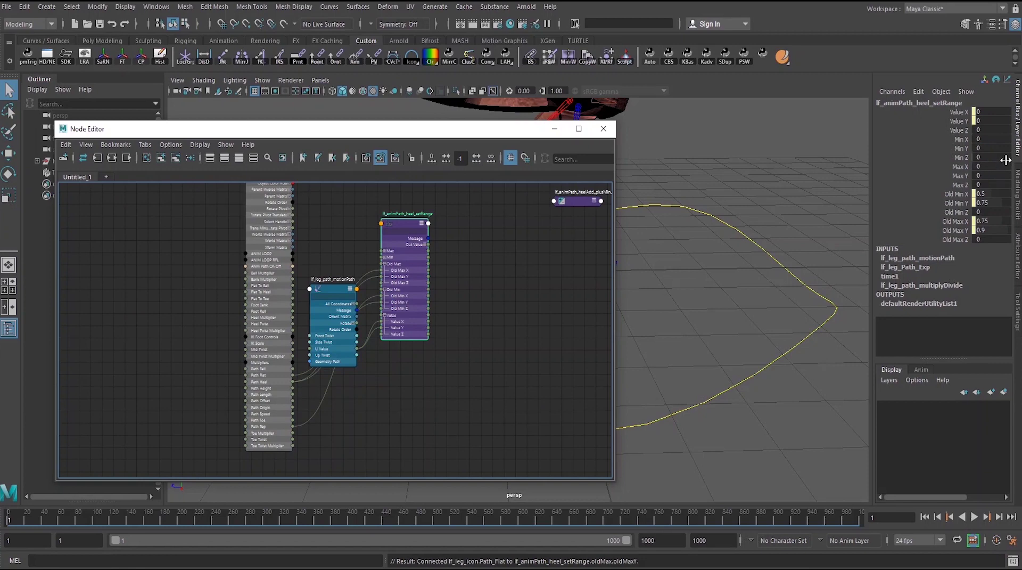
left_click_drag(476, 133, 349, 152)
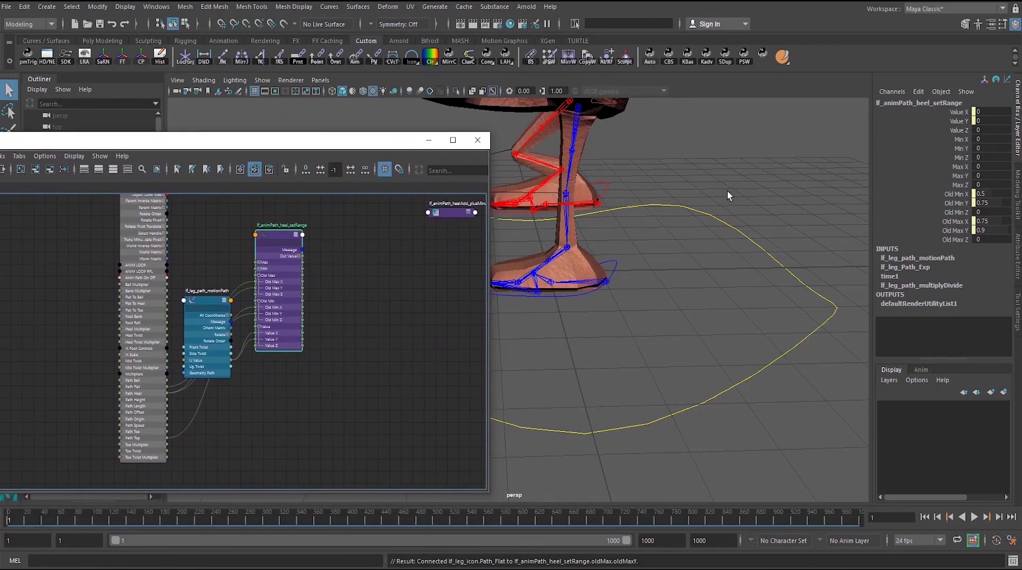
left_click(985, 165)
left_click(985, 165)
type("6")
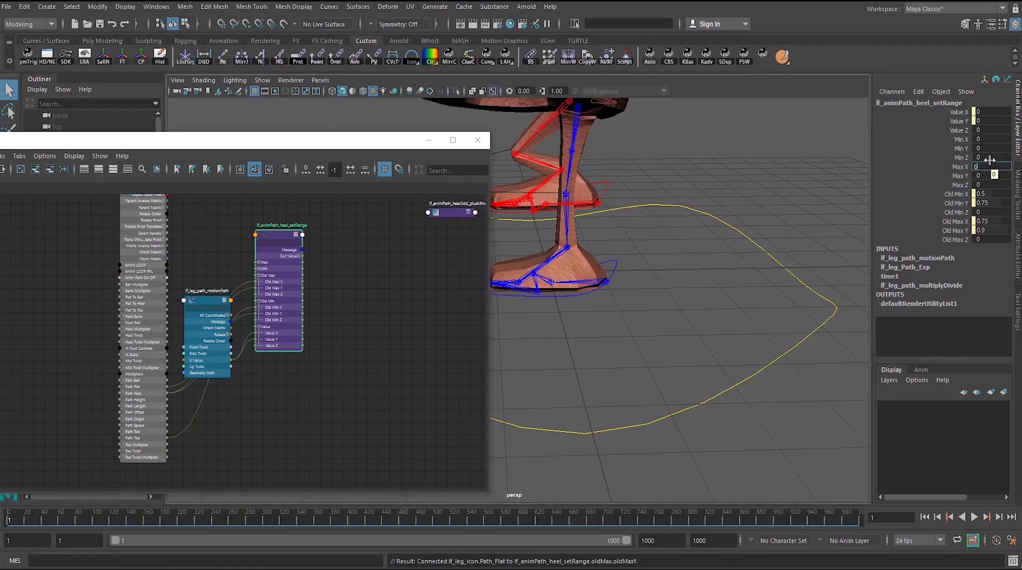
type("0")
key("Return")
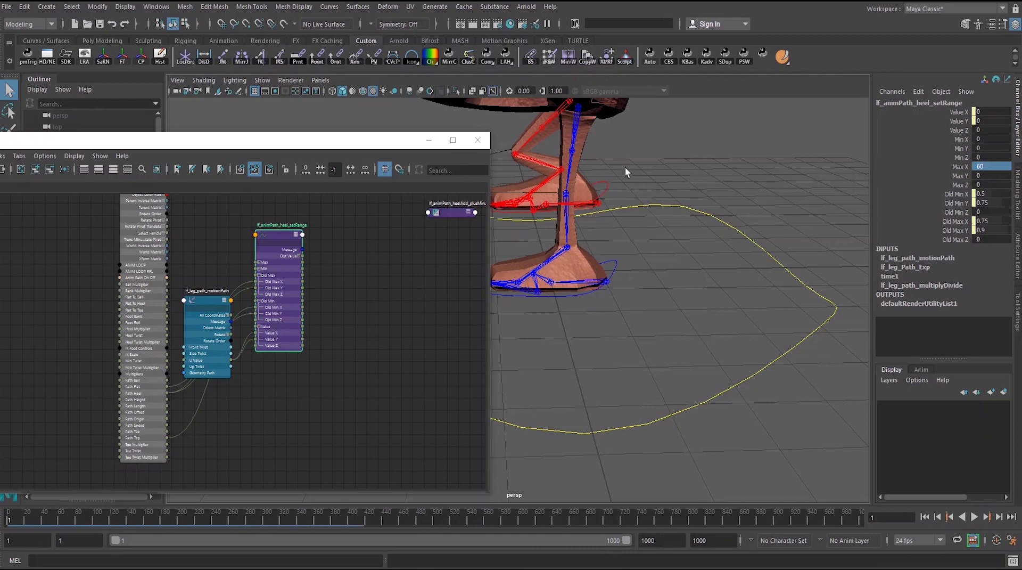
left_click_drag(351, 140, 386, 245)
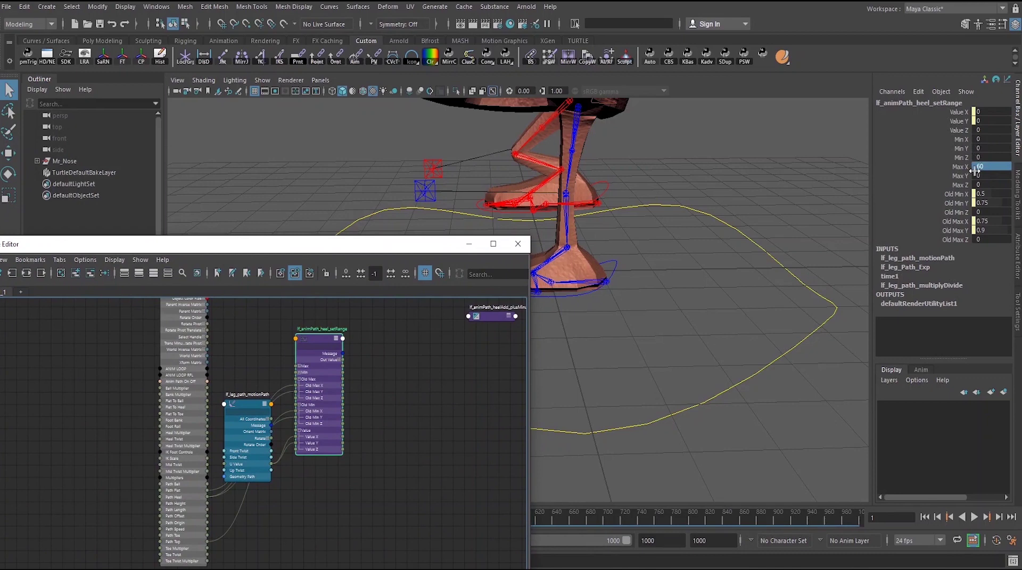
key("Tab")
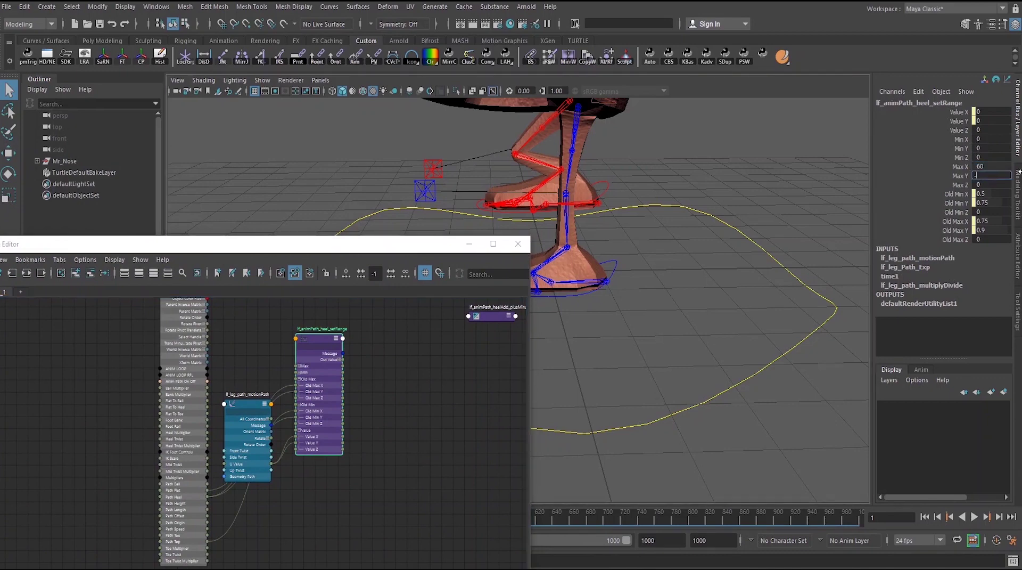
key("Return")
- Line up the heelAdd and heelOnOff nodes beside the heel setRange node and expand the heelOnOff multiplyDivide node's Input 1
middle_click_drag(351, 394, 292, 402)
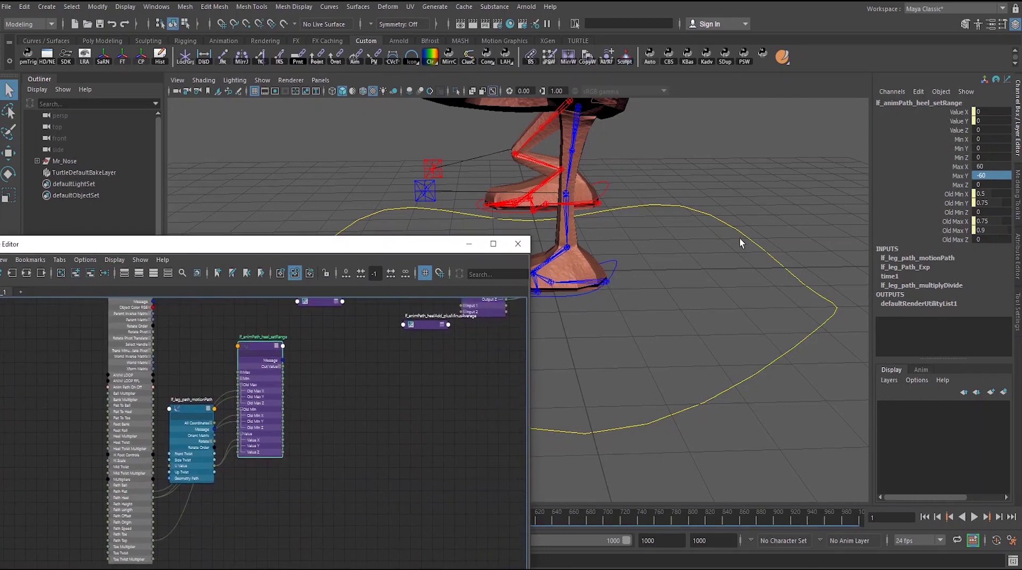
left_click(330, 335)
left_click_drag(426, 324, 457, 357)
left_click_drag(330, 302, 321, 360)
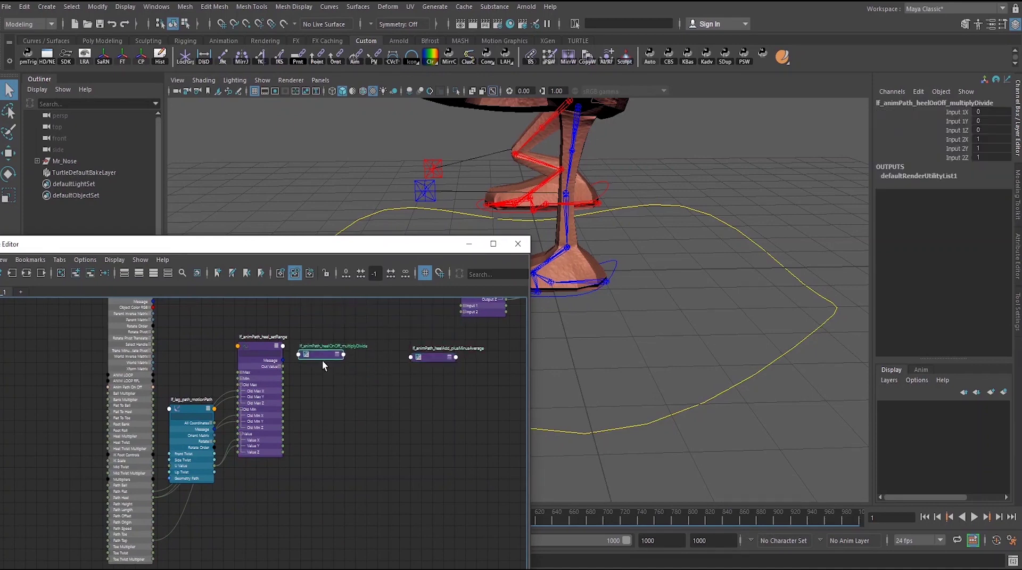
left_click(351, 357)
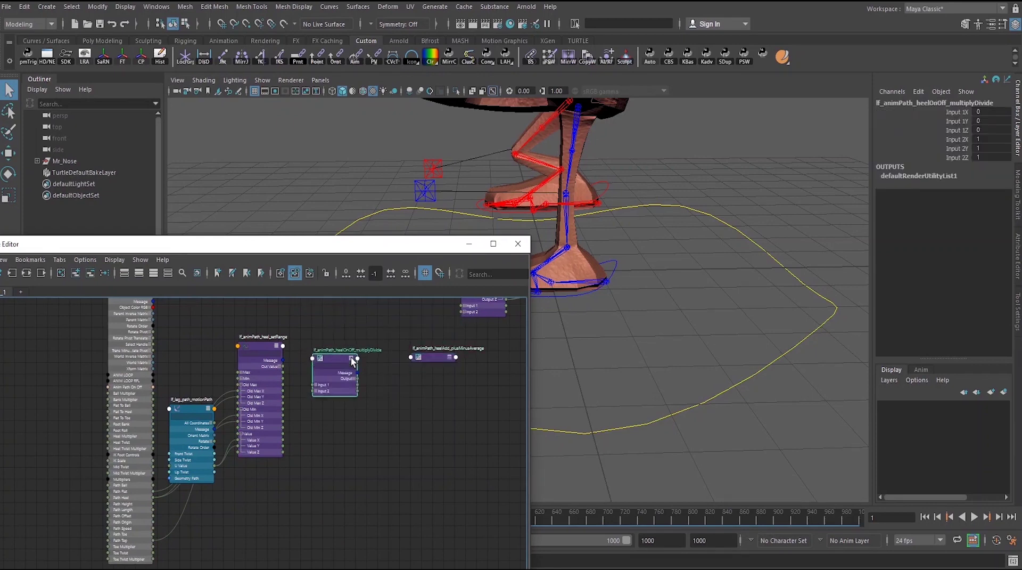
scroll(330, 423, "up", 2)
left_click(322, 360)
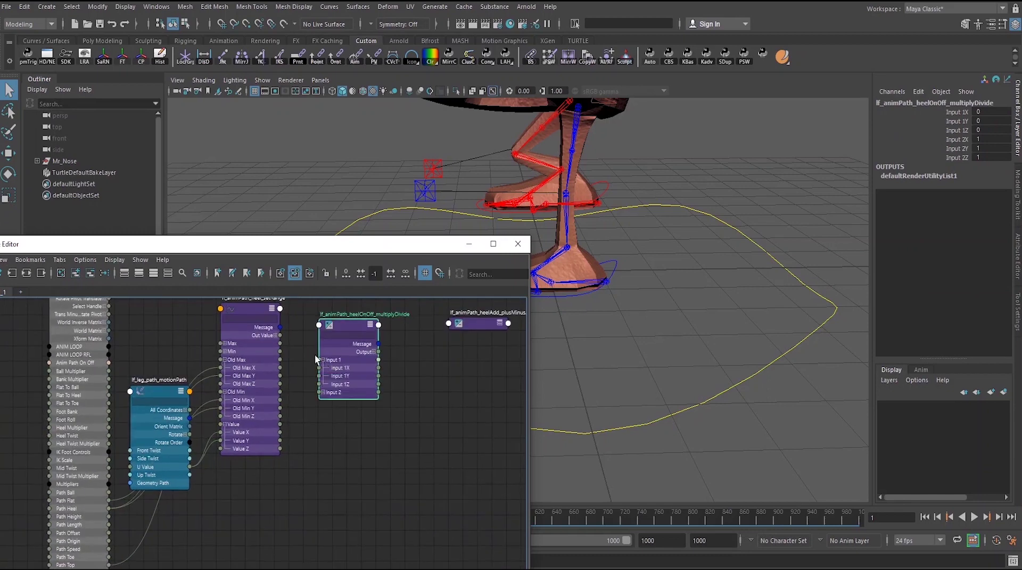
- Connect the heel setRange node's Out Value X and Y to heelOnOff's Input 1X and 1Y, and expand Input 2
left_click(275, 335)
left_click_drag(280, 343, 320, 376)
left_click(322, 392)
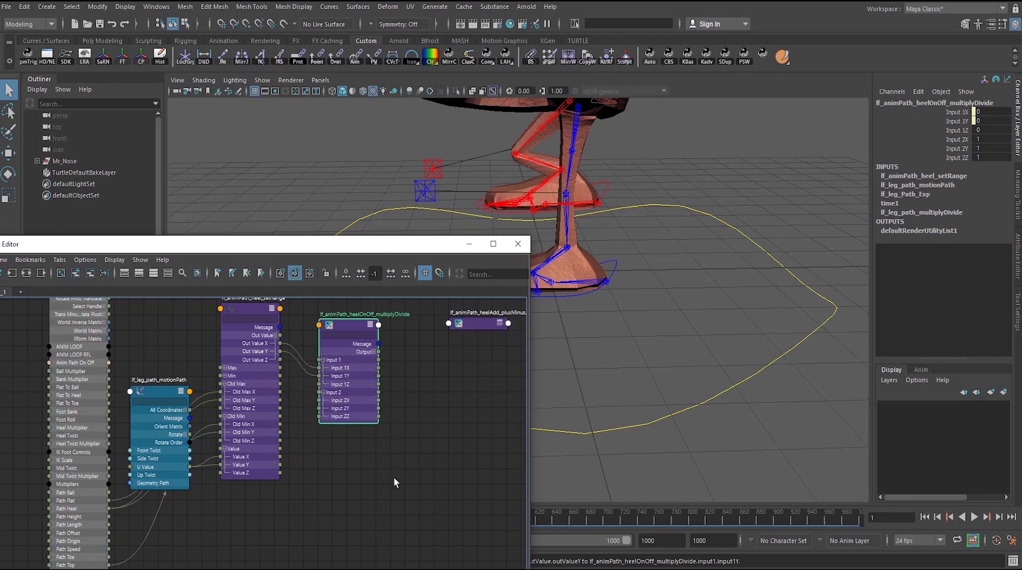
- Connect lf_leg_icon's Anim Path On Off to both Input 2X and Input 2Y on the heelOnOff multiplyDivide node
right_click_drag(394, 479, 298, 469, "alt")
middle_click_drag(264, 460, 301, 447, "alt")
left_click(154, 360)
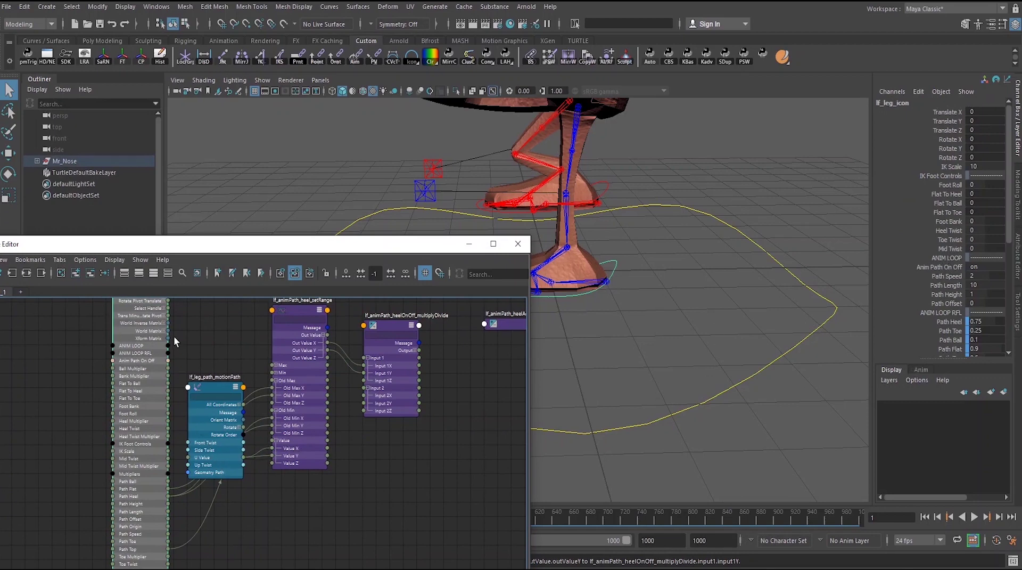
left_click_drag(168, 362, 365, 395)
left_click_drag(168, 362, 366, 402)
left_click(388, 326)
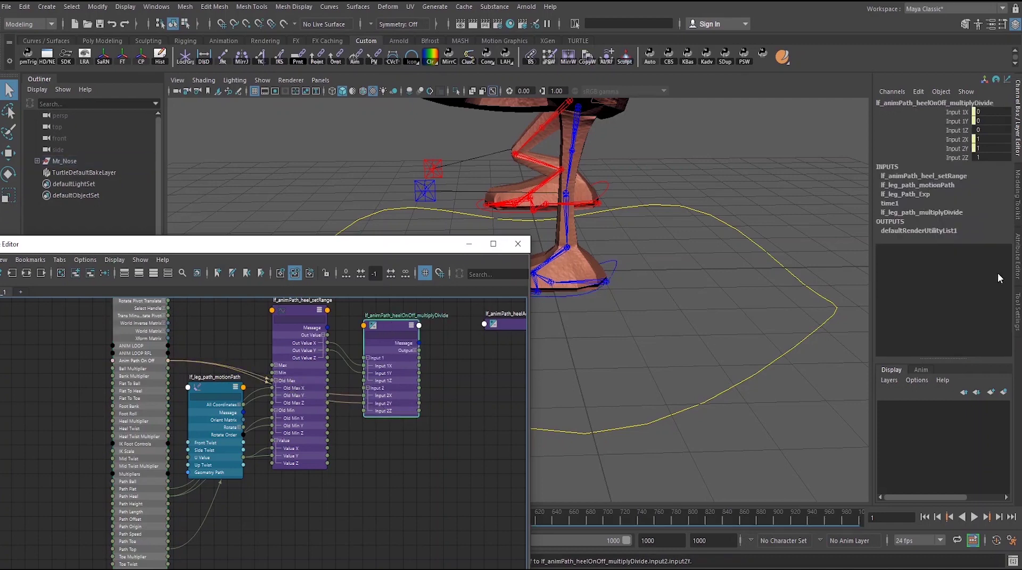
left_click(160, 384)
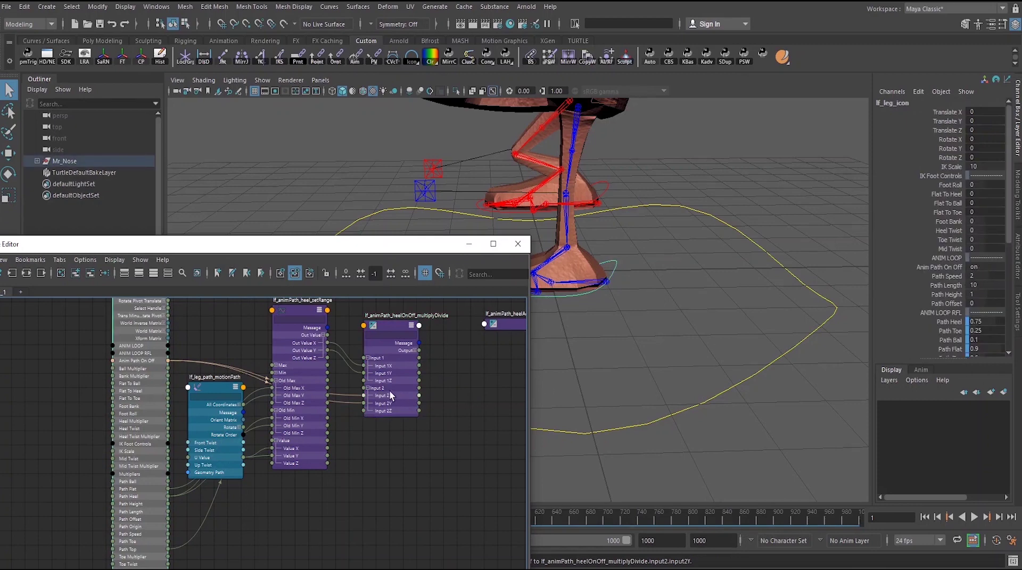
left_click(405, 382)
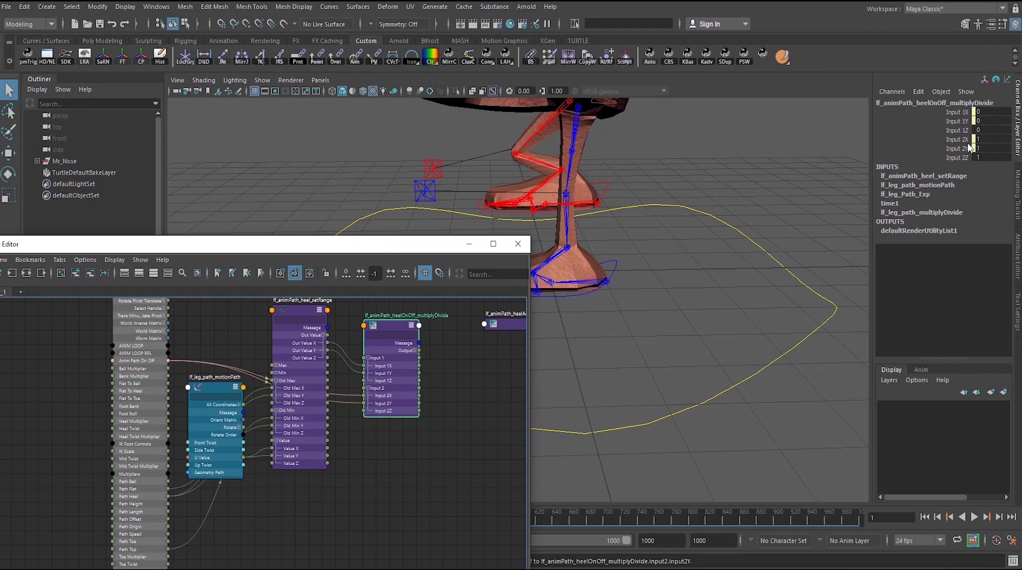
- Reposition lf_rfl1_multDiv and the heelAdd plusMinusAverage node between heelOnOff and the heel joint, and expand heelAdd's attributes
middle_click_drag(419, 372, 259, 397, "alt")
scroll(418, 403, "down", 2)
middle_click_drag(345, 402, 292, 447, "alt")
scroll(366, 411, "down", 1)
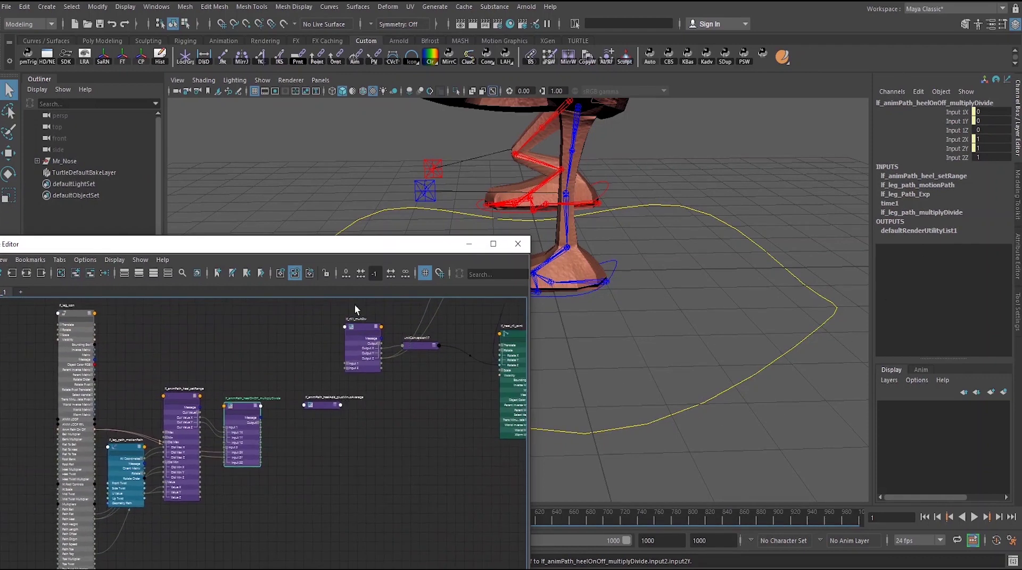
left_click(345, 328)
left_click_drag(345, 328, 303, 327)
scroll(346, 381, "up", 2)
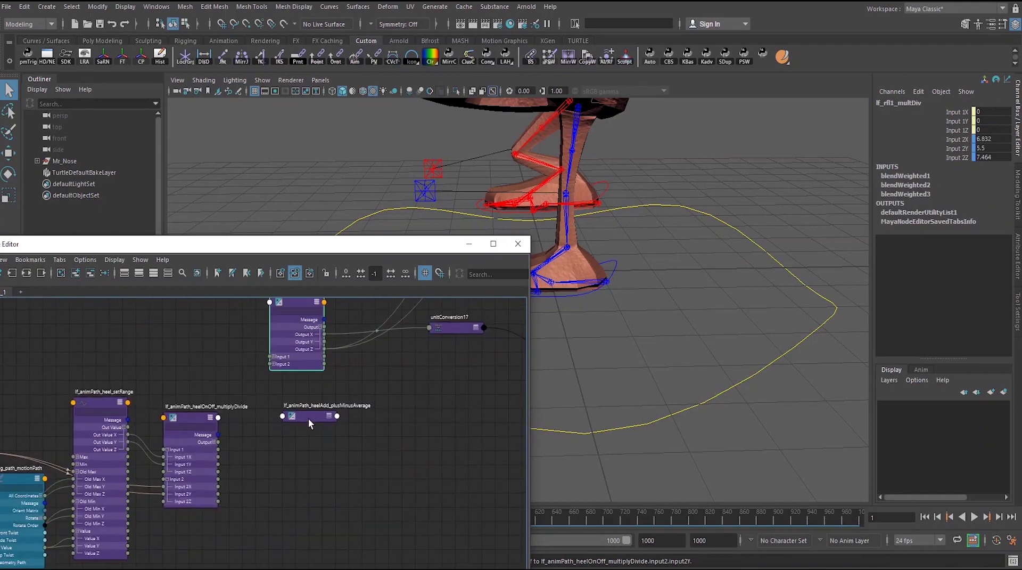
left_click_drag(308, 417, 394, 392)
left_click(393, 388)
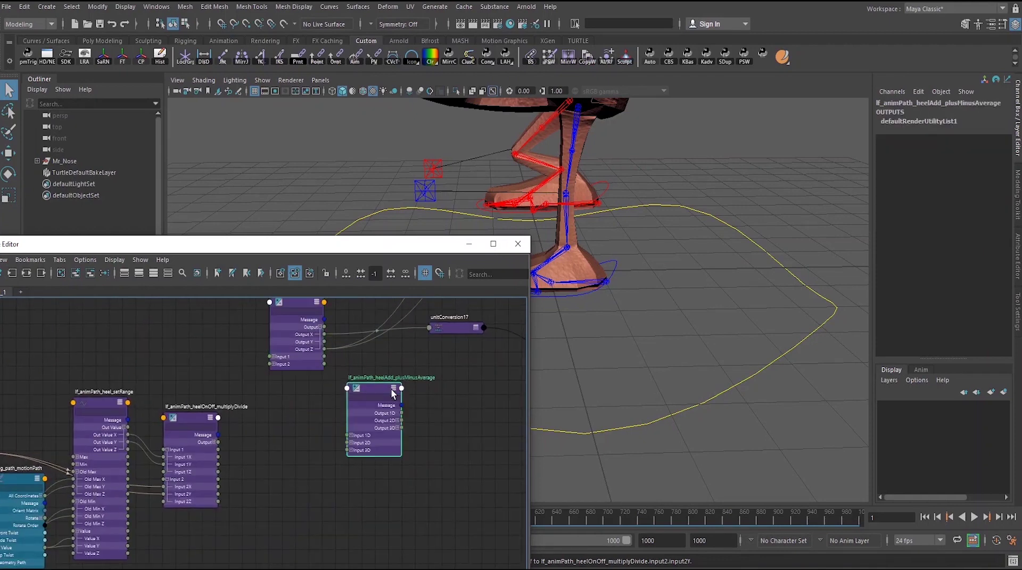
- Expand heelAdd's Input 1D and connect lf_rfl1_multDiv's Output X to Input 1D[0]
middle_click_drag(391, 388, 282, 395, "alt")
scroll(281, 395, "down", 1)
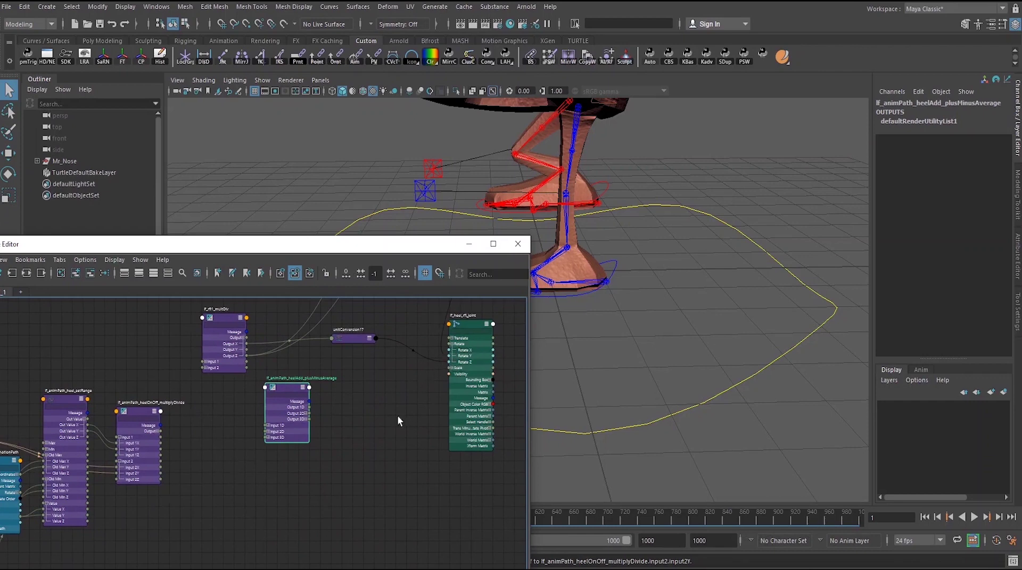
middle_click_drag(278, 468, 326, 451, "alt")
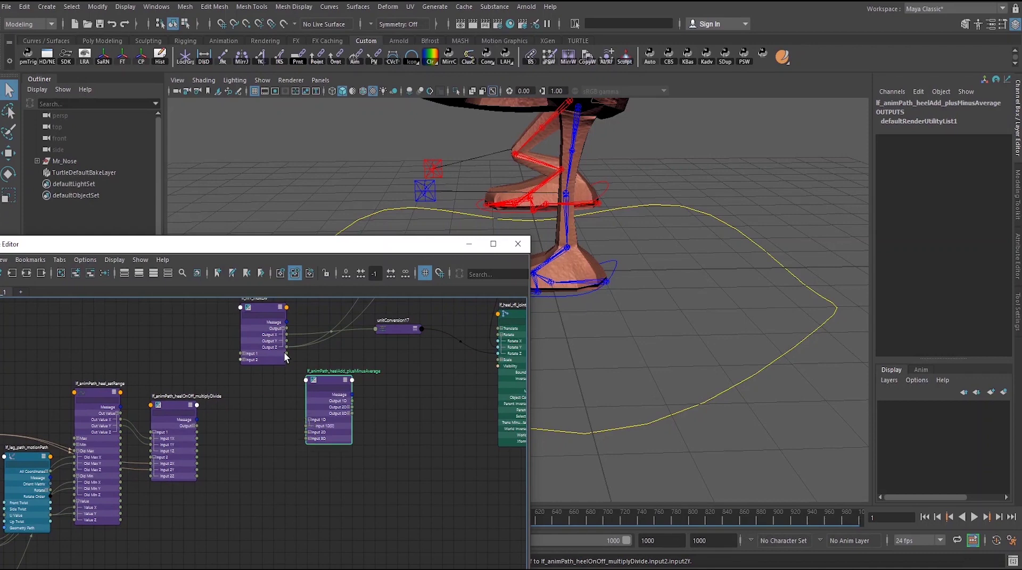
left_click_drag(299, 424, 305, 424)
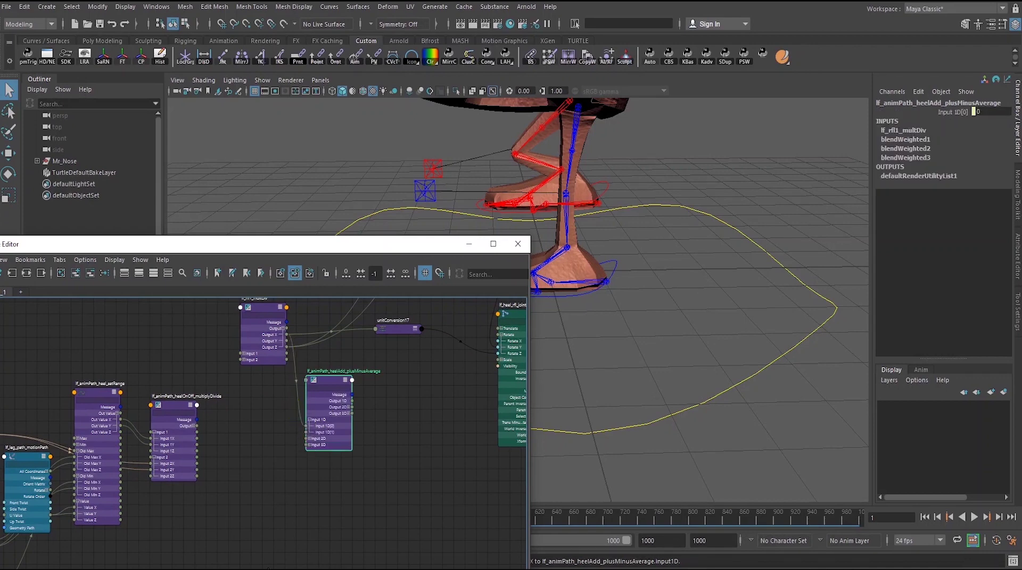
- Connect heelOnOff's Output X and Output Y to heelAdd's Input 1D[1] and Input 1D[2]
middle_click_drag(297, 436, 306, 494, "alt")
left_click(225, 421)
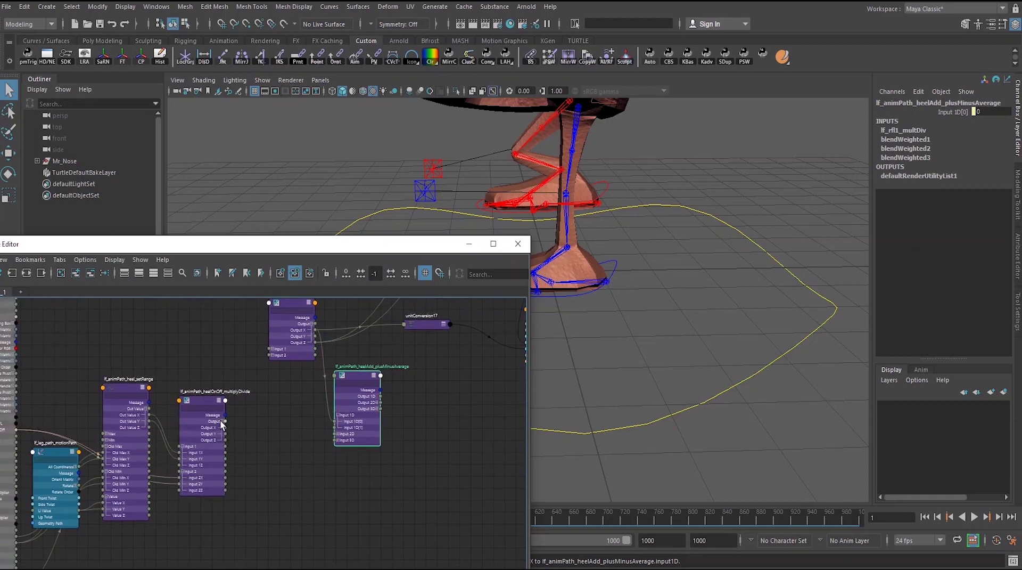
left_click_drag(226, 428, 338, 427)
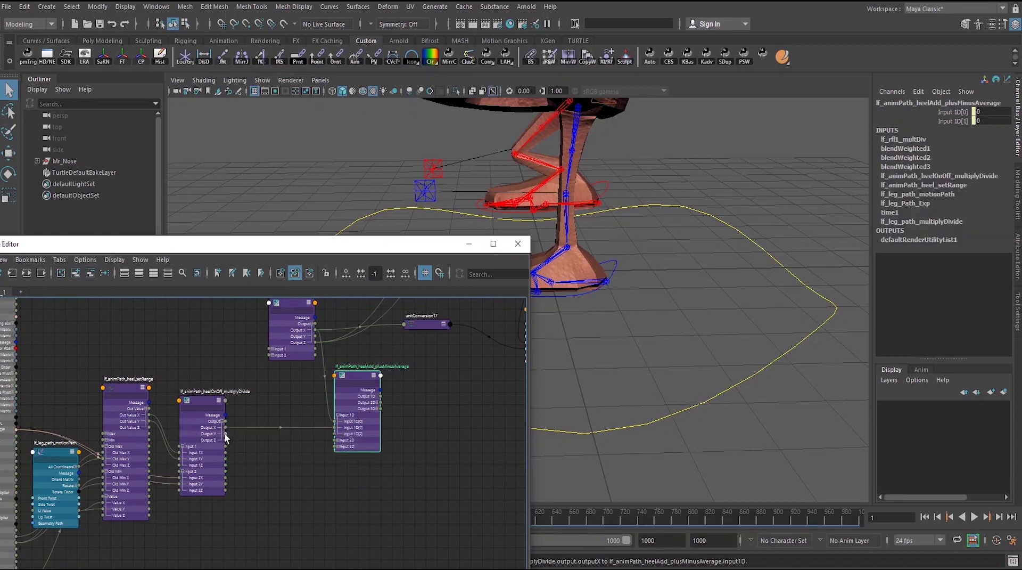
left_click_drag(225, 434, 334, 433)
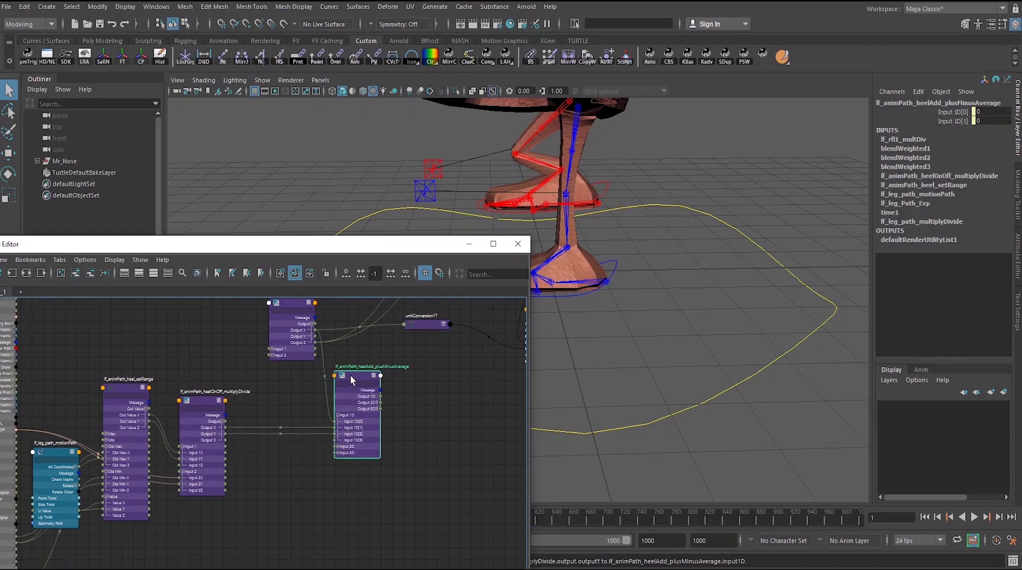
left_click_drag(351, 374, 370, 372)
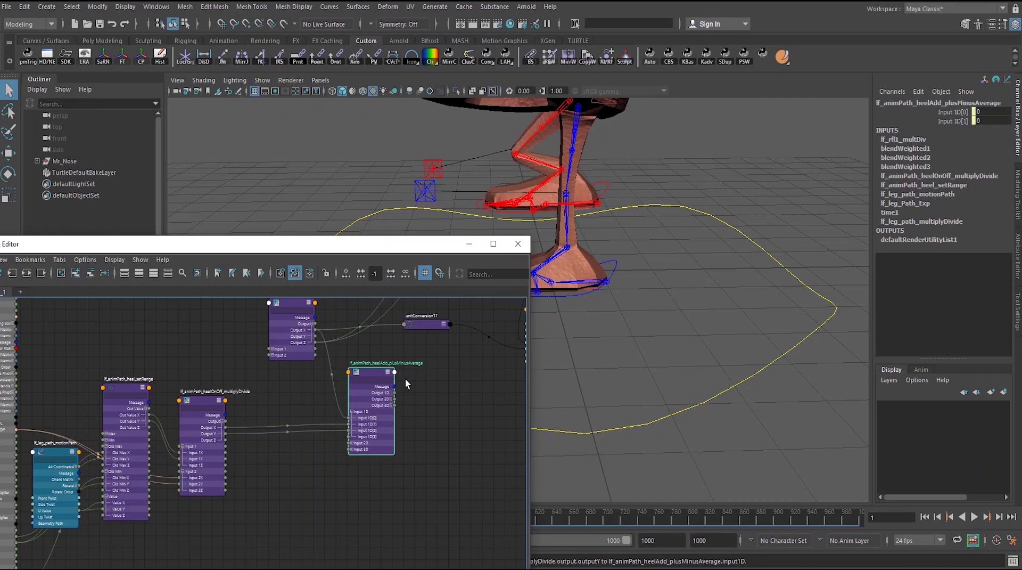
left_click(404, 378)
left_click(364, 371)
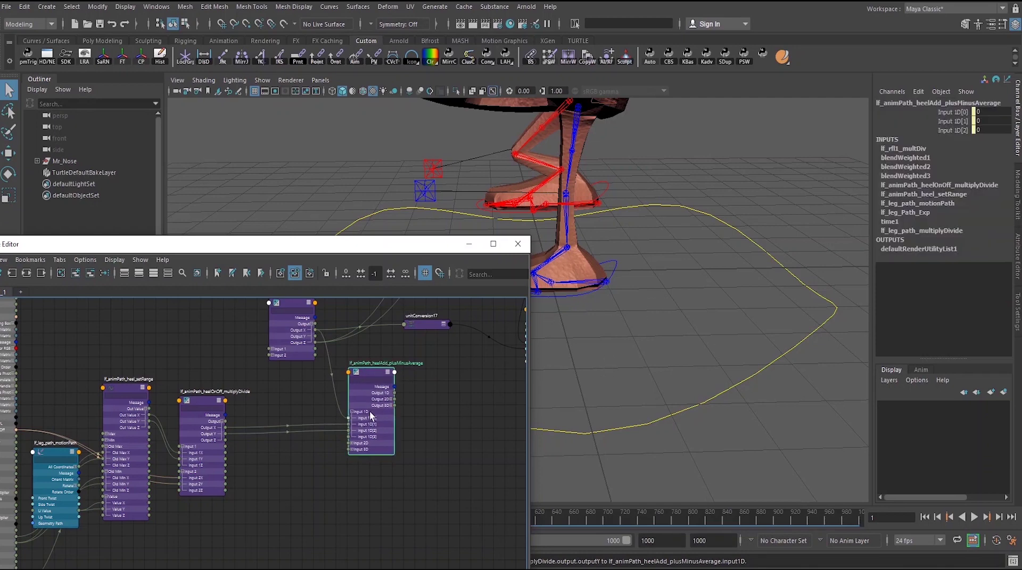
- Connect heelAdd's Output 1D to lf_heel_rfl_joint's Rotate Z and delete the leftover unitConversion17 node
middle_click_drag(371, 416, 251, 426, "alt")
left_click_drag(211, 413, 350, 366)
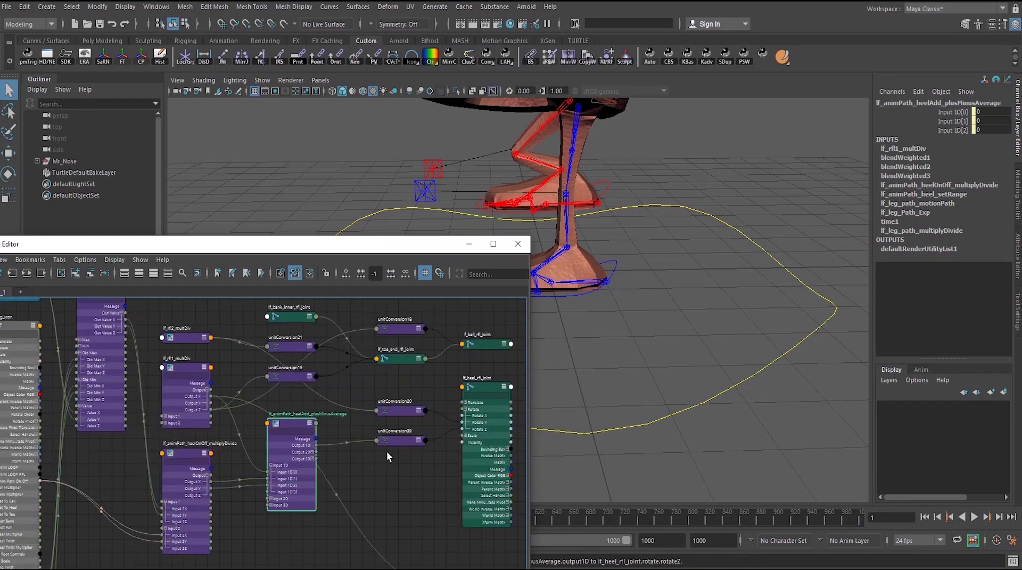
middle_click_drag(420, 439, 290, 399, "alt")
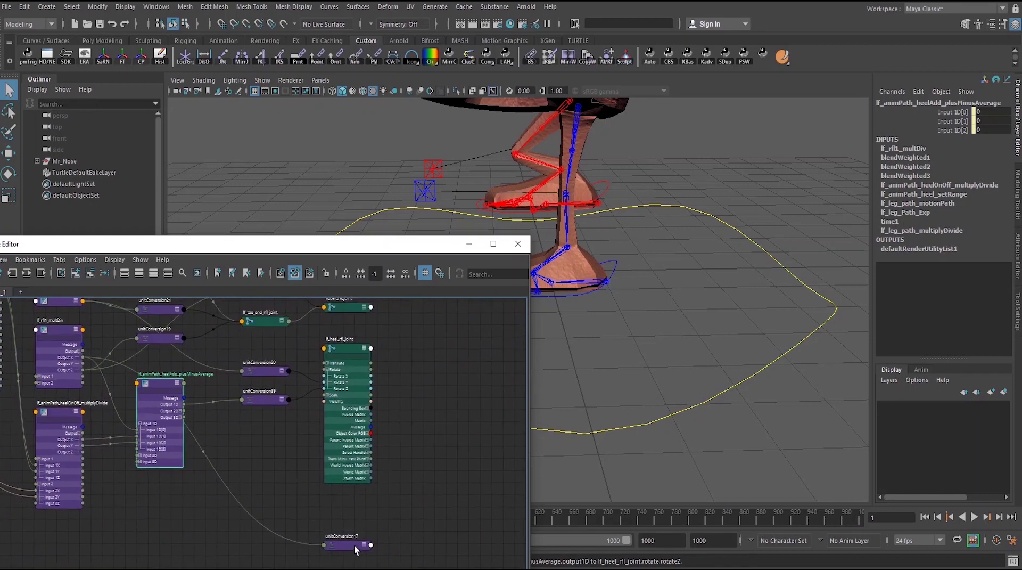
left_click_drag(353, 549, 289, 499)
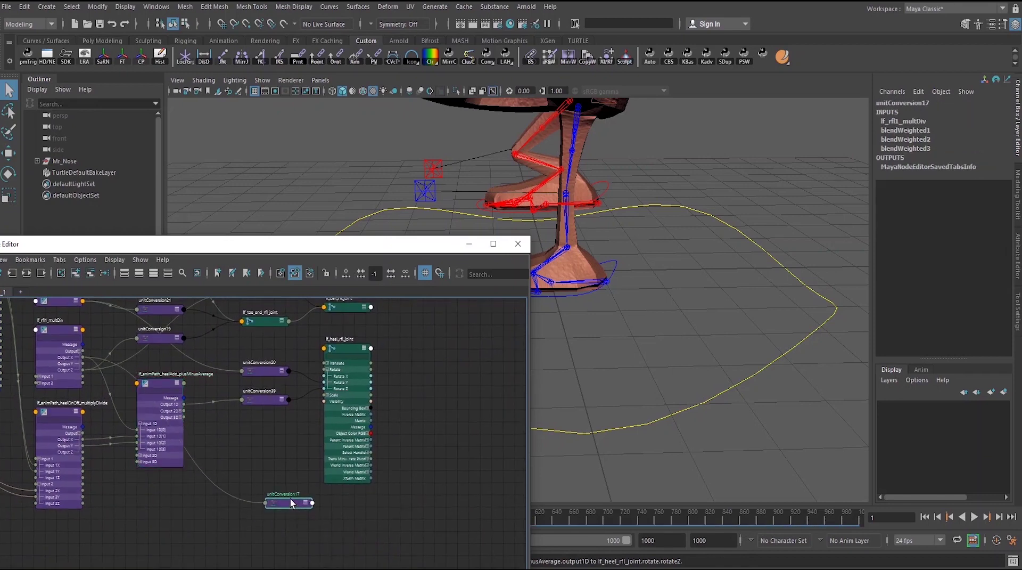
key("Delete")
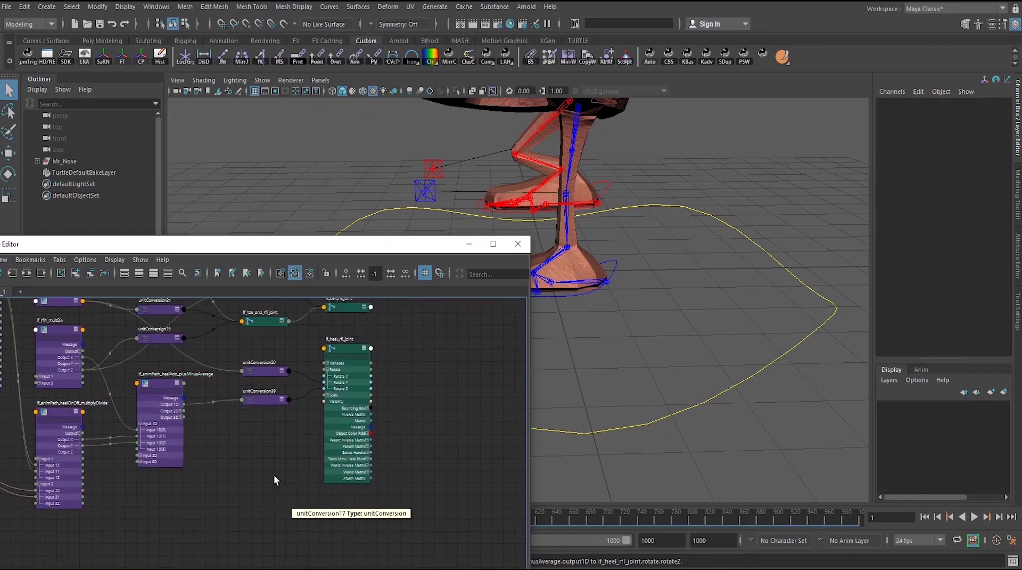
left_click(162, 382)
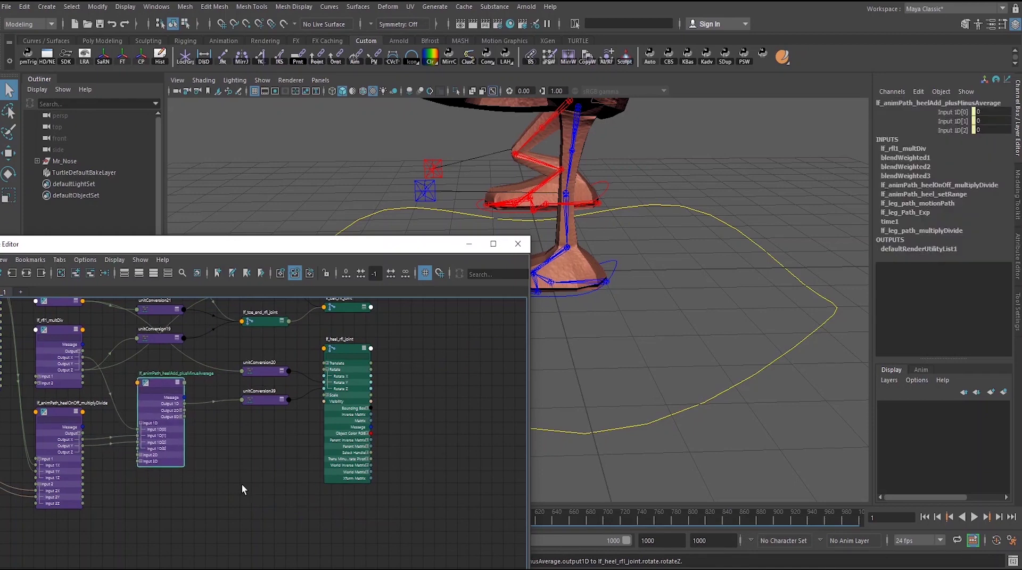
- Move the Node Editor clear of the legs, select the left leg control and play the walk to check the heel motion
scroll(233, 475, "down", 1)
middle_click_drag(234, 475, 346, 489, "alt")
scroll(283, 462, "down", 2)
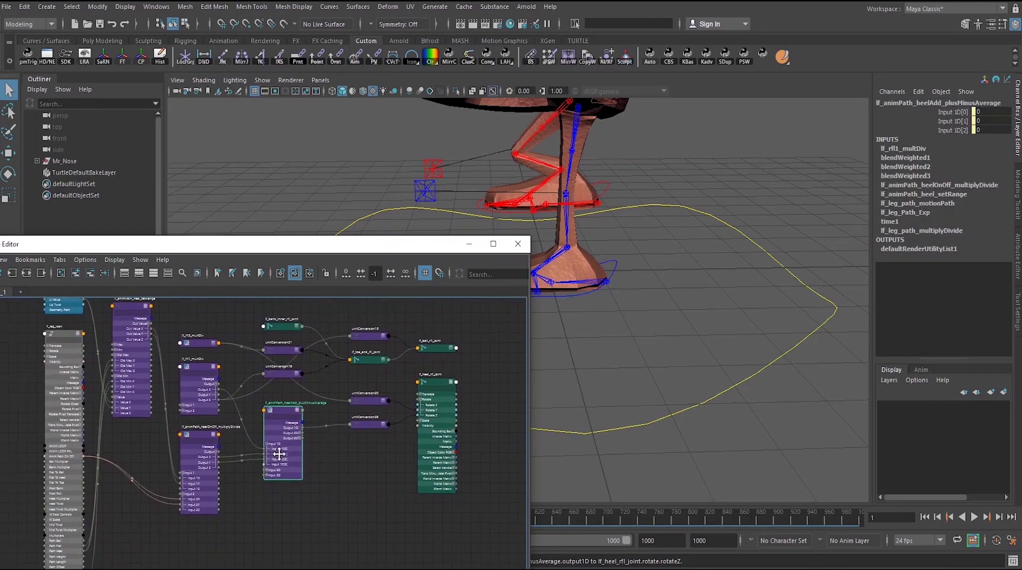
middle_click_drag(279, 454, 327, 432, "alt")
left_click_drag(230, 253, 315, 411)
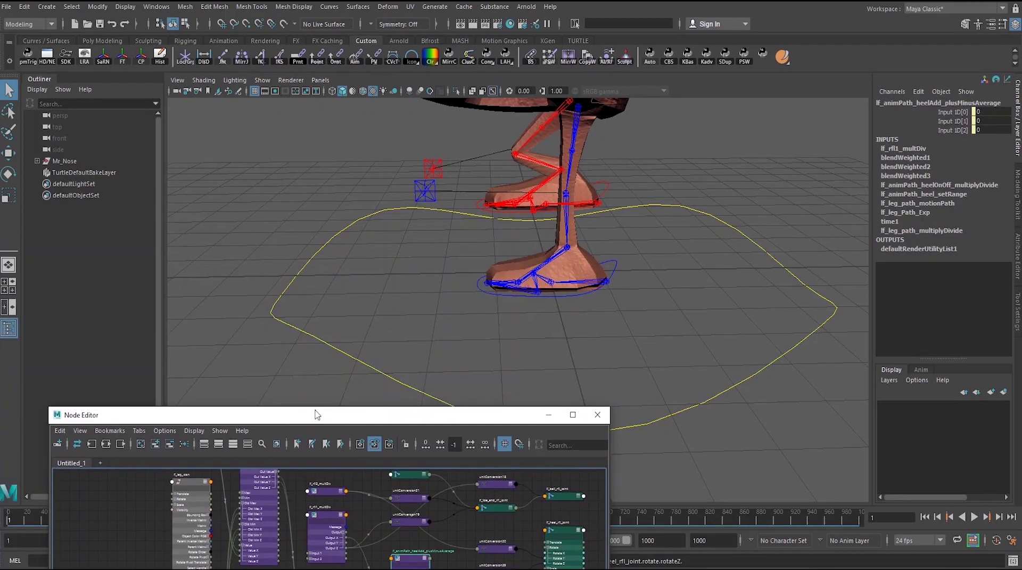
left_click(617, 273)
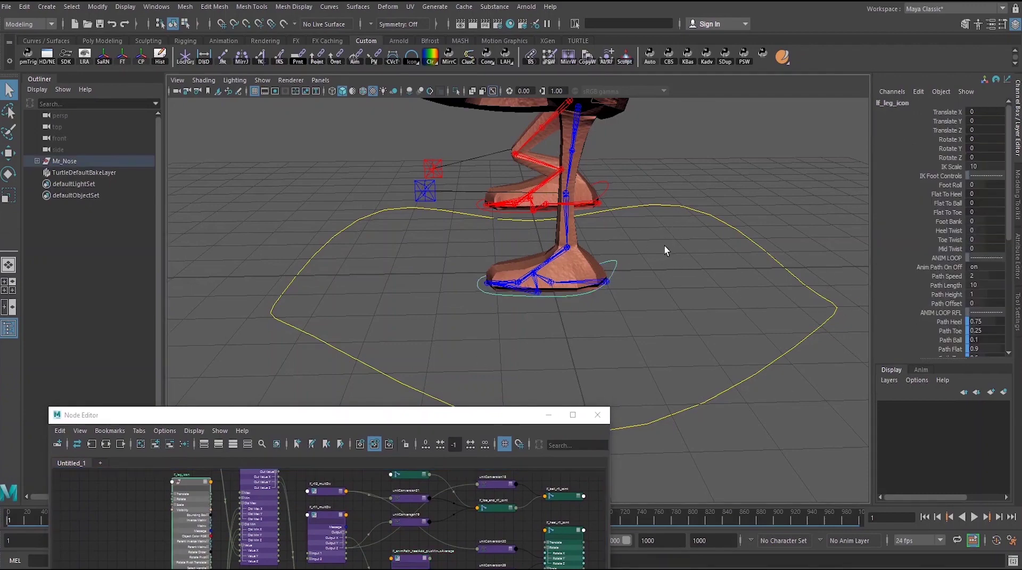
left_click_drag(665, 246, 610, 276, "alt")
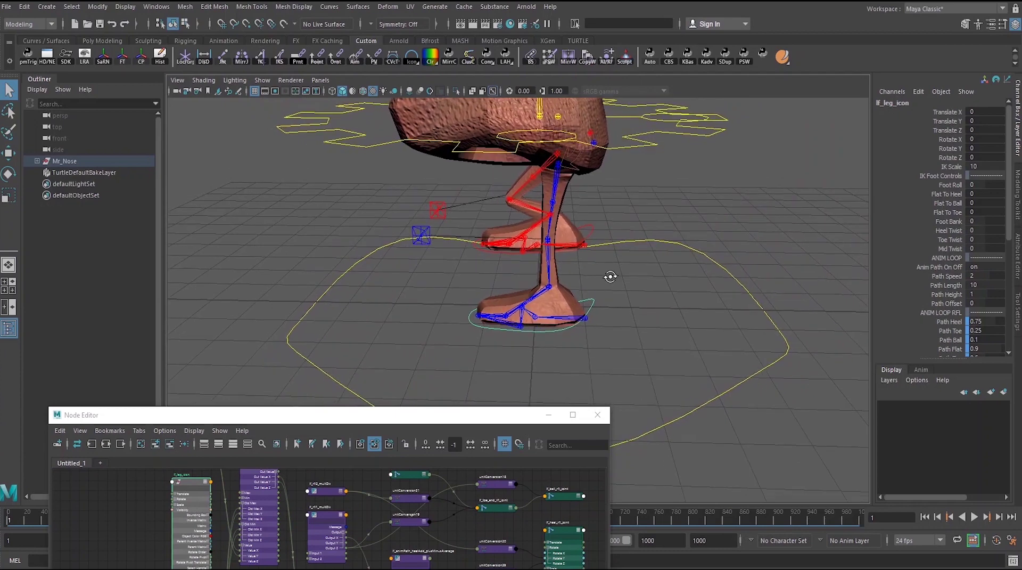
left_click(975, 517)
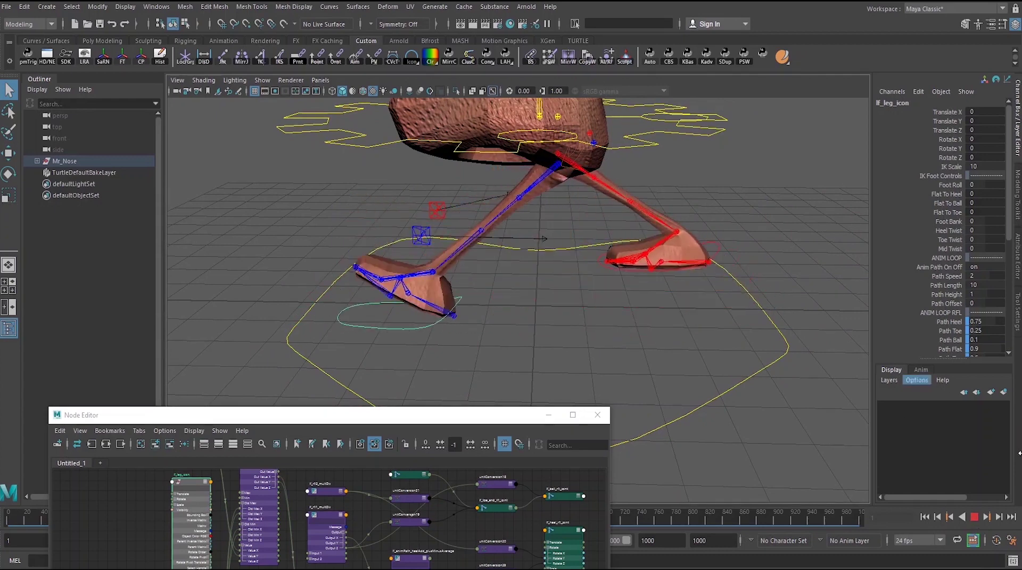
left_click(1001, 517)
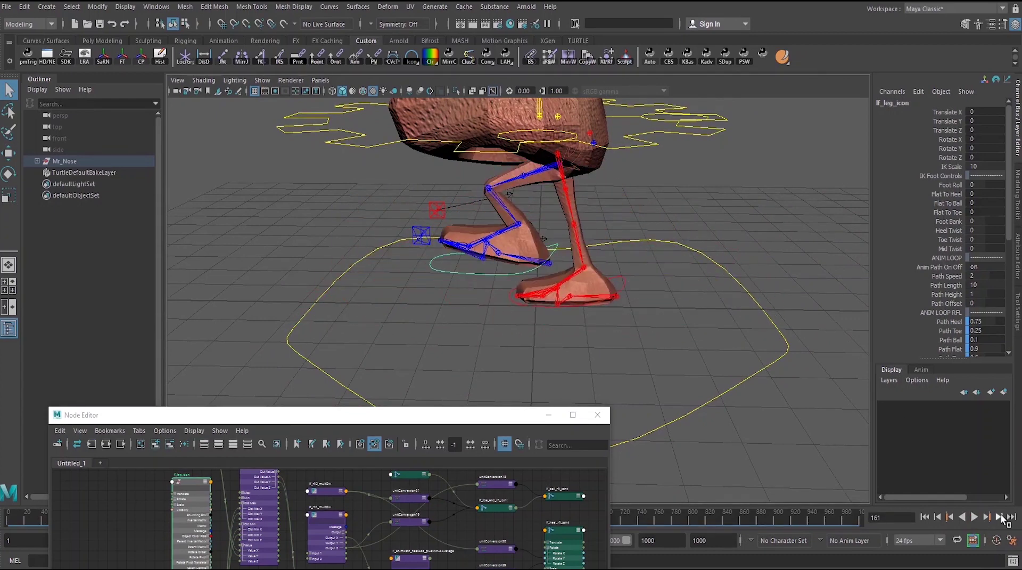
- Step frame by frame between frames 159 and 183 to examine the left foot's heel roll along the path
left_click(937, 517)
left_click(937, 517)
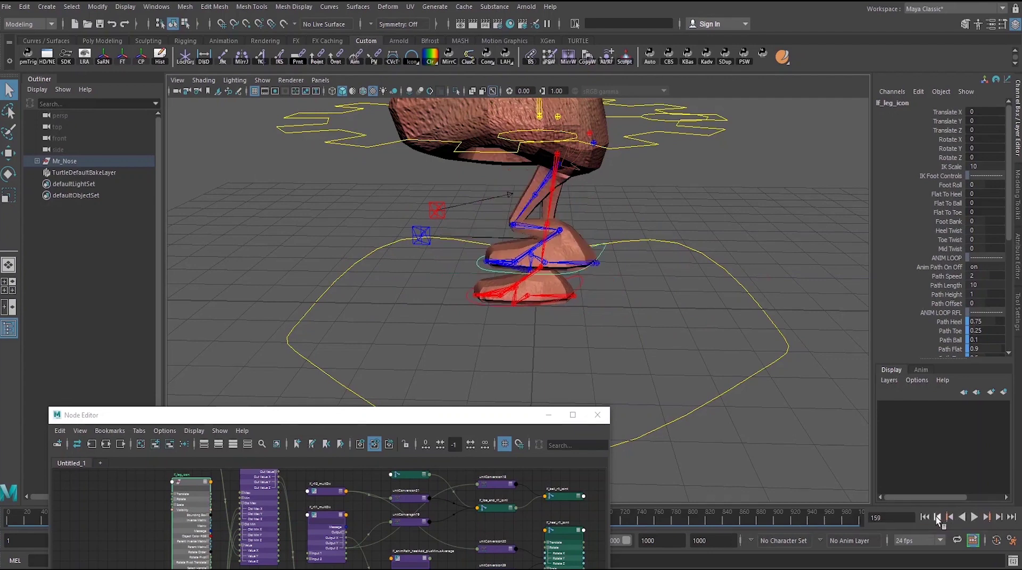
left_click(999, 517)
left_click(999, 517)
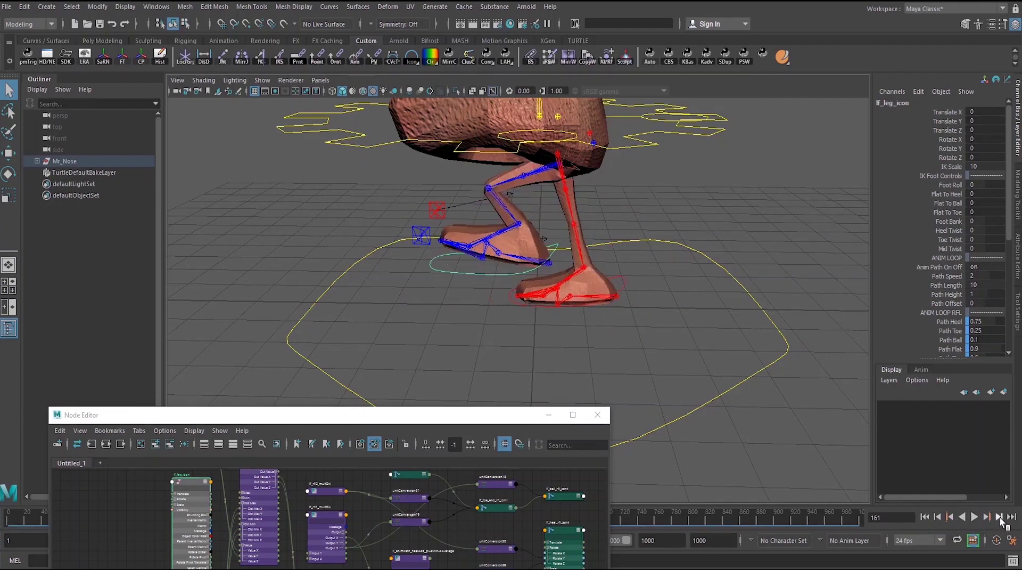
left_click(999, 517)
left_click(999, 517)
left_click(999, 517)
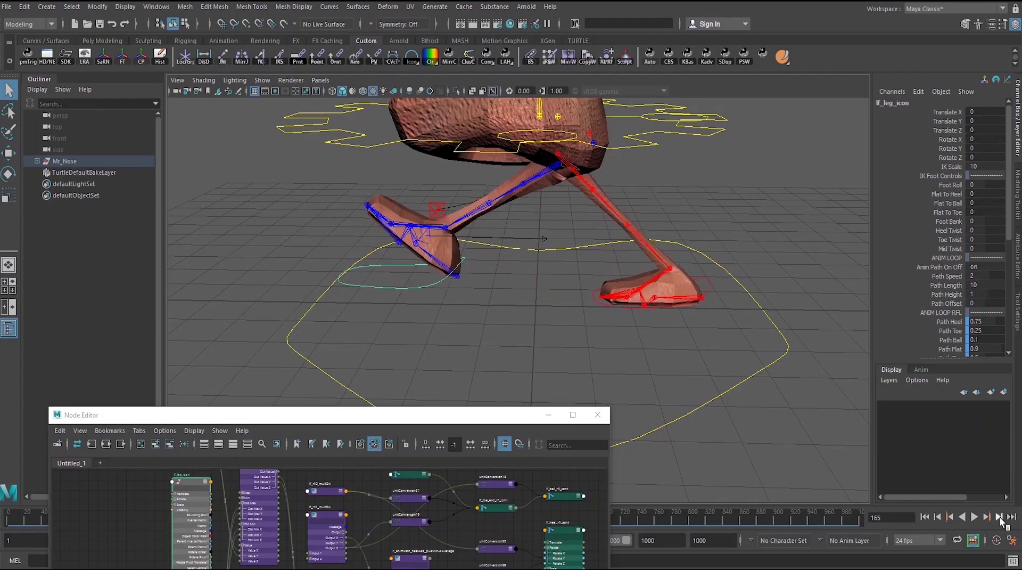
left_click(1000, 517)
left_click(1000, 517)
left_click(999, 517)
left_click(999, 517)
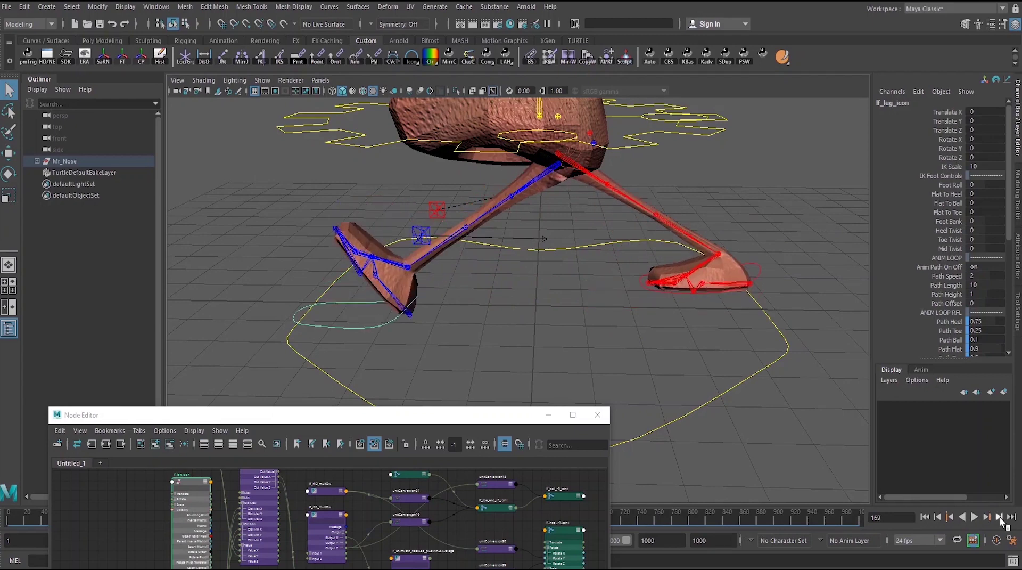
left_click(1000, 517)
left_click(999, 517)
left_click(999, 517)
left_click(1000, 517)
left_click(999, 517)
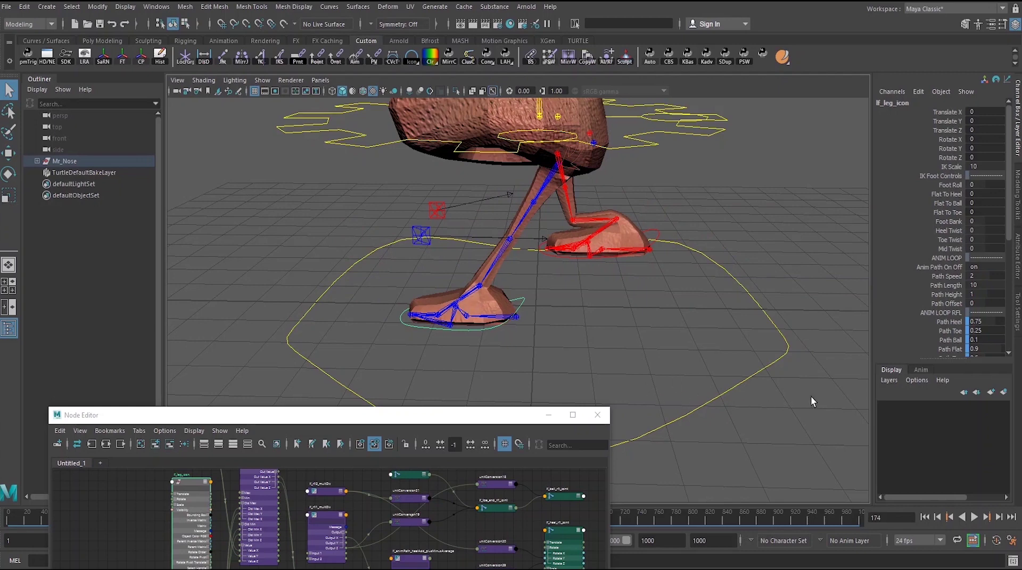
left_click(999, 517)
left_click(999, 517)
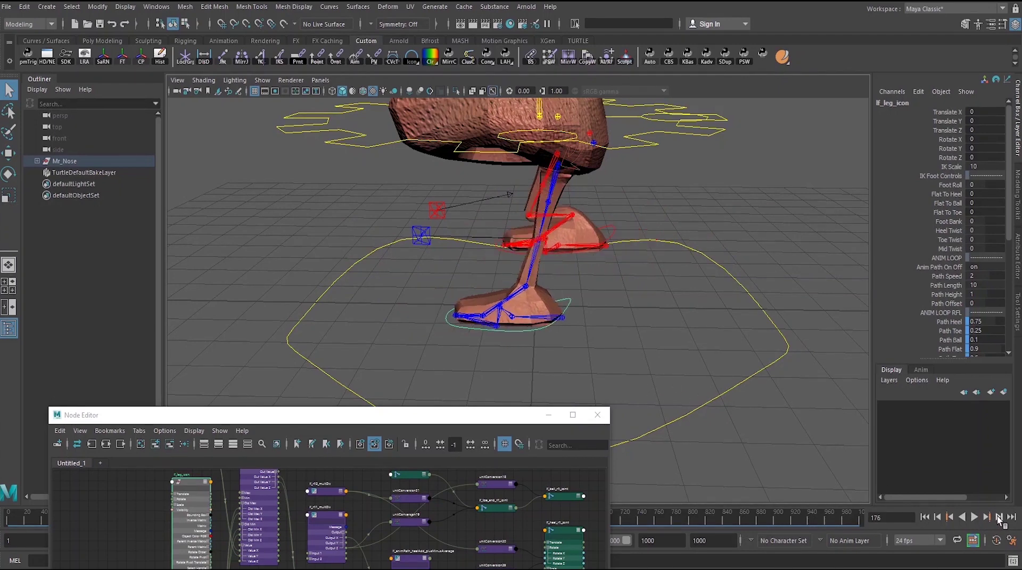
left_click(1000, 517)
left_click(999, 517)
left_click(1000, 517)
left_click(1000, 517)
left_click(999, 517)
left_click(999, 517)
left_click(999, 517)
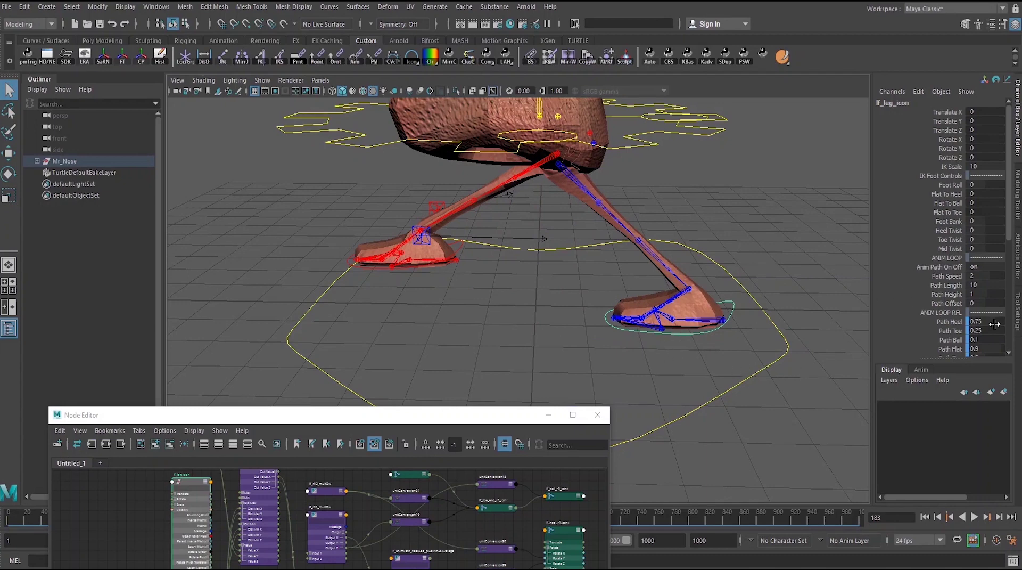
- Set the left leg control's Path Offset to 5
double_click(985, 303)
key("Return")
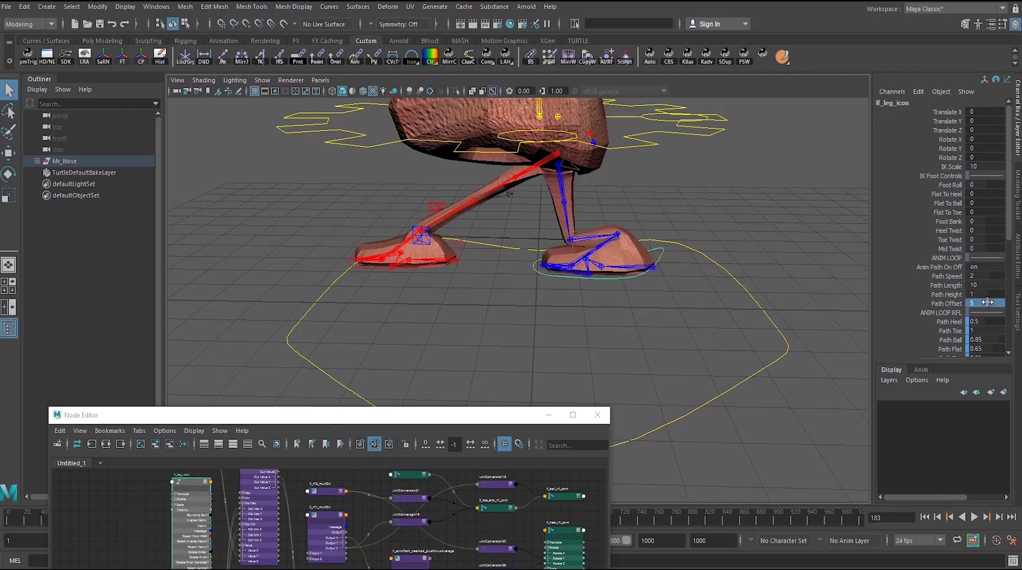
- Play the walk from the first frame and stop it to check the left foot's motion
left_click(925, 517)
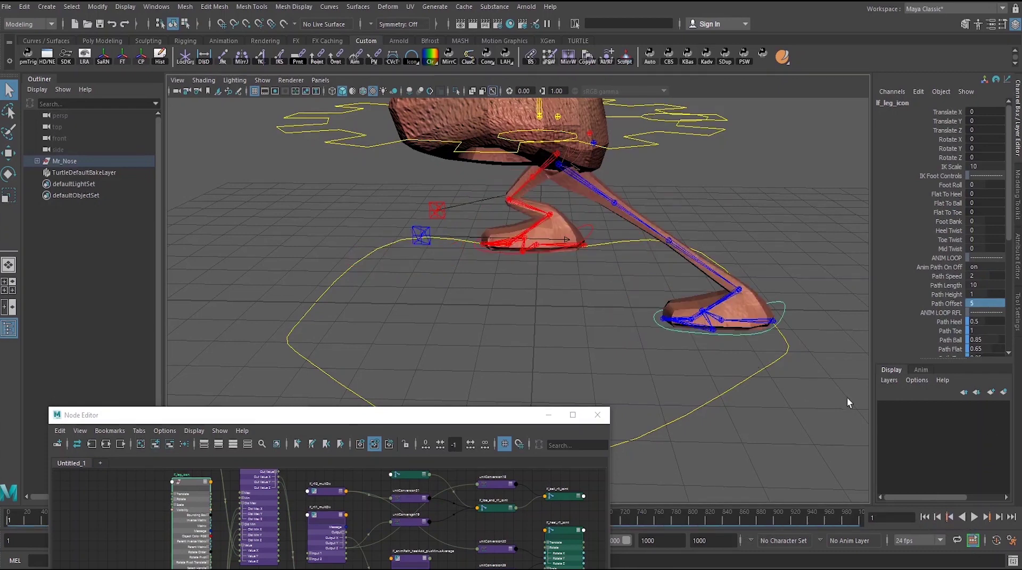
left_click(974, 517)
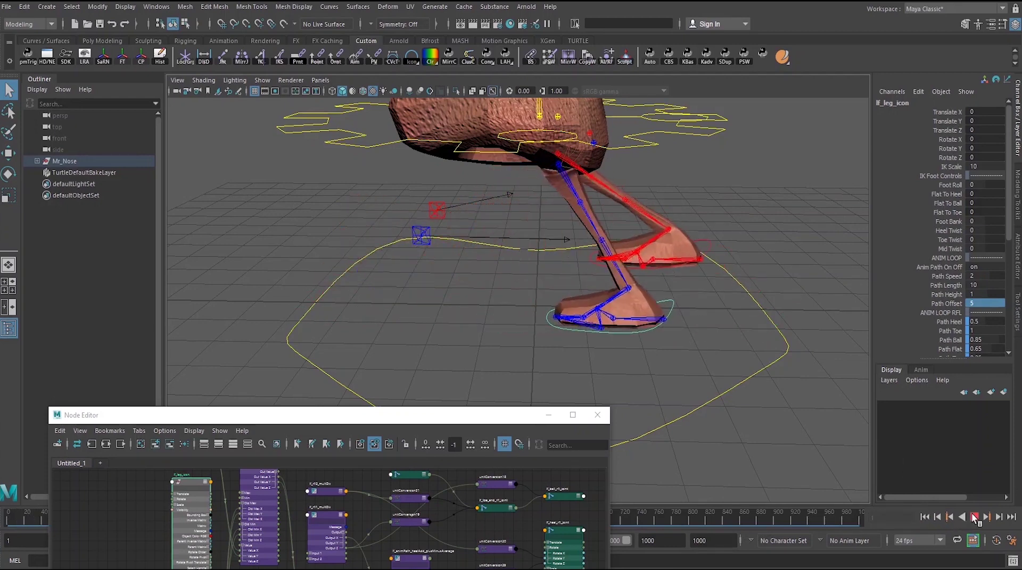
left_click(974, 515)
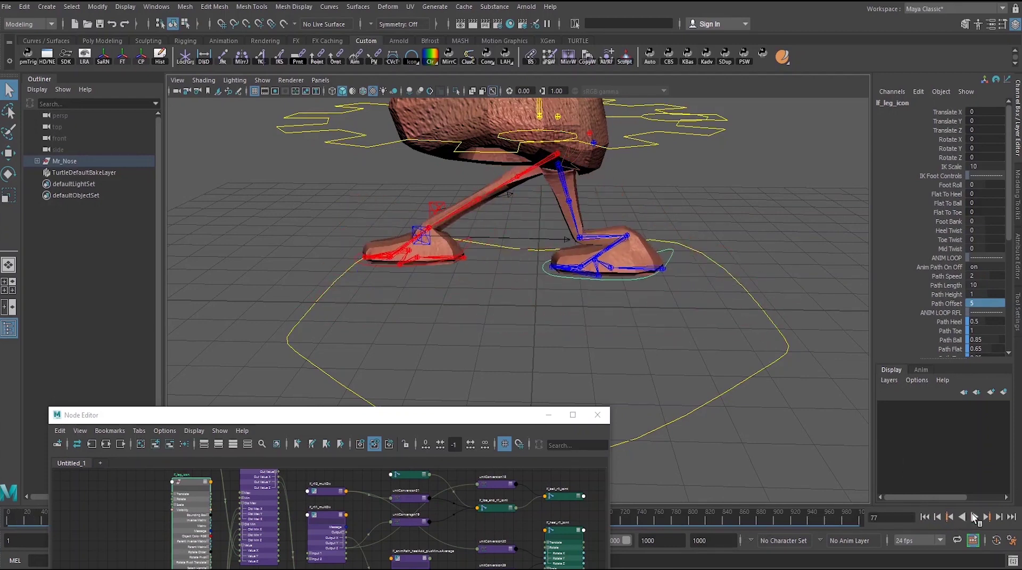
- Set the left leg control's Path Offset to -5 and return to the first frame
double_click(985, 304)
type("-5")
key("Return")
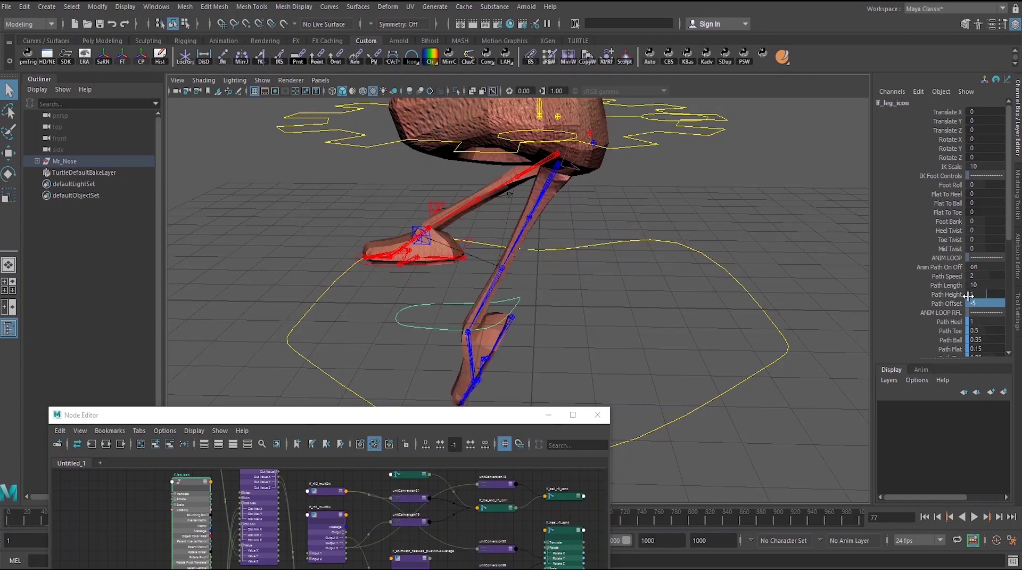
left_click(928, 519)
- Examine the left foot's heel roll at the first frame, play part of the walk and return to the start
left_click_drag(448, 395, 434, 364, "alt")
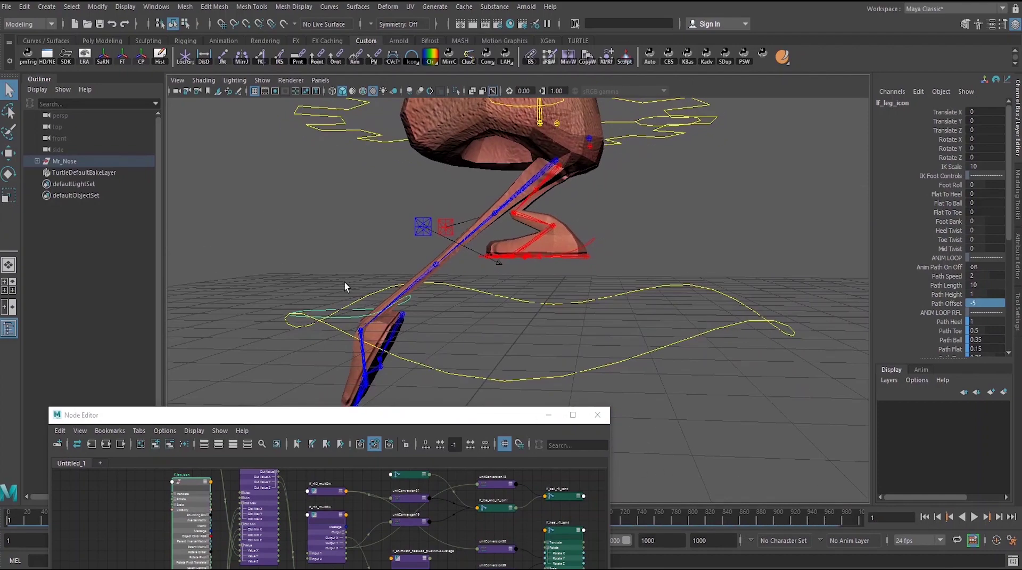
left_click_drag(355, 328, 363, 318, "alt")
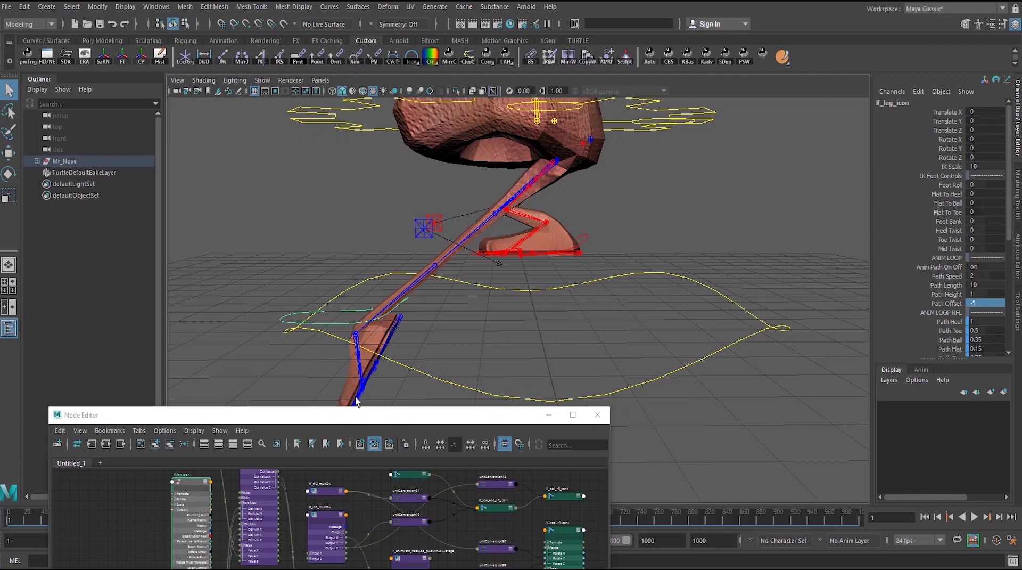
left_click_drag(323, 299, 359, 308, "alt")
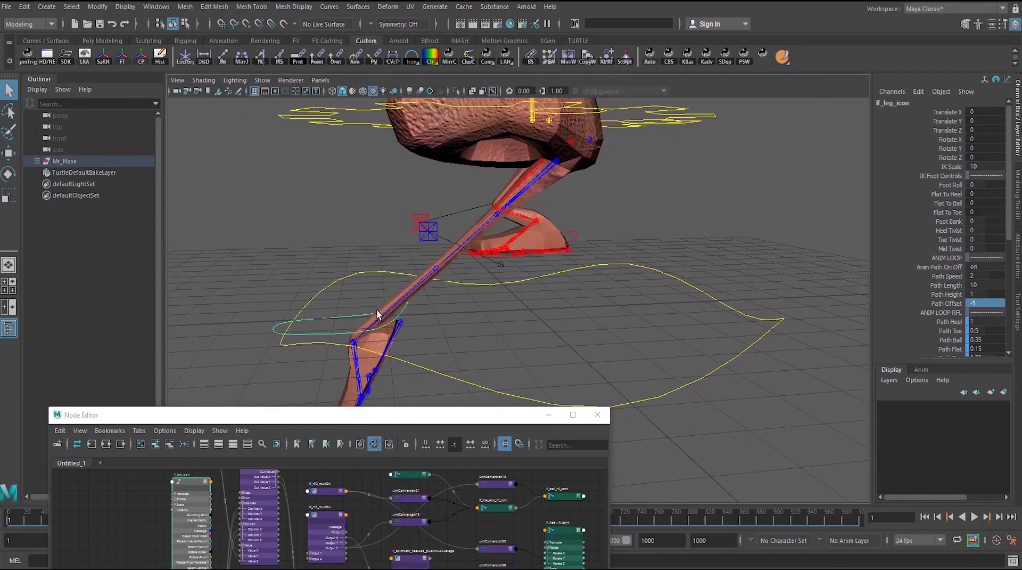
left_click(974, 517)
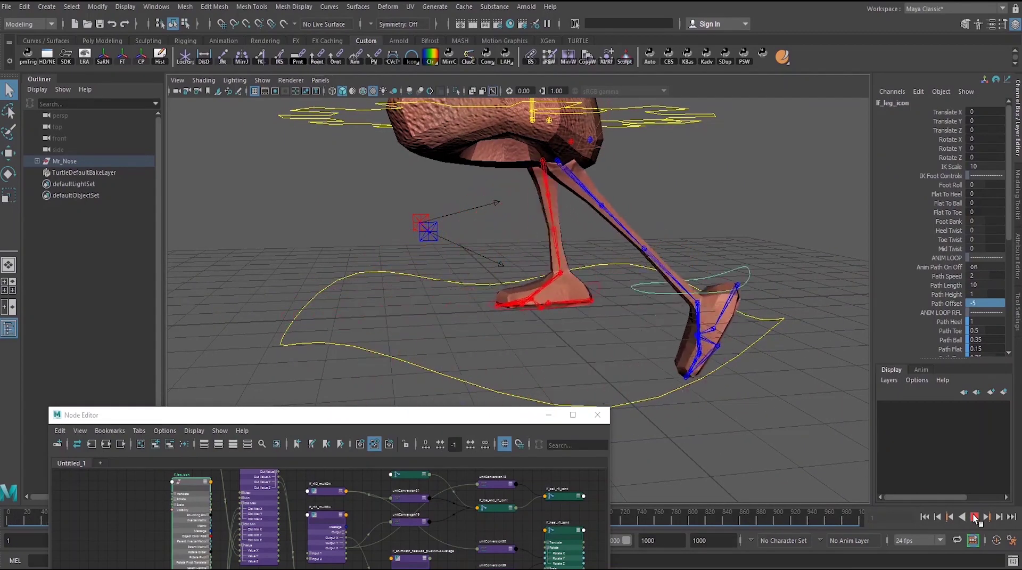
left_click(974, 516)
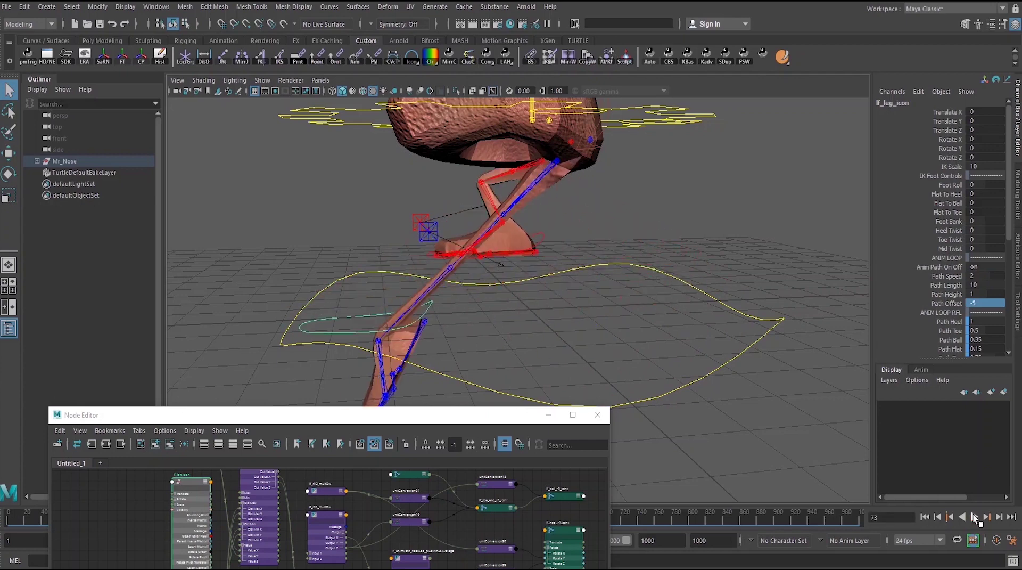
left_click(925, 516)
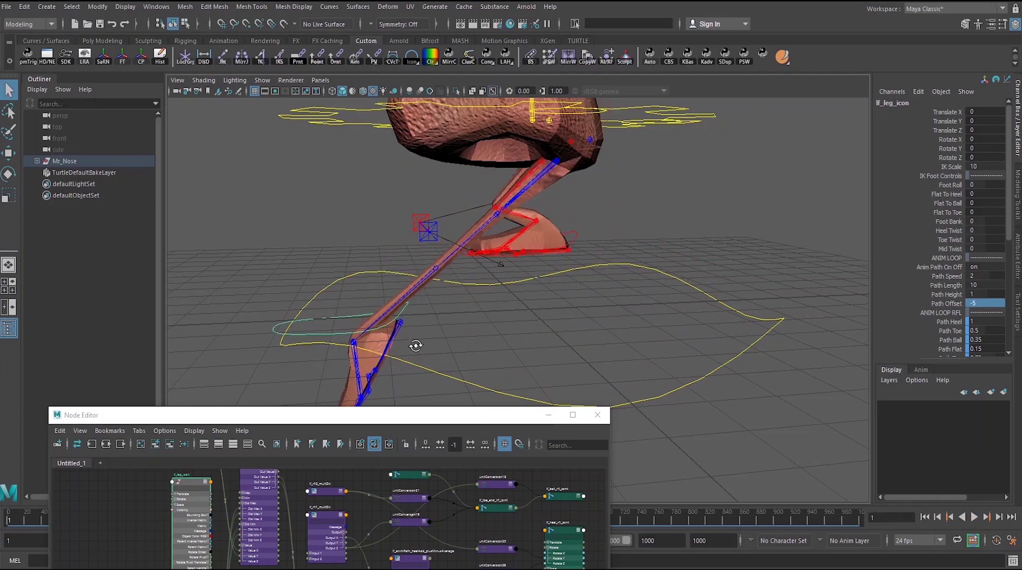
left_click_drag(415, 345, 411, 352, "alt")
- Set the left leg control's Path Offset to 10
double_click(974, 304)
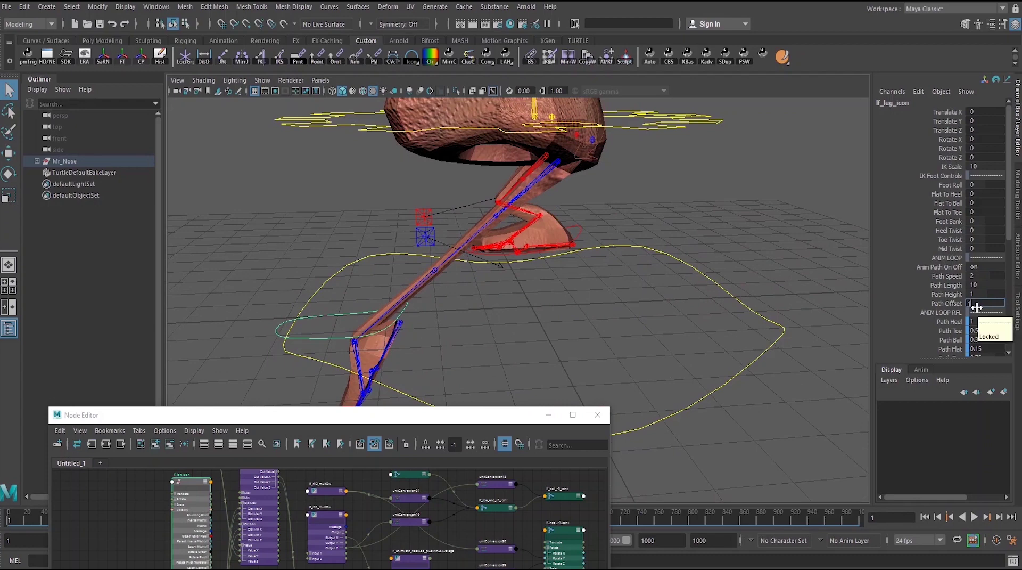
type("10")
key("Return")
mouse_move(553, 266)
left_mouse_down("alt")
mouse_move(524, 261)
mouse_move(566, 263)
left_mouse_up("alt")
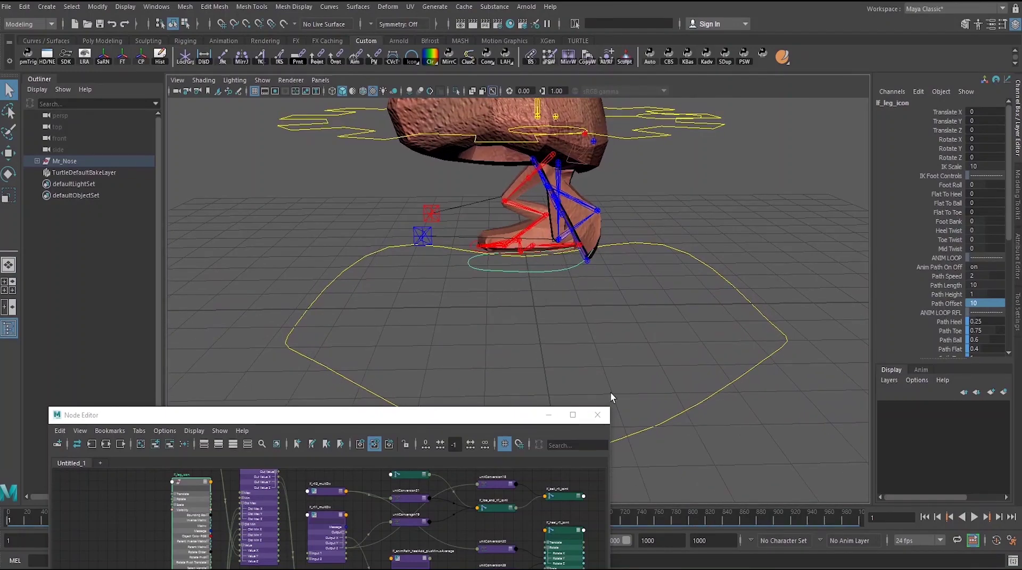
- Play the walk to check the left heel's rotation with this offset, and rewind to the first frame
left_click(975, 517)
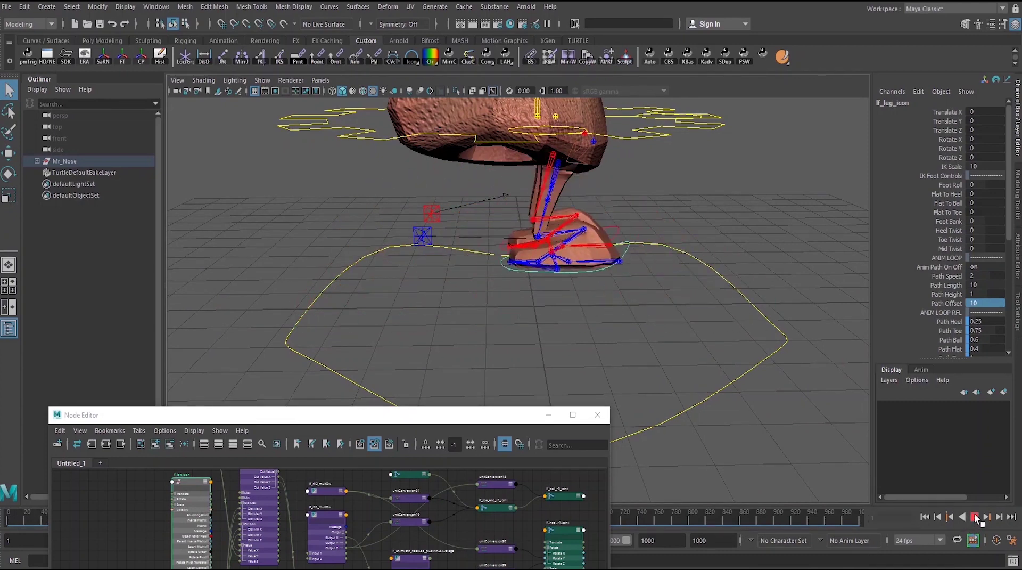
left_click(974, 516)
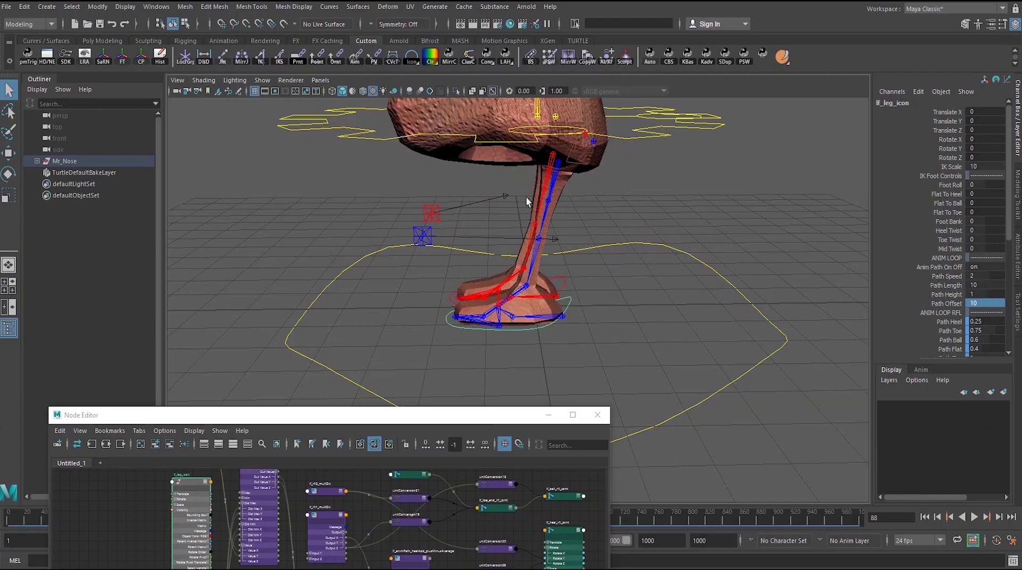
left_click(926, 517)
left_click_drag(617, 266, 541, 260, "alt")
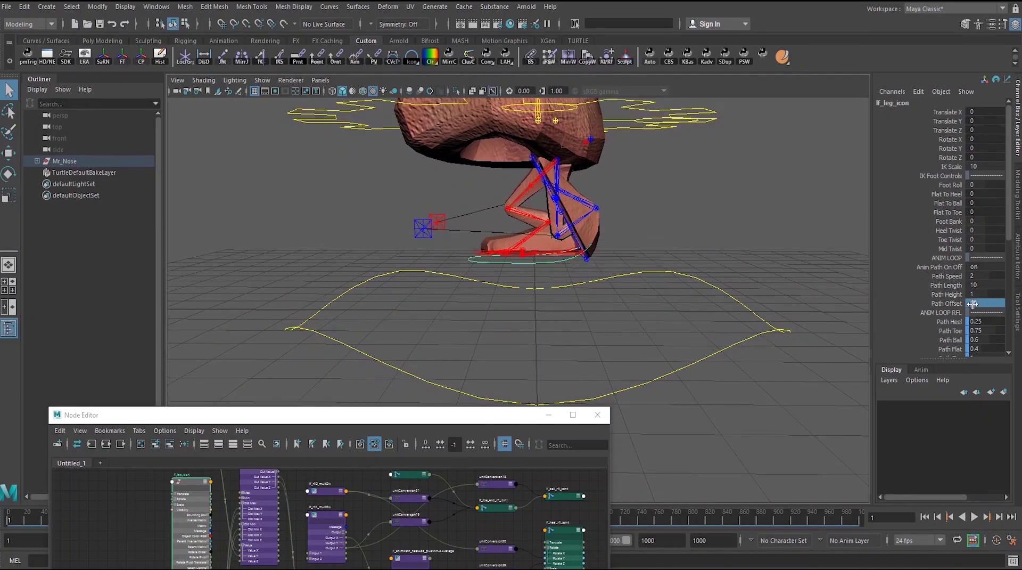
left_click_drag(273, 289, 313, 323, "alt")
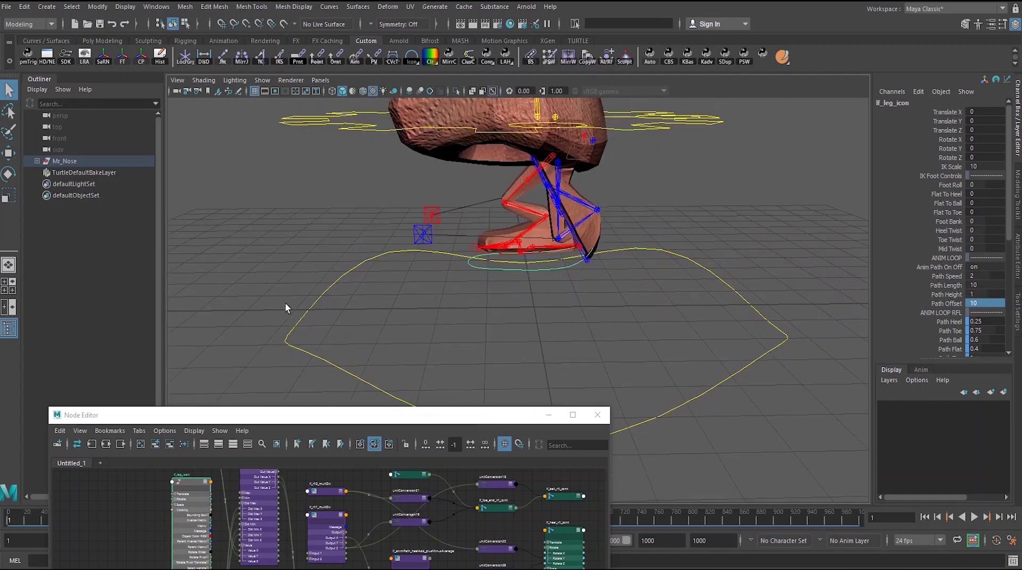
- Set the left leg control's Path Offset back to -5
double_click(989, 303)
type("-5")
key("Return")
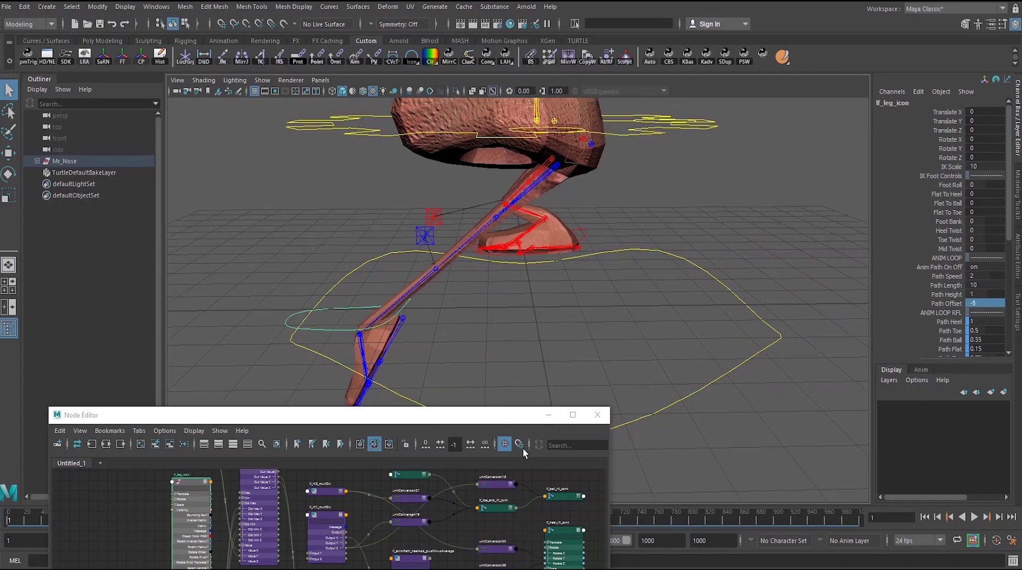
- Bring the Node Editor over the viewport and reposition the lf_leg_icon and lf_animPath_heel_setRange nodes to leave room between them
left_click_drag(469, 420, 596, 144)
right_click_drag(441, 373, 470, 369, "alt")
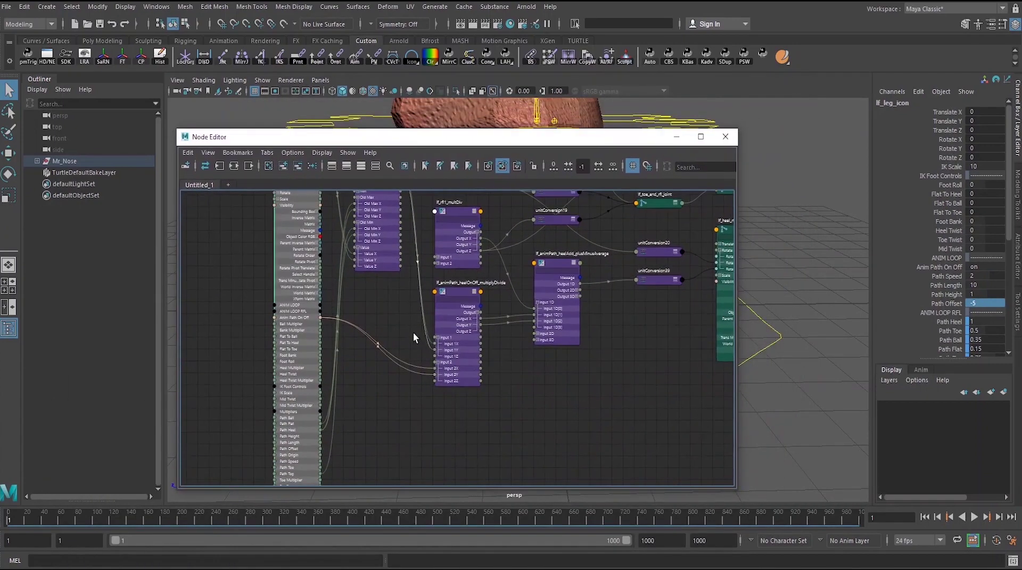
middle_click_drag(413, 334, 454, 346, "alt")
right_click_drag(455, 345, 374, 326, "alt")
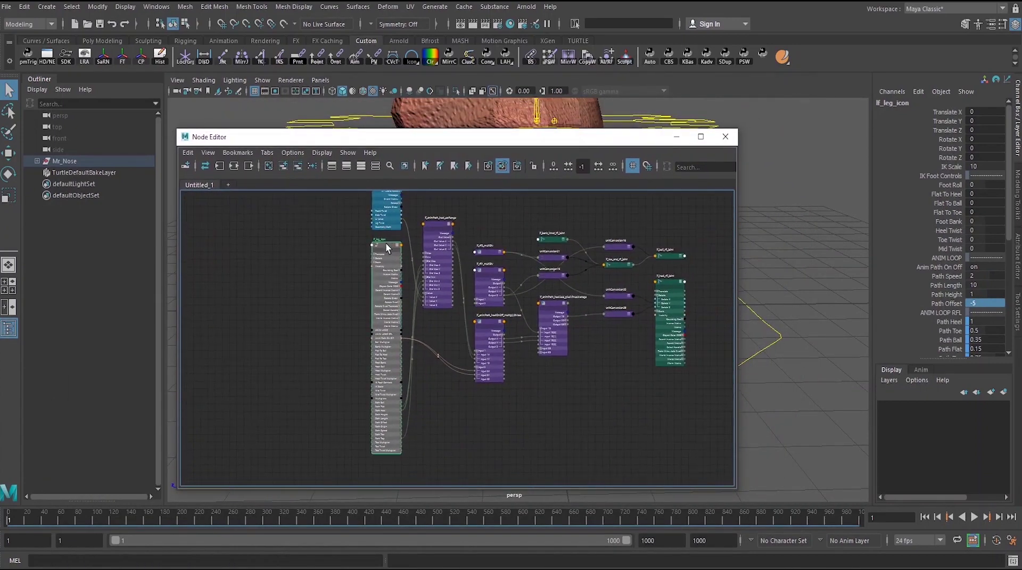
left_click_drag(385, 246, 331, 244)
right_click_drag(341, 245, 396, 260, "alt")
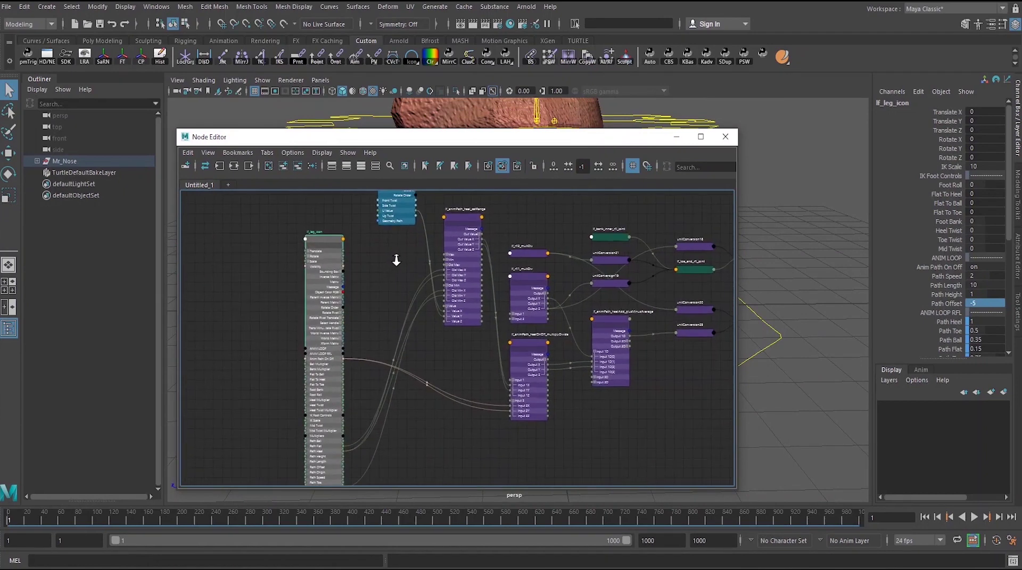
middle_click_drag(396, 260, 433, 208, "alt")
left_click_drag(447, 202, 436, 312)
right_click_drag(490, 378, 634, 296, "alt")
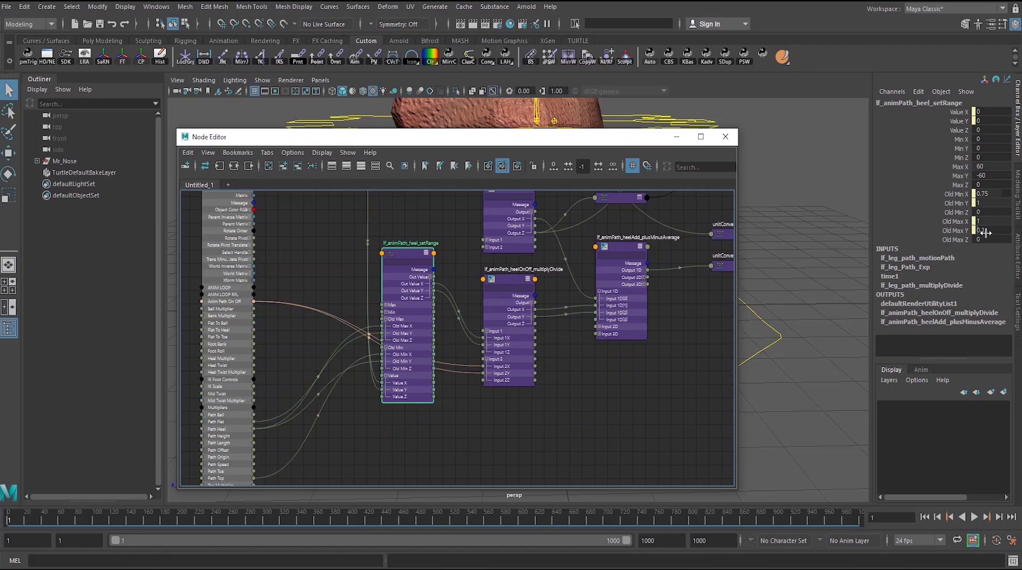
- Create a condition node, expand its attributes and place it between the lf_leg_icon and lf_animPath_heel_setRange nodes
left_click_drag(641, 143, 655, 400)
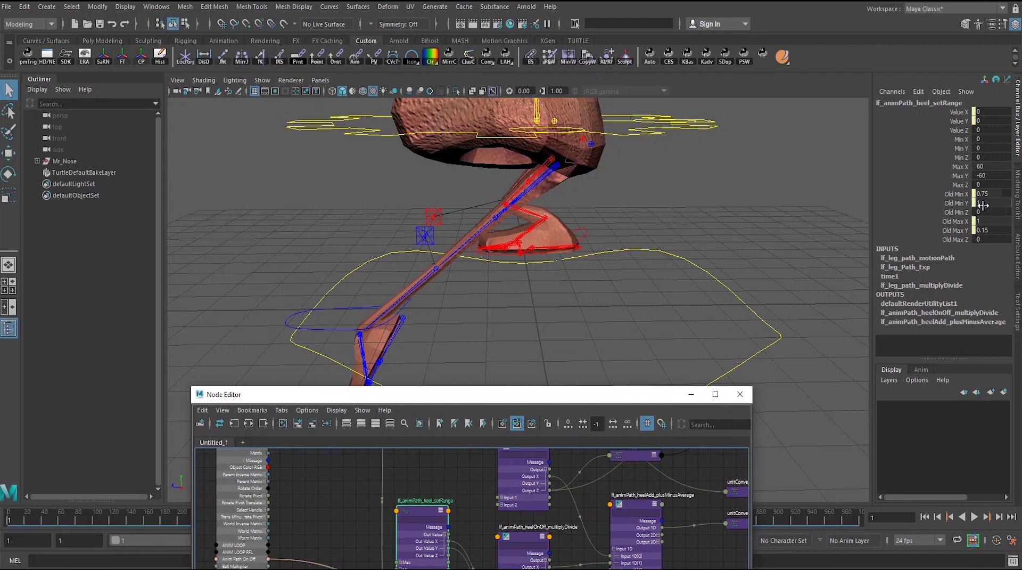
left_click_drag(677, 396, 827, 186)
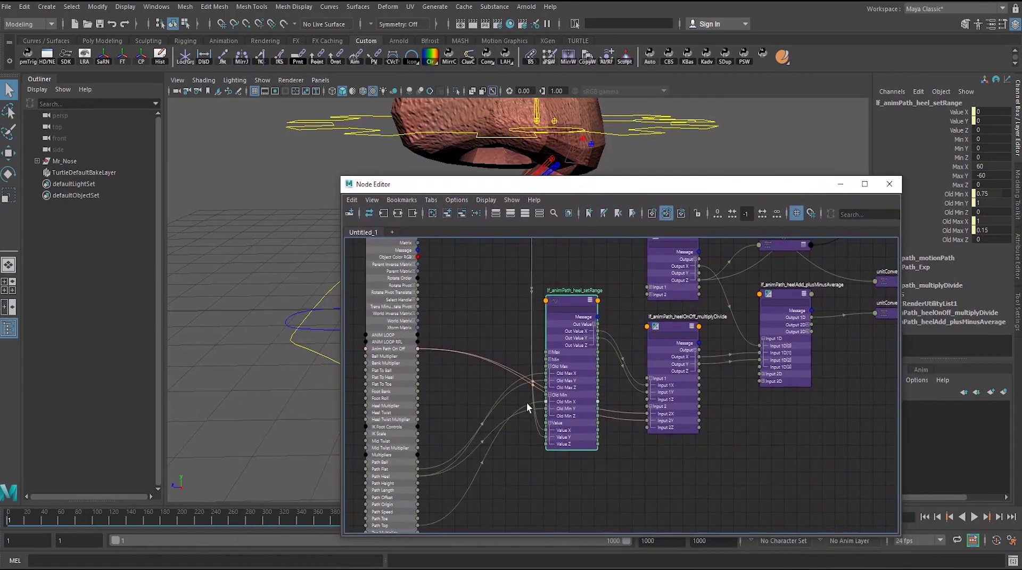
left_click(495, 252)
key("Tab")
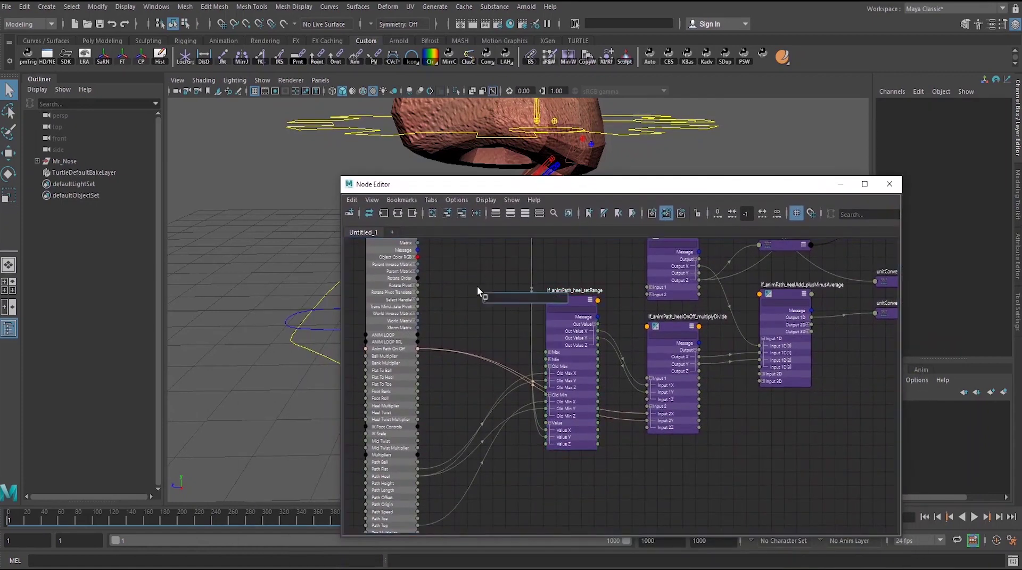
type("condition")
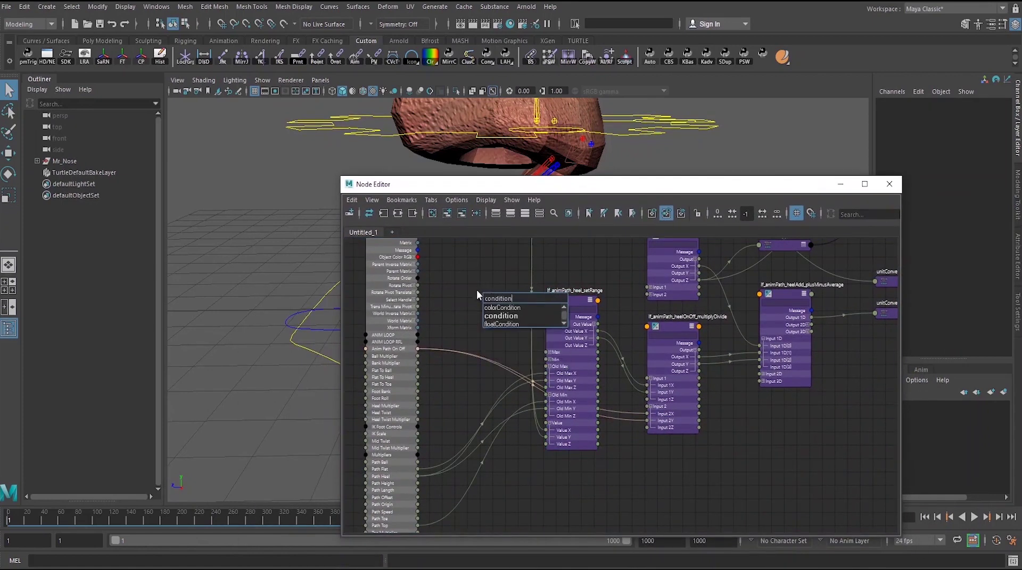
left_click(493, 315)
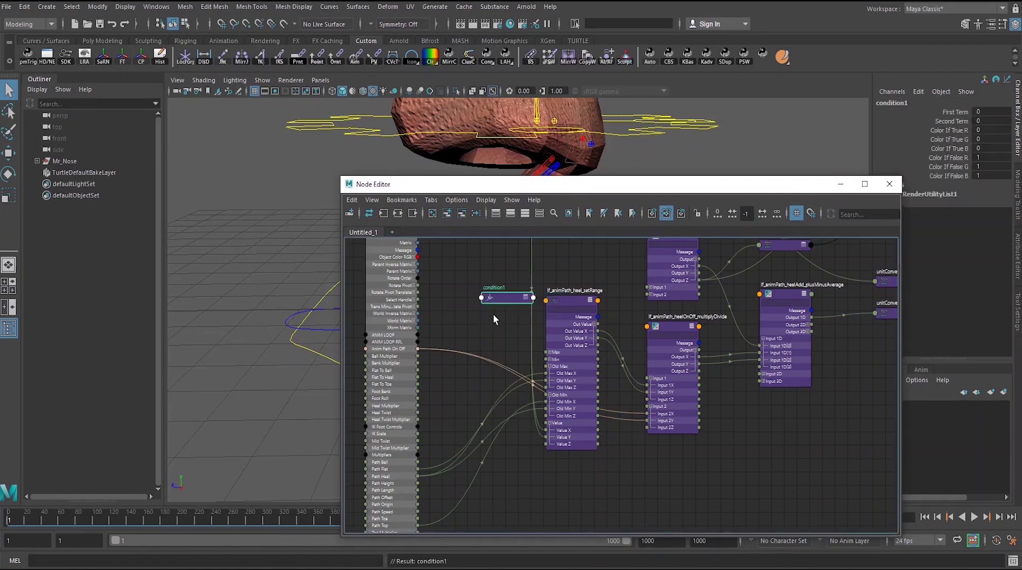
left_click(525, 296)
left_click_drag(508, 299, 483, 305)
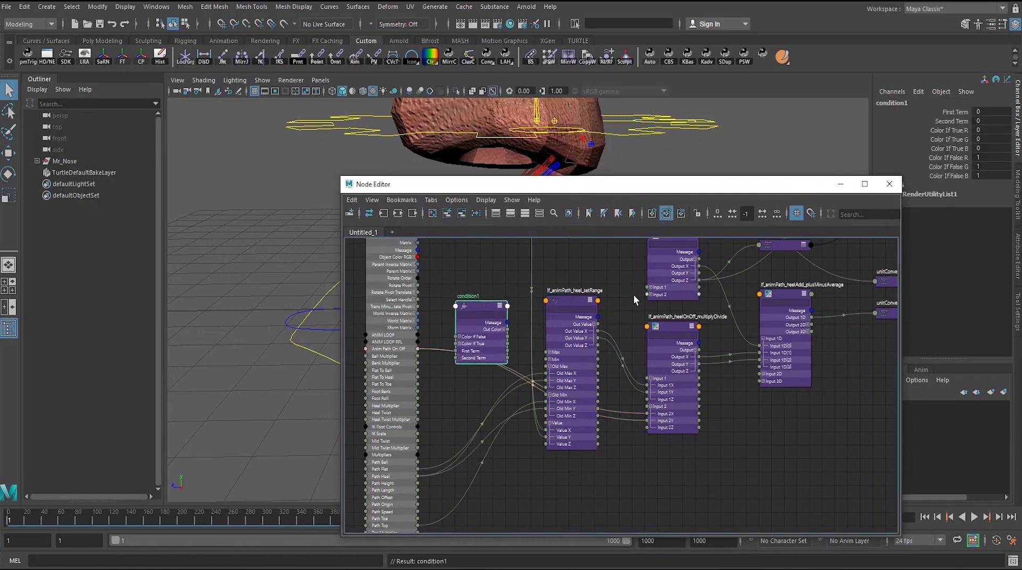
- Rename the condition node as lf_animPath_heel_condition, reusing the prefix copied from the heel setRange node
double_click(581, 291)
left_click_drag(596, 291, 539, 288)
key("ctrl+c")
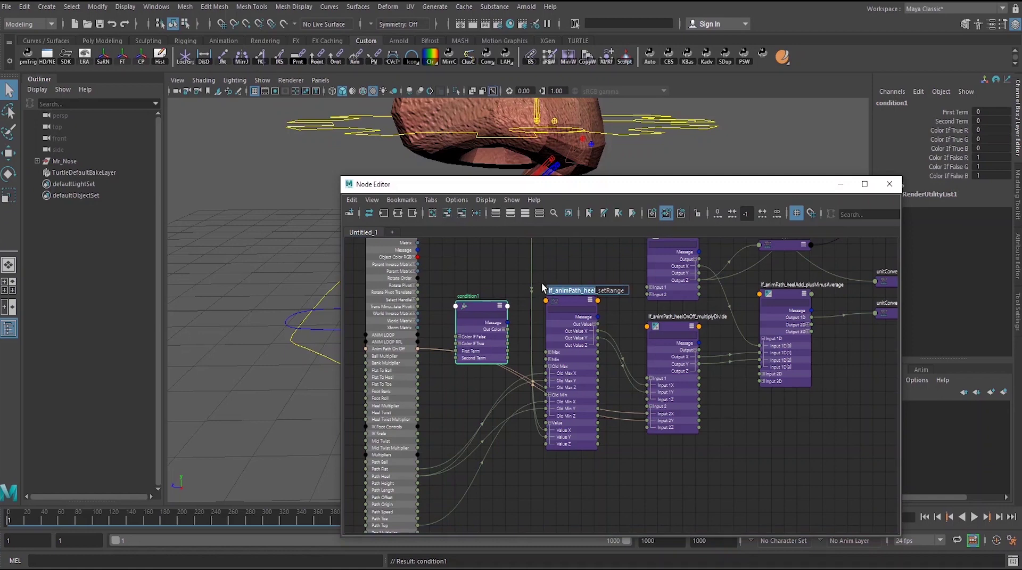
double_click(483, 302)
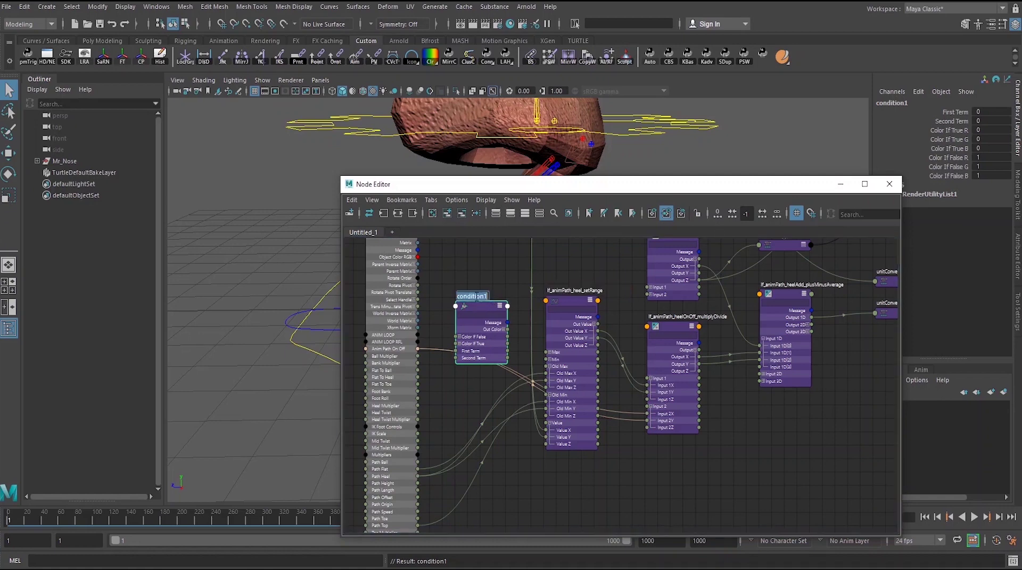
key("BackSpace")
key("ctrl+v")
key("Return")
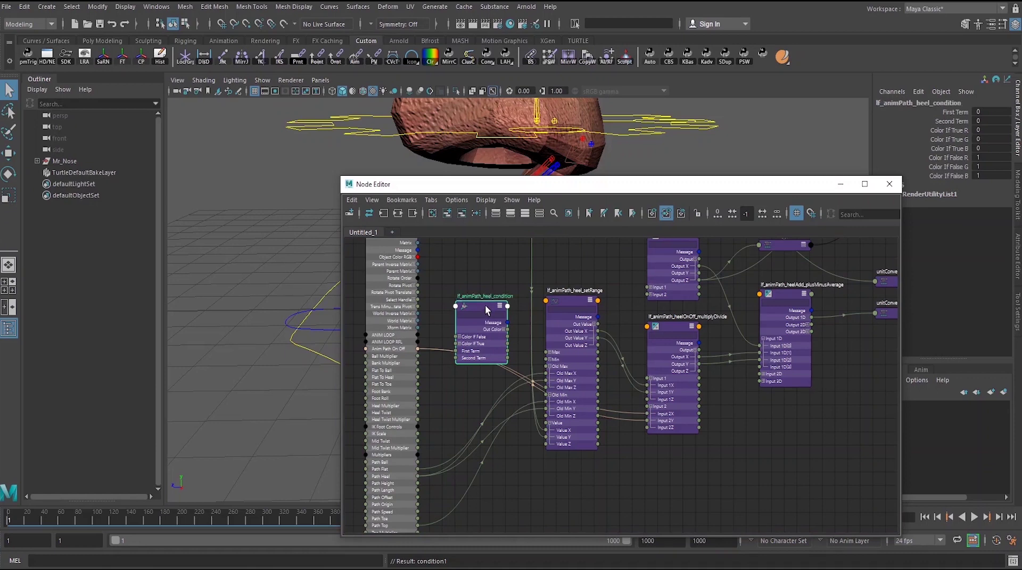
- Connect lf_leg_icon's Path Heel to the First Term of lf_animPath_heel_condition and tidy the node's position
mouse_move(486, 305)
left_mouse_down()
mouse_move(464, 298)
mouse_move(485, 319)
left_mouse_up()
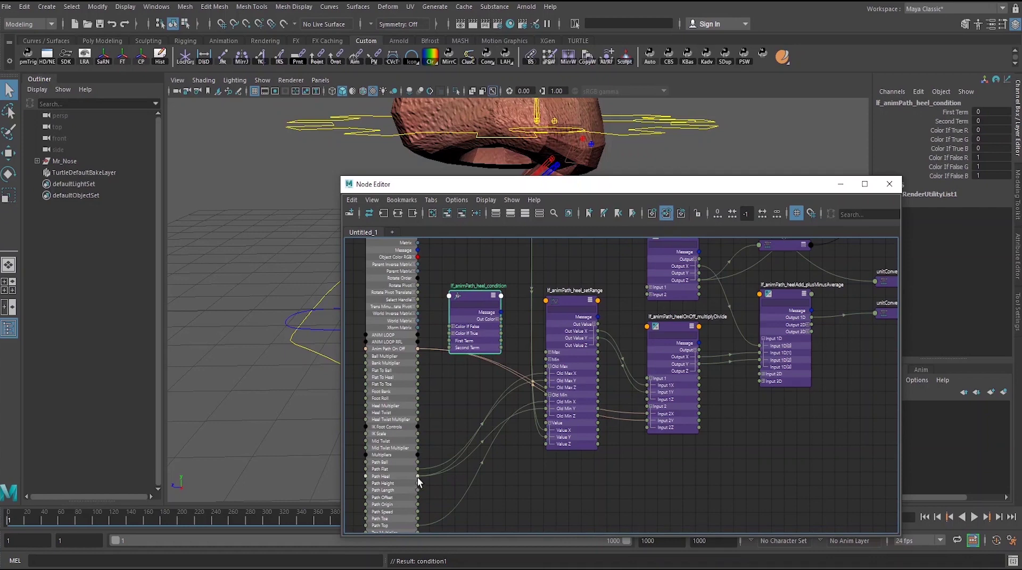
left_click_drag(418, 475, 452, 341)
left_click_drag(477, 293, 471, 306)
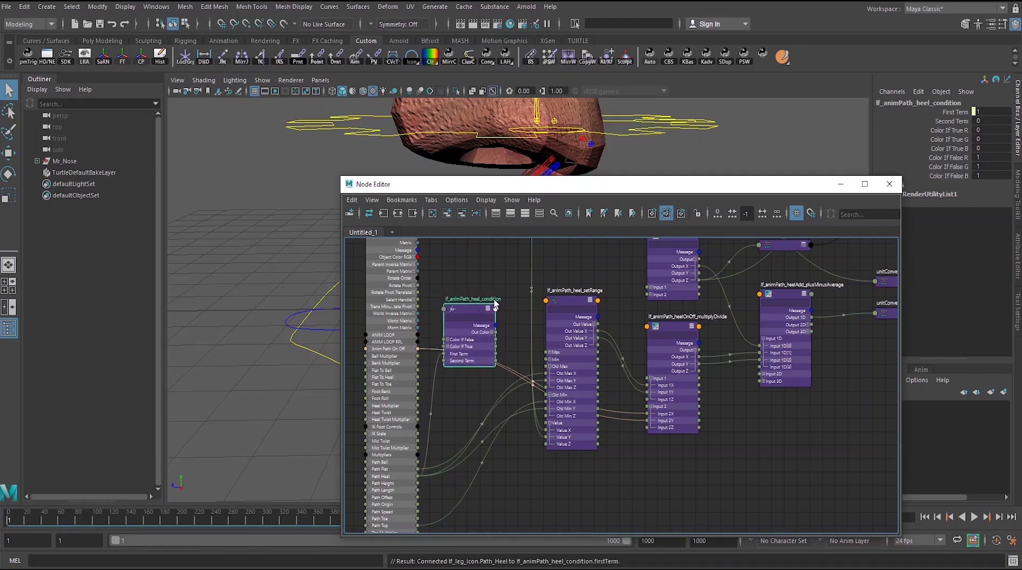
- Show the heel condition node's full attributes and set its Second Term to 1
left_click(1018, 250)
left_click_drag(819, 186, 534, 182)
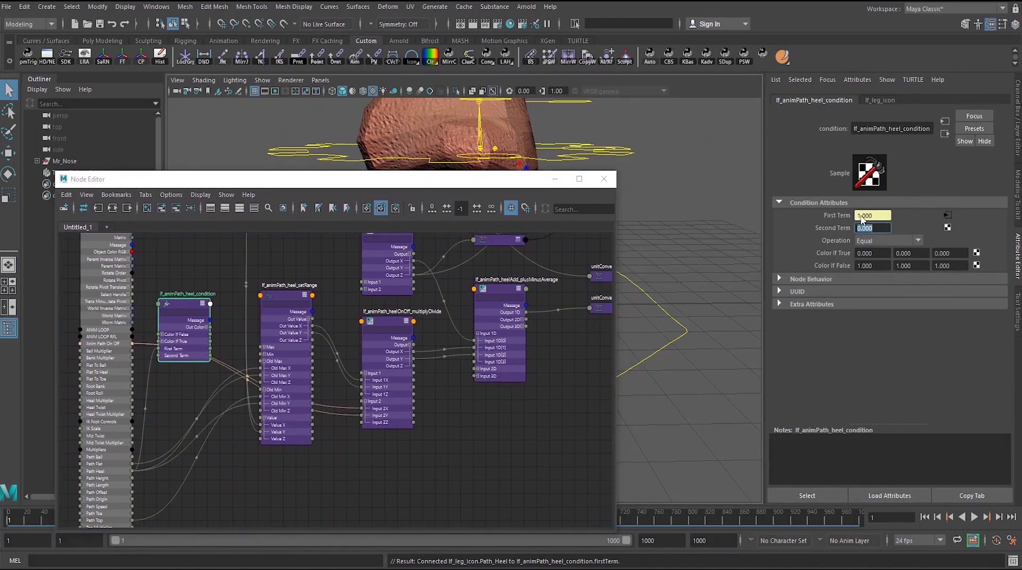
type("1")
key("Return")
- Connect lf_leg_icon's Path Heel to Color If False R of lf_animPath_heel_condition and check the first Color If True value
left_click_drag(476, 177, 475, 429)
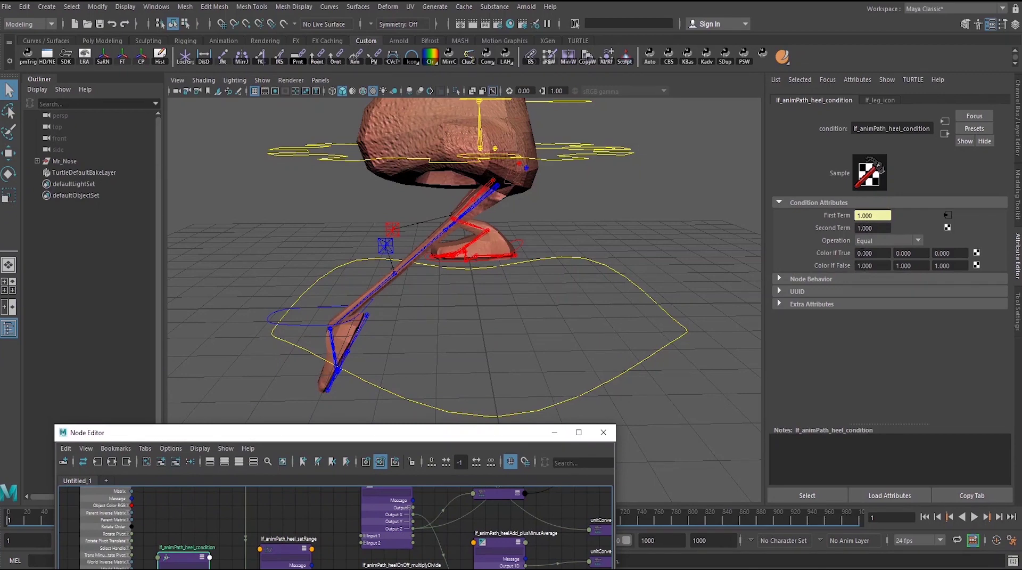
left_click(868, 253)
left_click(869, 253)
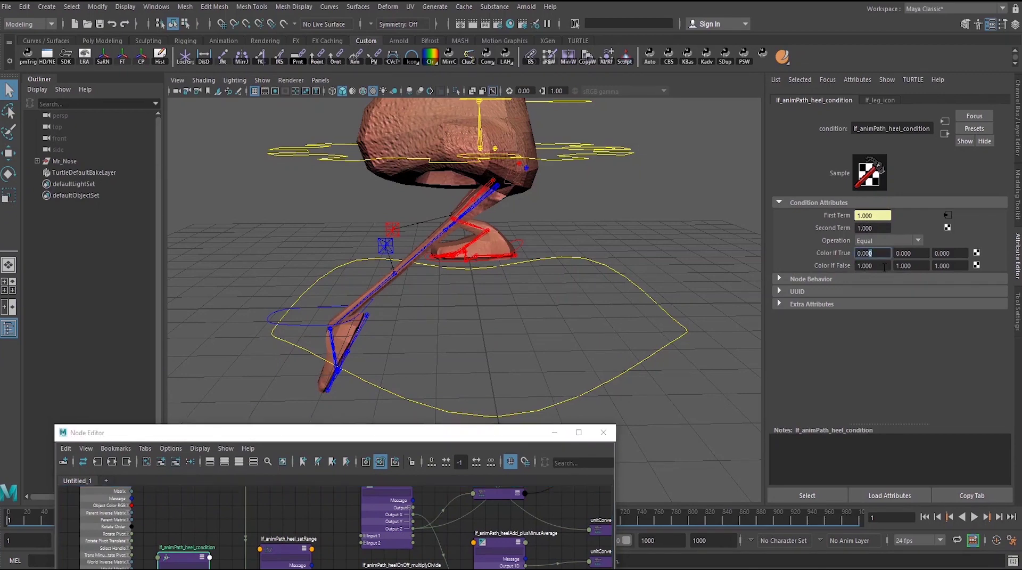
left_click_drag(506, 433, 536, 149)
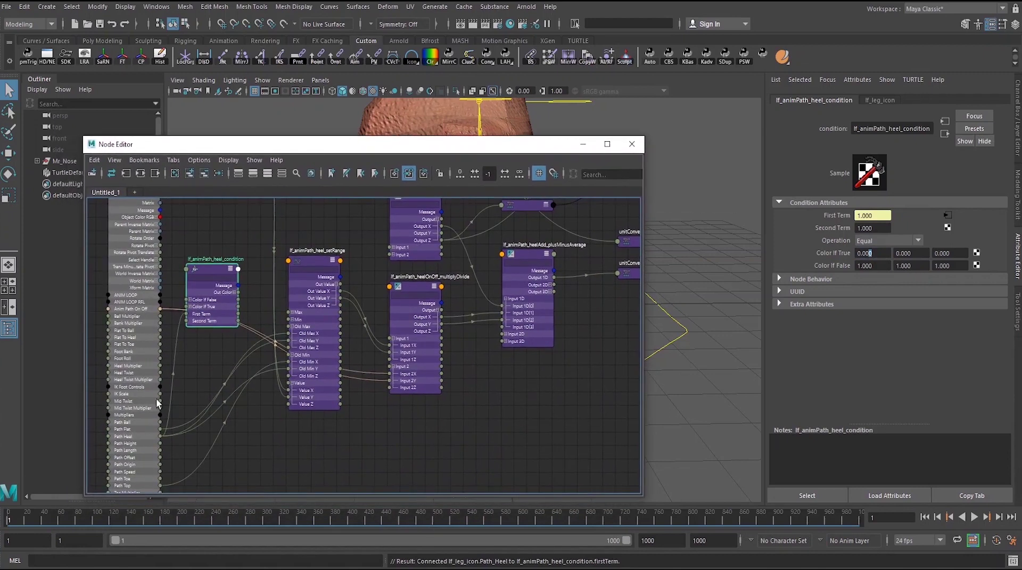
left_click_drag(161, 436, 188, 308)
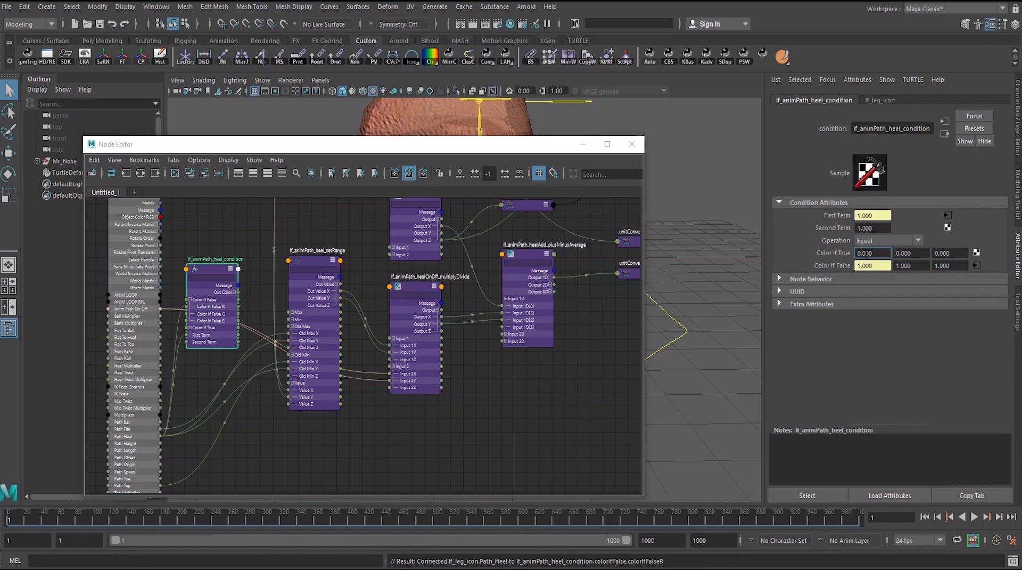
left_click_drag(876, 253, 860, 254)
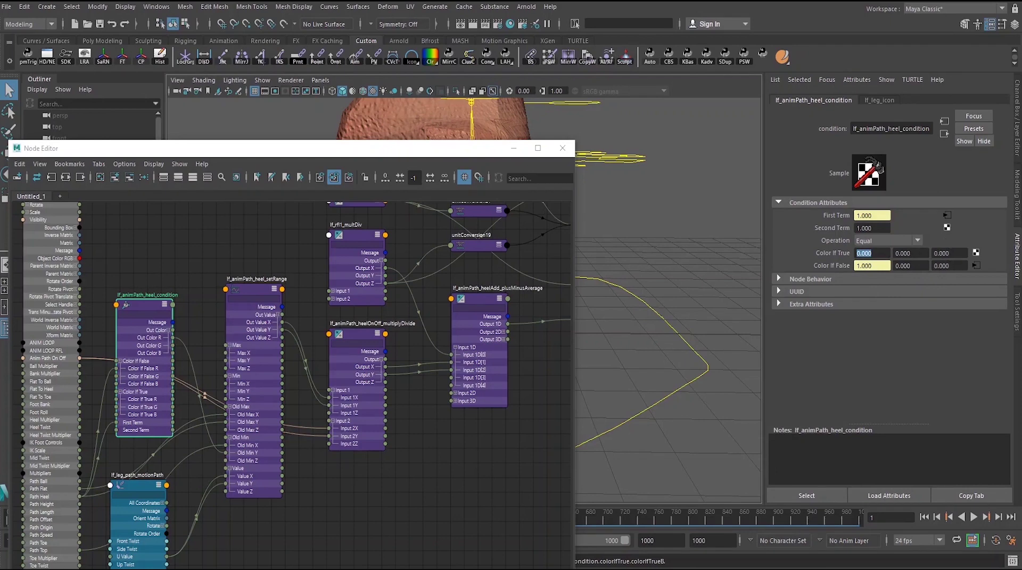
- Show the channels of lf_animPath_heel_setRange and play the animation briefly to test the left heel roll
left_click(259, 287)
left_click(1017, 137)
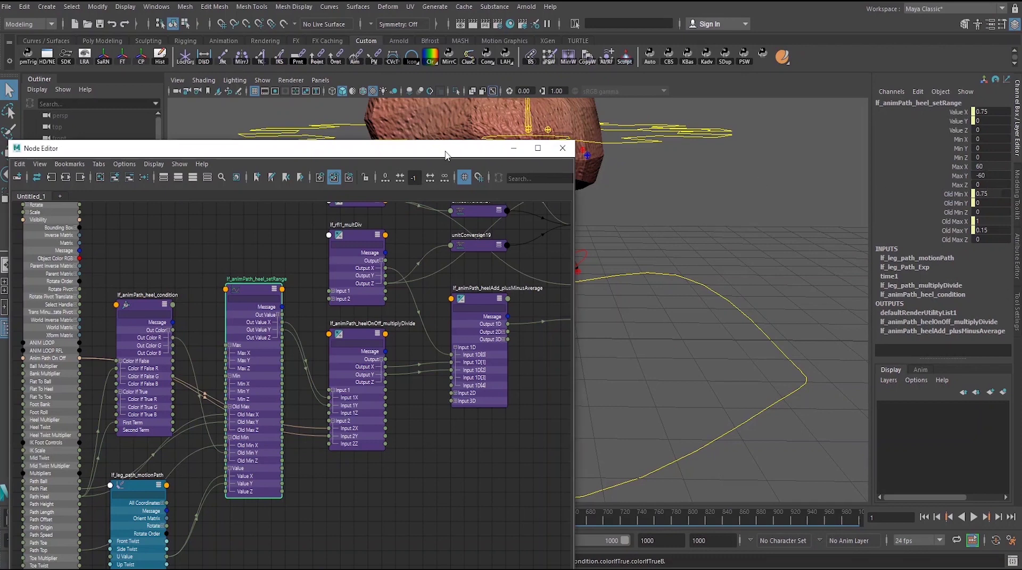
left_click_drag(446, 152, 425, 461)
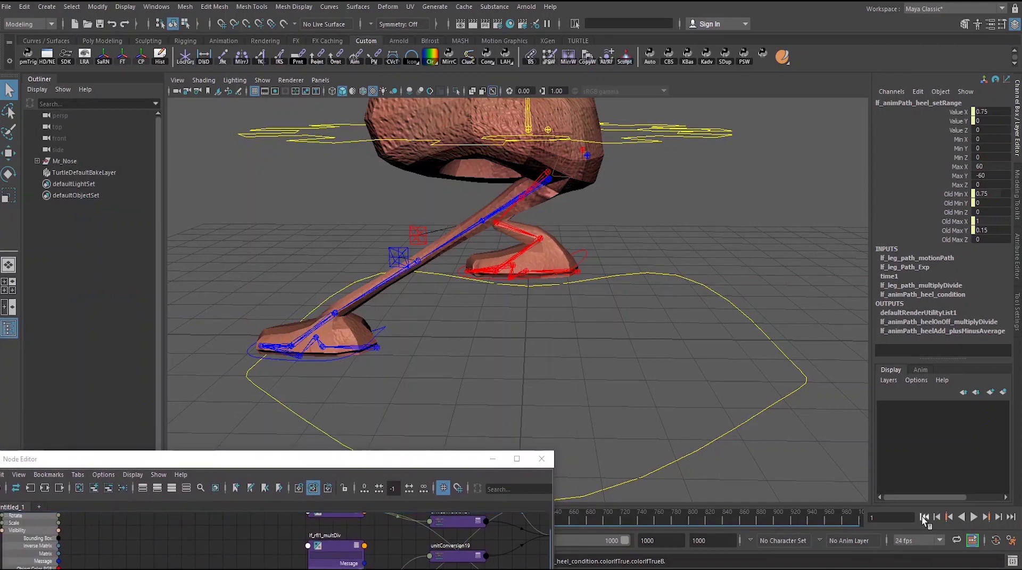
left_click(973, 517)
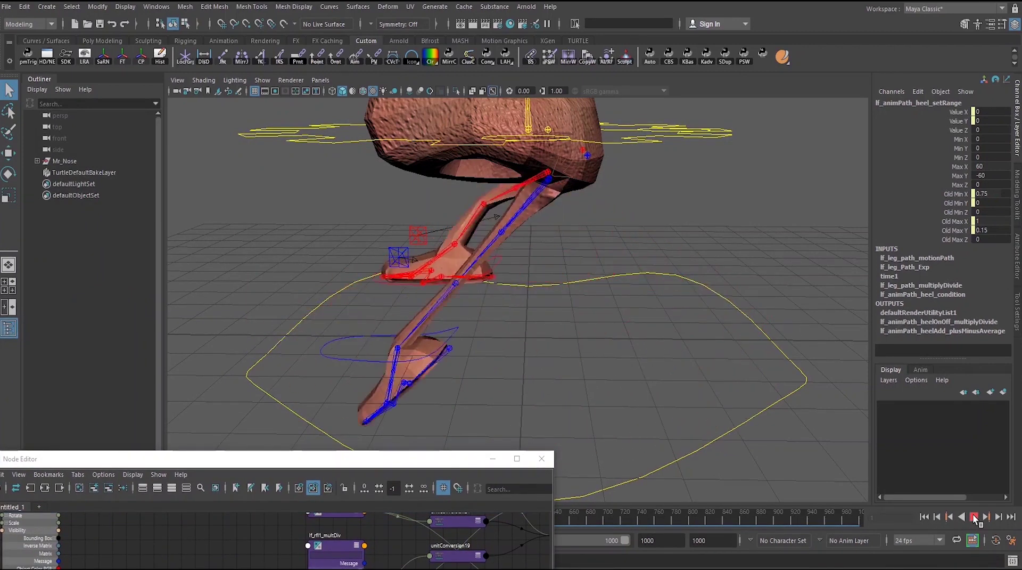
left_click(974, 516)
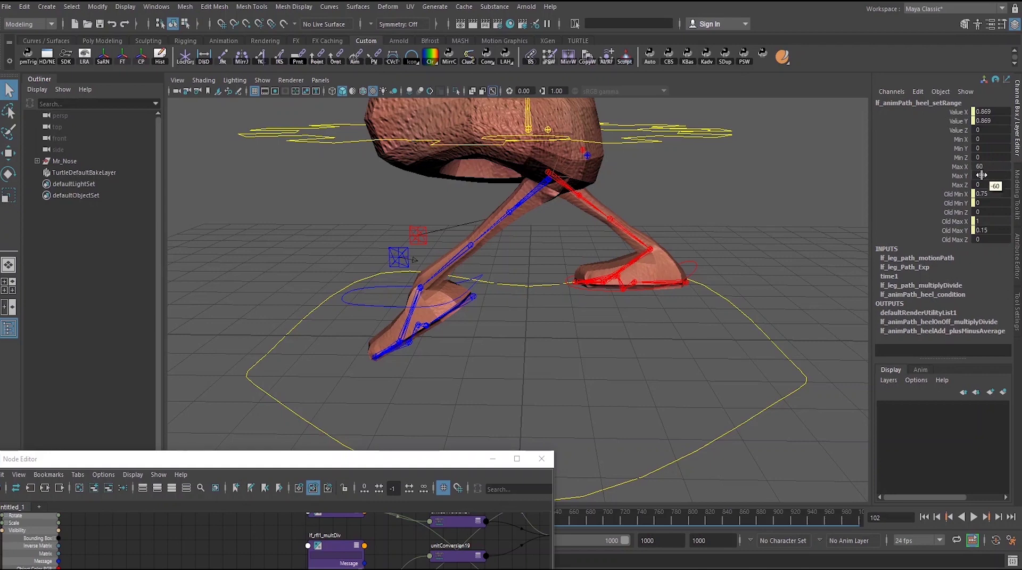
- Enter -60 as Max Y of lf_animPath_heel_setRange and return the timeline to its first frame
double_click(982, 221)
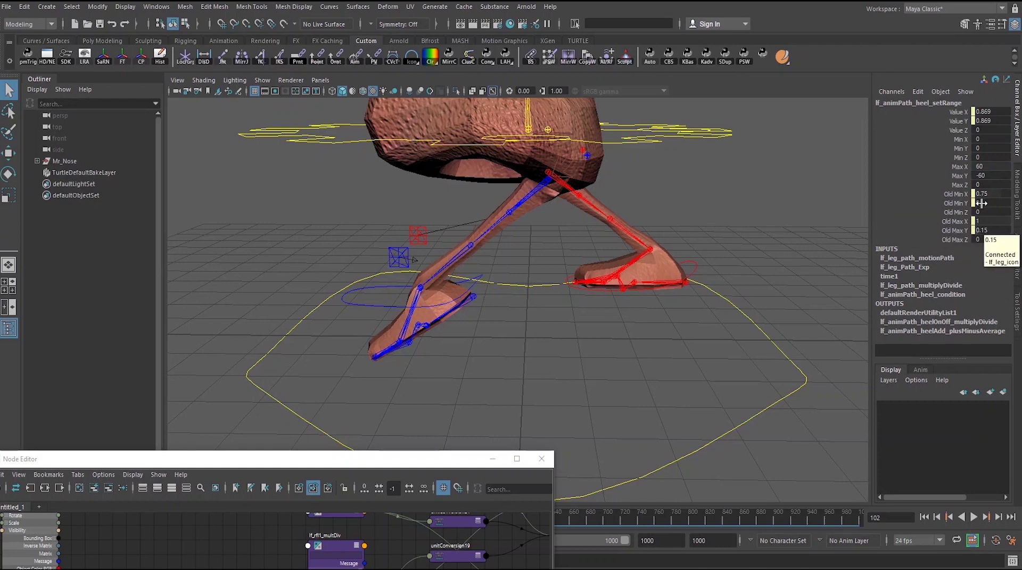
left_click(979, 174)
type("-60")
key("Return")
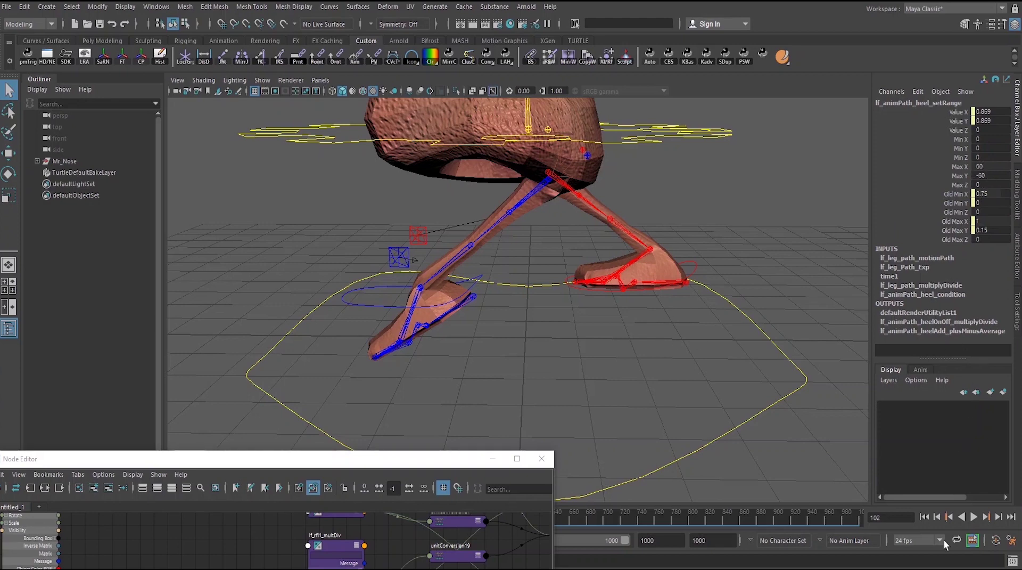
left_click(924, 517)
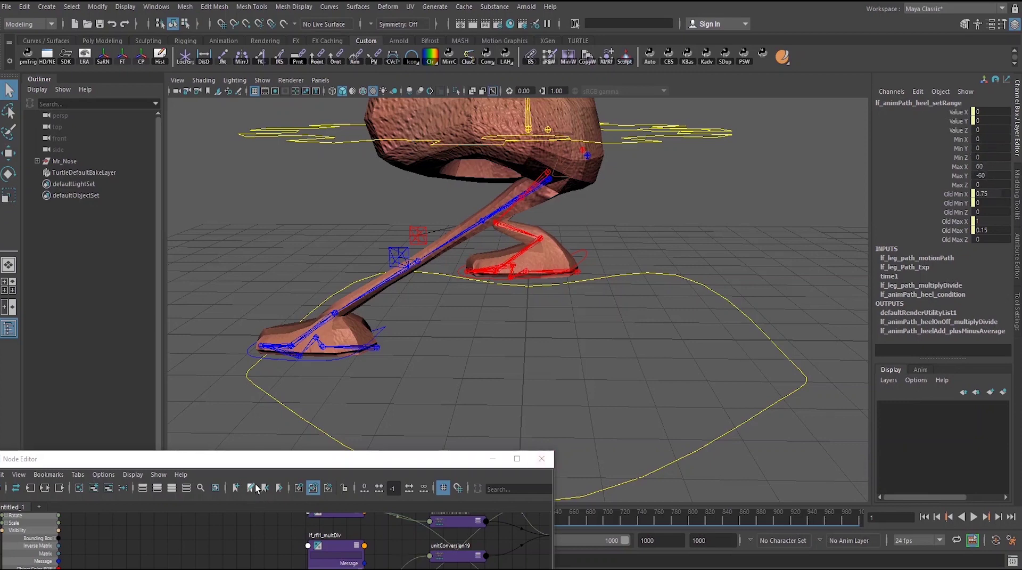
- Show the full attributes of lf_animPath_heel_condition and set the second Color If True value to 60
left_click_drag(264, 459, 313, 147)
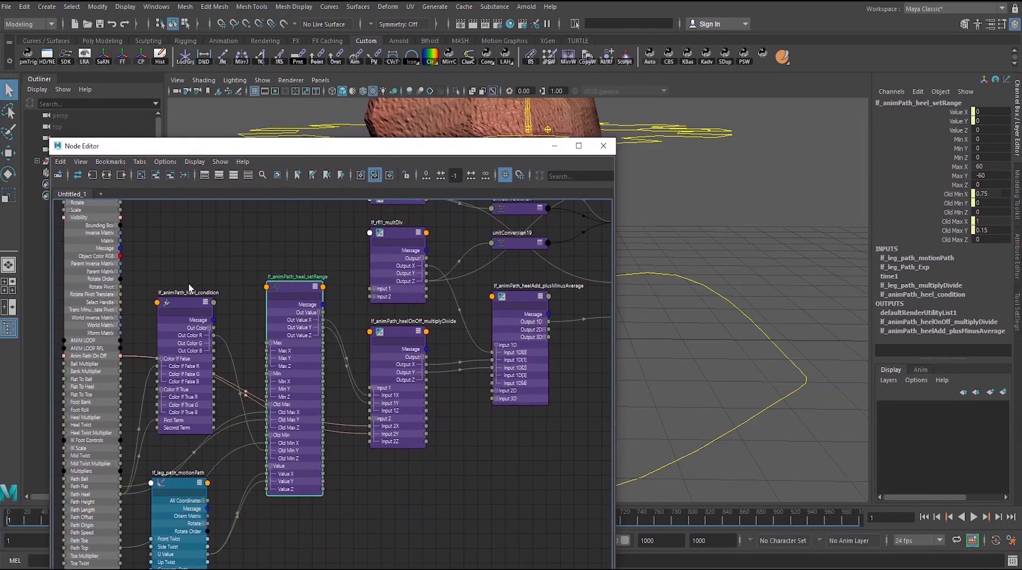
left_click(181, 301)
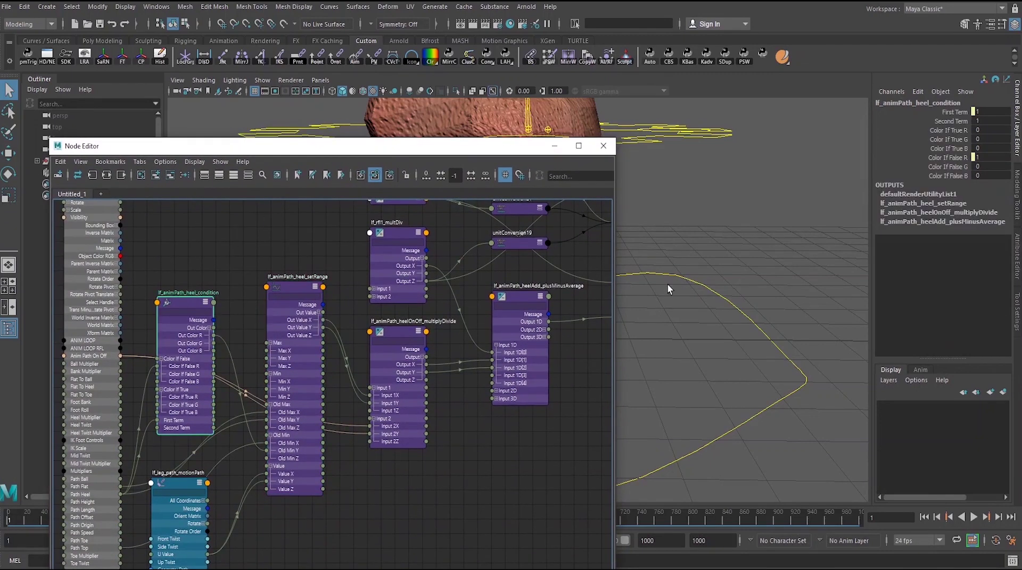
left_click(1017, 264)
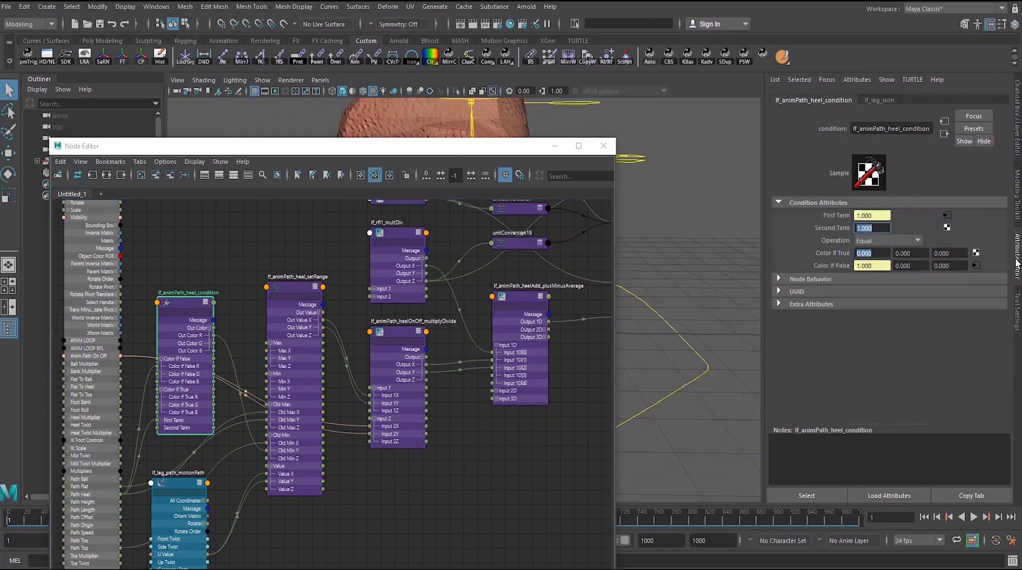
left_click(922, 253)
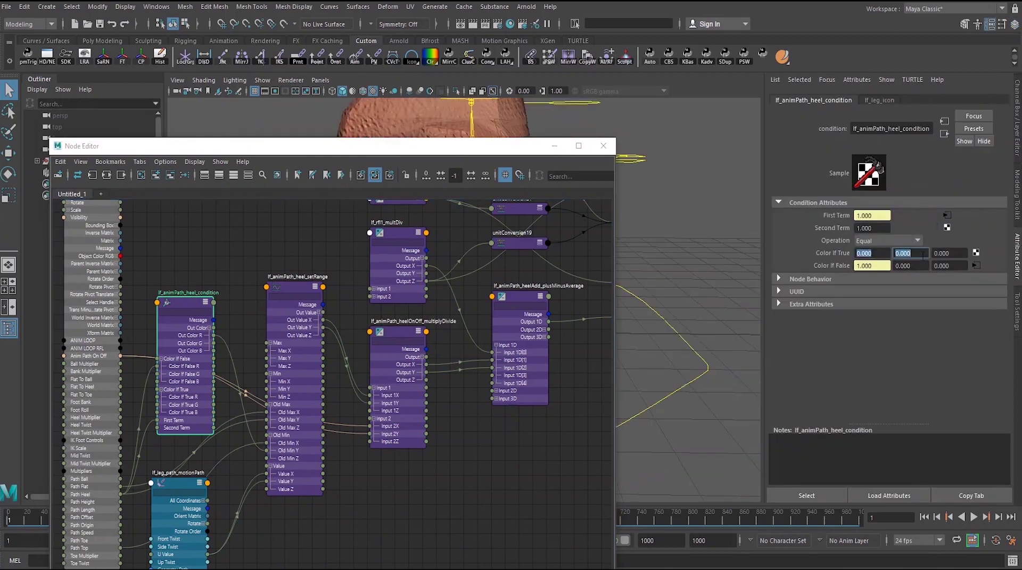
type("60")
key("Tab")
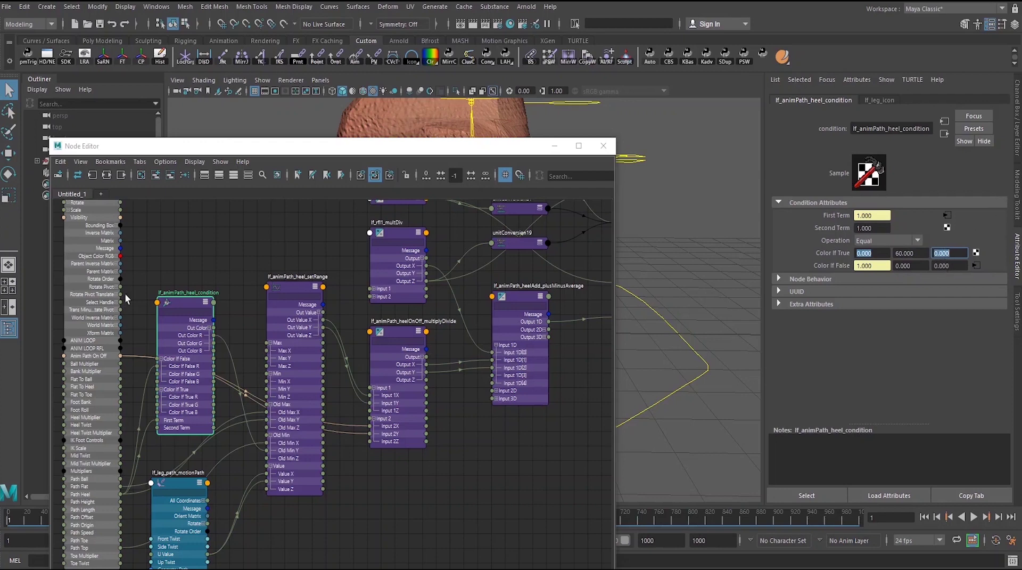
- Check the heel setRange's Max values, then set the third Color If False value of lf_animPath_heel_condition to -60
left_click(292, 291)
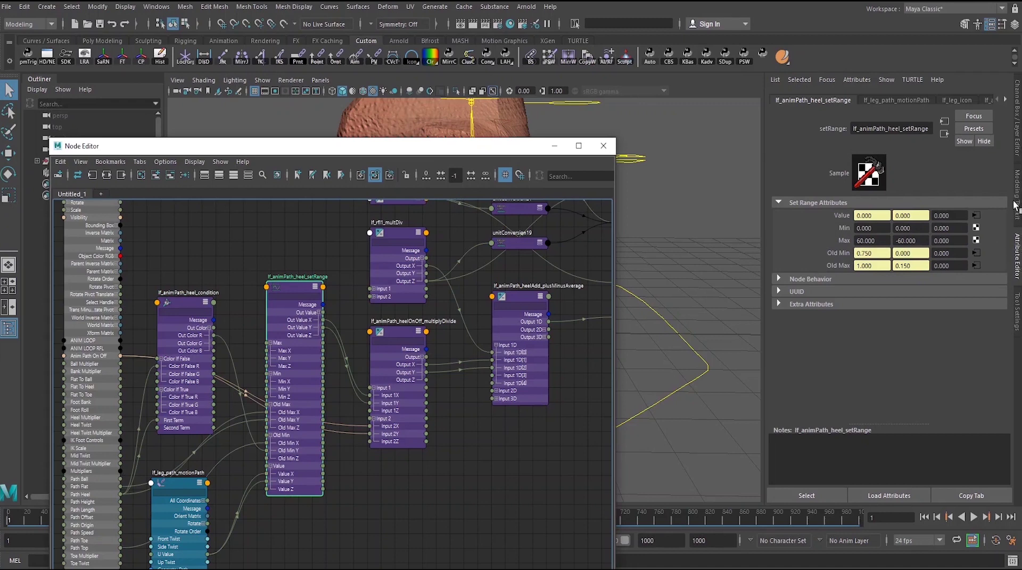
left_click(177, 294)
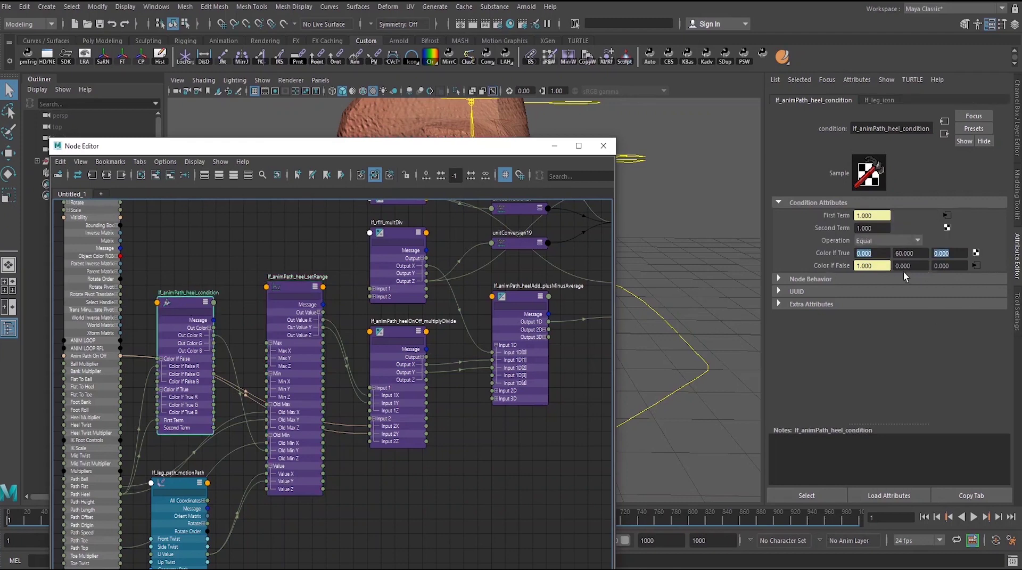
left_click(941, 265)
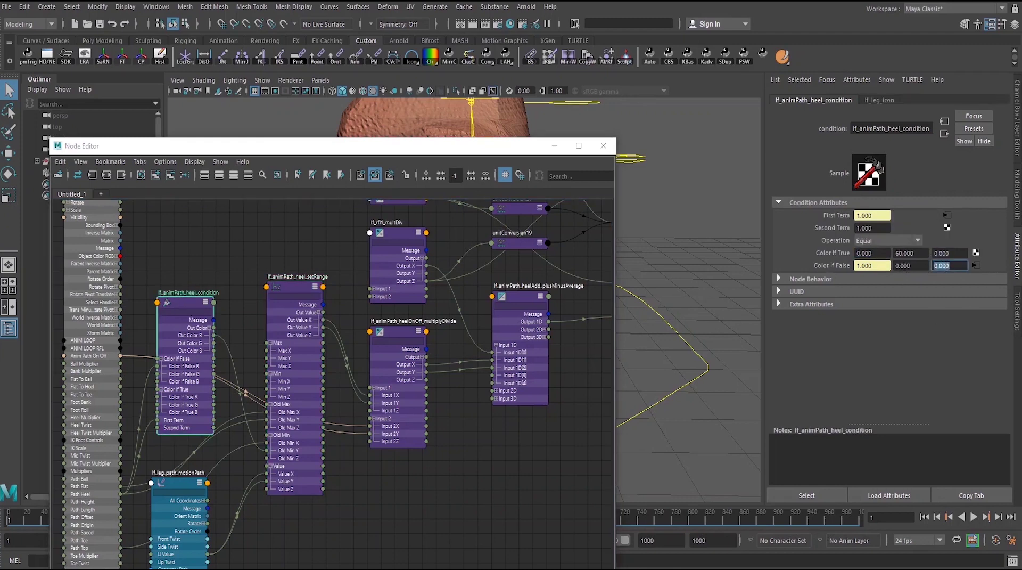
type("-60")
key("Return")
- Connect the heel condition's Out Color G to Min Y and its Out Color B to Max Y of lf_animPath_heel_setRange
mouse_move(214, 346)
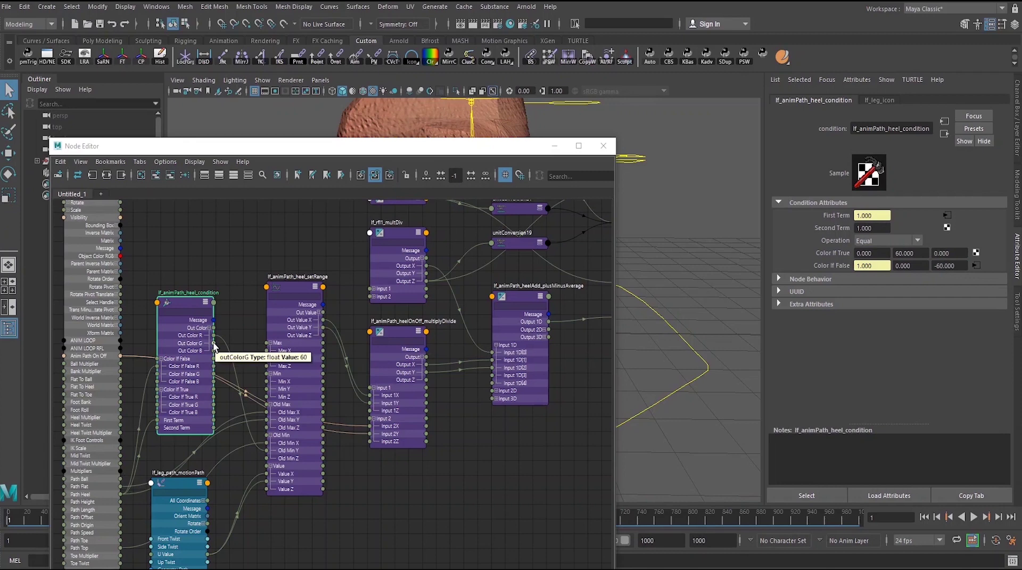
left_click_drag(214, 344, 265, 390)
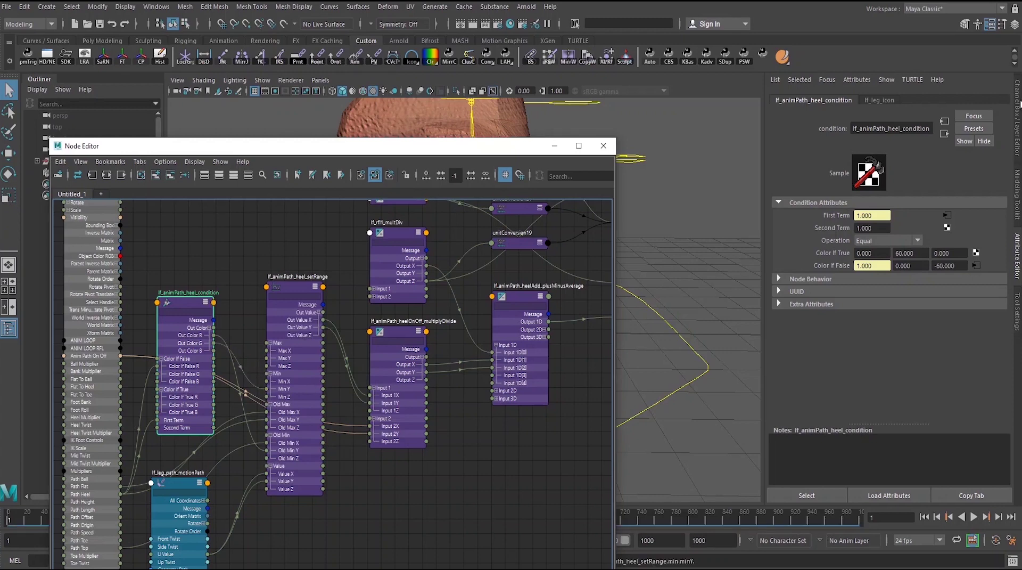
left_click(1019, 107)
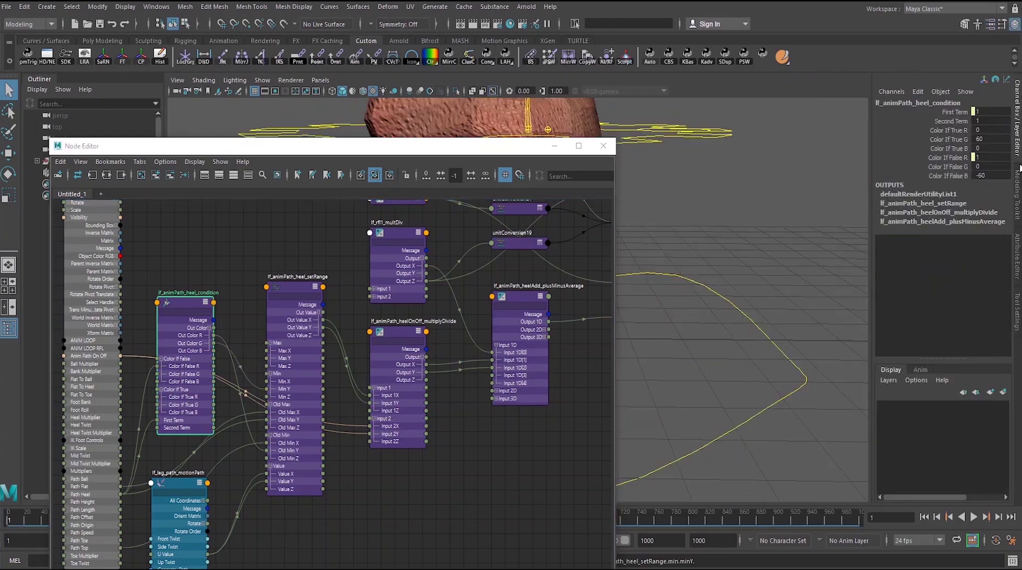
left_click(300, 283)
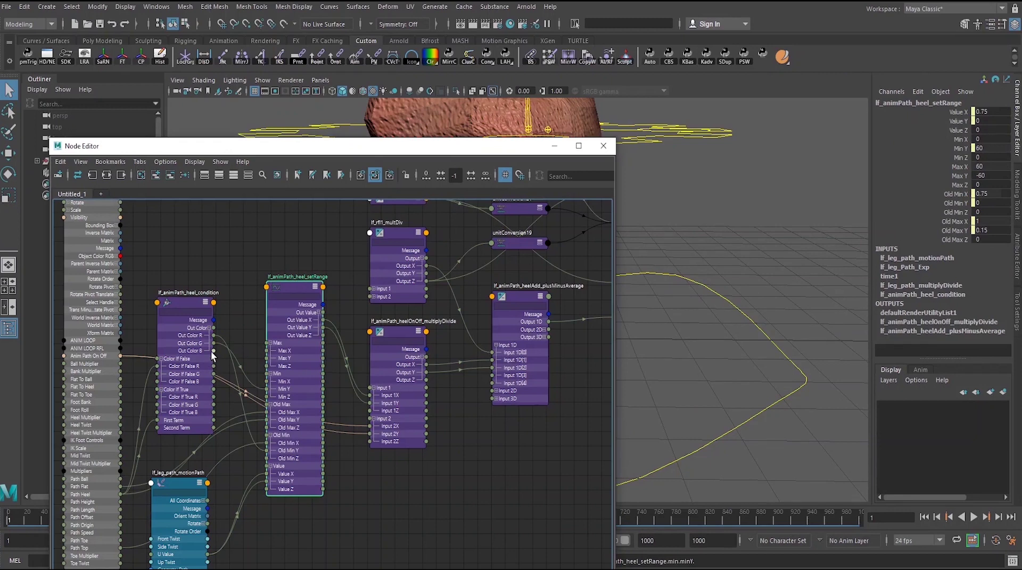
left_click_drag(212, 350, 267, 357)
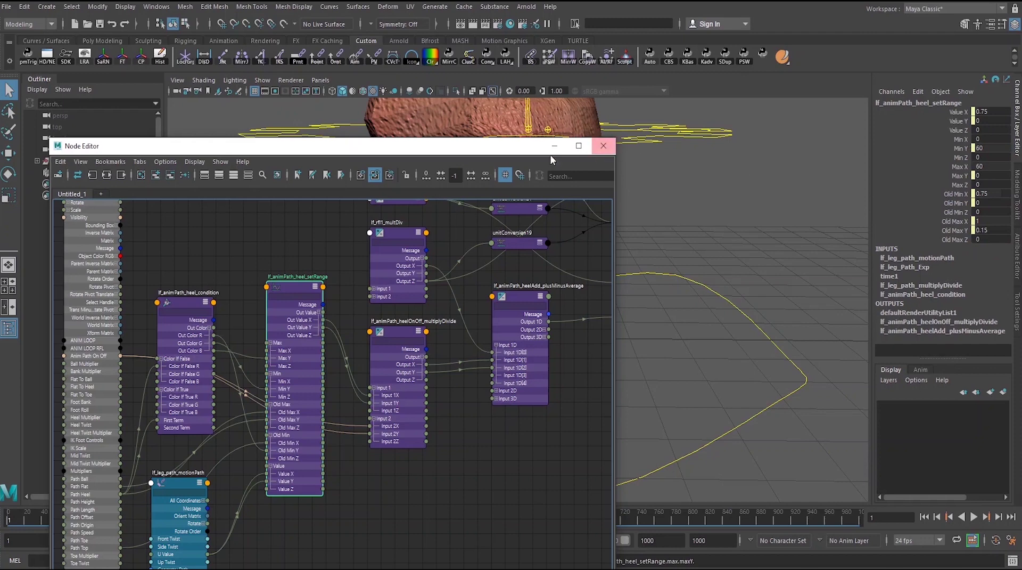
- Examine the left foot's pose with the condition outputs connected and compare it with the heel setRange's channel values
left_click_drag(489, 154, 469, 433)
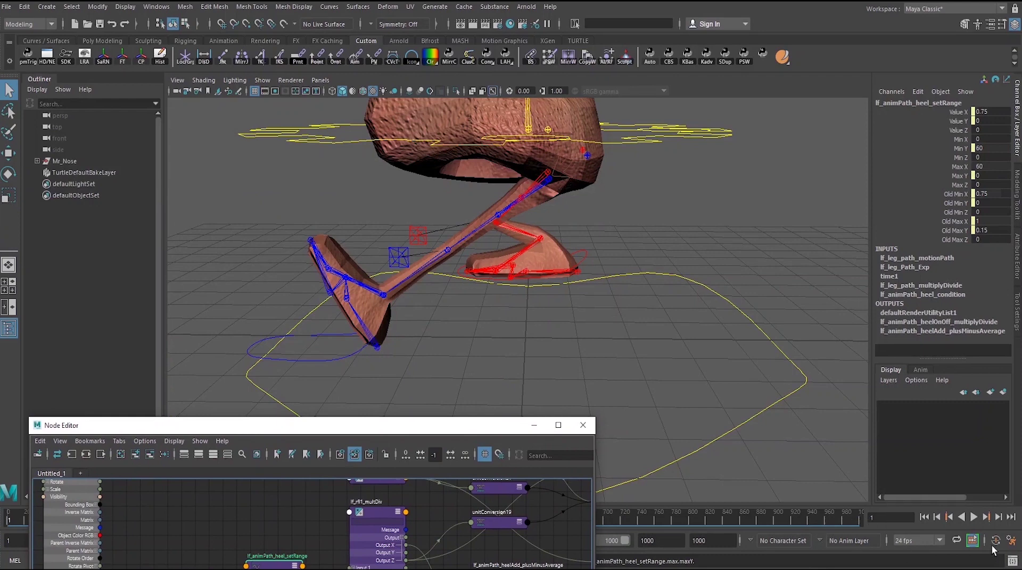
left_click(951, 517)
left_click(508, 350)
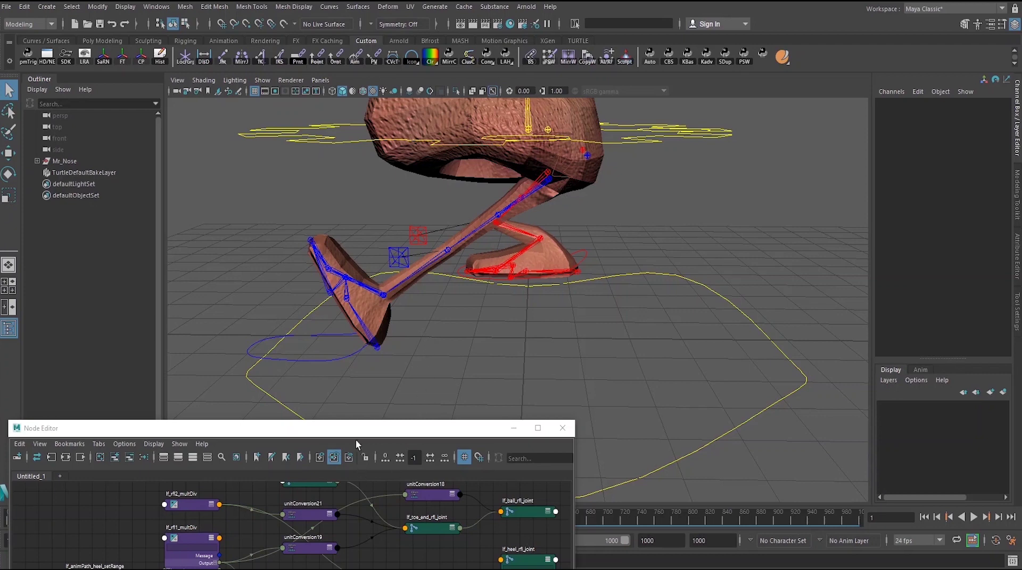
left_click_drag(356, 436, 418, 187)
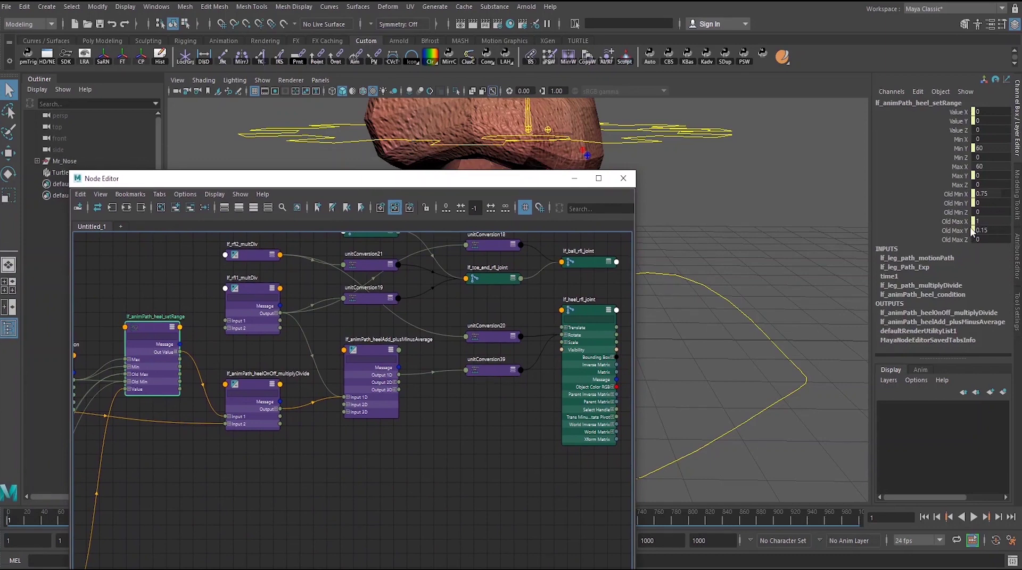
left_click_drag(430, 188, 390, 385)
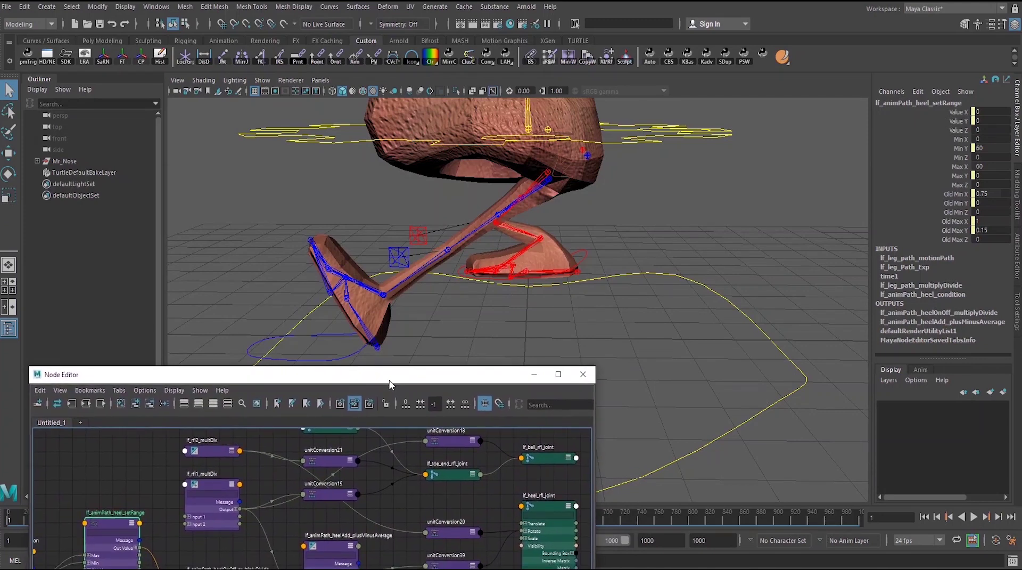
left_click_drag(390, 380, 413, 396)
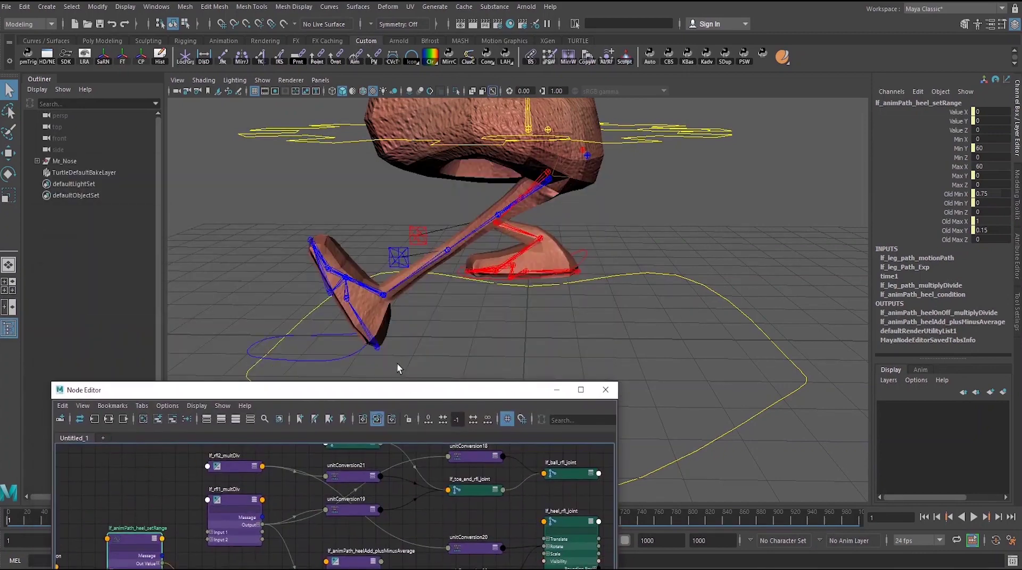
- Trace the lf_heel_rfl_joint rotation back through the channel values of the heelOnOff multiplyDivide and heelAdd plusMinusAverage nodes
left_click(375, 347)
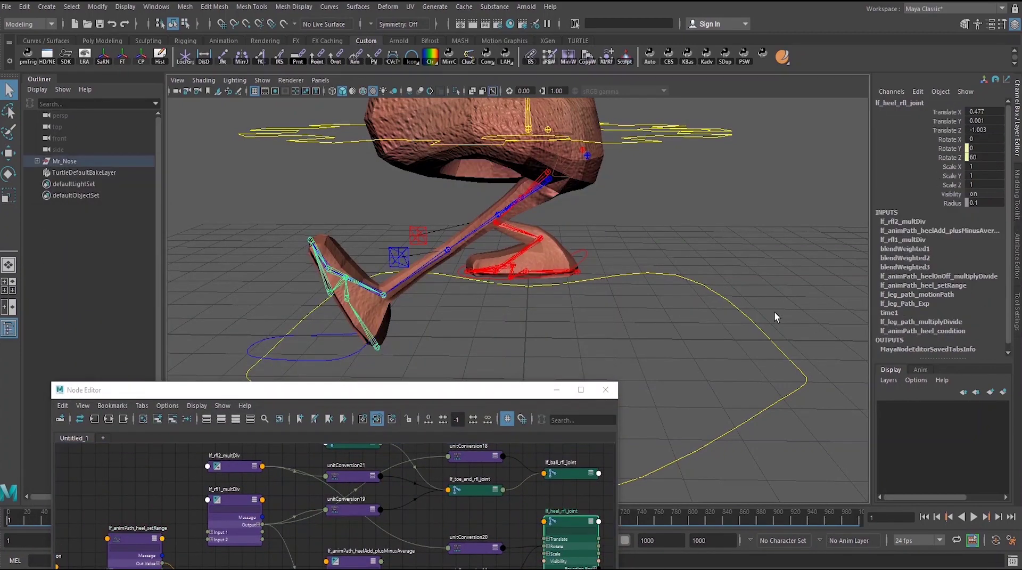
left_click_drag(319, 395, 281, 204)
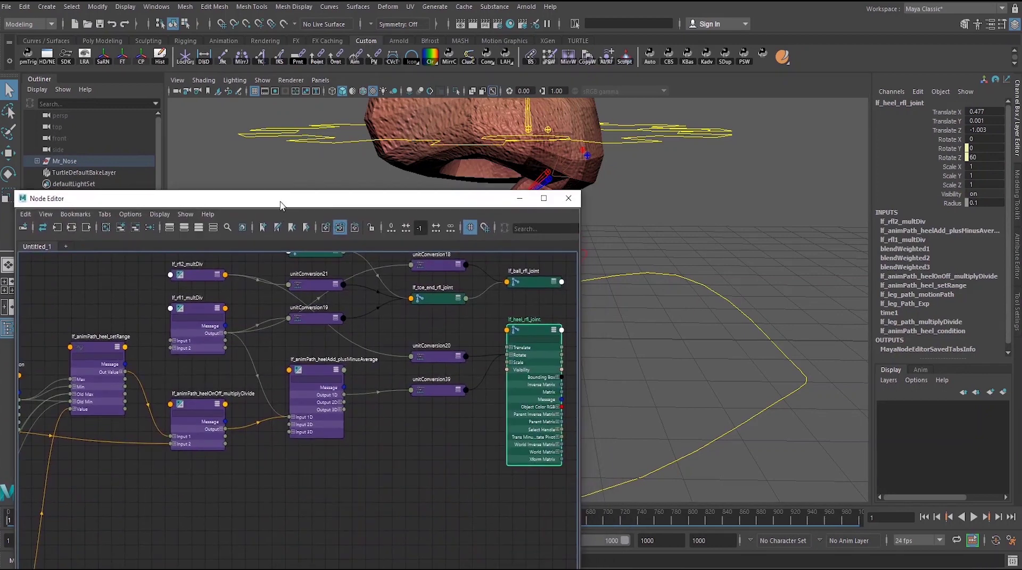
left_click(171, 405)
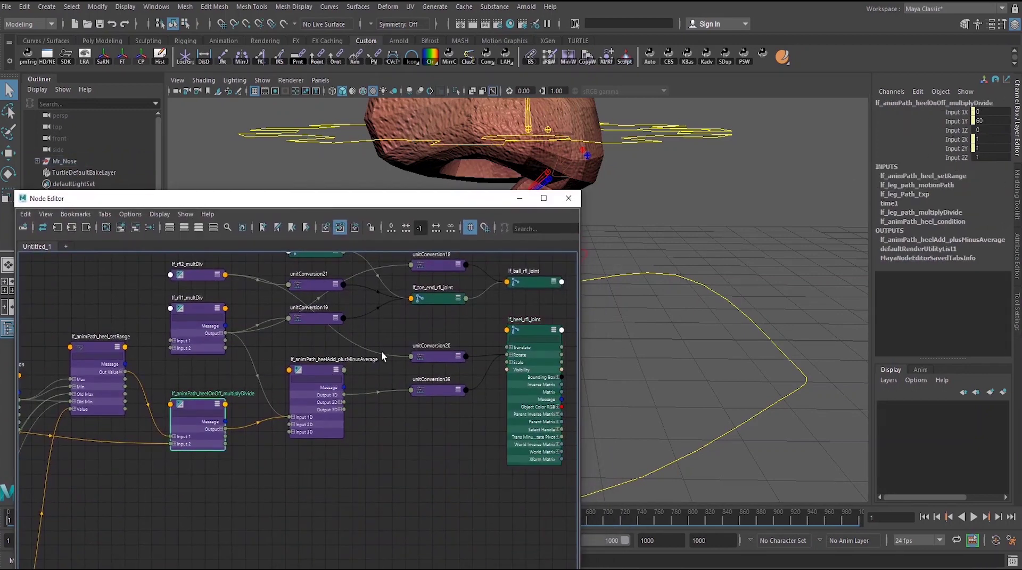
left_click(334, 377)
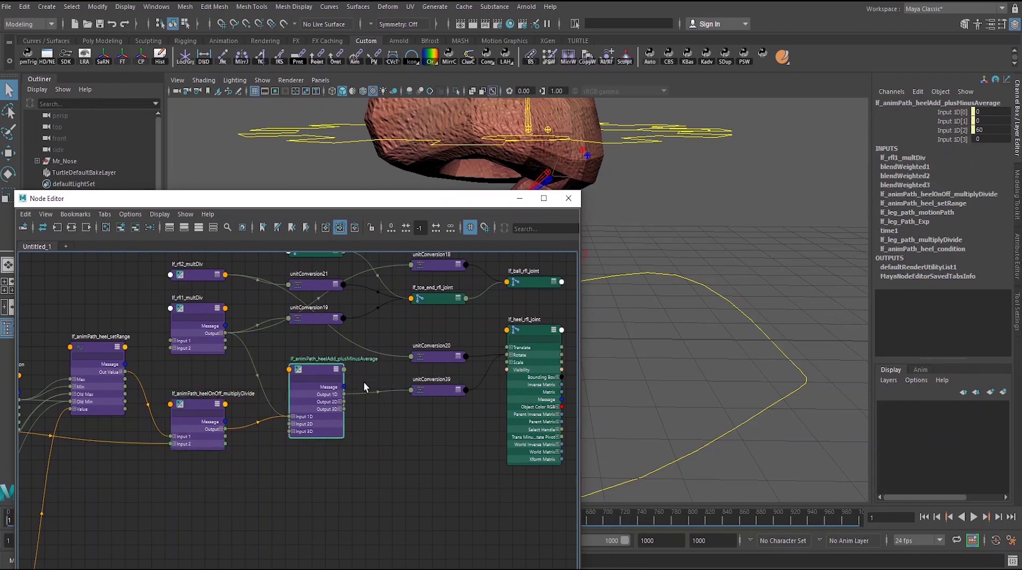
scroll(269, 356, "down", 2)
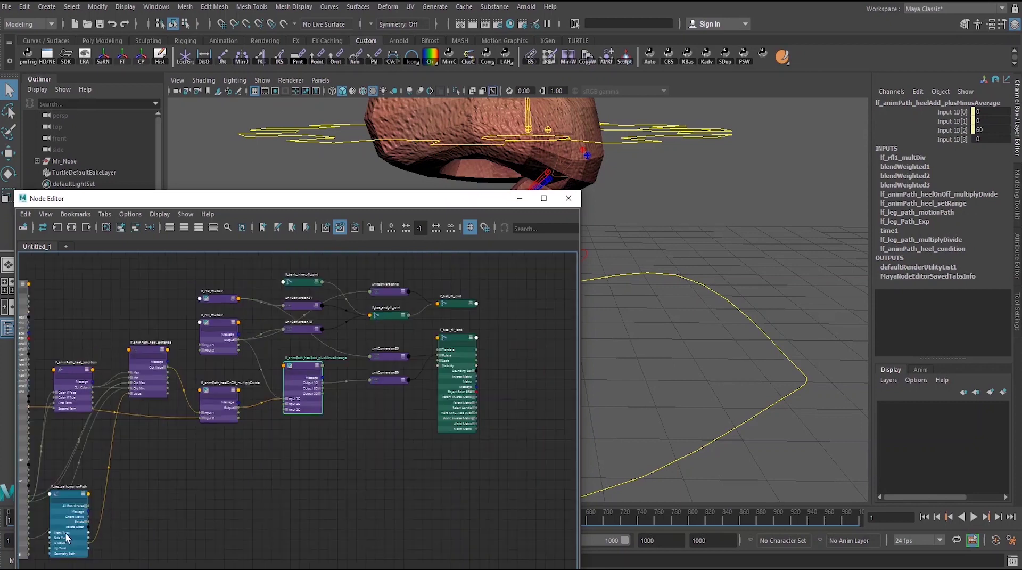
- Uncover the legs in the viewport, play back the walk loop to check the left heel roll, and return to the first frame
left_click_drag(65, 496, 100, 459)
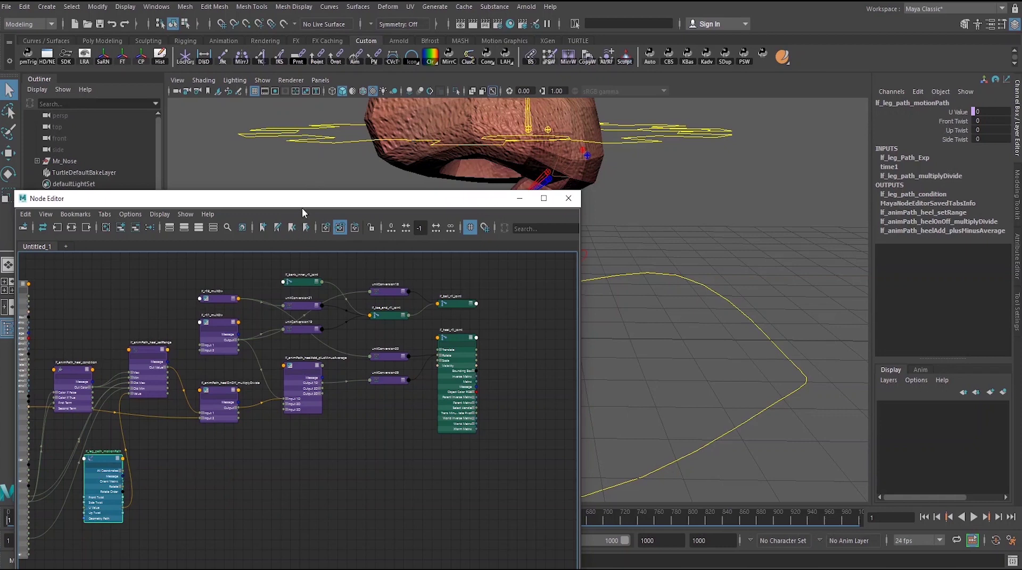
left_click_drag(305, 205, 296, 371)
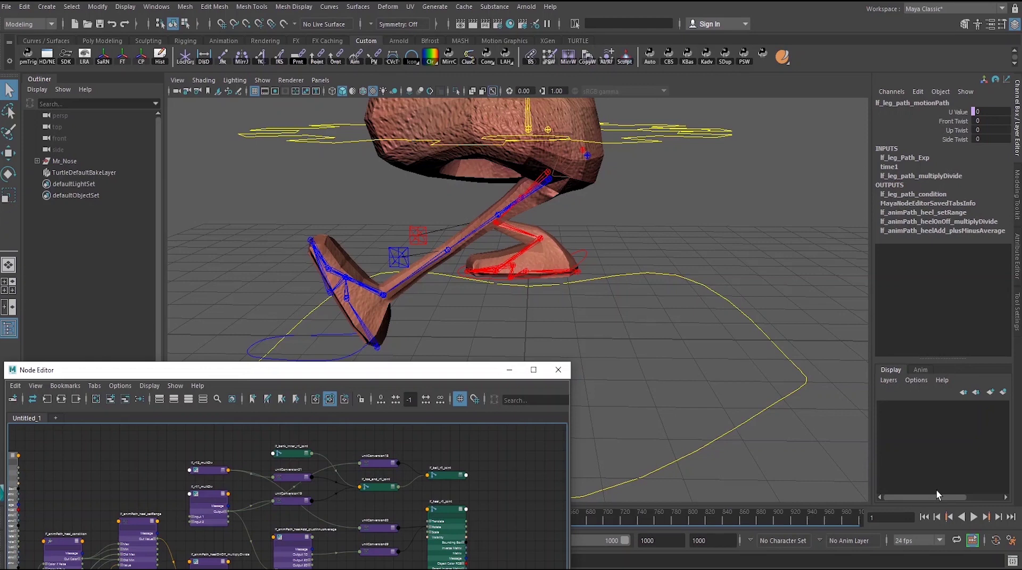
left_click_drag(438, 380, 441, 472)
left_click(974, 517)
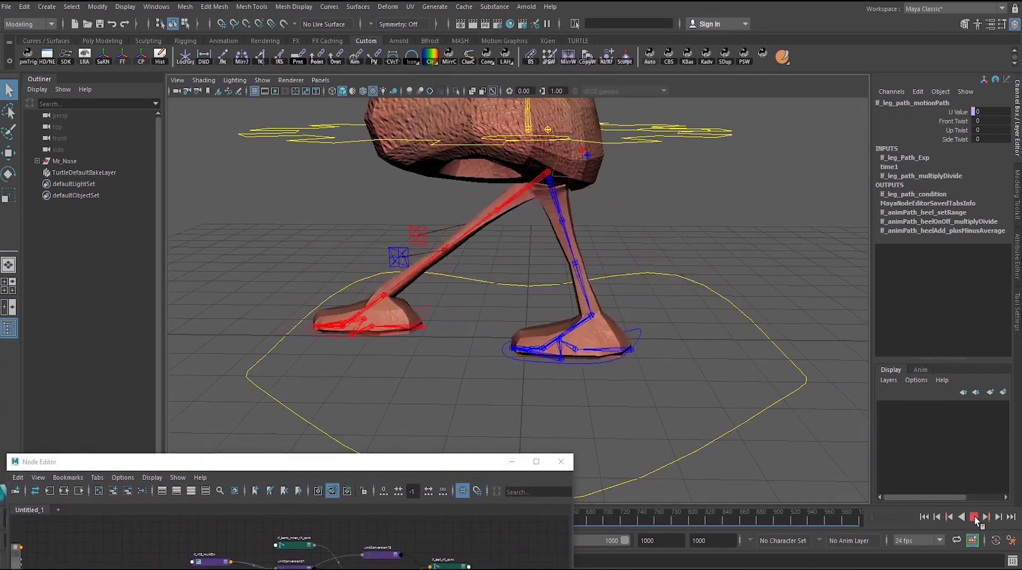
left_click(974, 517)
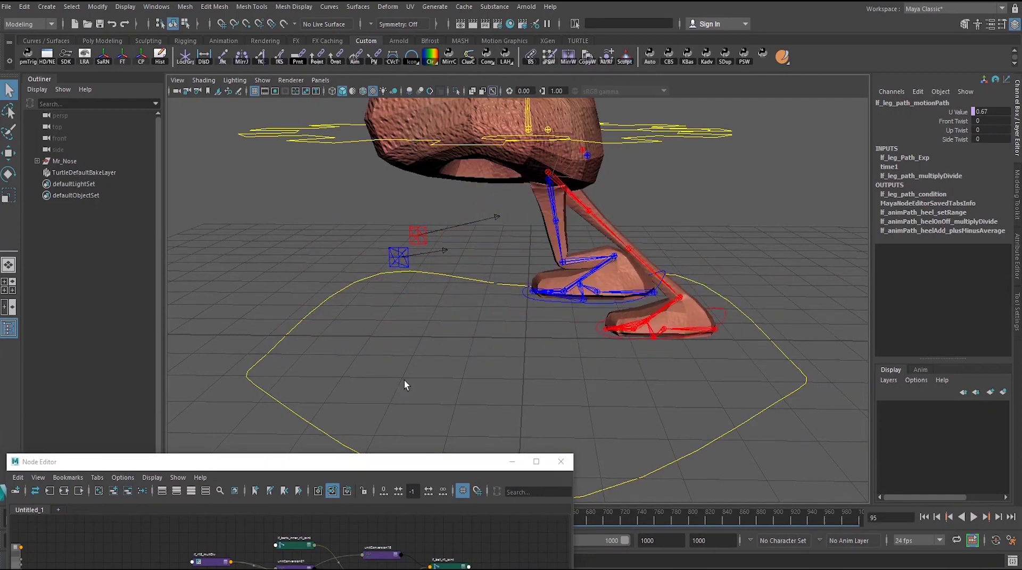
left_click(924, 516)
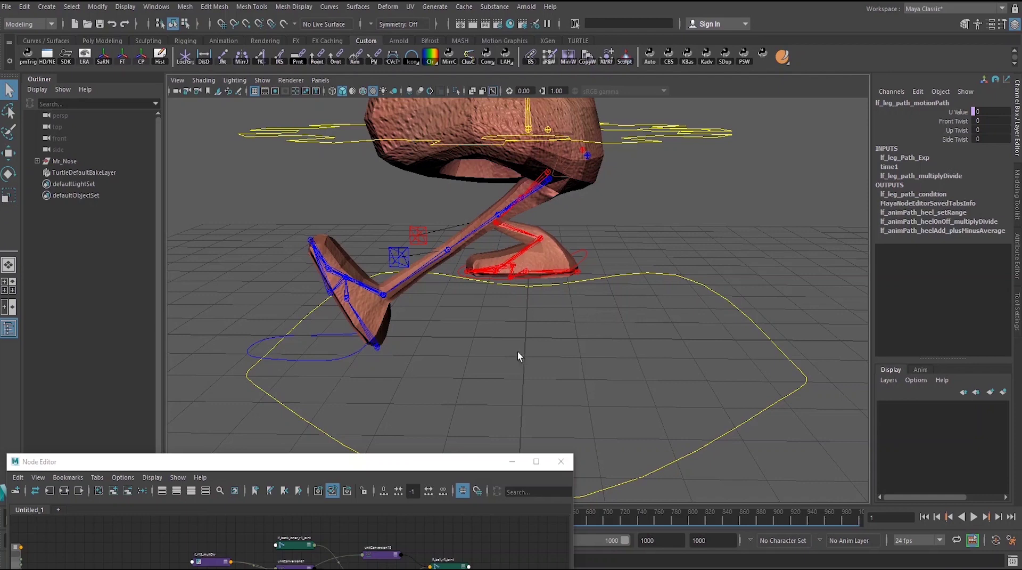
- Set the left foot control's Path Offset to 5 and play back the animation
left_click(494, 377)
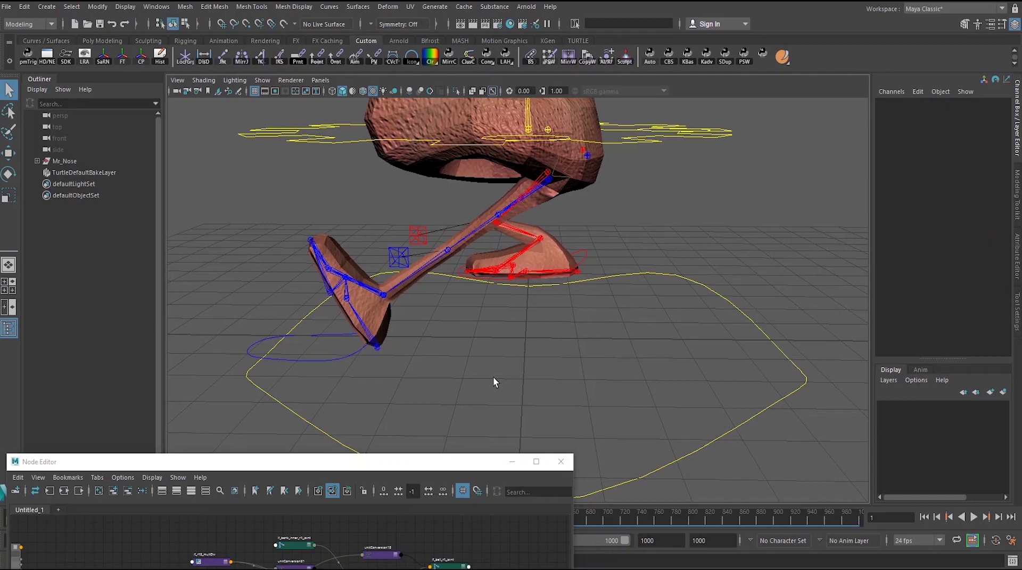
left_click(351, 335)
scroll(965, 330, "down", 2)
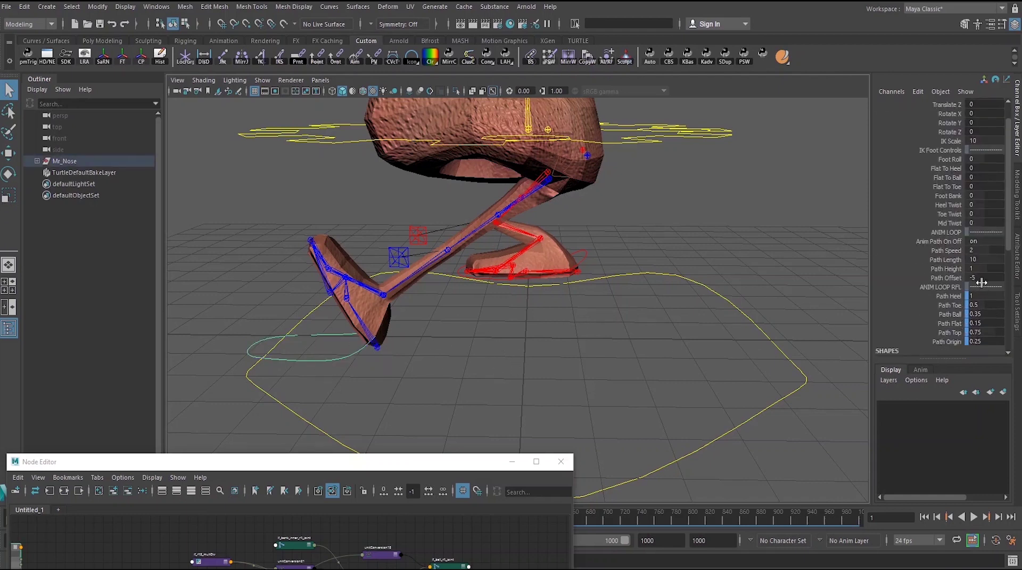
double_click(983, 277)
type("5")
key("Return")
left_click(973, 517)
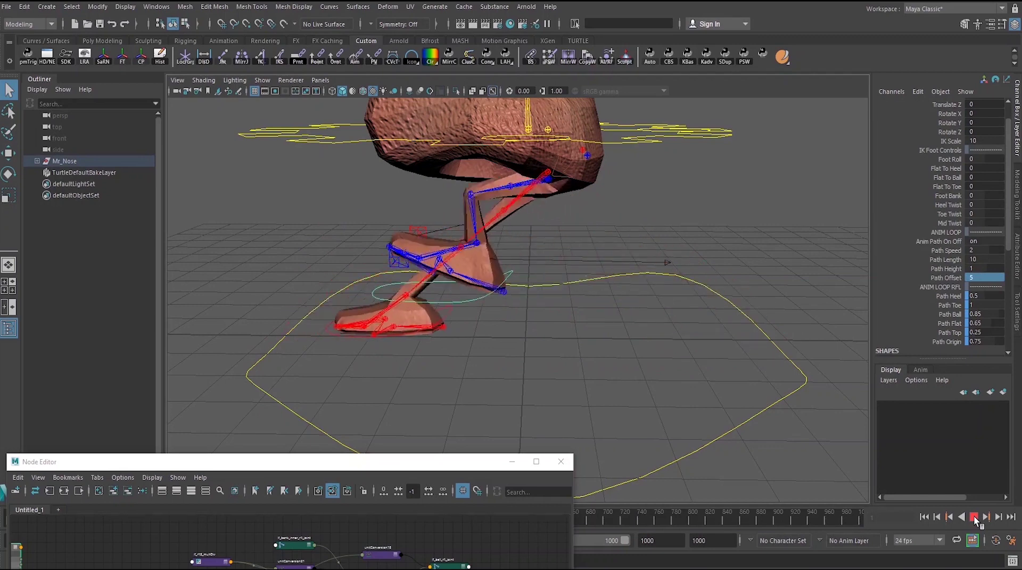
left_click(974, 517)
- Set the left foot control's Path Offset to 0, play back the animation and return to the first frame
double_click(985, 277)
type("0")
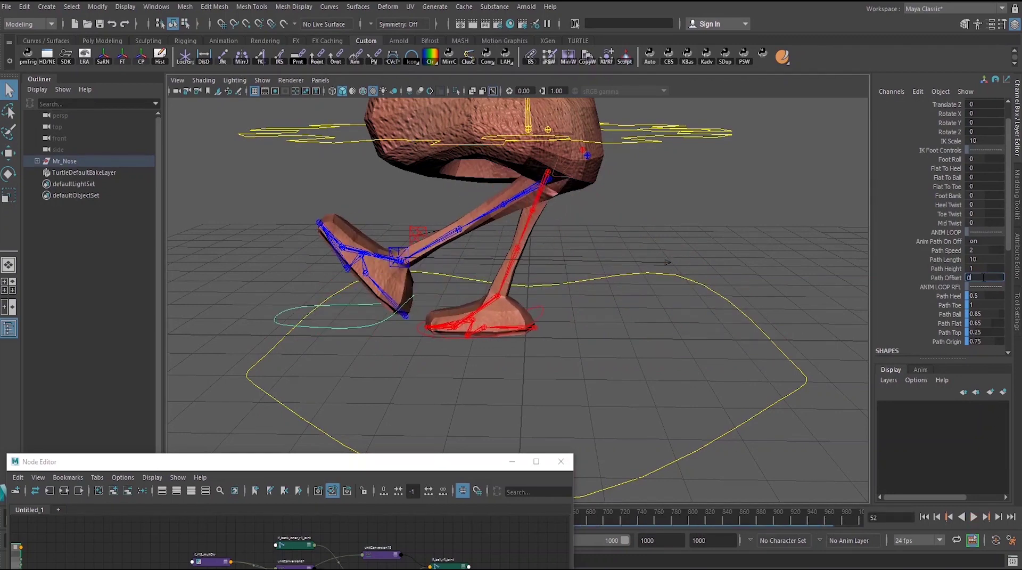
key("Return")
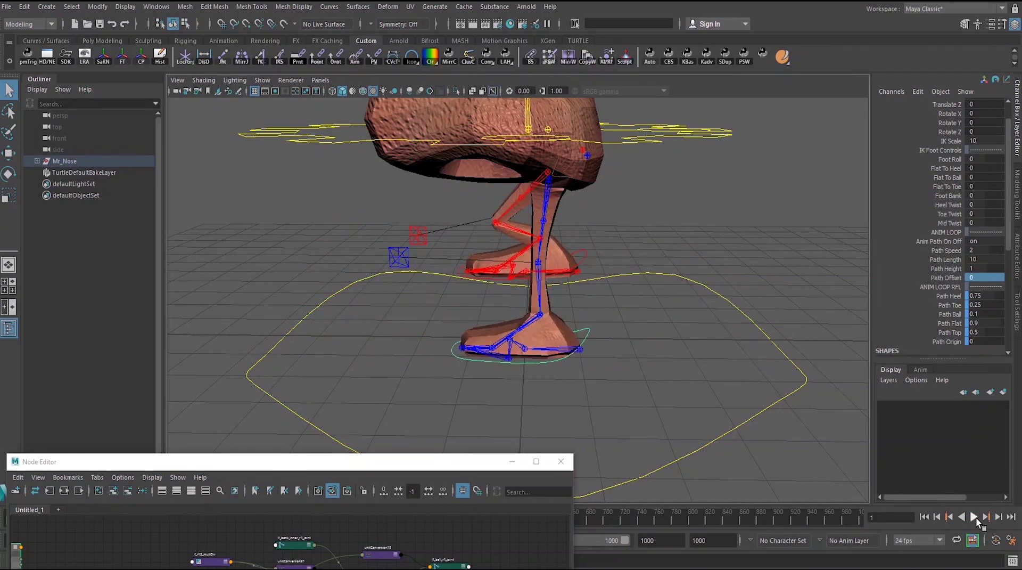
left_click(974, 517)
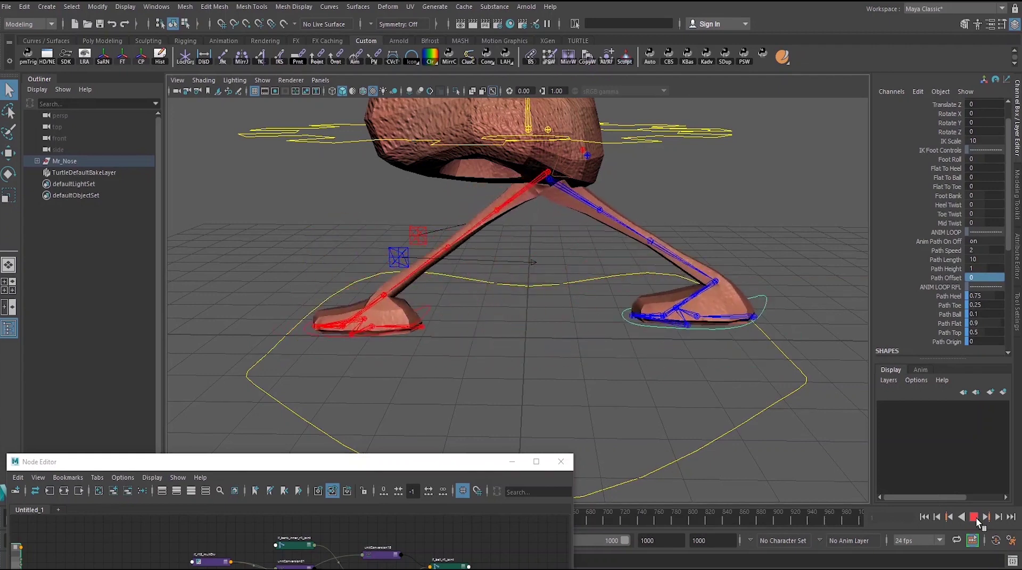
left_click(975, 517)
left_click(924, 517)
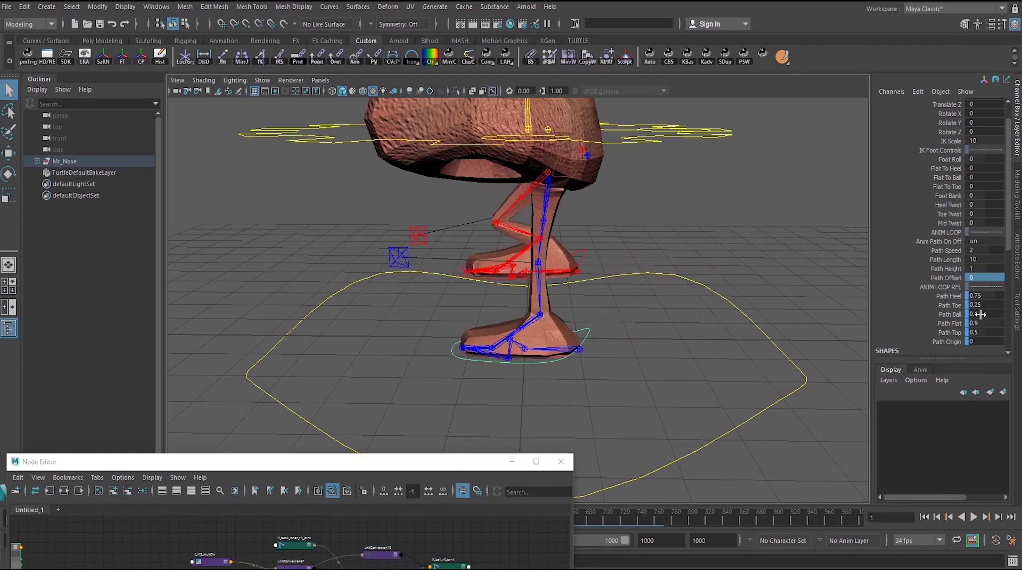
- Set the left foot control's Path Offset to -5, play back the animation and return to the first frame
double_click(984, 276)
type("-5")
key("Return")
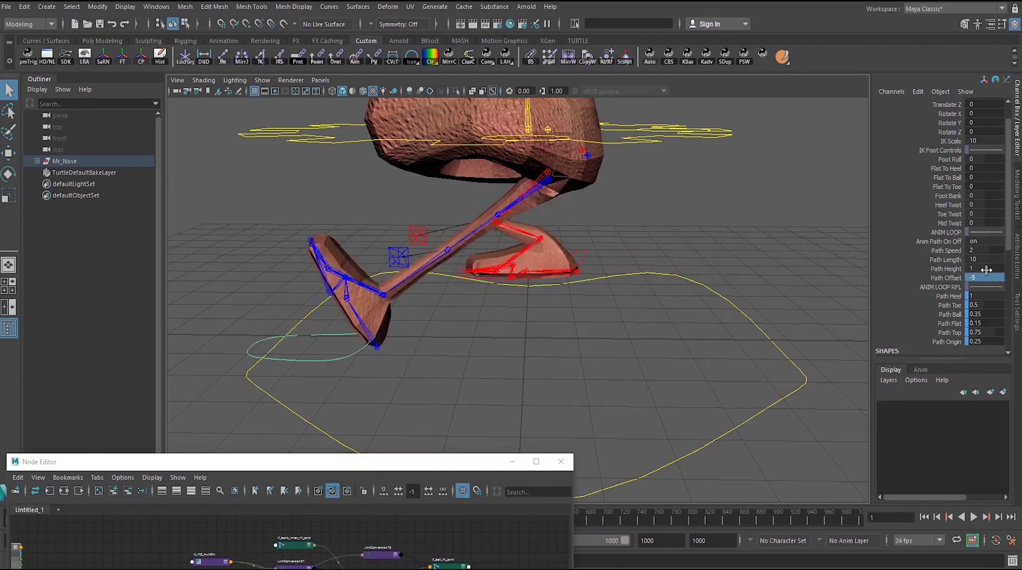
left_click(973, 516)
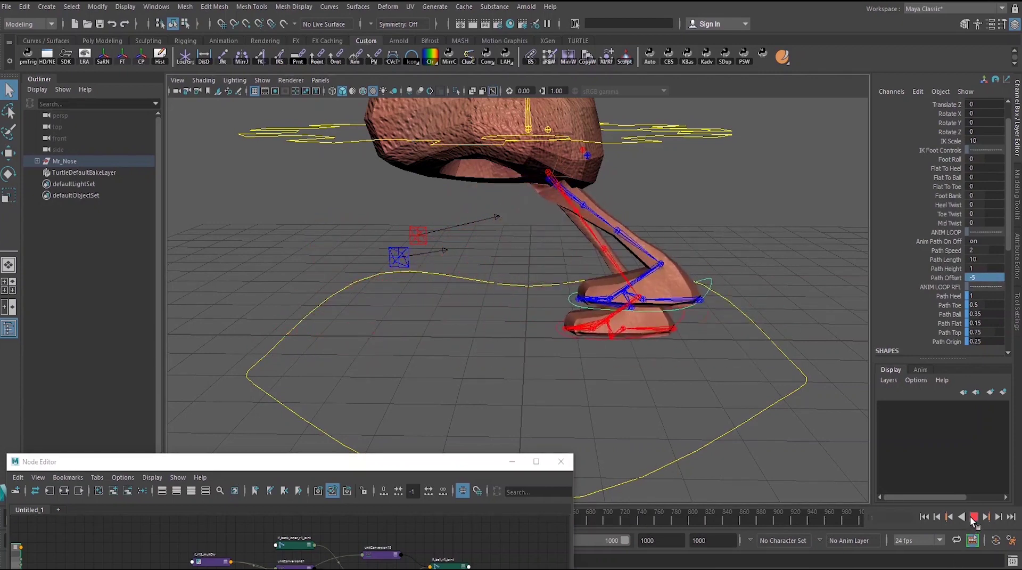
right_click(970, 516)
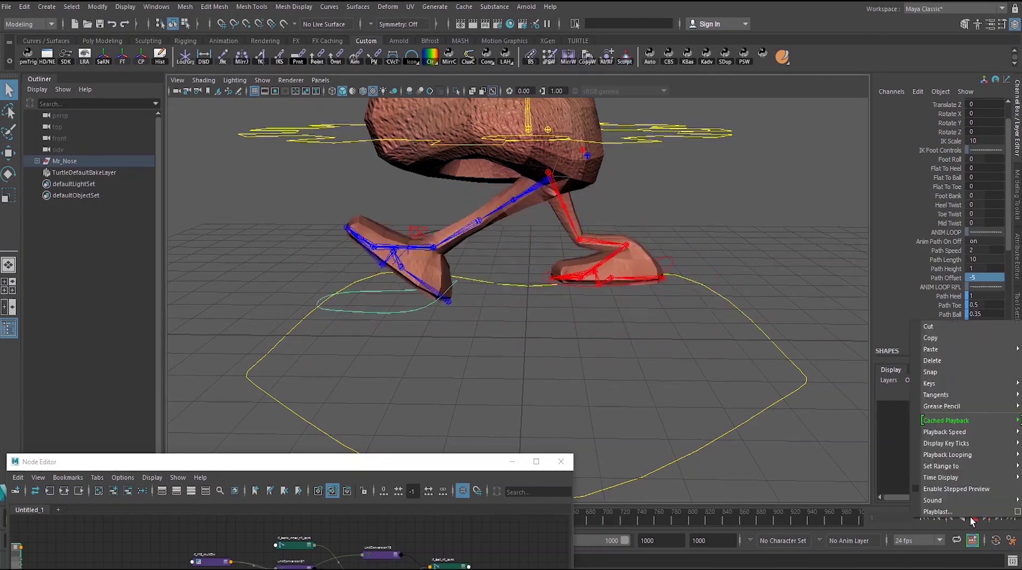
left_click(971, 517)
left_click(973, 517)
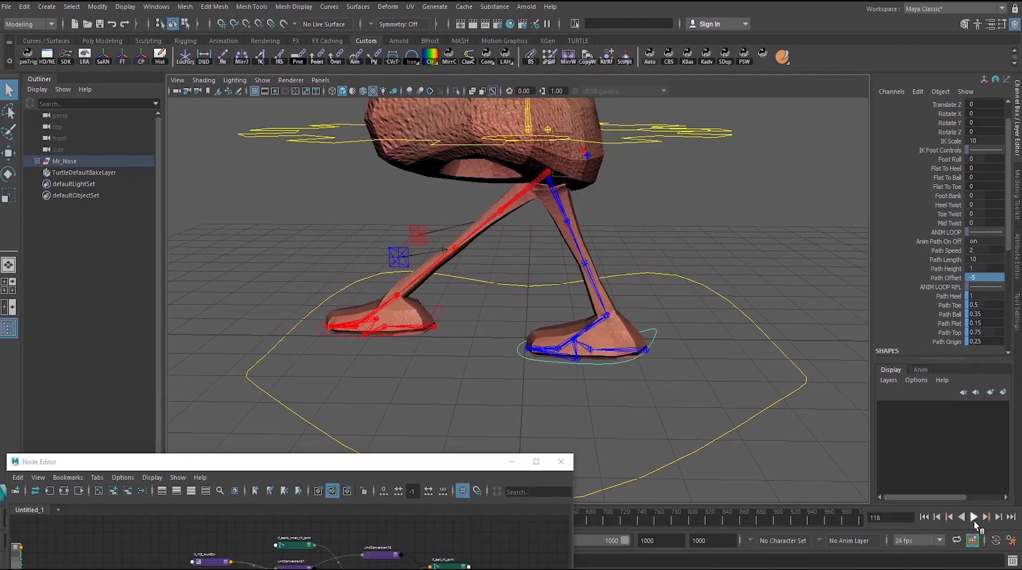
left_click(925, 517)
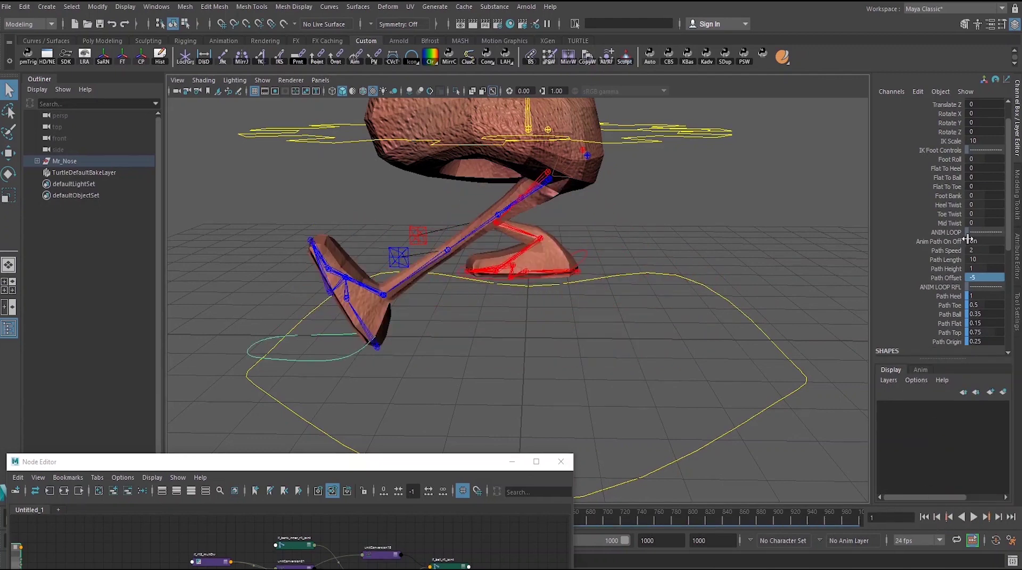
- Set the left foot control's Path Offset to 10
left_click(985, 276)
type("10")
key("Return")
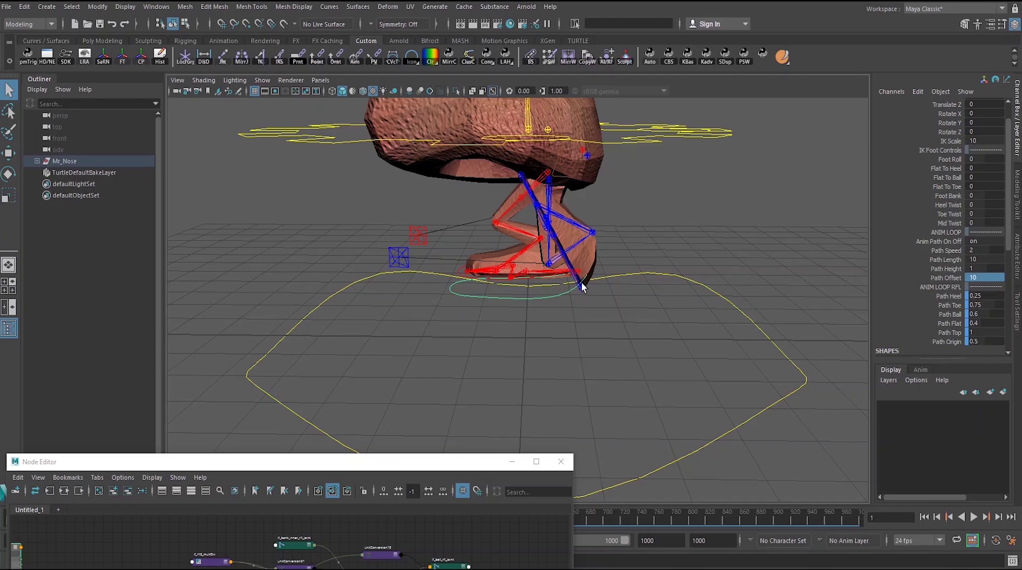
- Inspect the channel values of the heel condition, motion path and heel setRange nodes, moving the latter two lower in the graph
left_click_drag(423, 464, 625, 144)
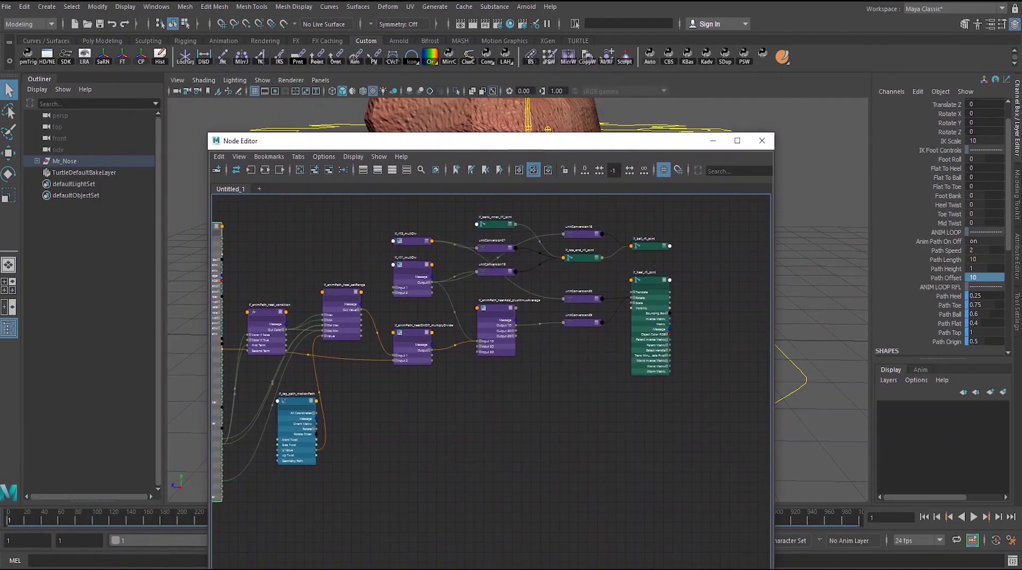
left_click(419, 400)
right_click_drag(405, 431, 442, 435, "alt")
middle_click_drag(433, 418, 570, 425, "alt")
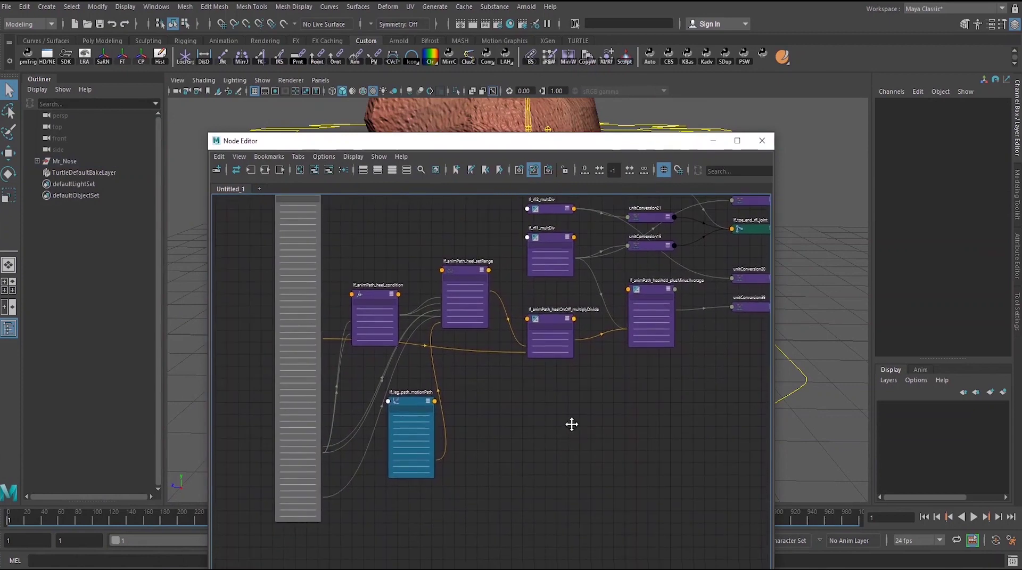
left_click(374, 284)
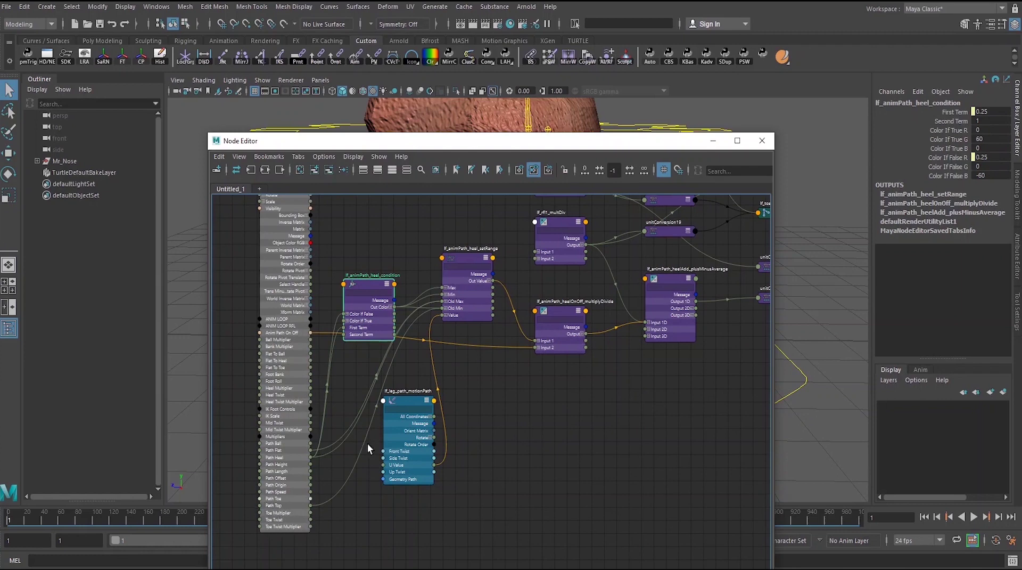
left_click_drag(408, 399, 400, 421)
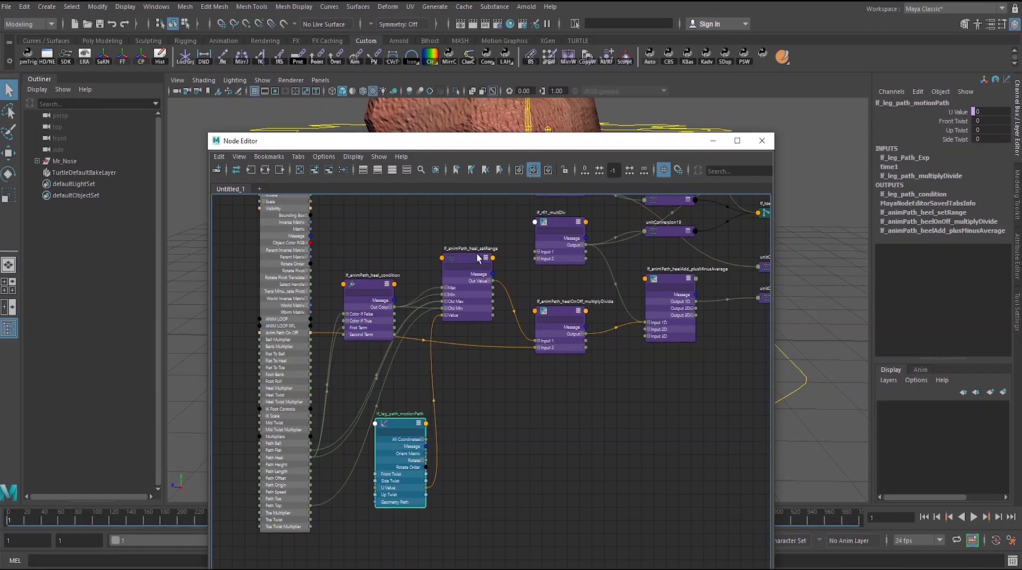
left_click_drag(475, 260, 479, 285)
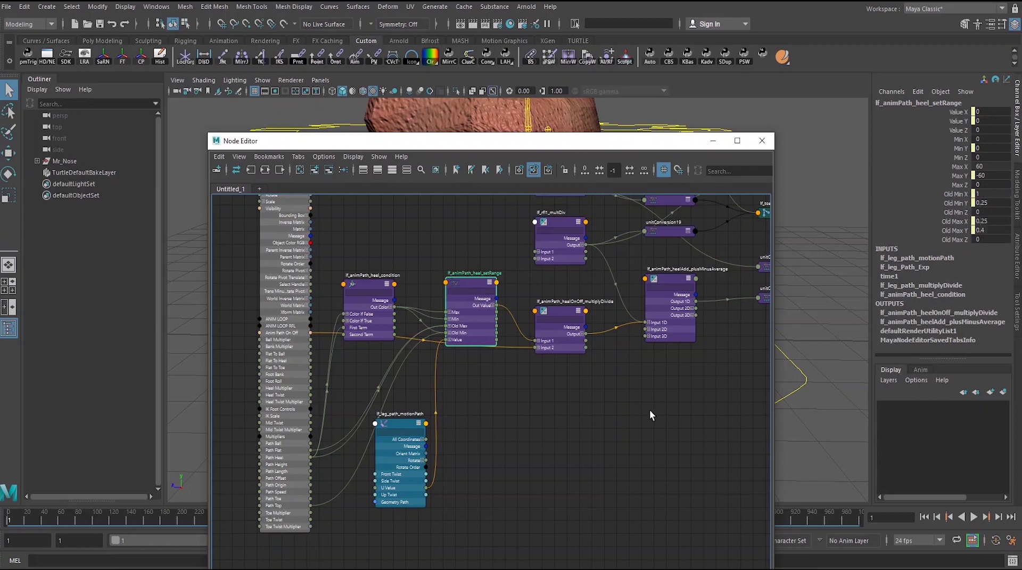
- Duplicate lf_animPath_heel_condition, move the motion path node clear of it, and rename the copy lf_animPath_top_condition
left_click(370, 286)
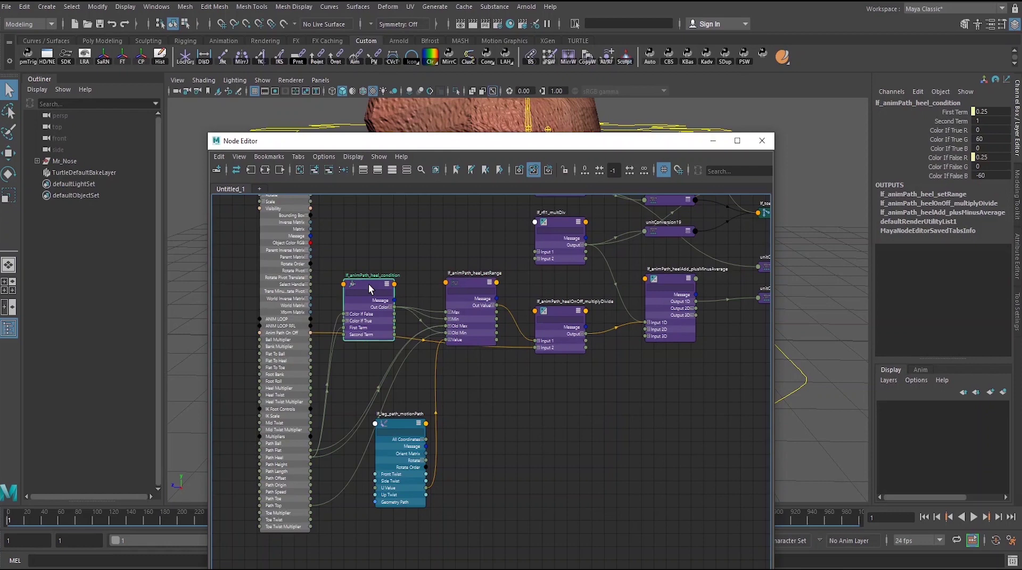
key("ctrl+d")
left_click_drag(598, 482, 513, 409)
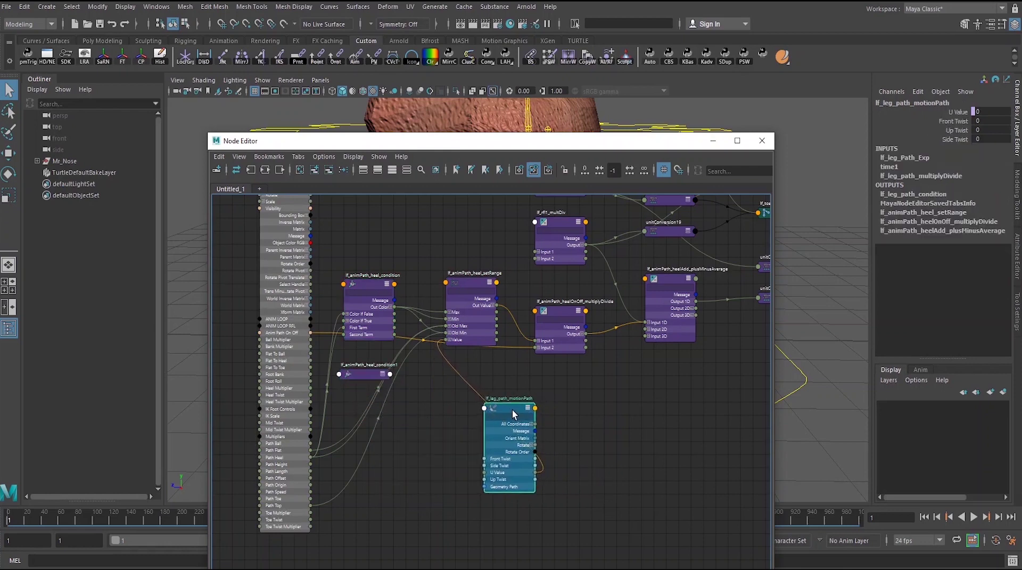
double_click(375, 364)
left_click(375, 365)
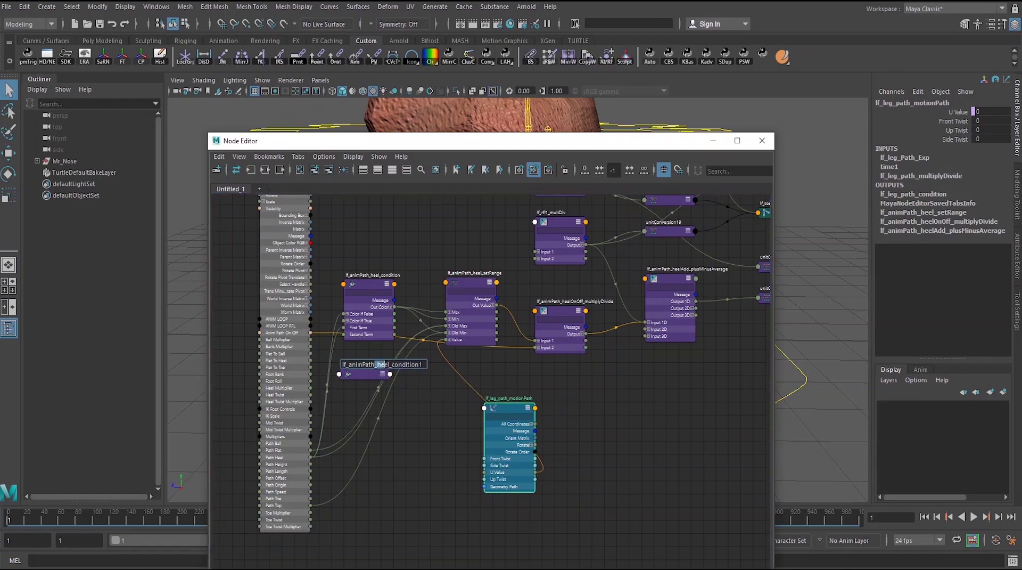
left_click_drag(375, 365, 389, 369)
type("top")
key("BackSpace")
key("Return")
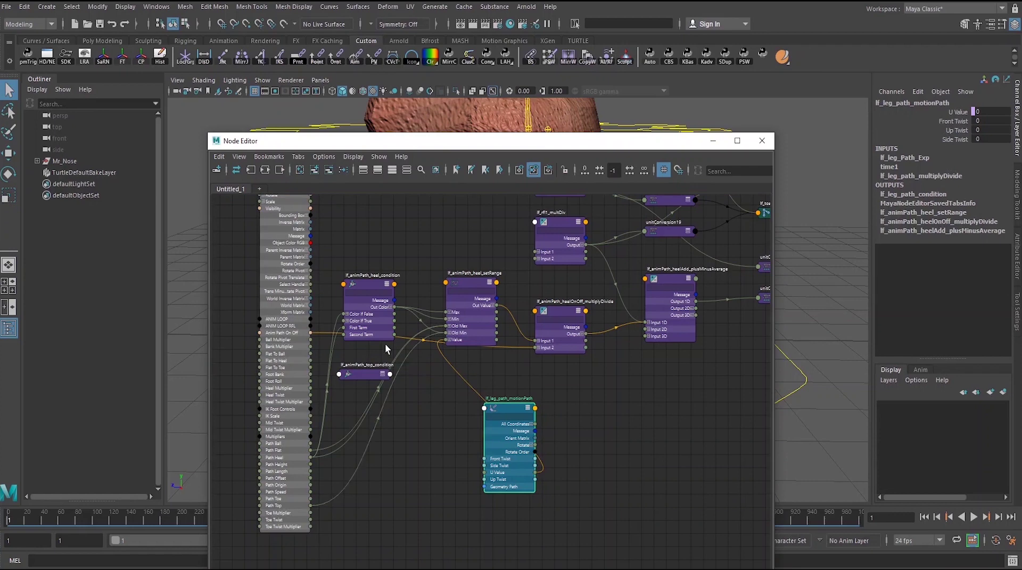
- Expand lf_animPath_top_condition and connect the foot control's Path Top to its First Term and Color If False R
left_click(381, 373)
left_click(382, 373)
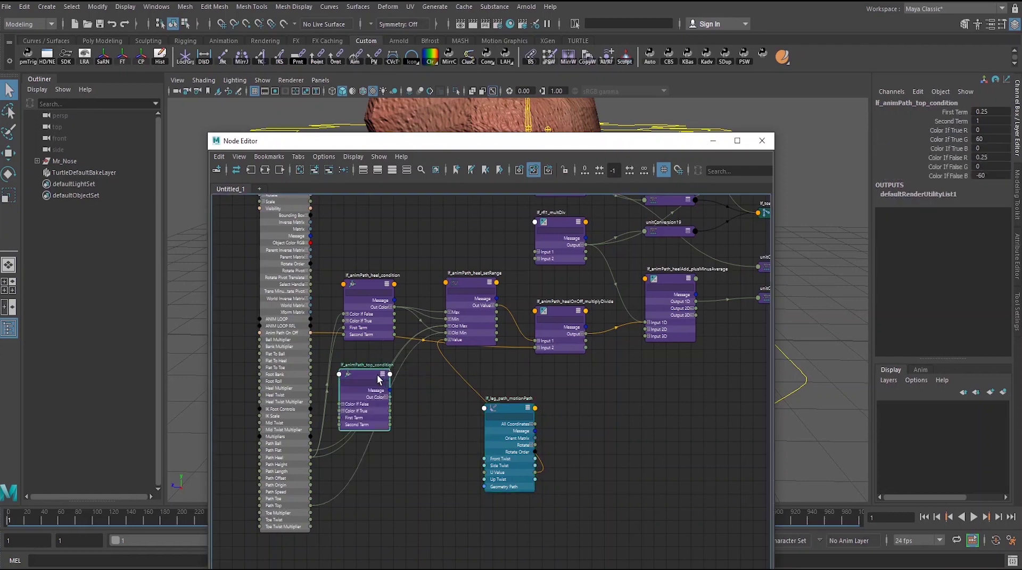
left_click_drag(364, 373, 373, 367)
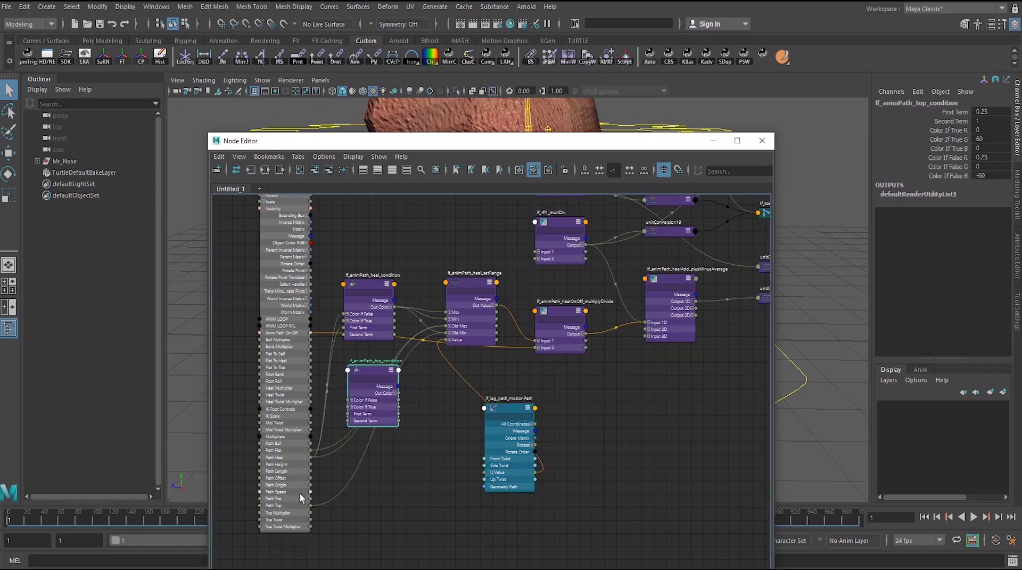
left_click_drag(311, 504, 348, 415)
left_click(350, 399)
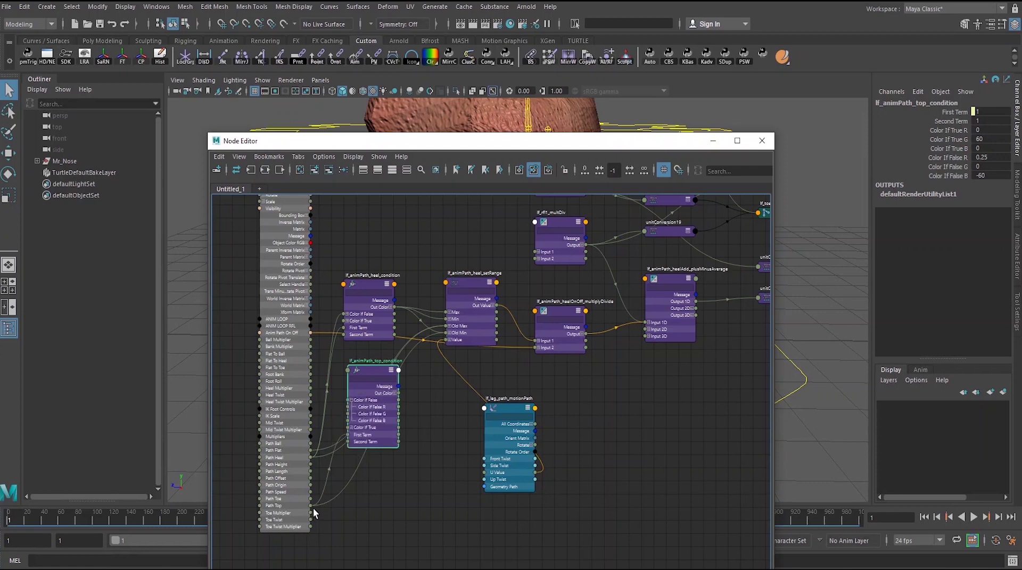
left_click_drag(310, 505, 350, 406)
- Check the heel setRange's channel values against the left foot's pose in the viewport
left_click(470, 285)
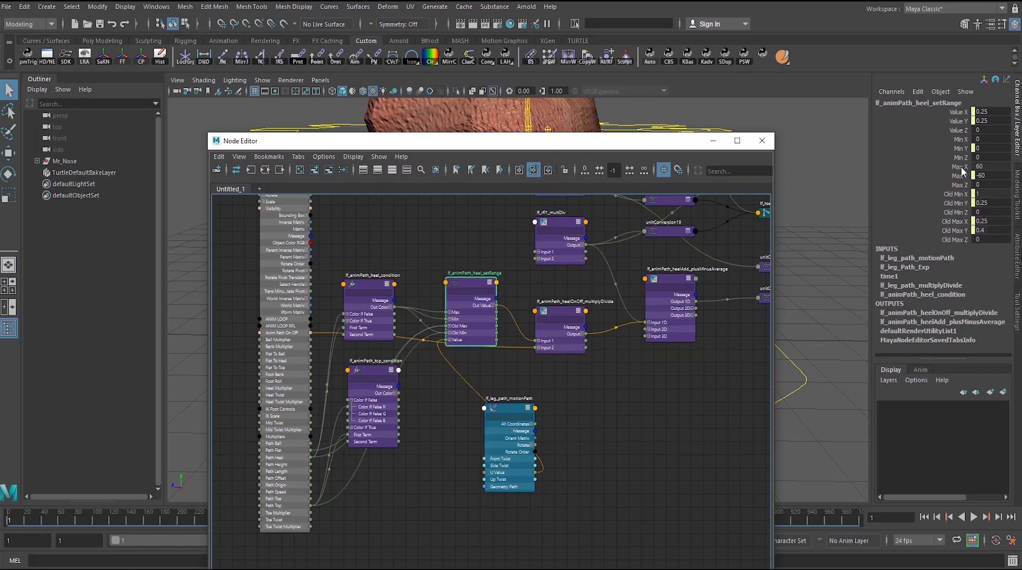
left_click_drag(636, 142, 633, 346)
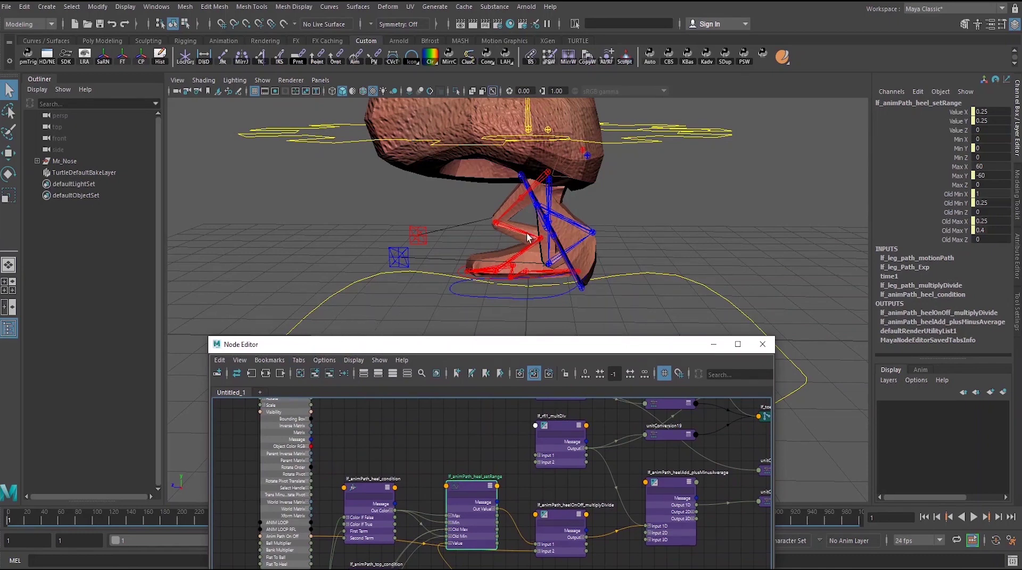
left_click_drag(515, 347, 519, 152)
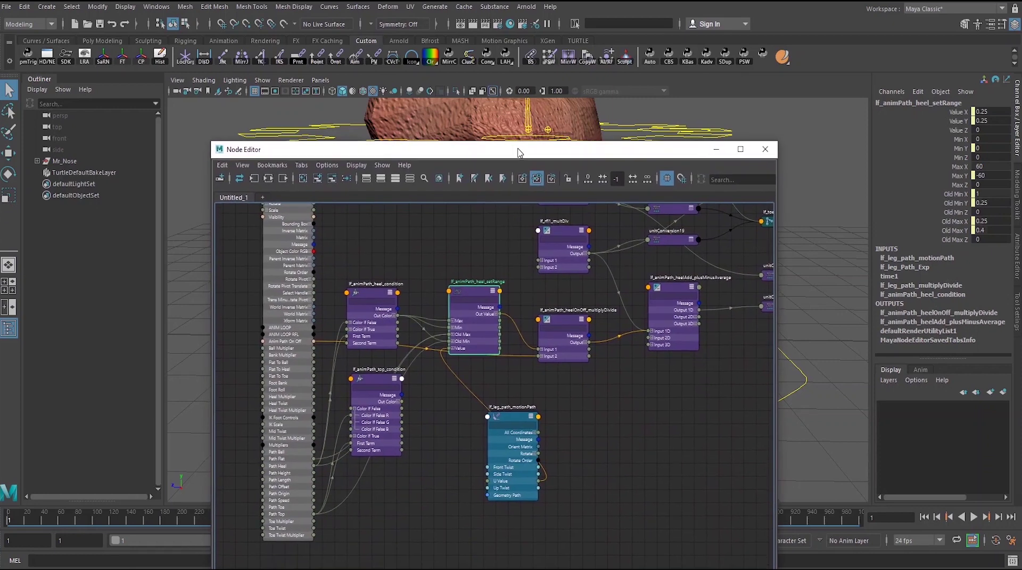
- Set Color If True G, Color If True B and Color If False B of lf_animPath_top_condition to 0
left_click(383, 379)
left_click(980, 139)
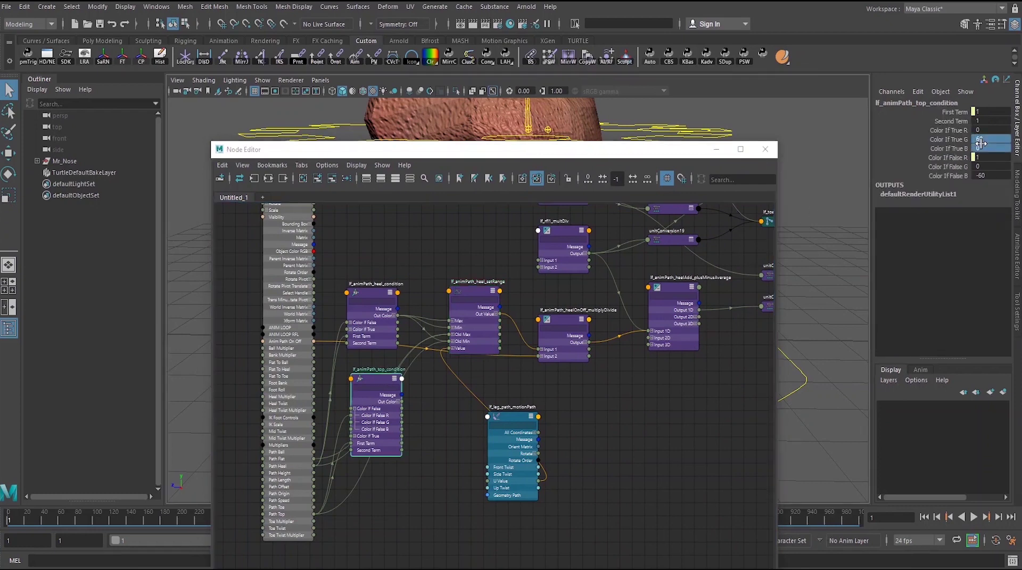
type("0")
key("Return")
left_click(989, 175)
type("0")
key("Return")
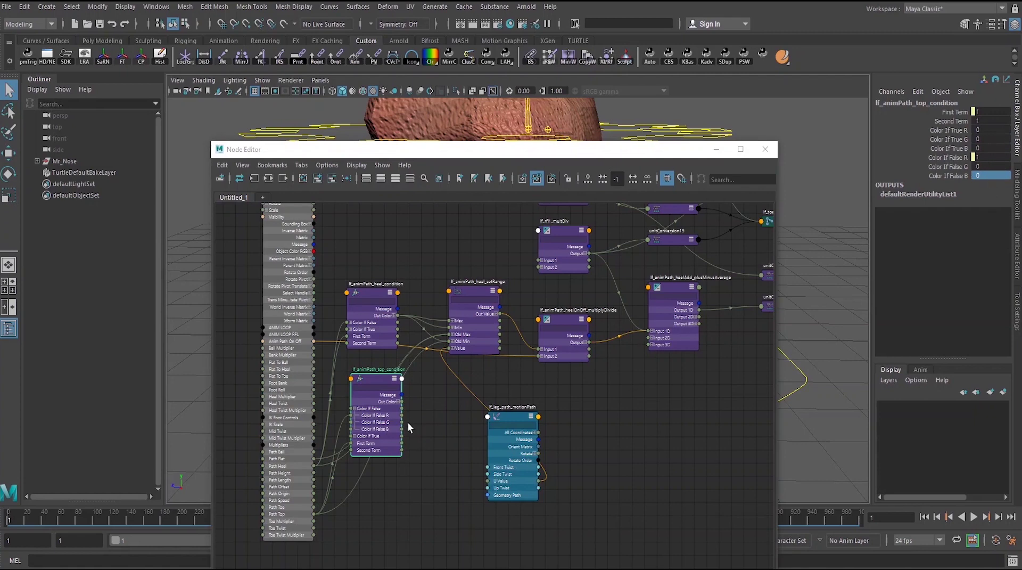
- Try connecting Out Color R of lf_animPath_top_condition to Old Max X of lf_animPath_heel_setRange
left_click(394, 402)
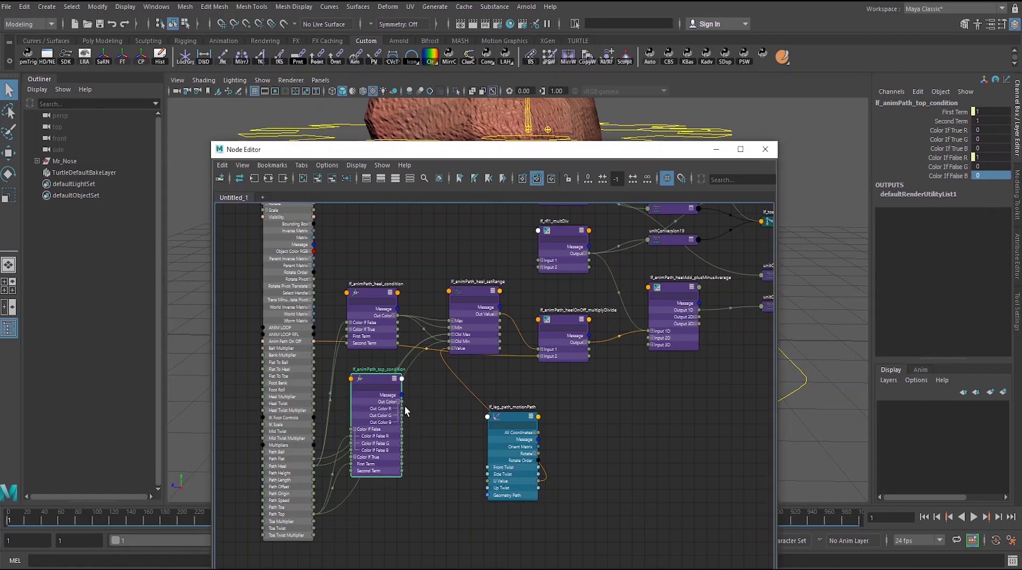
left_click(452, 334)
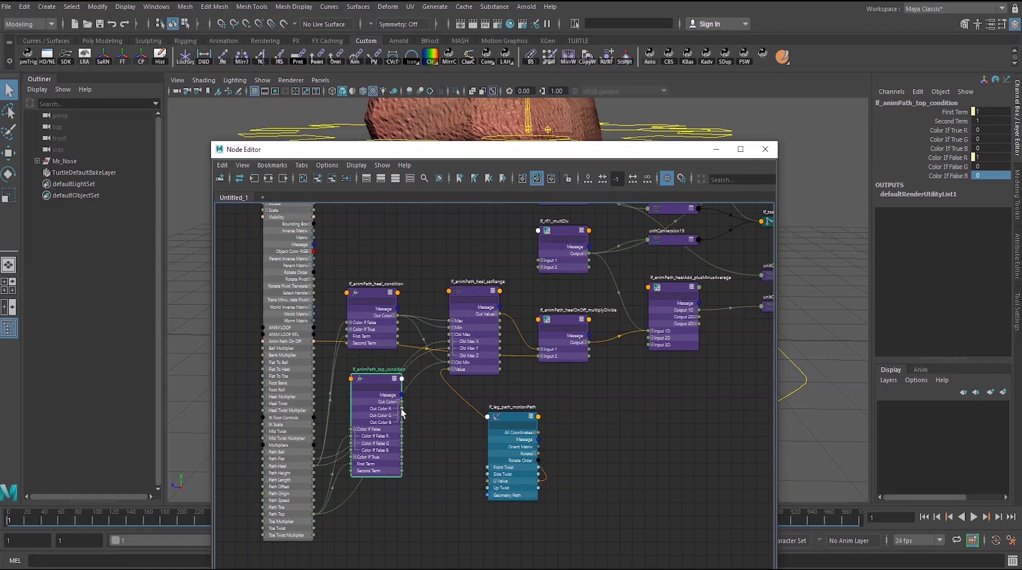
left_click_drag(402, 408, 453, 341)
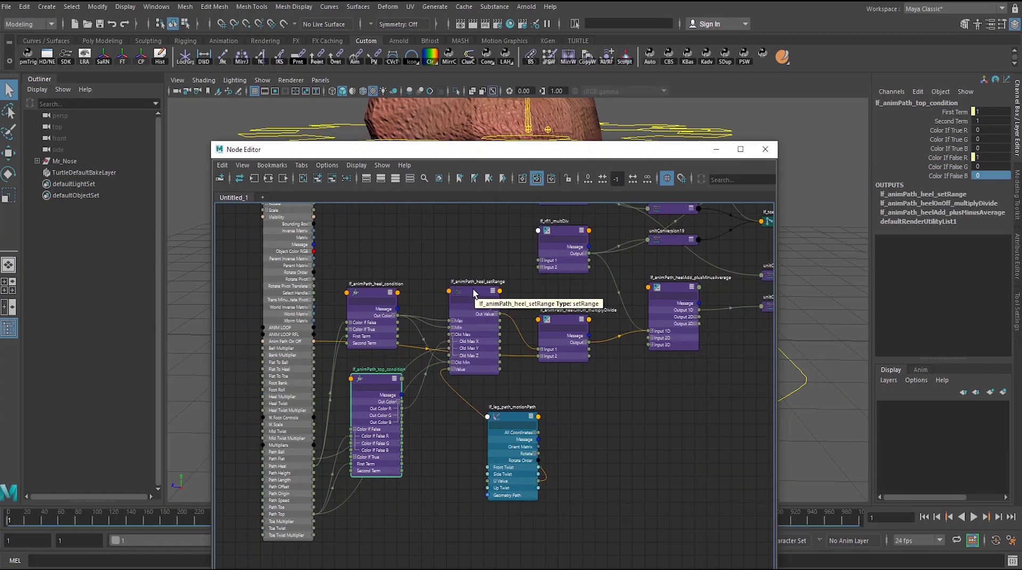
left_click(474, 291)
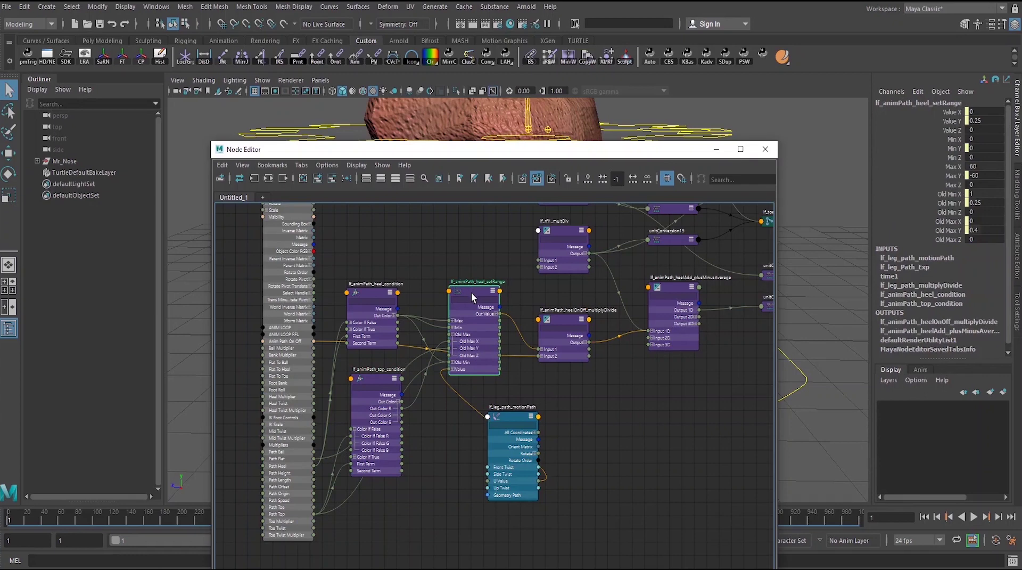
left_click(376, 379)
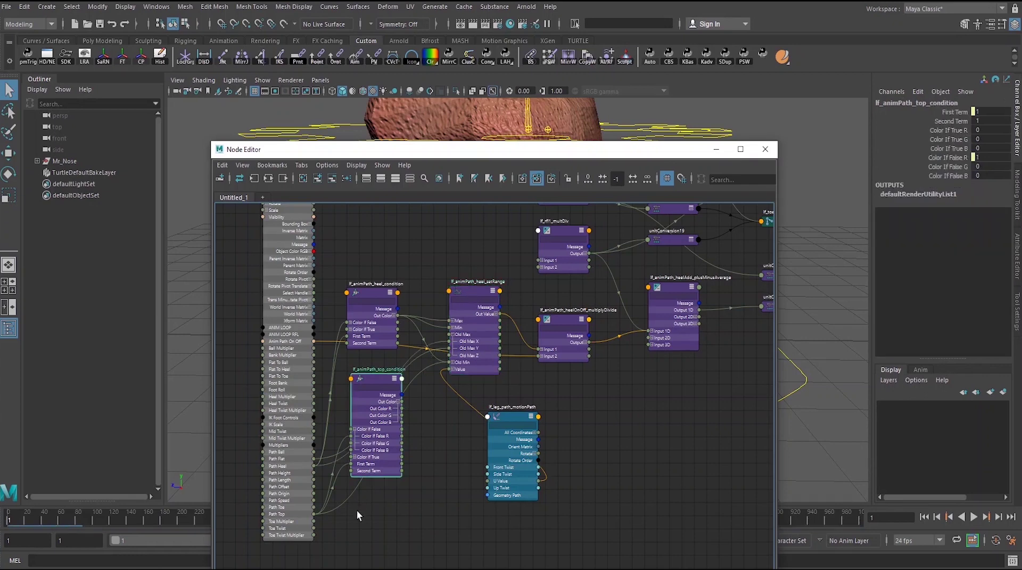
- Connect Out Color R of lf_animPath_top_condition to Old Min X of lf_animPath_heel_setRange and check the setRange's values
left_click_drag(401, 409, 450, 369)
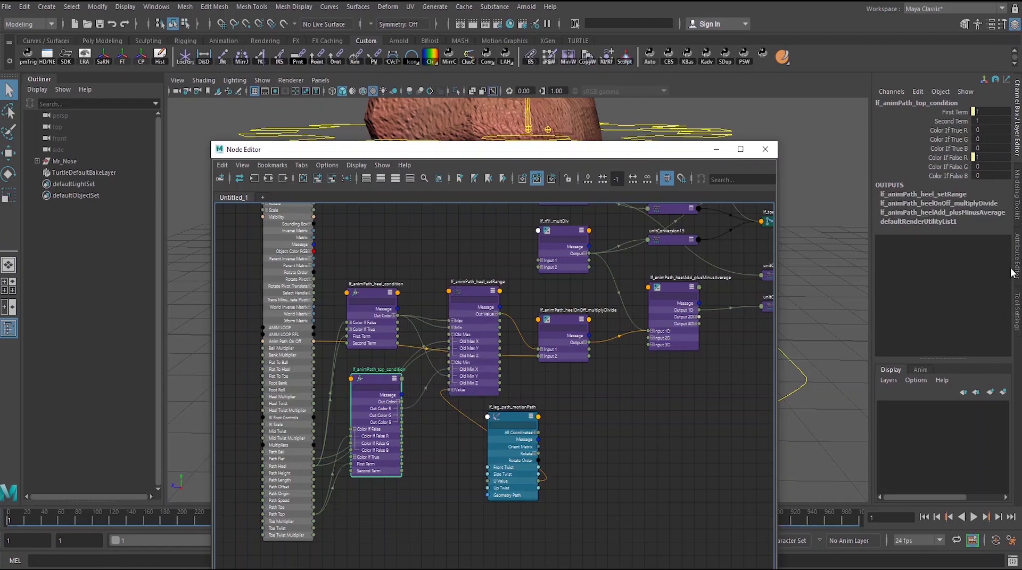
left_click(472, 288)
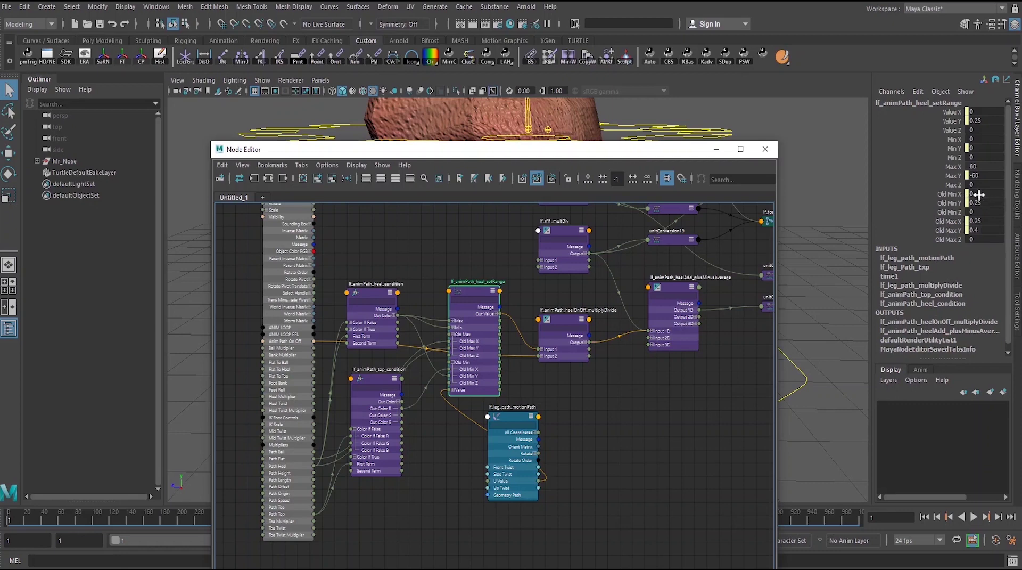
- Uncover the viewport and play the walk animation to check the left heel's roll along the motion path
left_click_drag(676, 156, 630, 451)
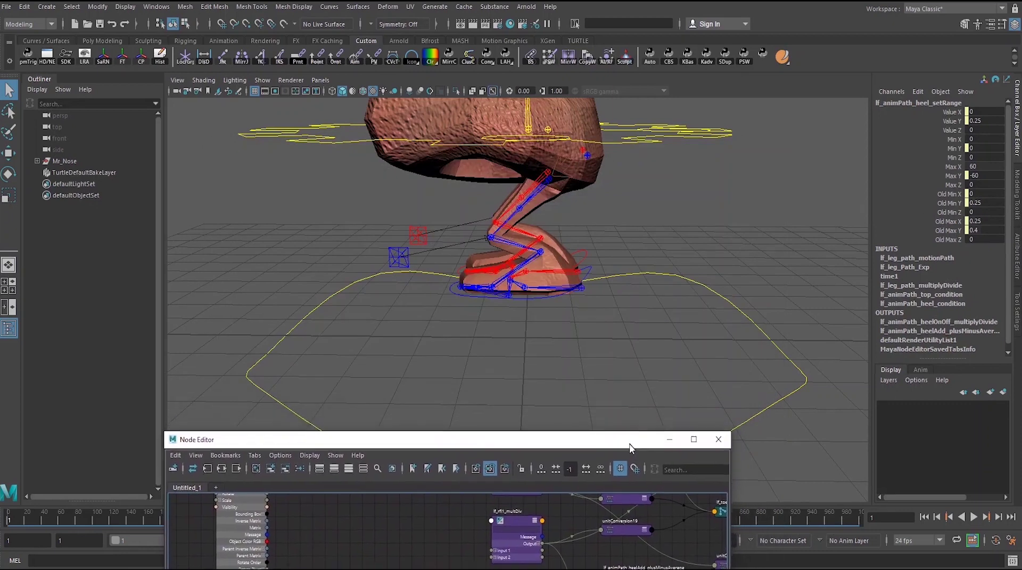
left_click(973, 517)
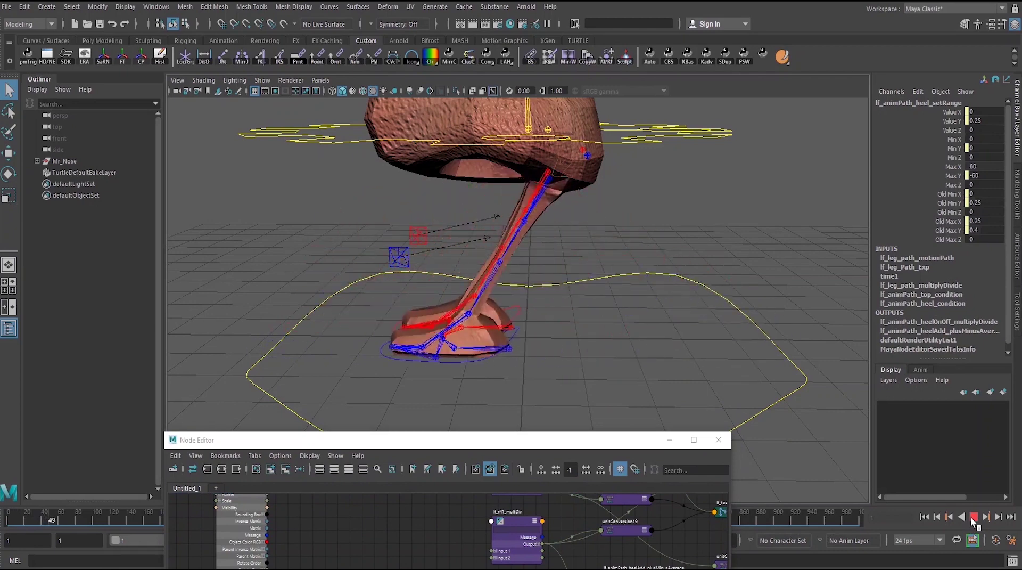
left_click(973, 516)
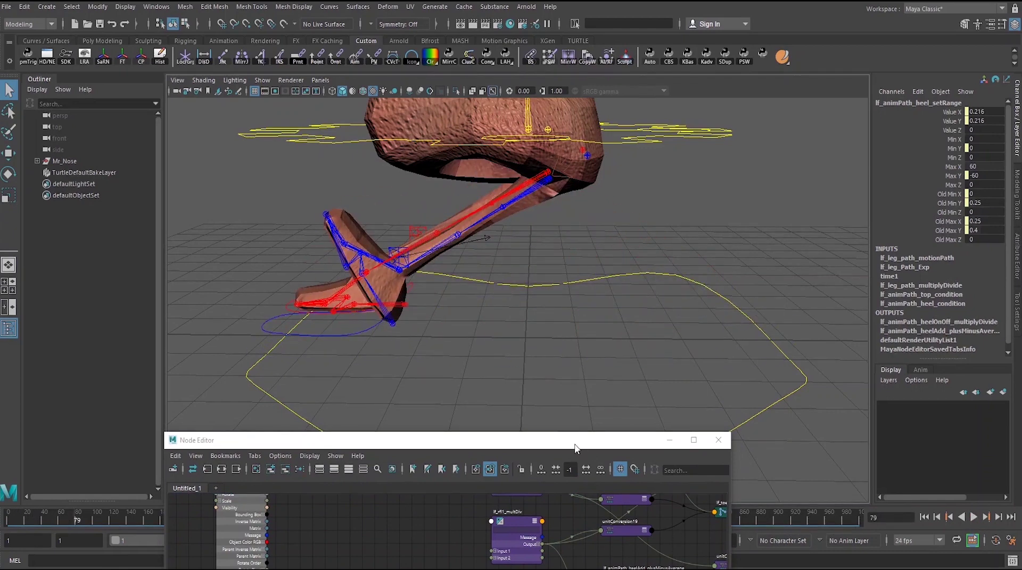
left_click_drag(559, 435, 584, 241)
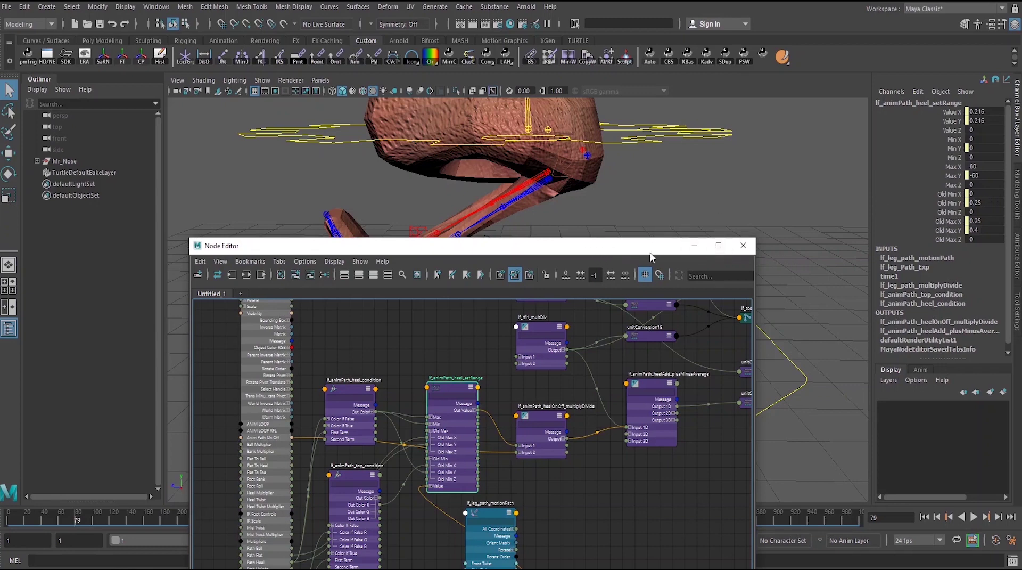
left_click_drag(650, 251, 615, 443)
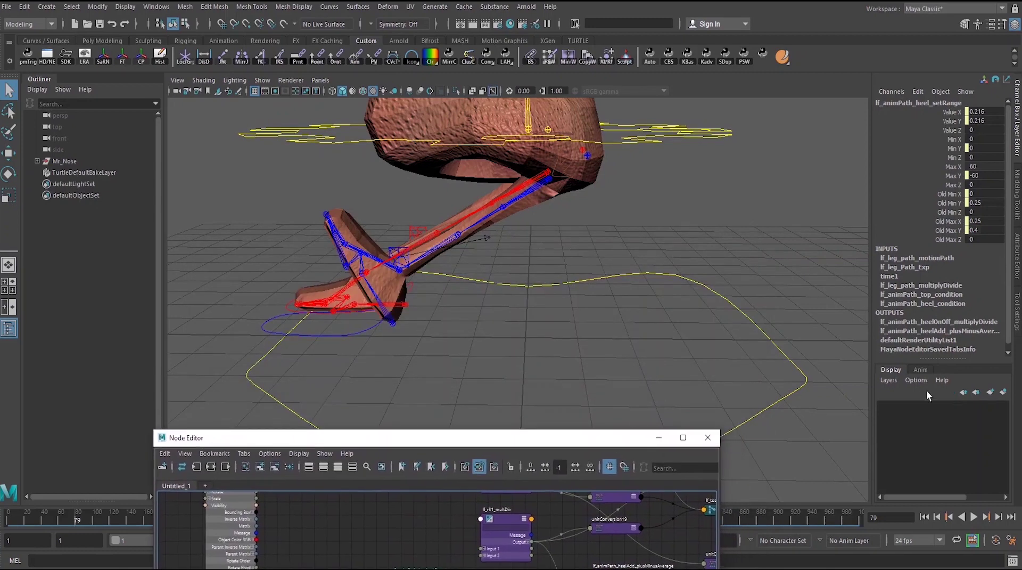
- Return to the first frame and inspect the rotation of the left heel's reverse-foot joint
left_click(925, 517)
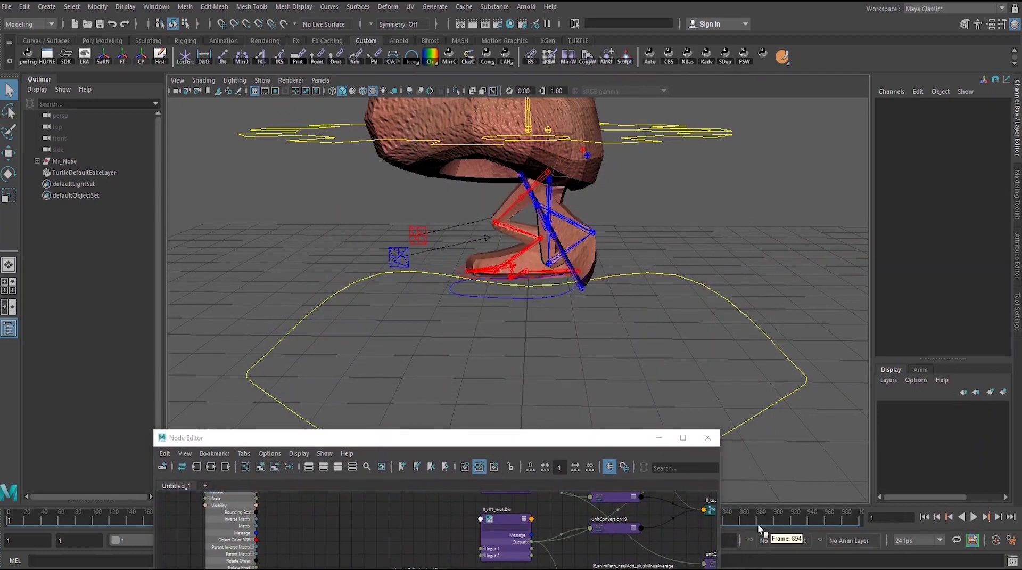
left_click(582, 288)
mouse_move(593, 446)
left_mouse_down()
mouse_move(592, 287)
mouse_move(588, 448)
left_mouse_up()
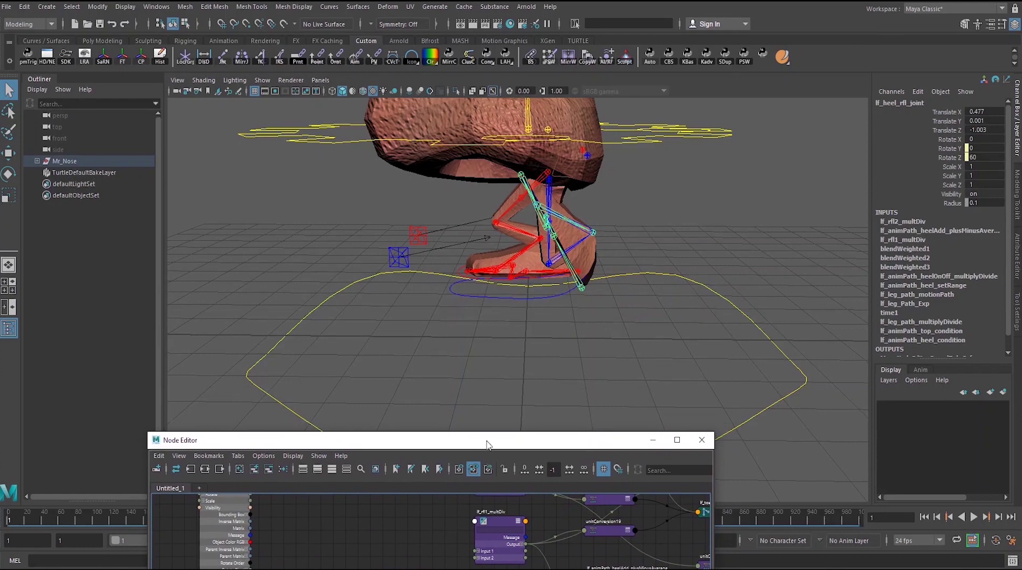
left_click_drag(484, 445, 495, 263)
left_click(414, 399)
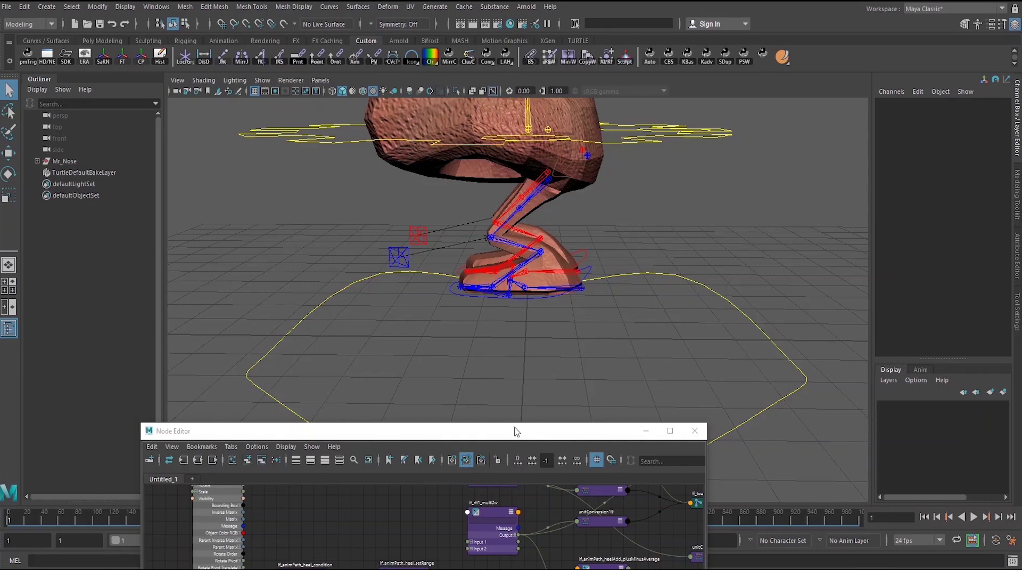
- Move the Node Editor clear of the feet and replay the animation to recheck the left foot's roll
left_click_drag(514, 437, 444, 480)
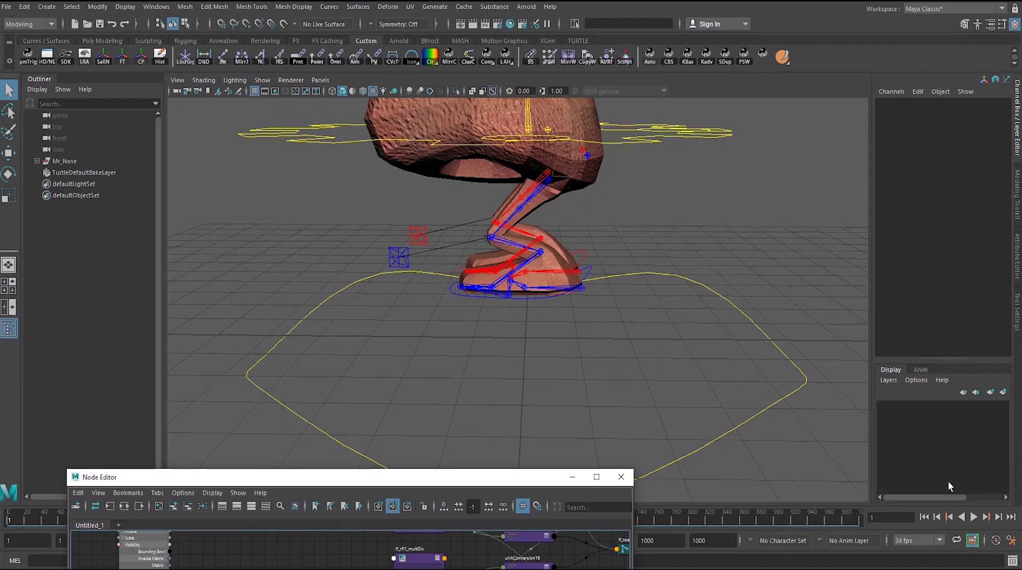
left_click(973, 516)
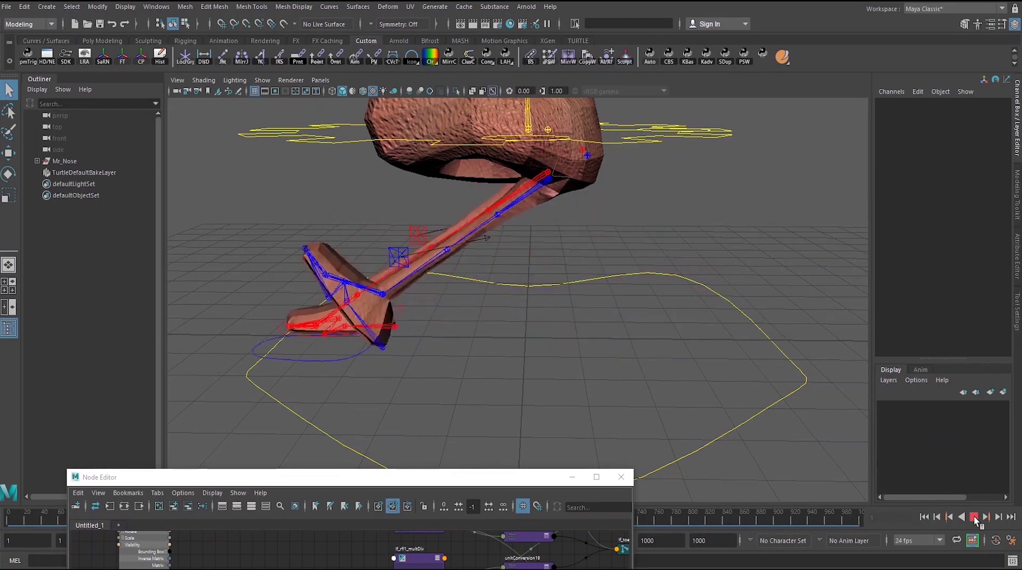
left_click(973, 516)
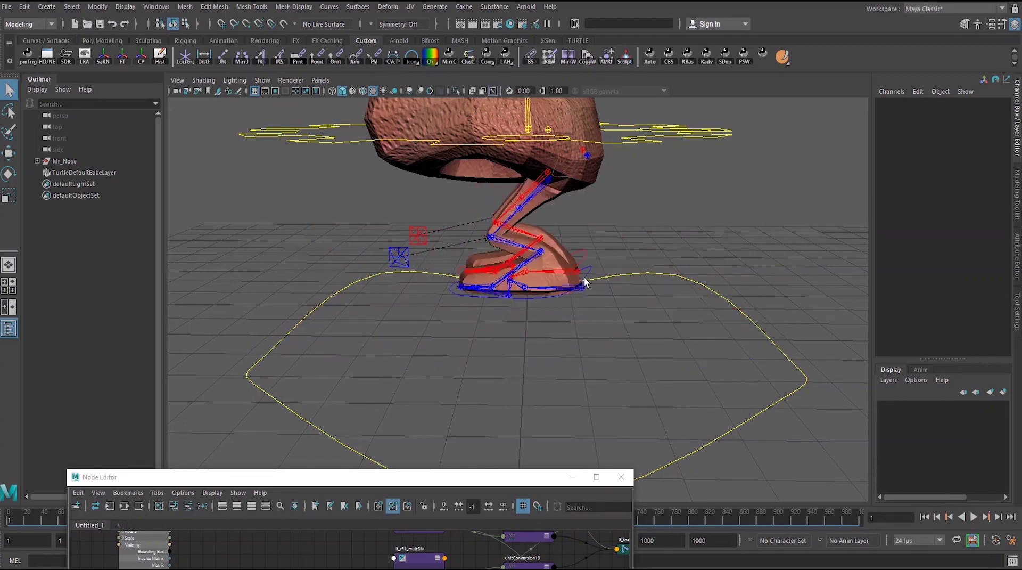
- Set Path Offset of lf_leg_icon to -10, test the playback, and return to the first frame
left_click(584, 278)
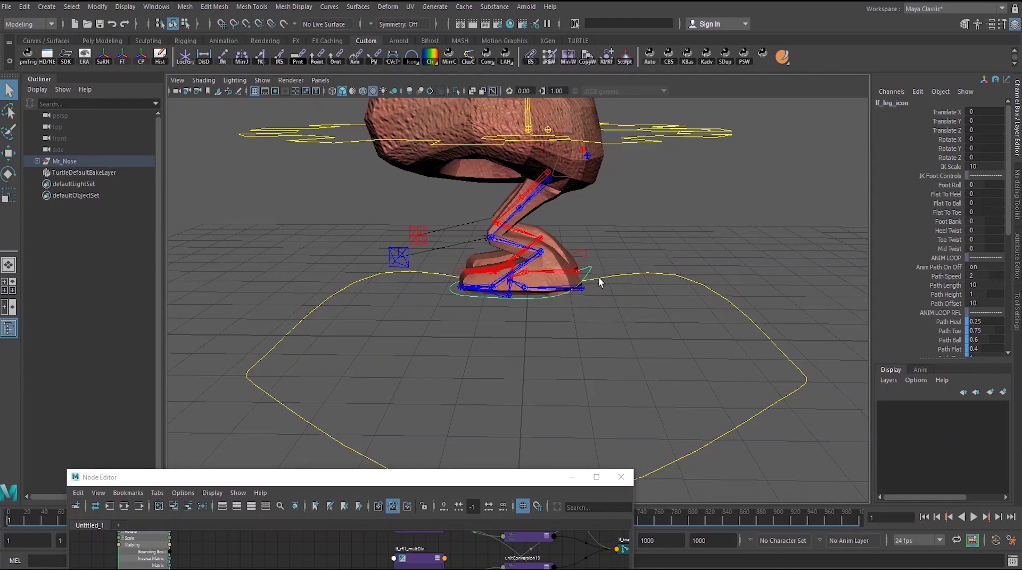
scroll(970, 301, "down", 1)
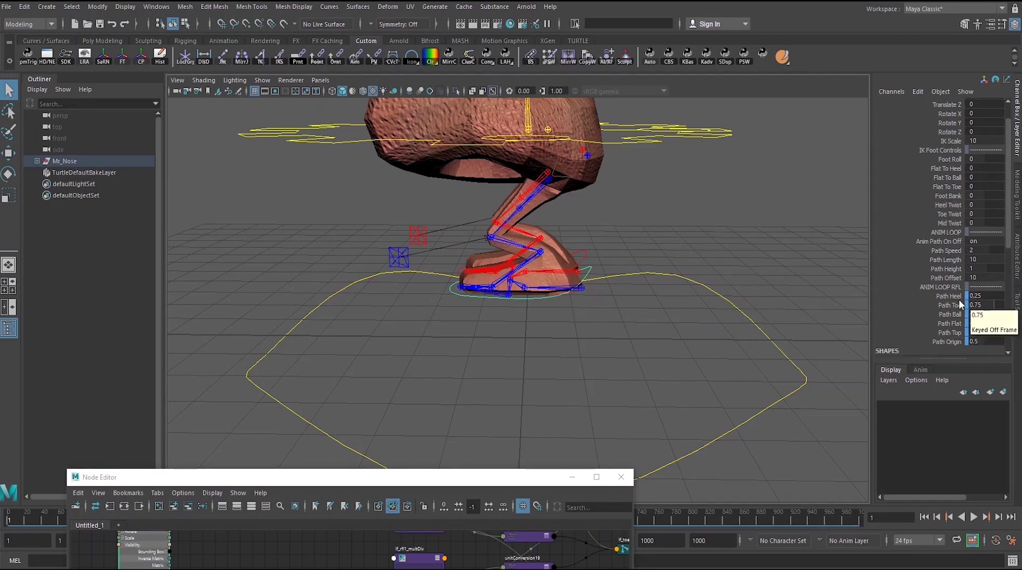
double_click(982, 278)
type("-10")
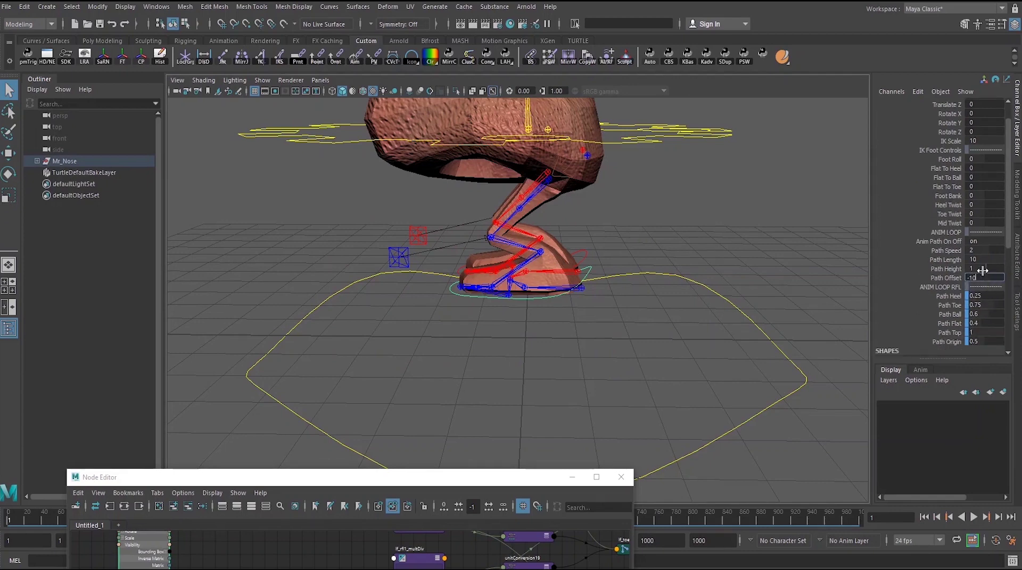
key("Return")
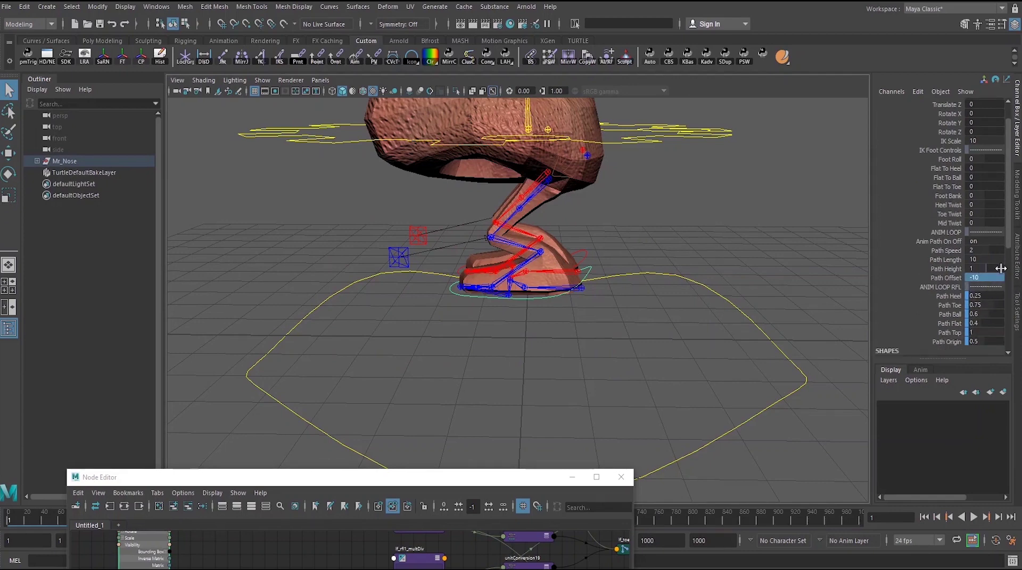
left_click(973, 516)
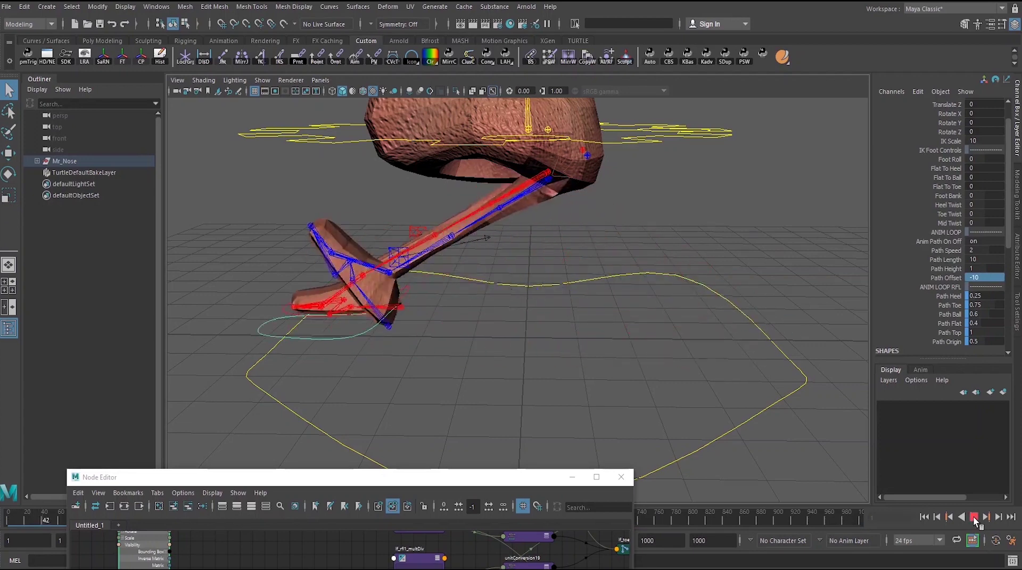
left_click(973, 516)
left_click(924, 516)
- Set the left foot control's Path Offset to 5 and test the heel roll in playback
double_click(987, 278)
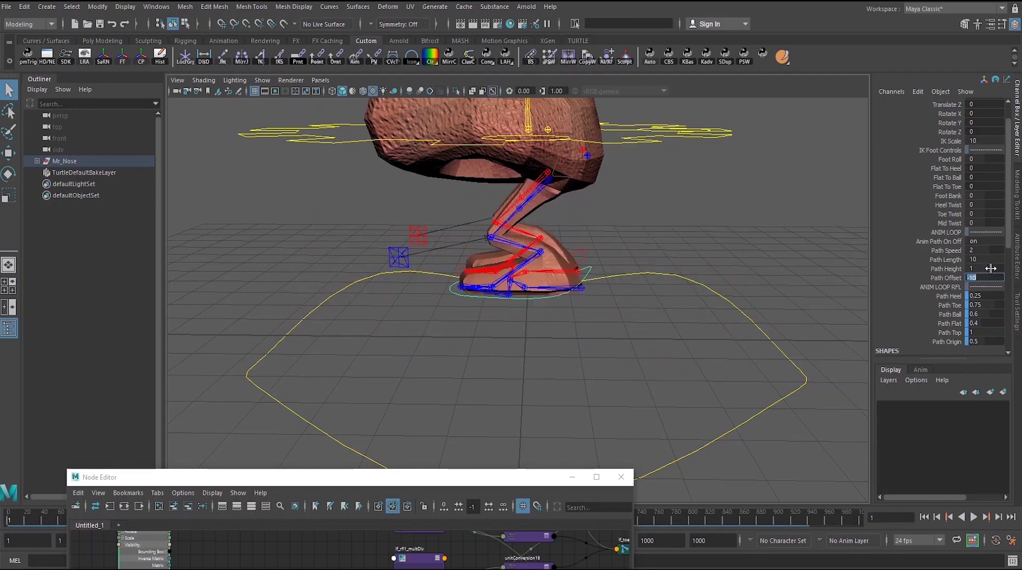
type("5")
key("Return")
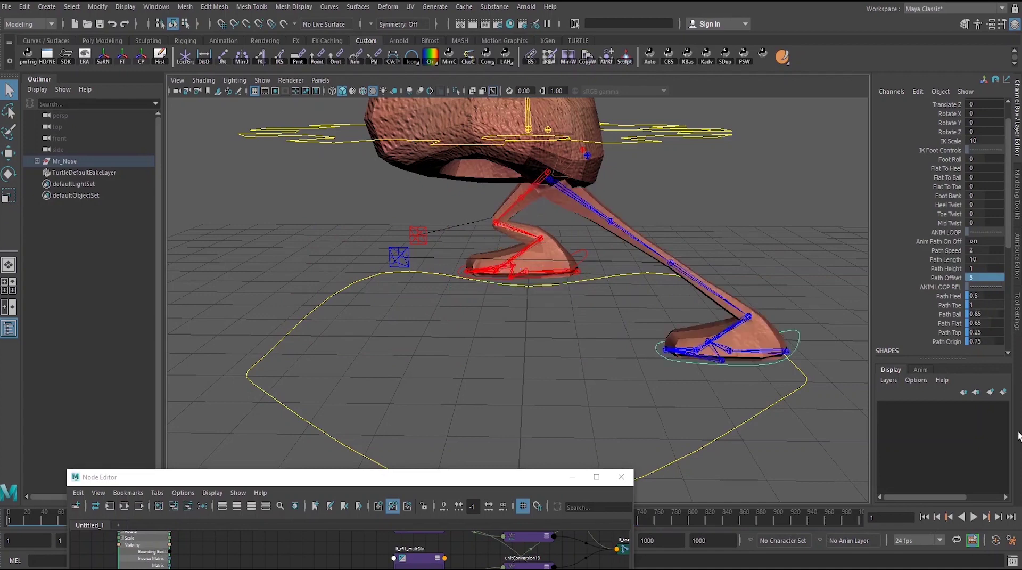
left_click(975, 517)
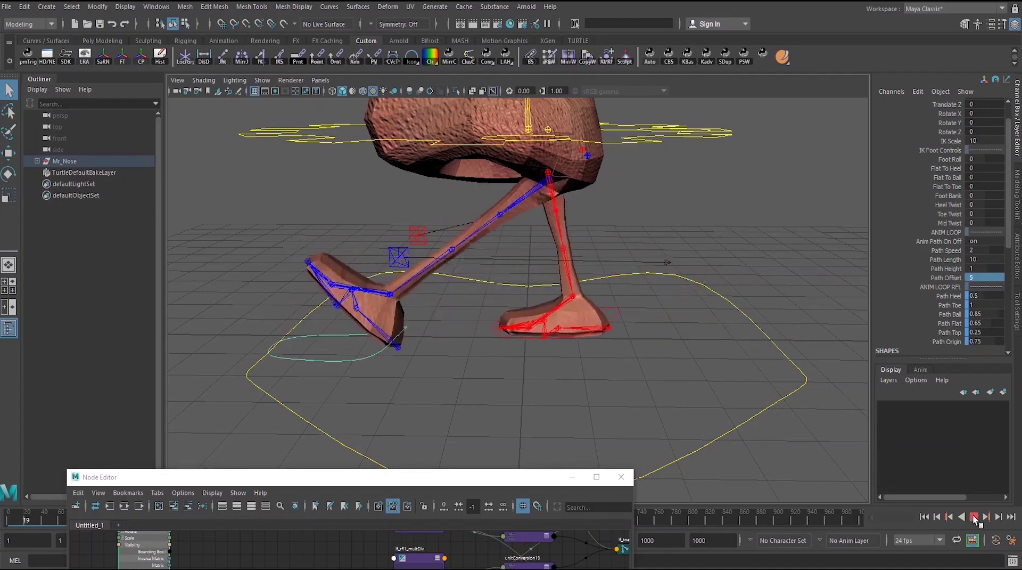
left_click(975, 516)
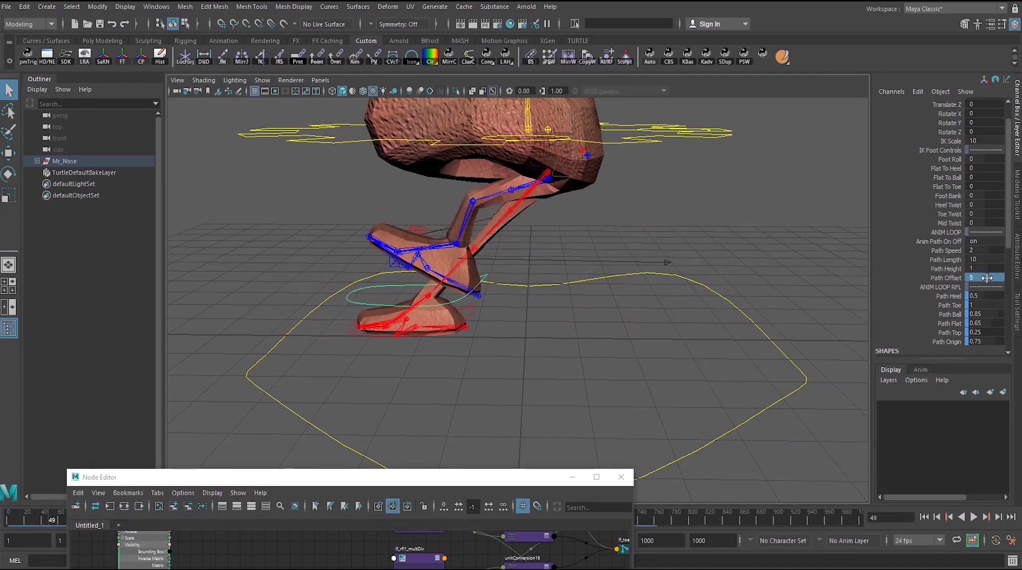
- Set the left foot control's Path Offset to -5, play the animation from the first frame, and rewind it
double_click(987, 277)
type("-5")
key("Return")
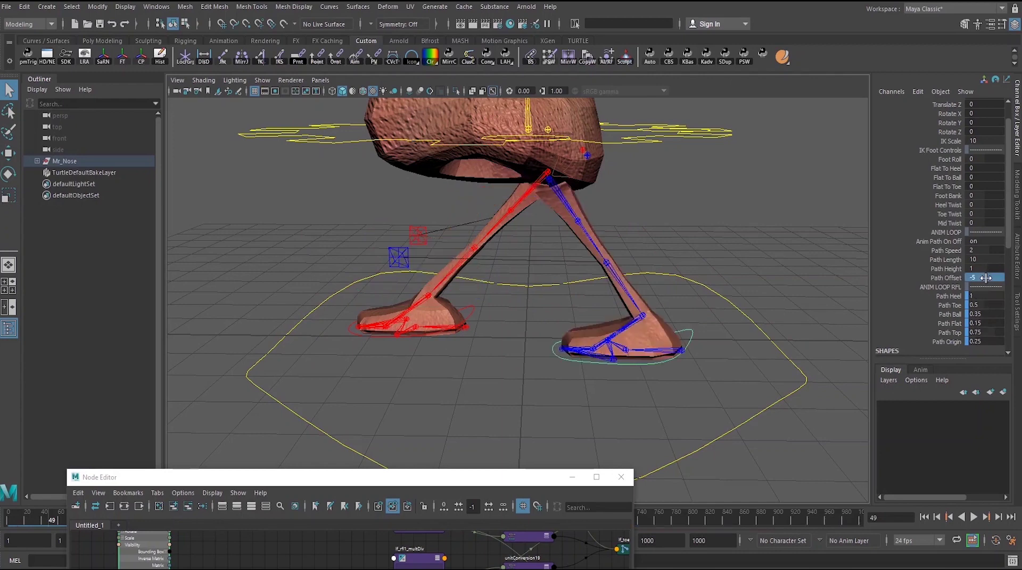
left_click(924, 516)
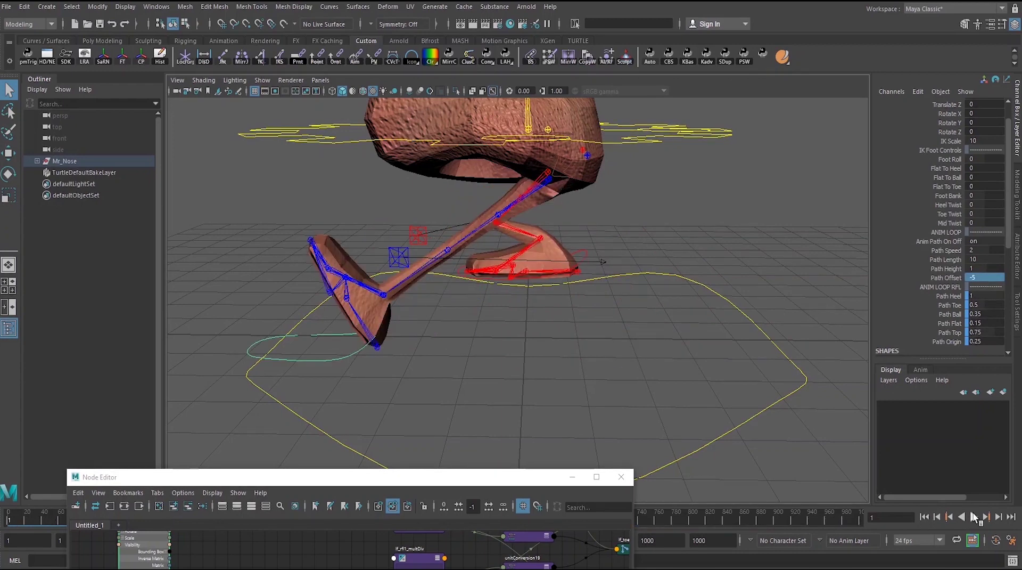
left_click(974, 516)
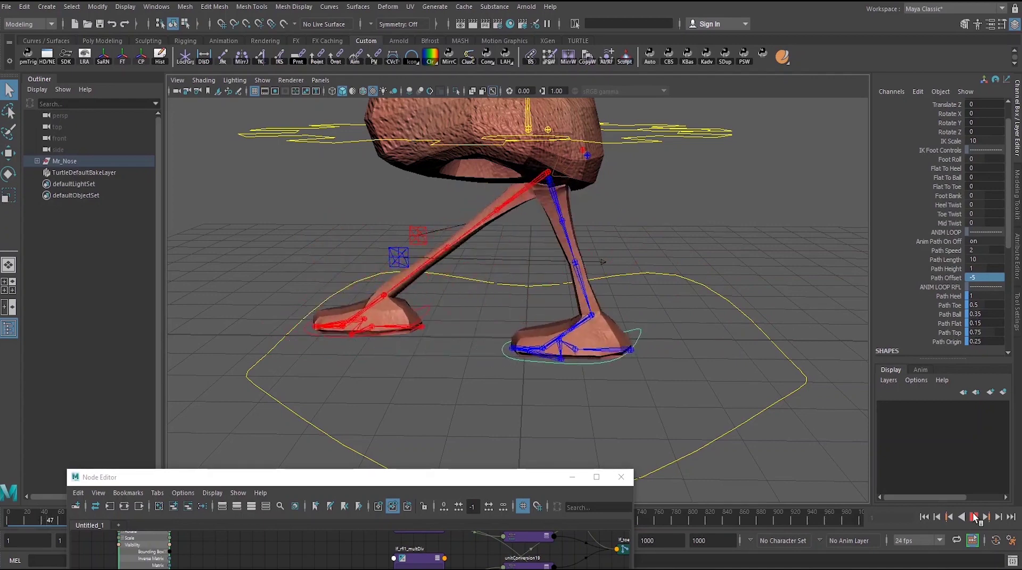
left_click(973, 514)
left_click(924, 517)
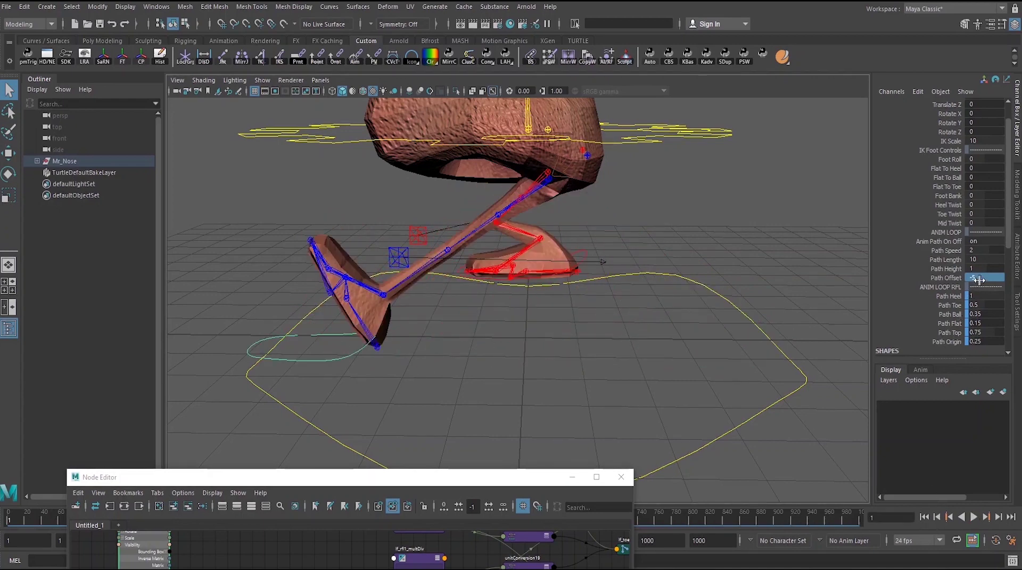
- Set the left foot control's Path Offset to 0 and test the heel roll in playback
double_click(981, 277)
type("0")
key("Return")
left_click(975, 518)
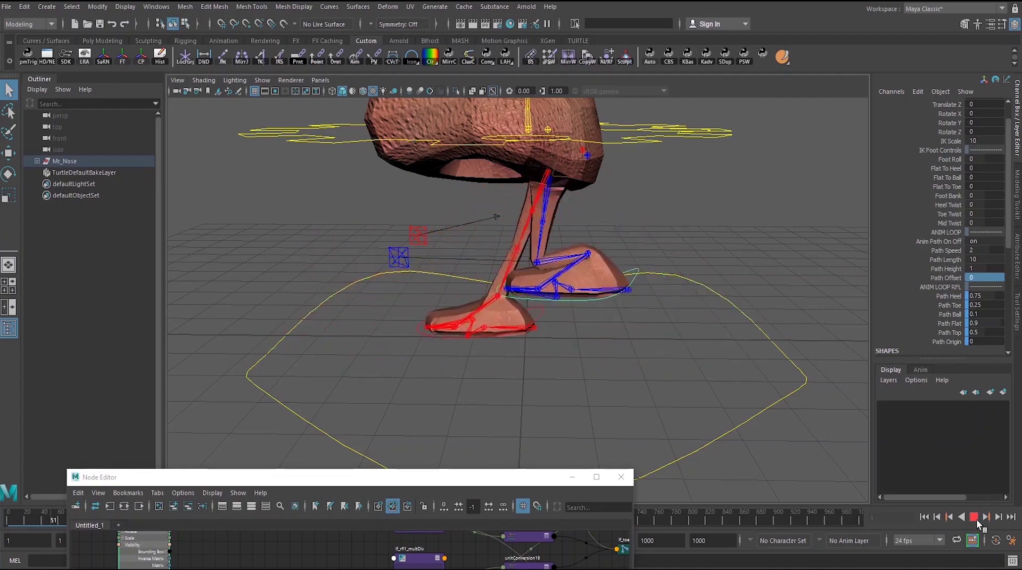
left_click(975, 516)
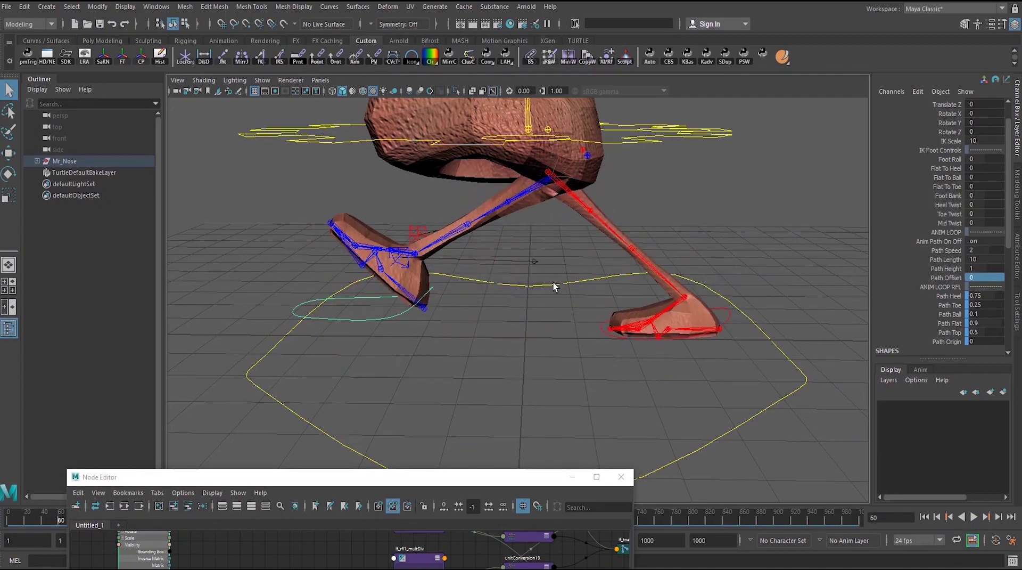
- Deselect the foot control, return to the first frame, and examine the left foot up close
left_click(447, 320)
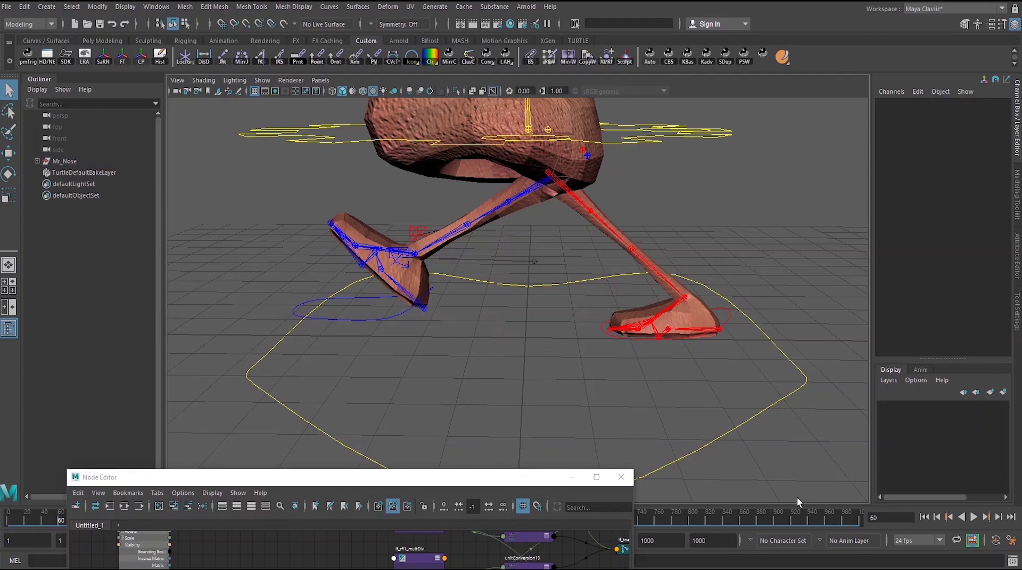
left_click(924, 516)
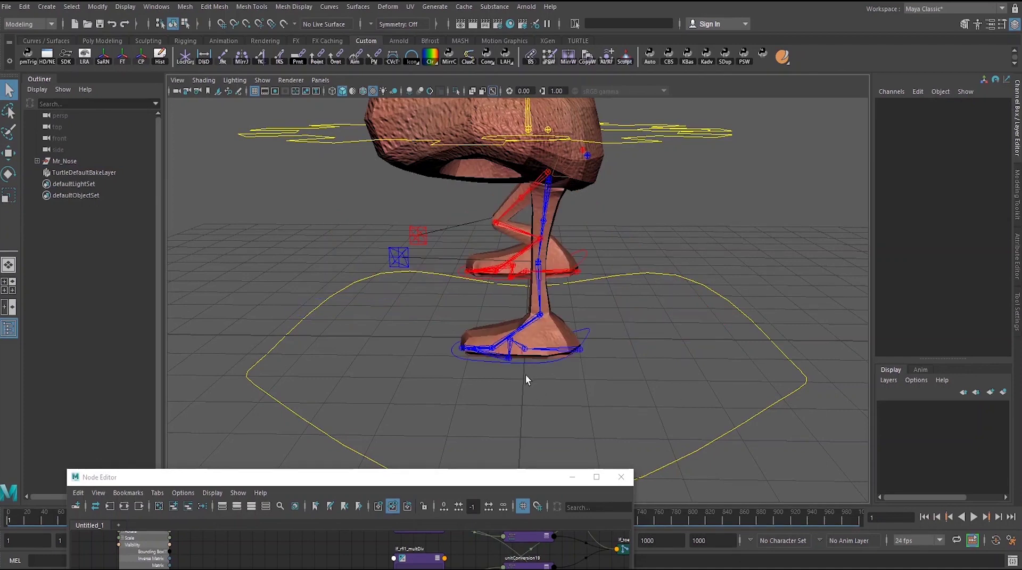
mouse_move(525, 375)
left_mouse_down("alt")
mouse_move(534, 369)
mouse_move(512, 371)
mouse_move(538, 388)
left_mouse_up("alt")
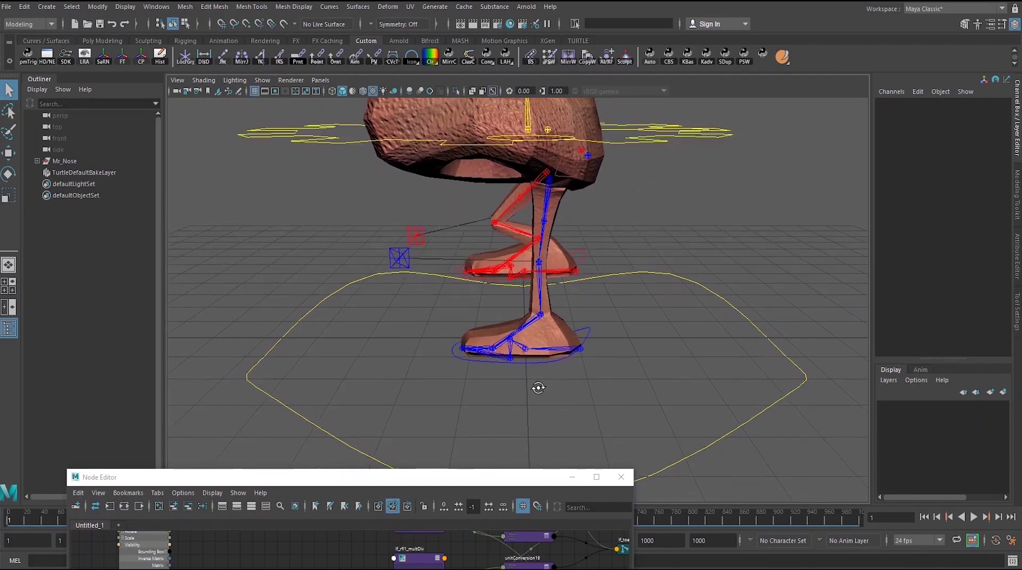
right_click_drag(538, 388, 594, 397, "alt")
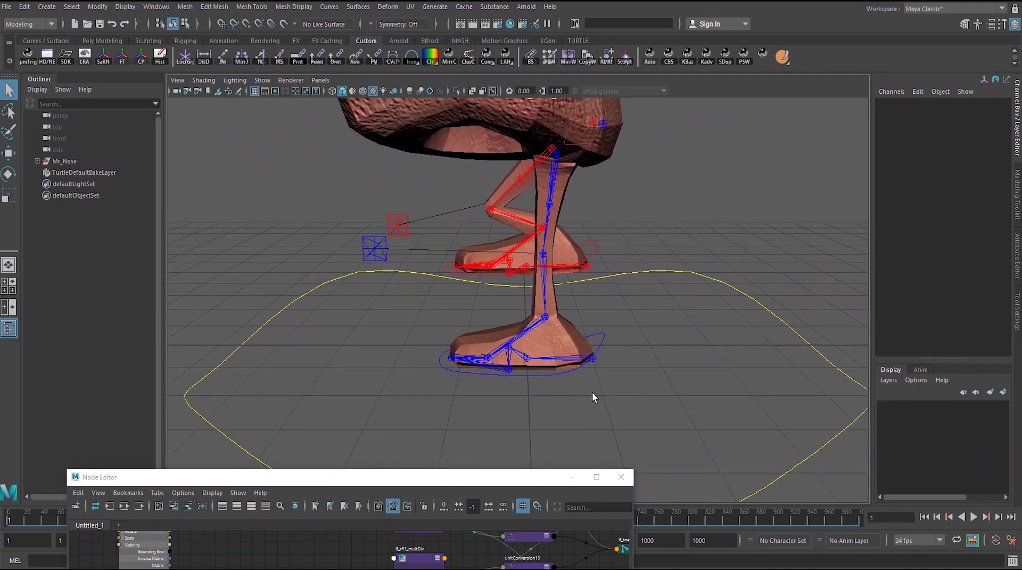